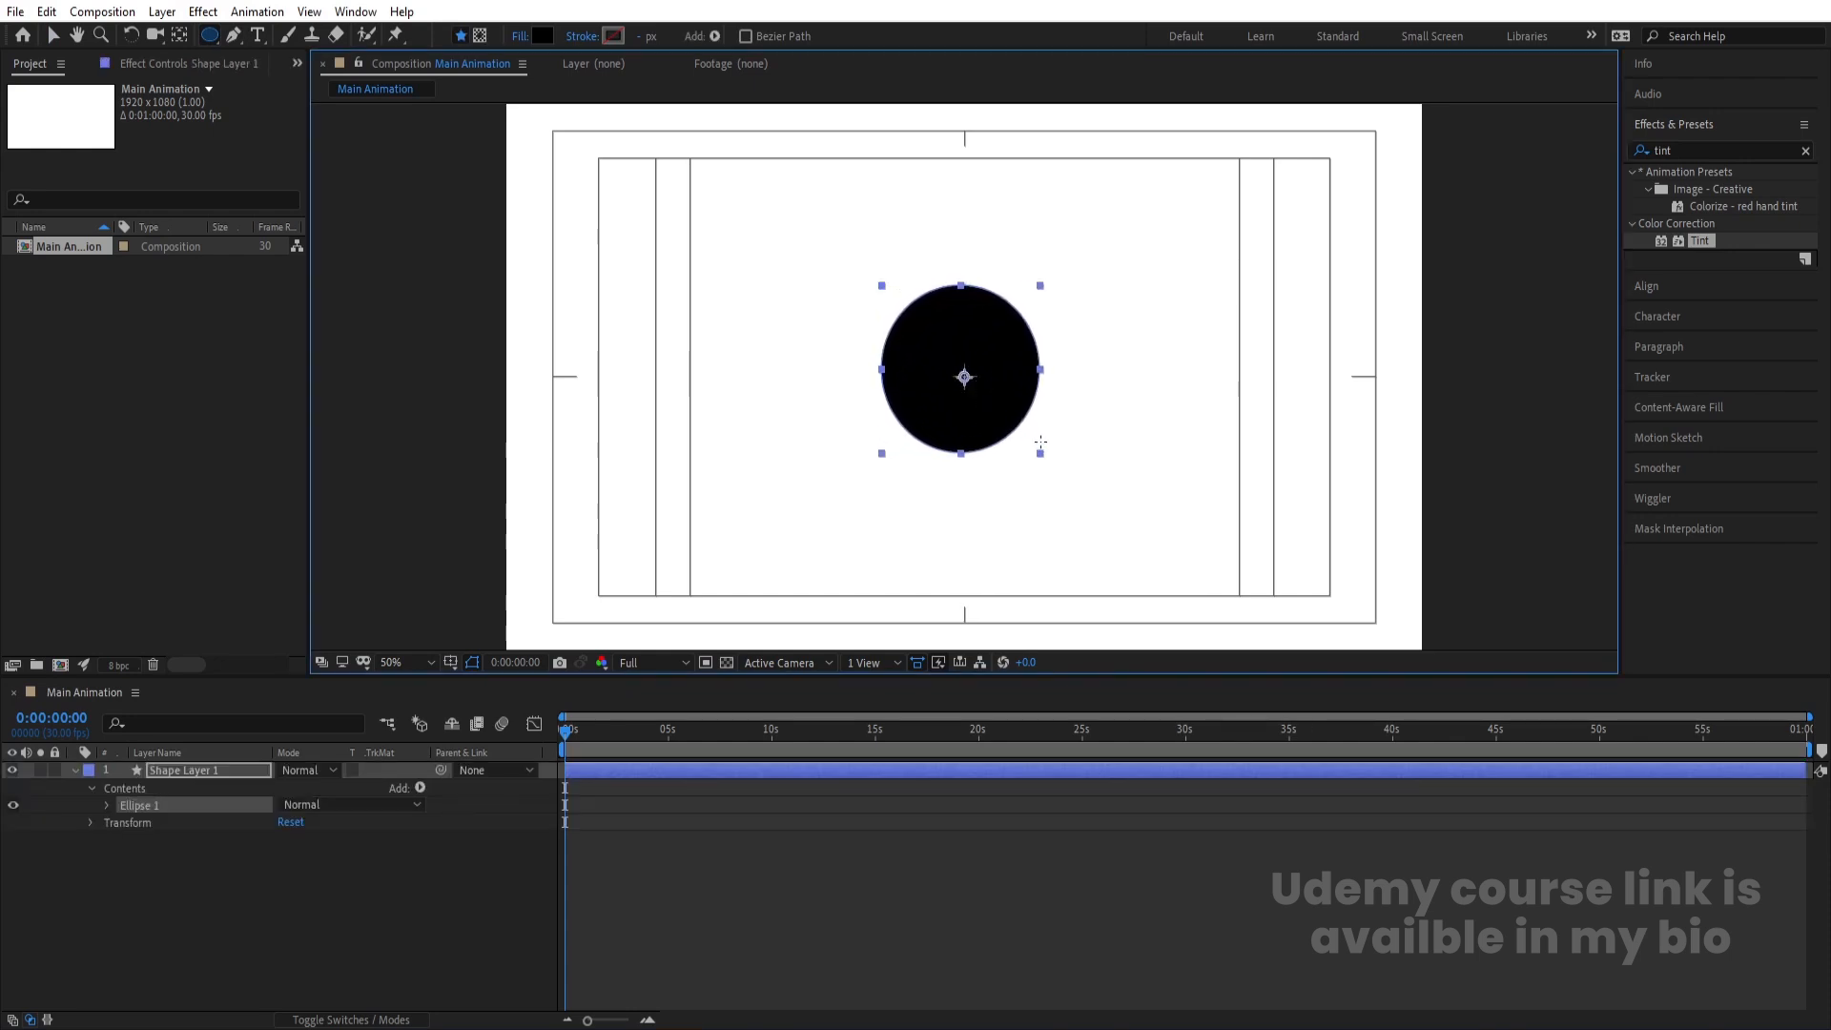
# - Center the circle layer's anchor point on its shape and align the layer to the composition's horizontal and vertical center
pyautogui.click(174, 939)
pyautogui.click(191, 775)
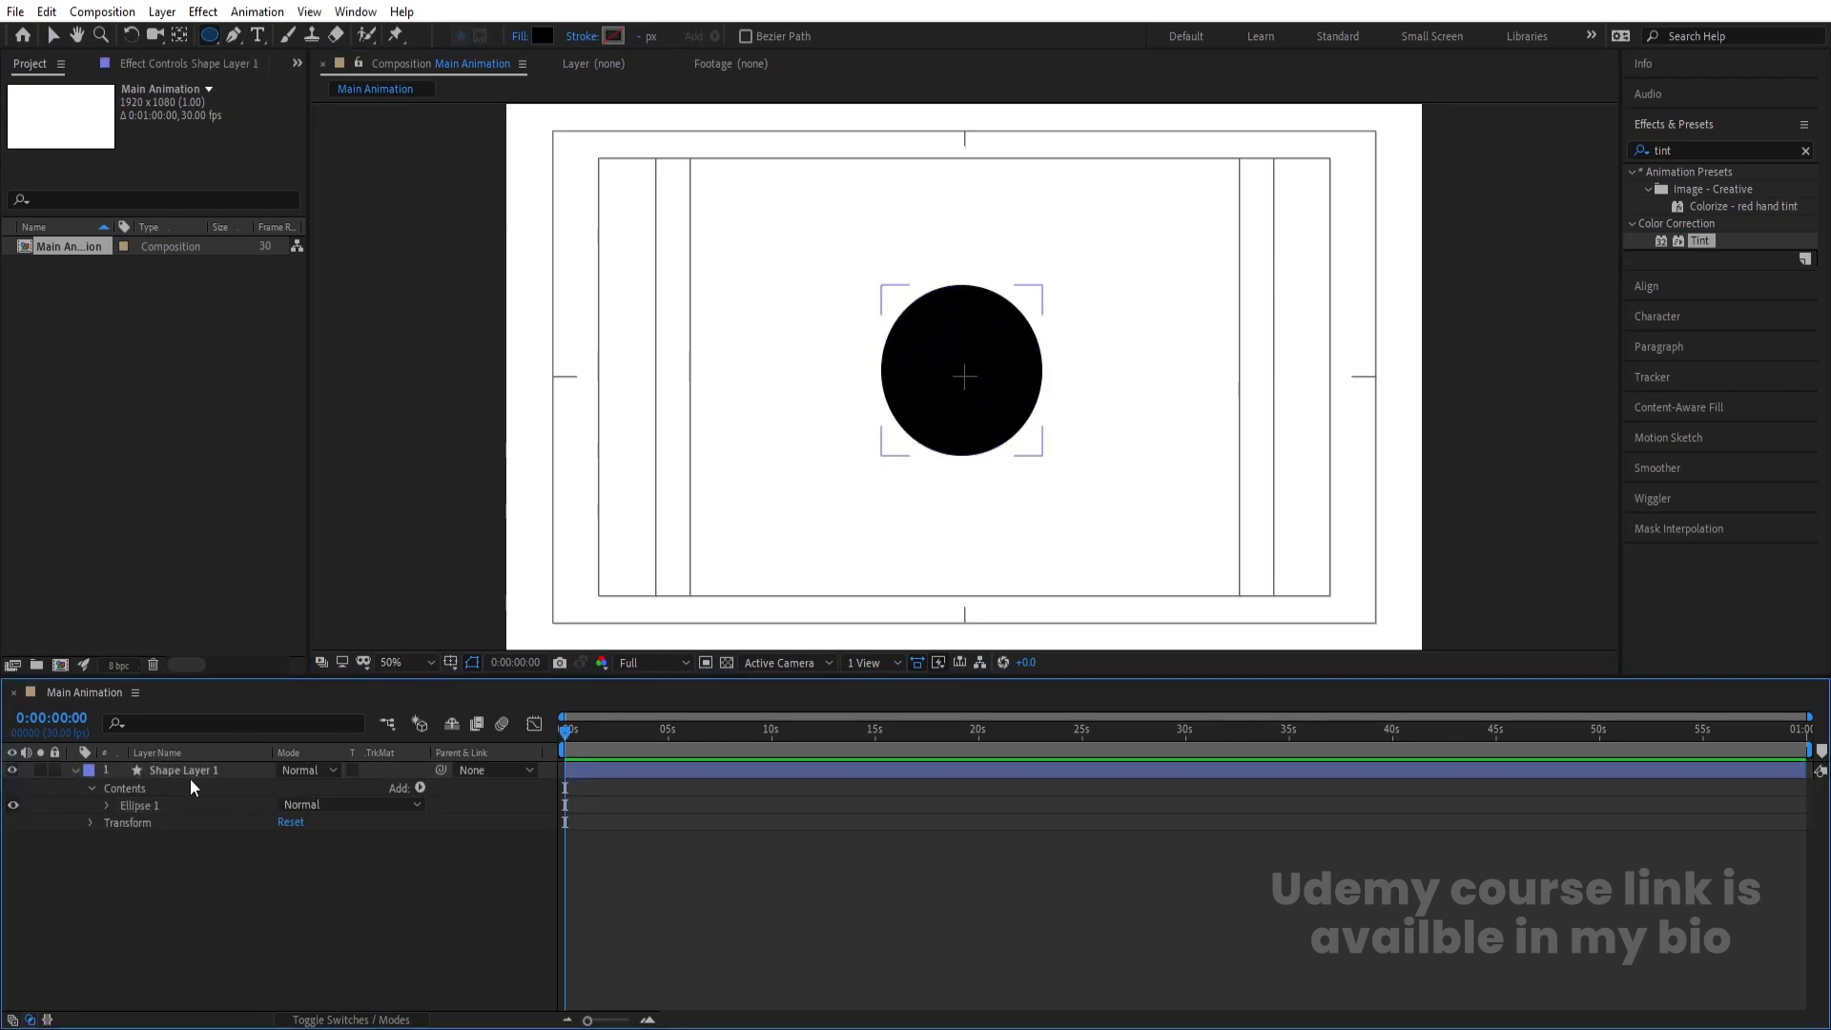
pyautogui.hotkey('ctrl', 'alt', 'Home')
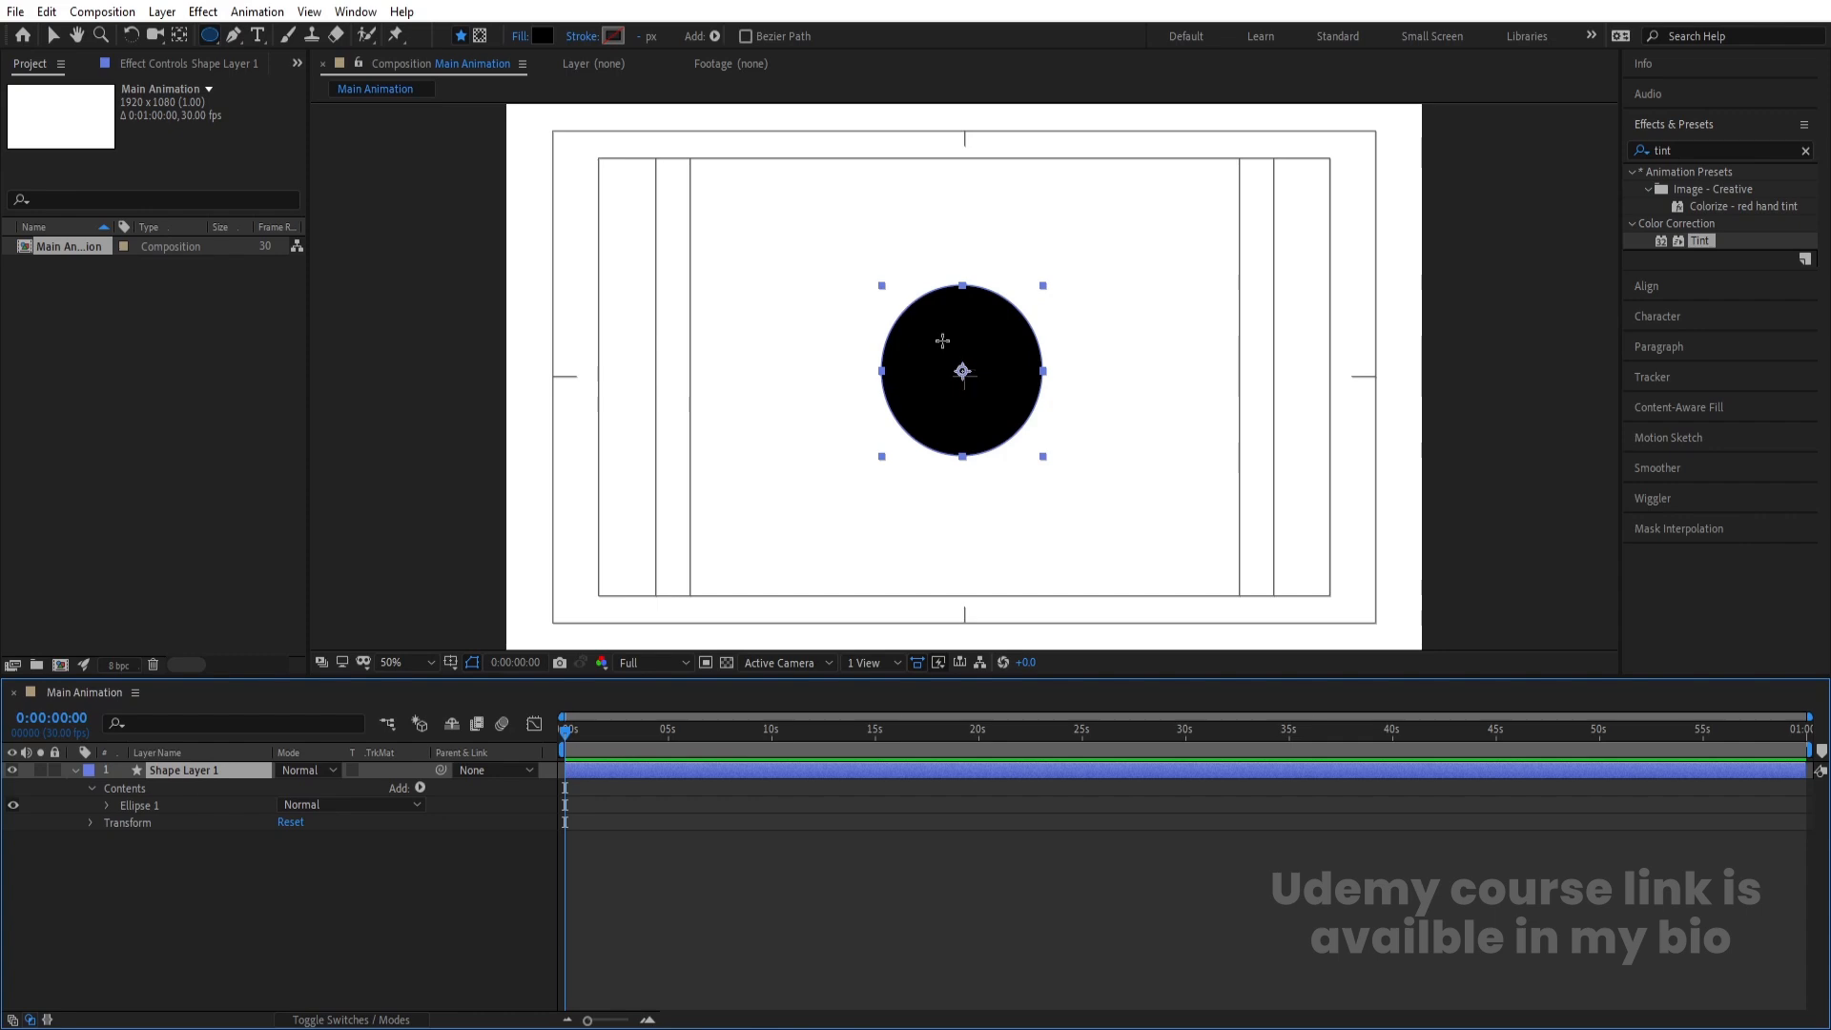
pyautogui.click(1650, 287)
pyautogui.click(1673, 208)
pyautogui.click(1770, 205)
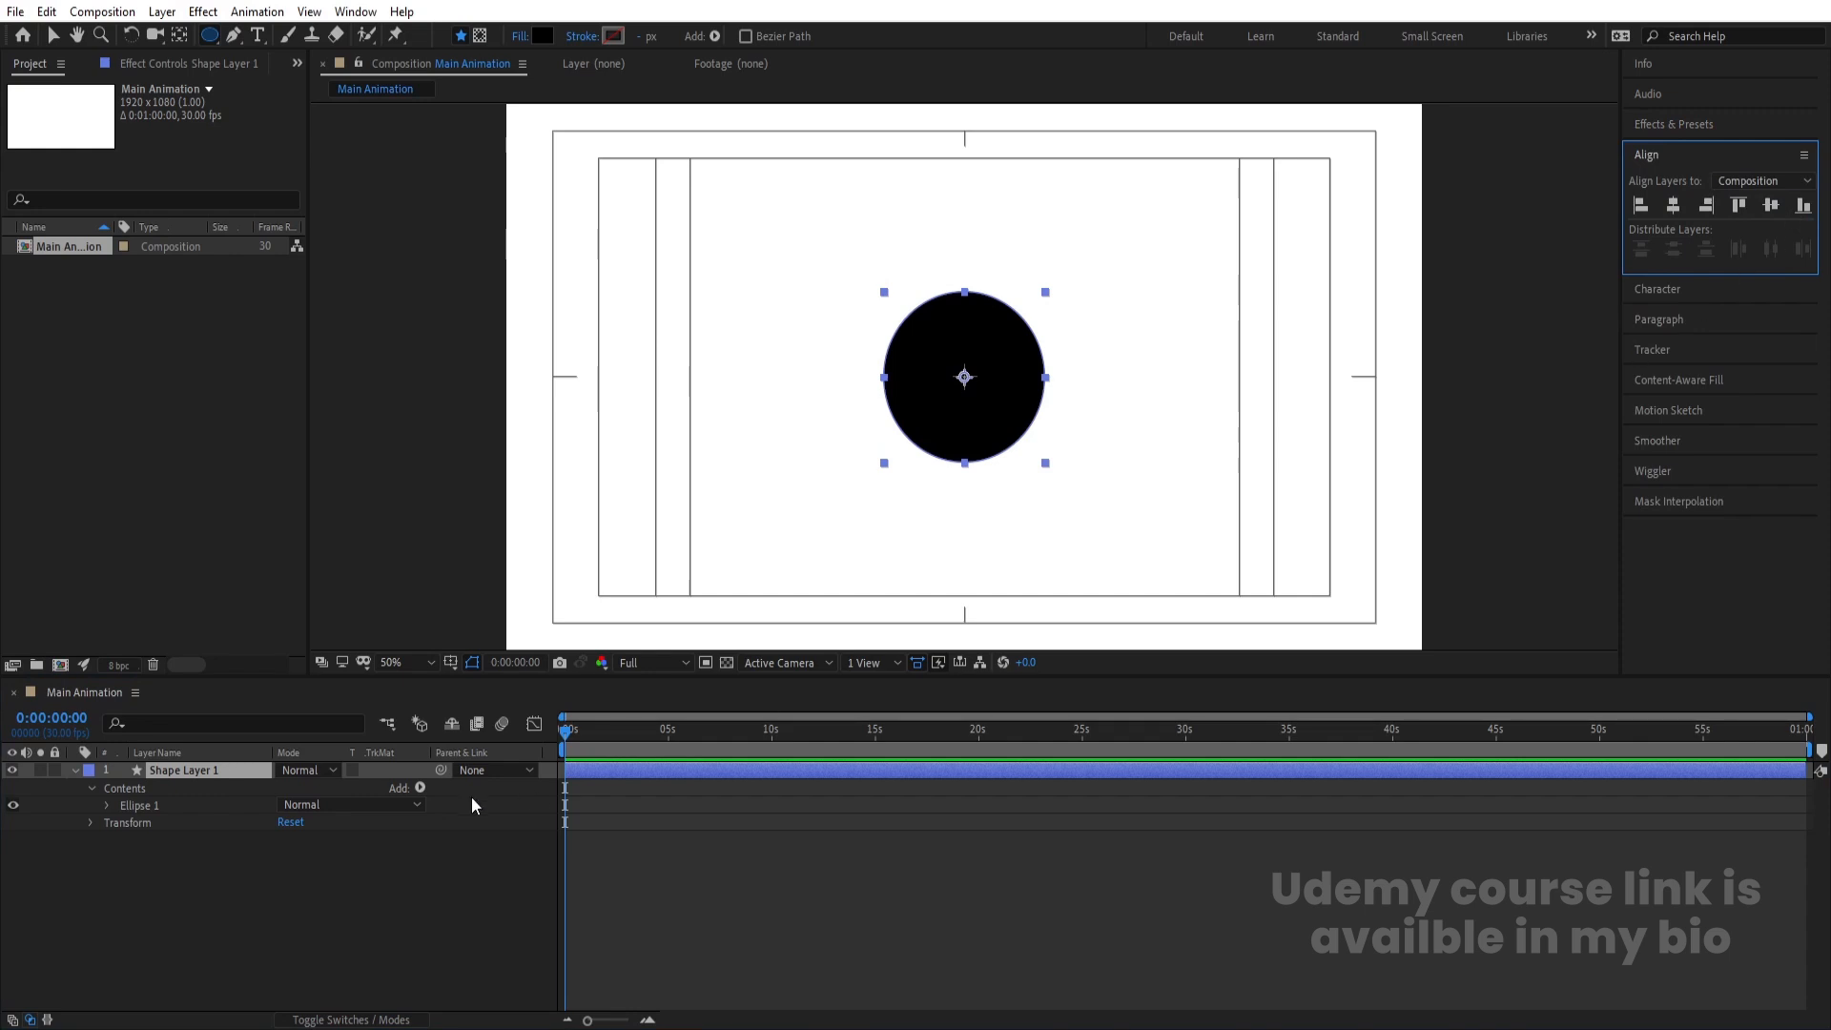
# - Align the circle layer to the left edge of the composition
pyautogui.click(259, 878)
pyautogui.click(196, 772)
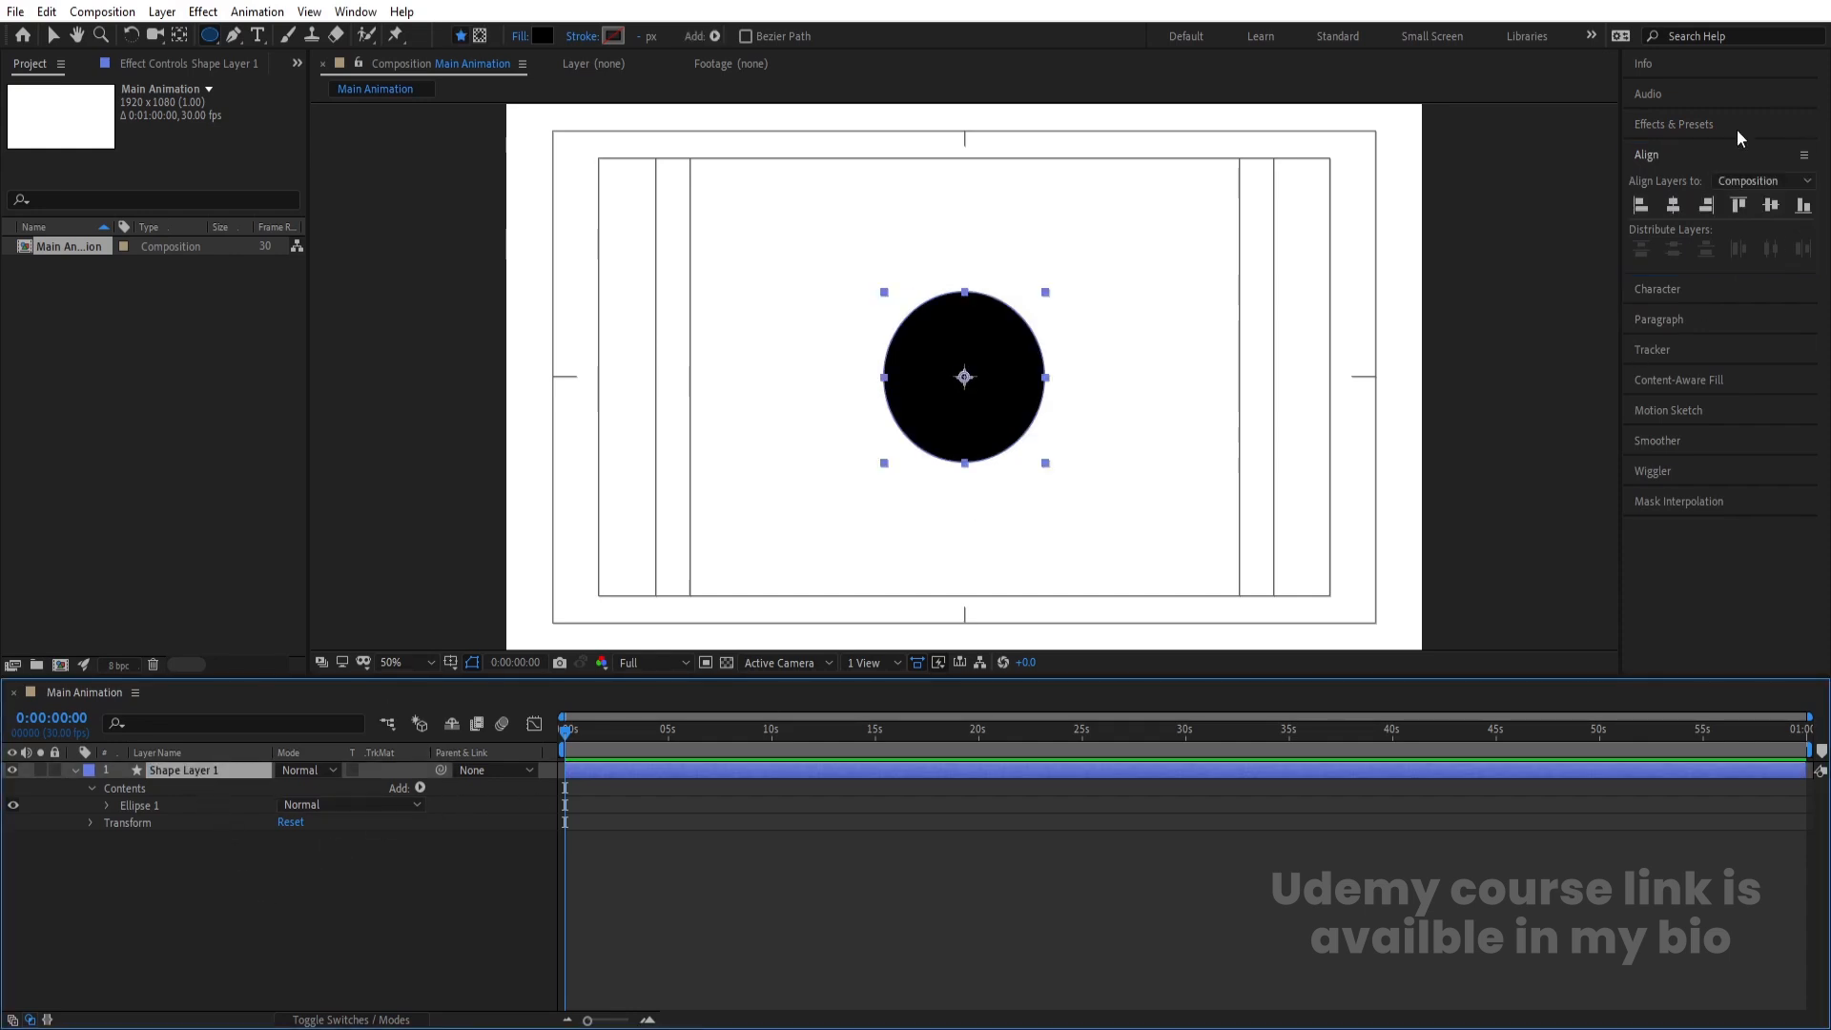
pyautogui.click(1638, 212)
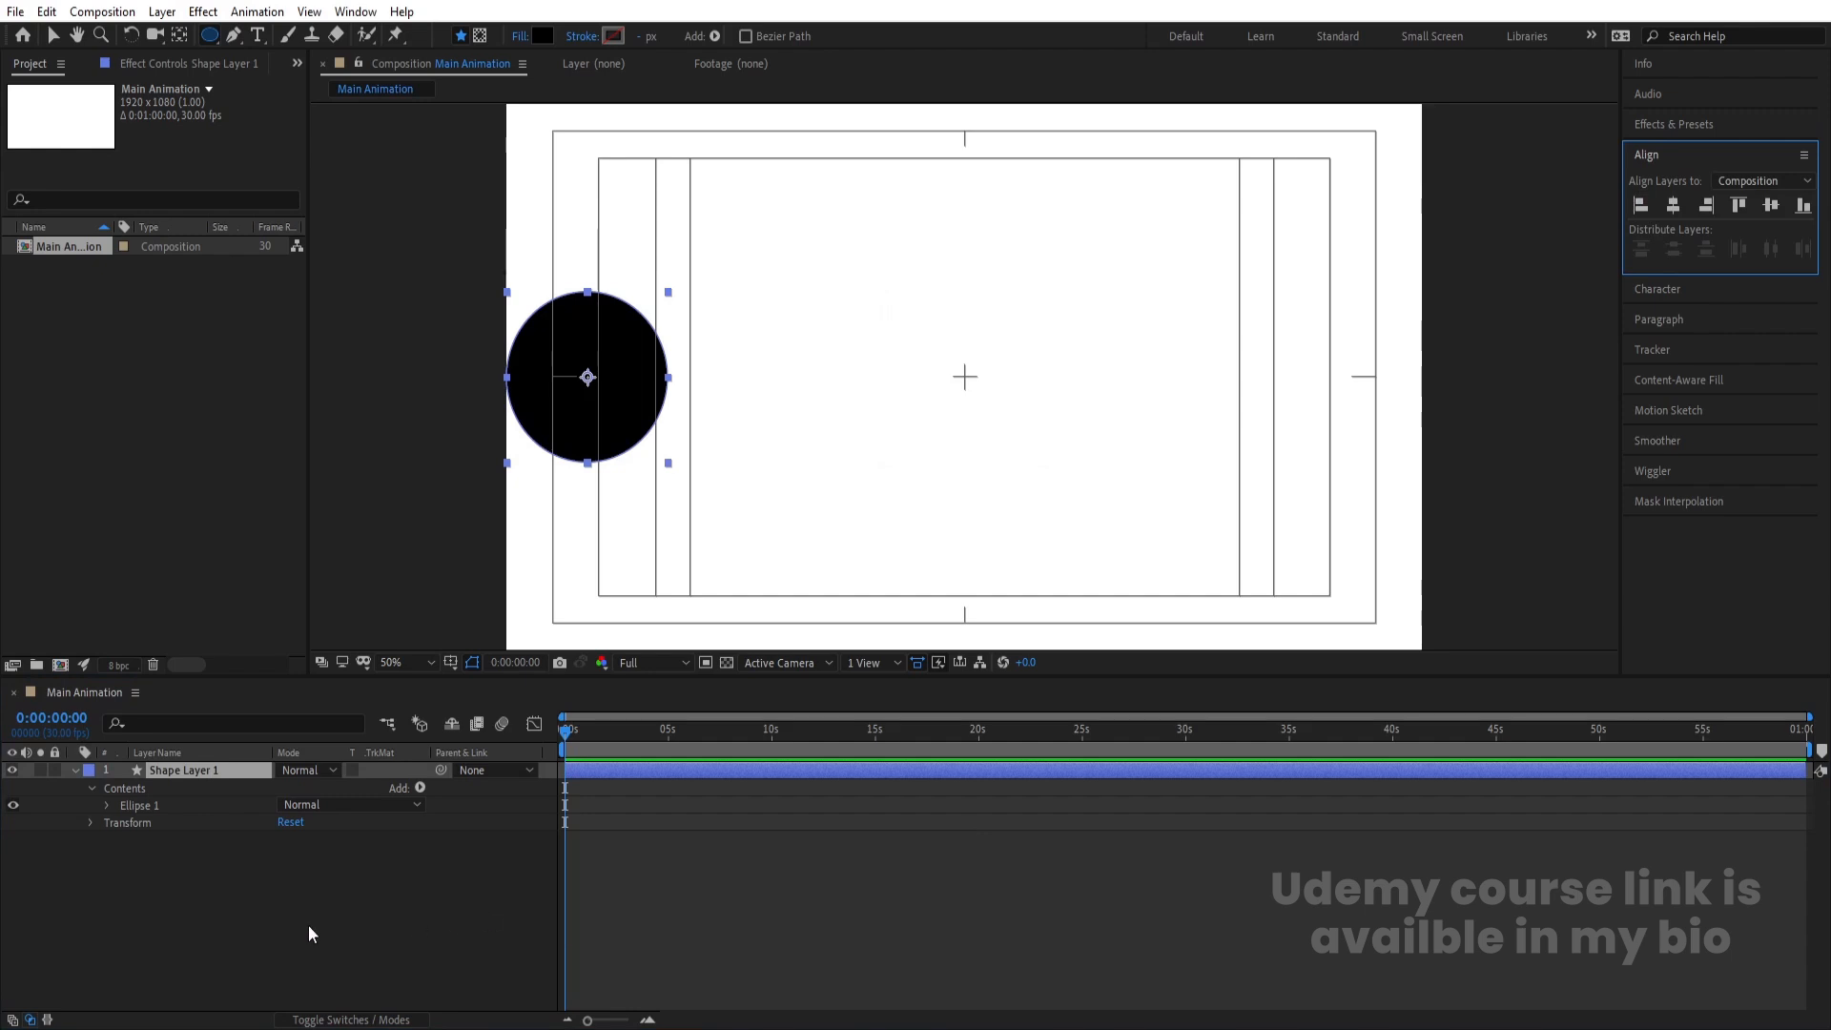
# - Try to offset the original circle by adding 350 to its X position
pyautogui.press('p')
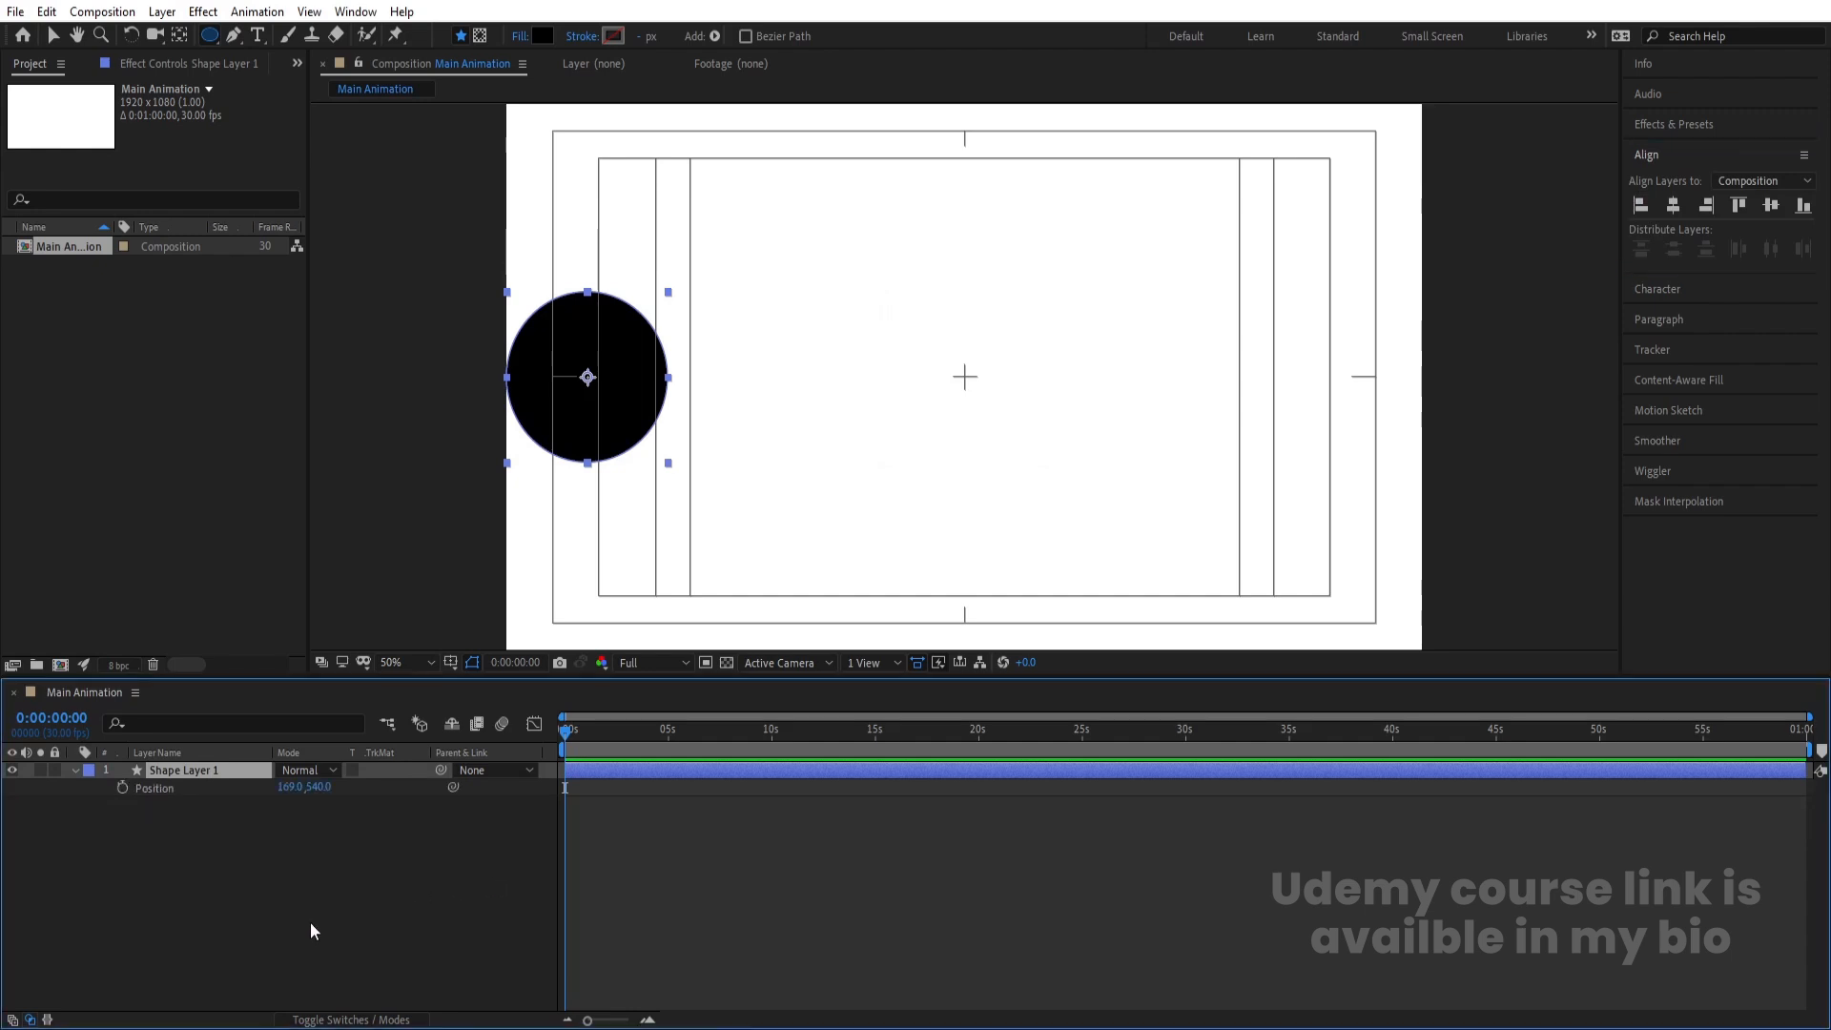
pyautogui.click(292, 787)
pyautogui.write('+350')
pyautogui.press('Return')
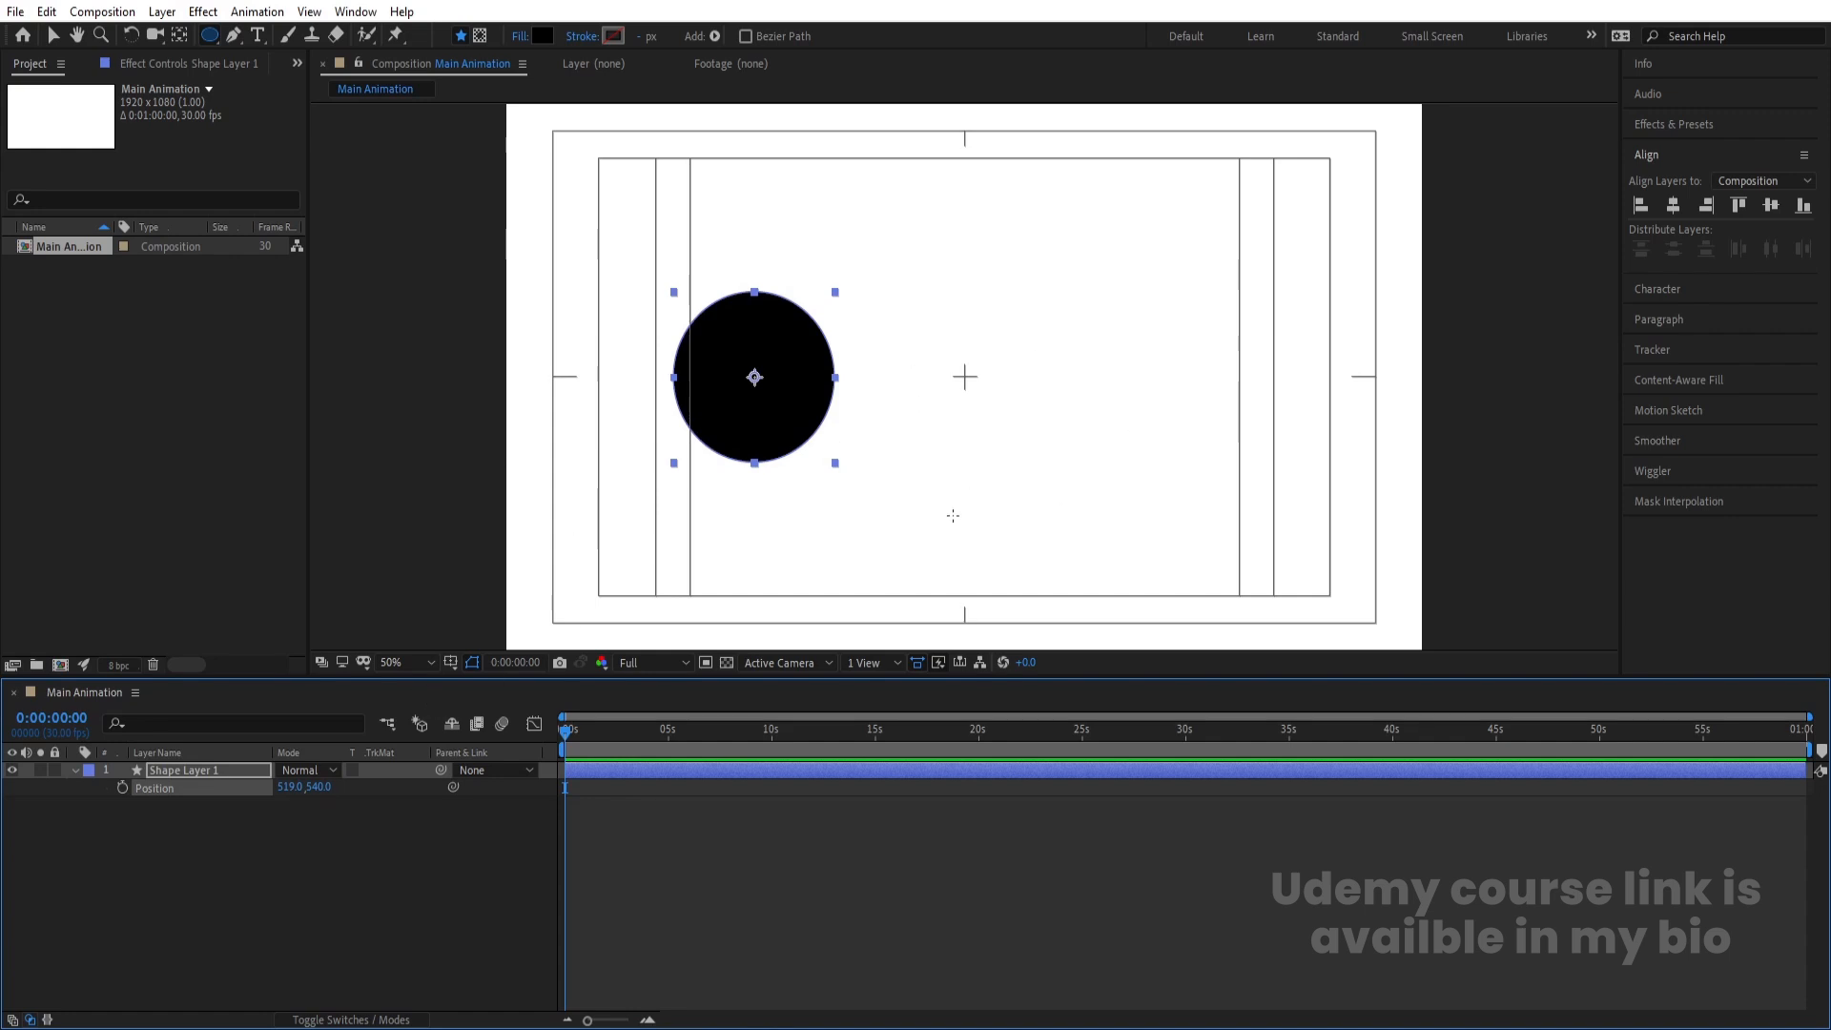
pyautogui.hotkey('ctrl', 'z')
pyautogui.click(226, 833)
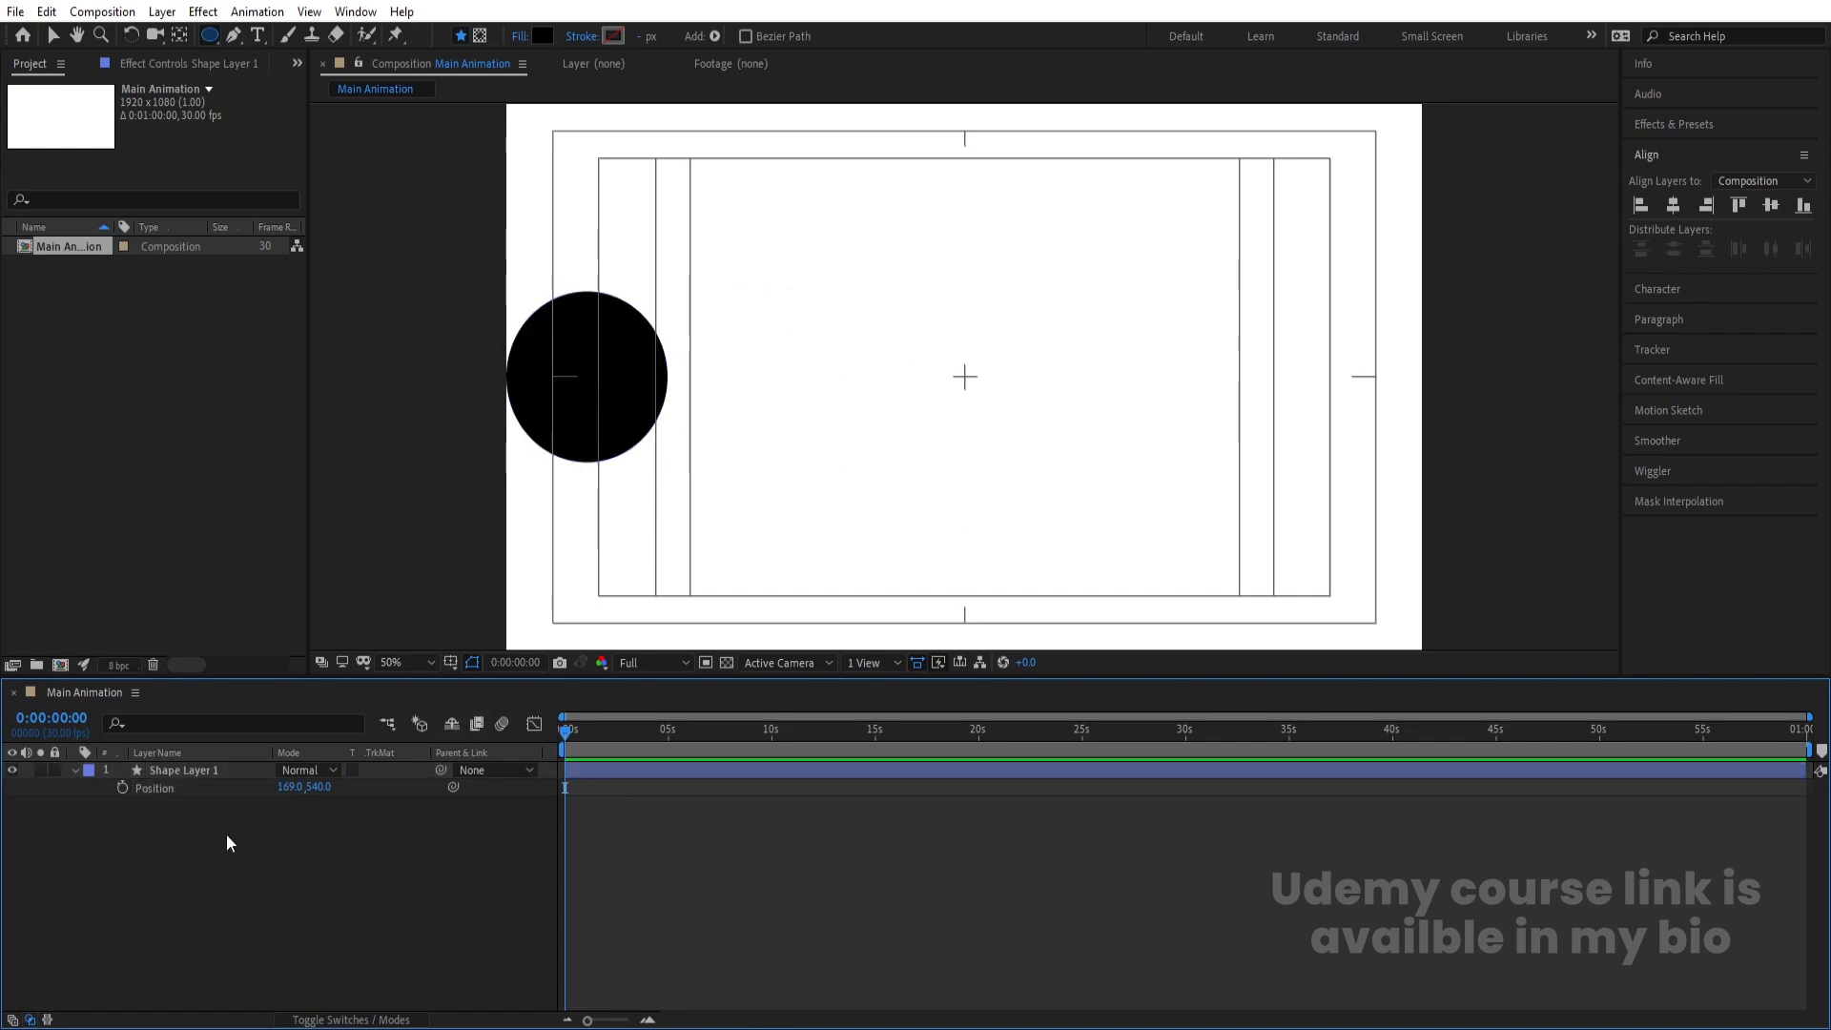
# - Duplicate the circle layer and set the copy's X position to 519, an offset of 350
pyautogui.click(185, 768)
pyautogui.hotkey('ctrl', 'd')
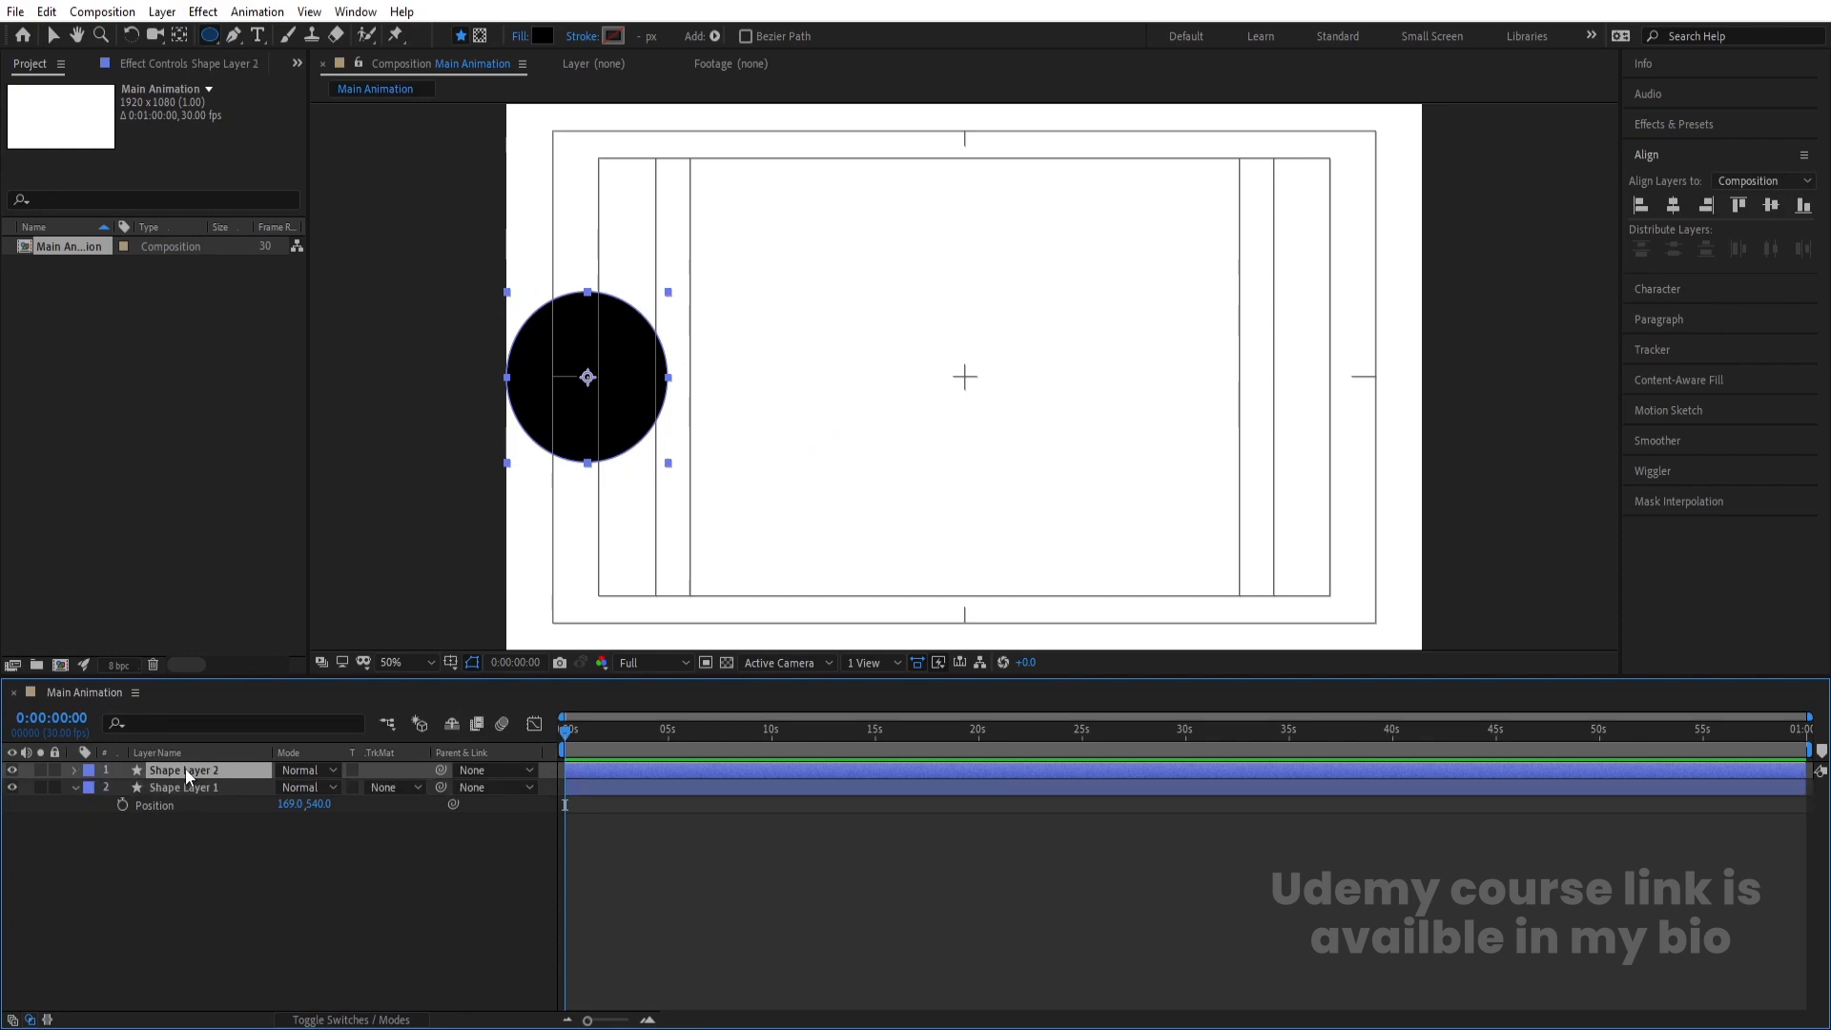
pyautogui.press('p')
pyautogui.click(291, 787)
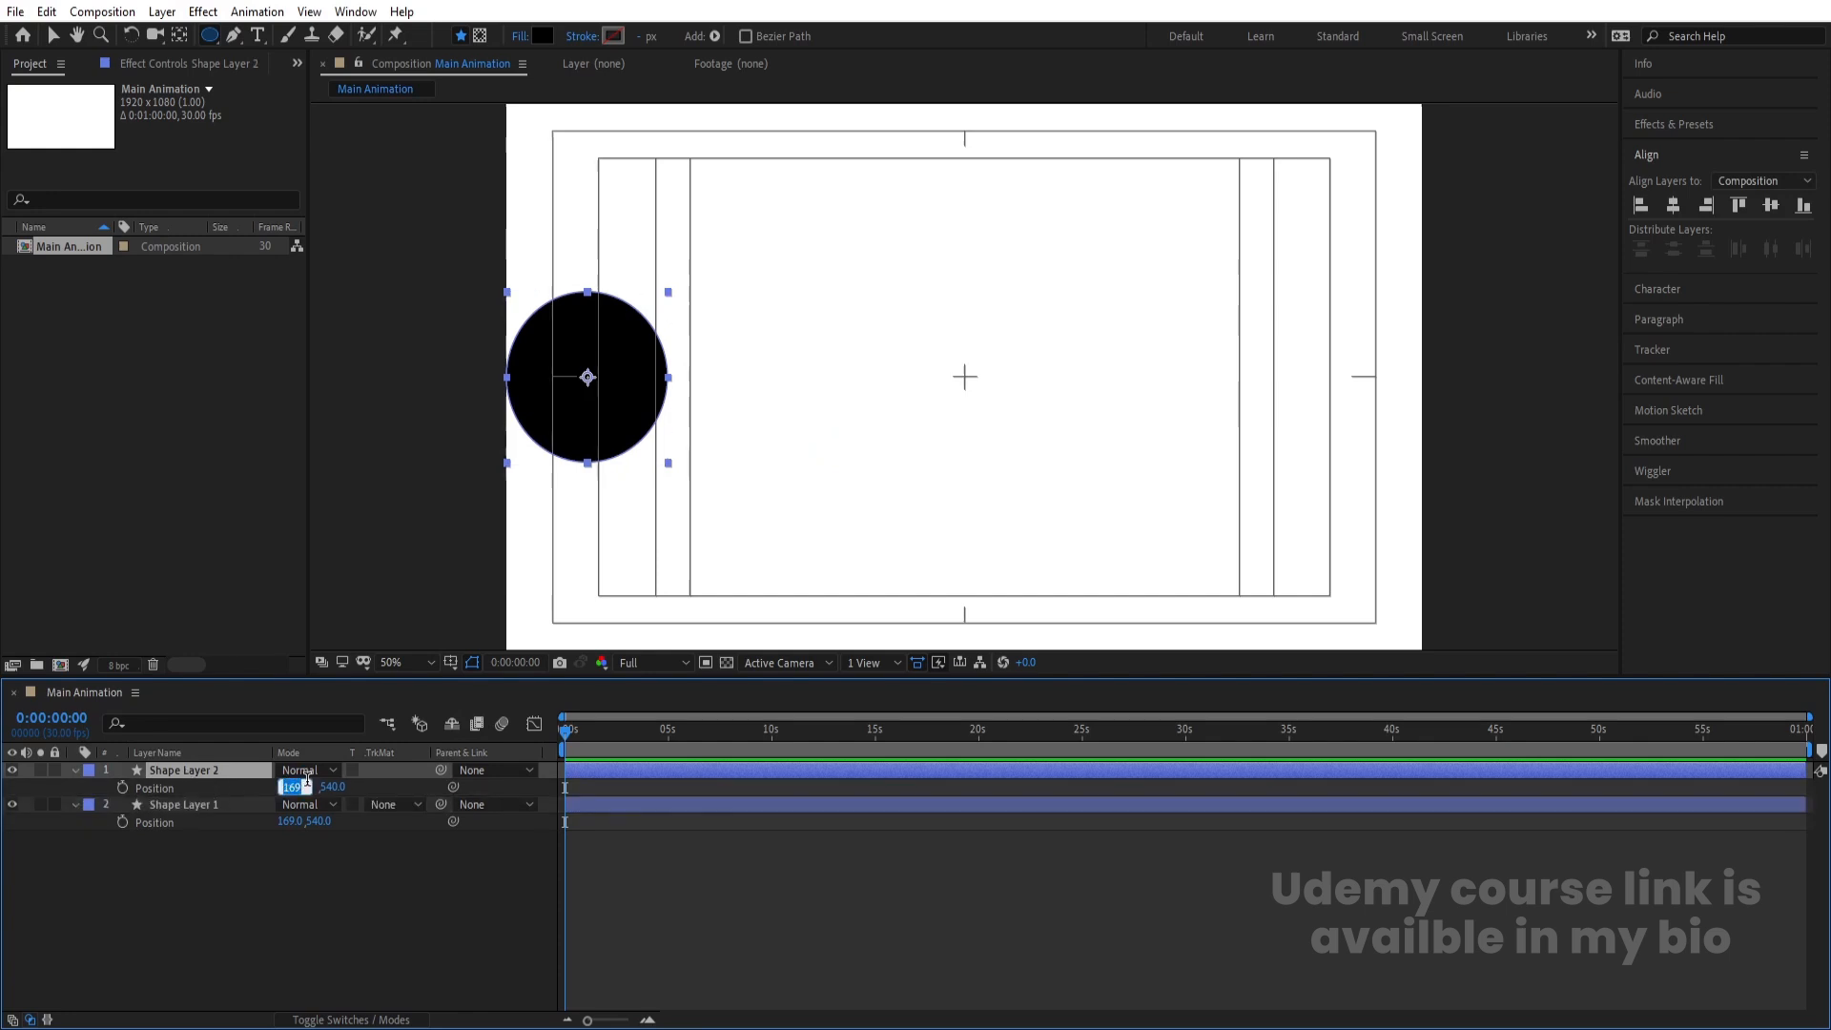
pyautogui.write('169350519')
pyautogui.click(261, 788)
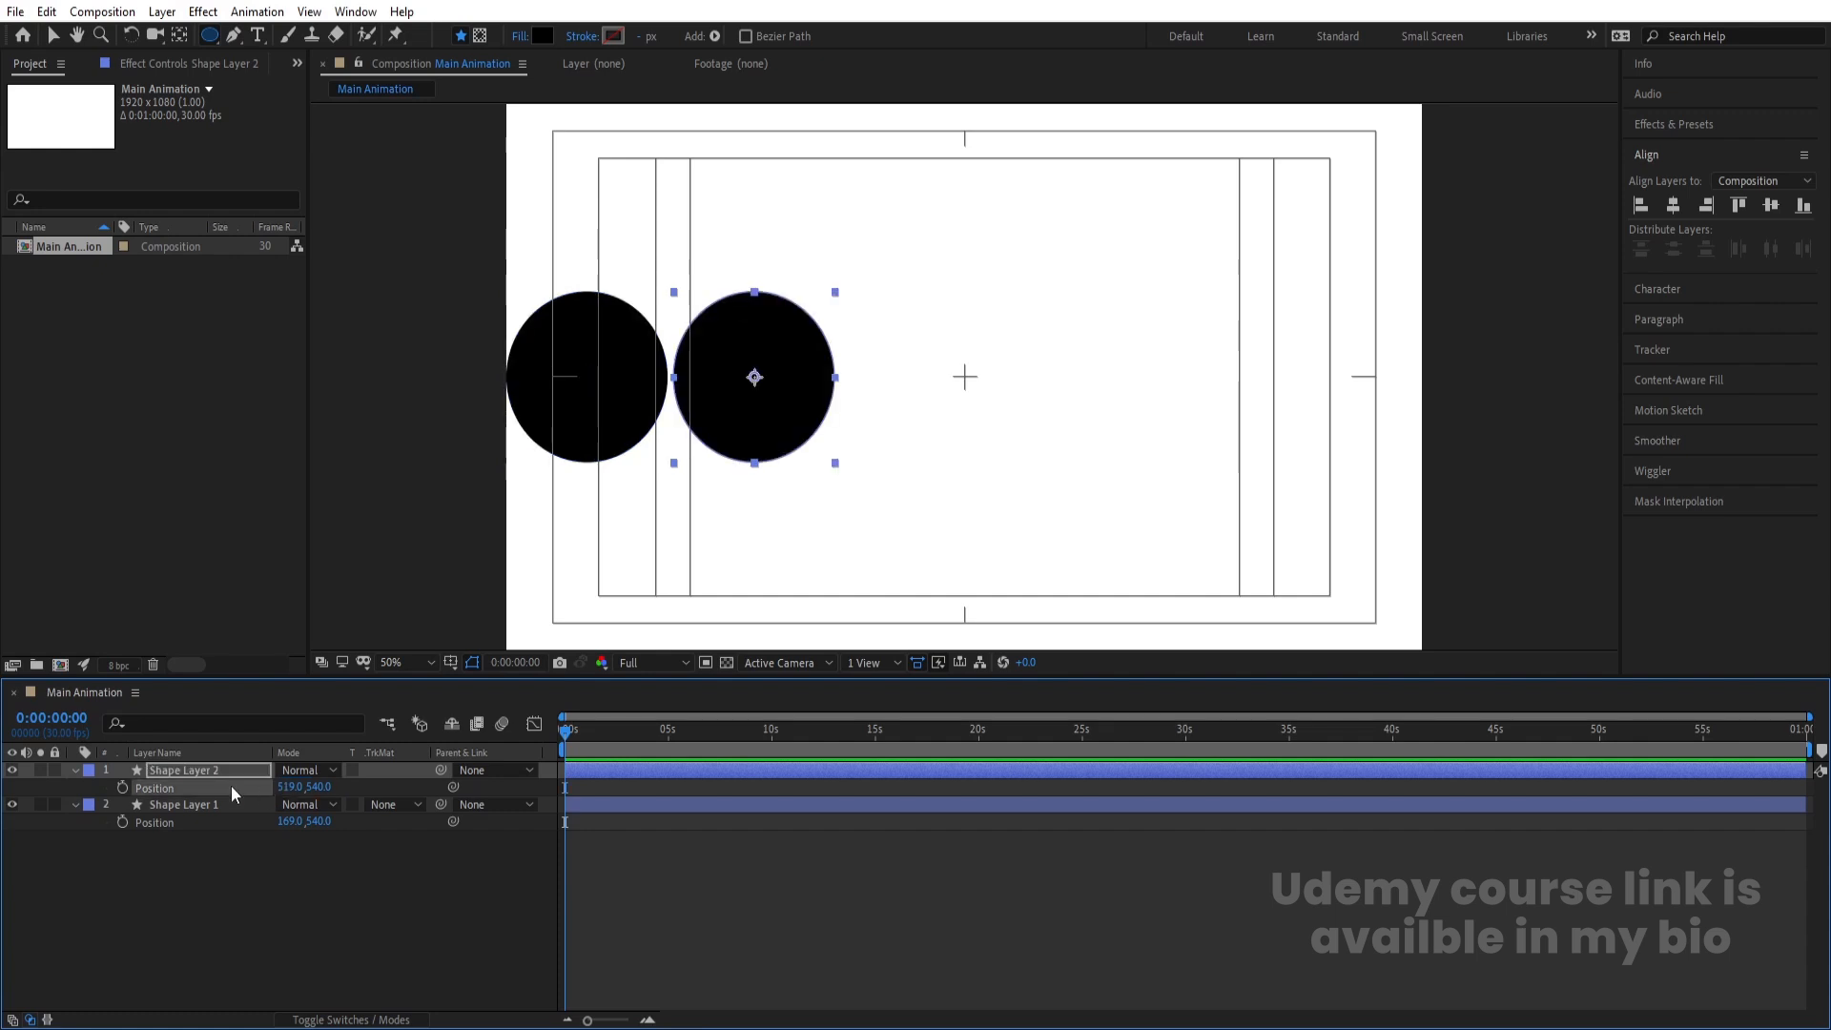
# - Duplicate the second circle and add 350 to the copy's X position, placing it at 869
pyautogui.hotkey('ctrl', 'd')
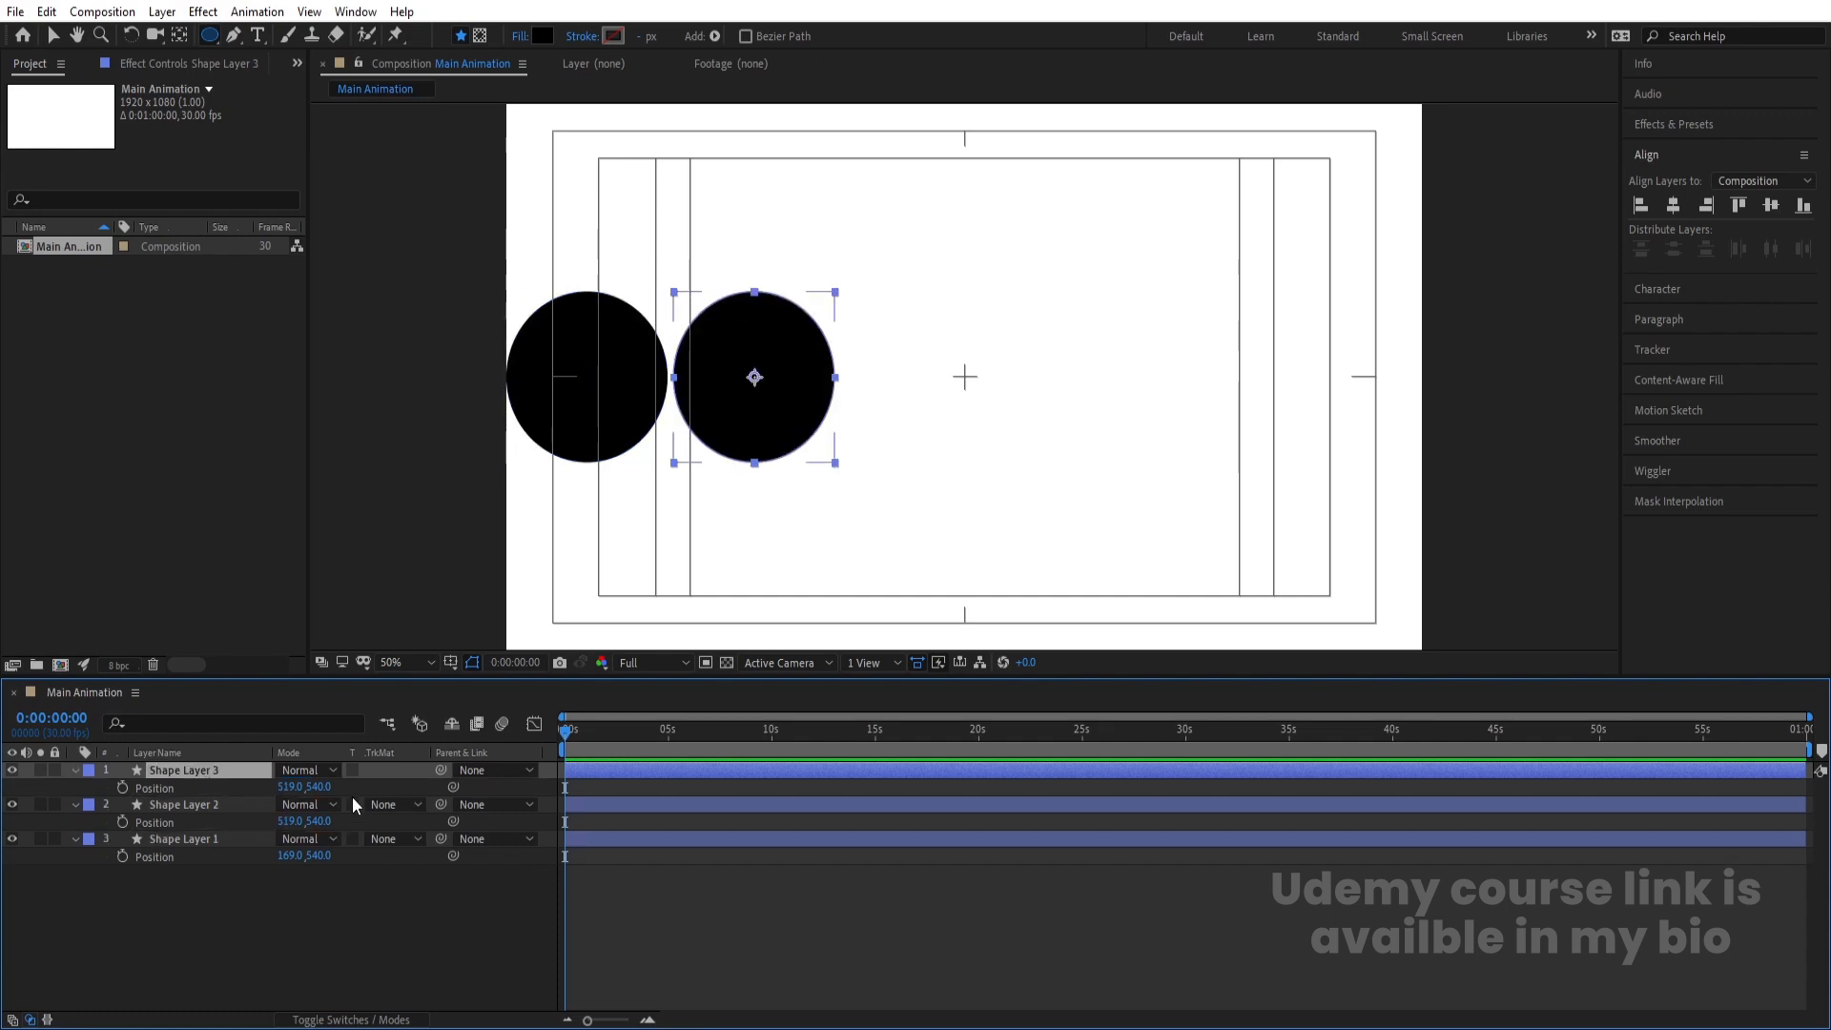
pyautogui.click(284, 787)
pyautogui.press('End')
pyautogui.write('+350')
pyautogui.press('Return')
# - Duplicate the third circle and add 350 to the copy's X position, placing it at 1219
pyautogui.click(244, 768)
pyautogui.hotkey('ctrl', 'd')
pyautogui.press('p')
pyautogui.click(292, 788)
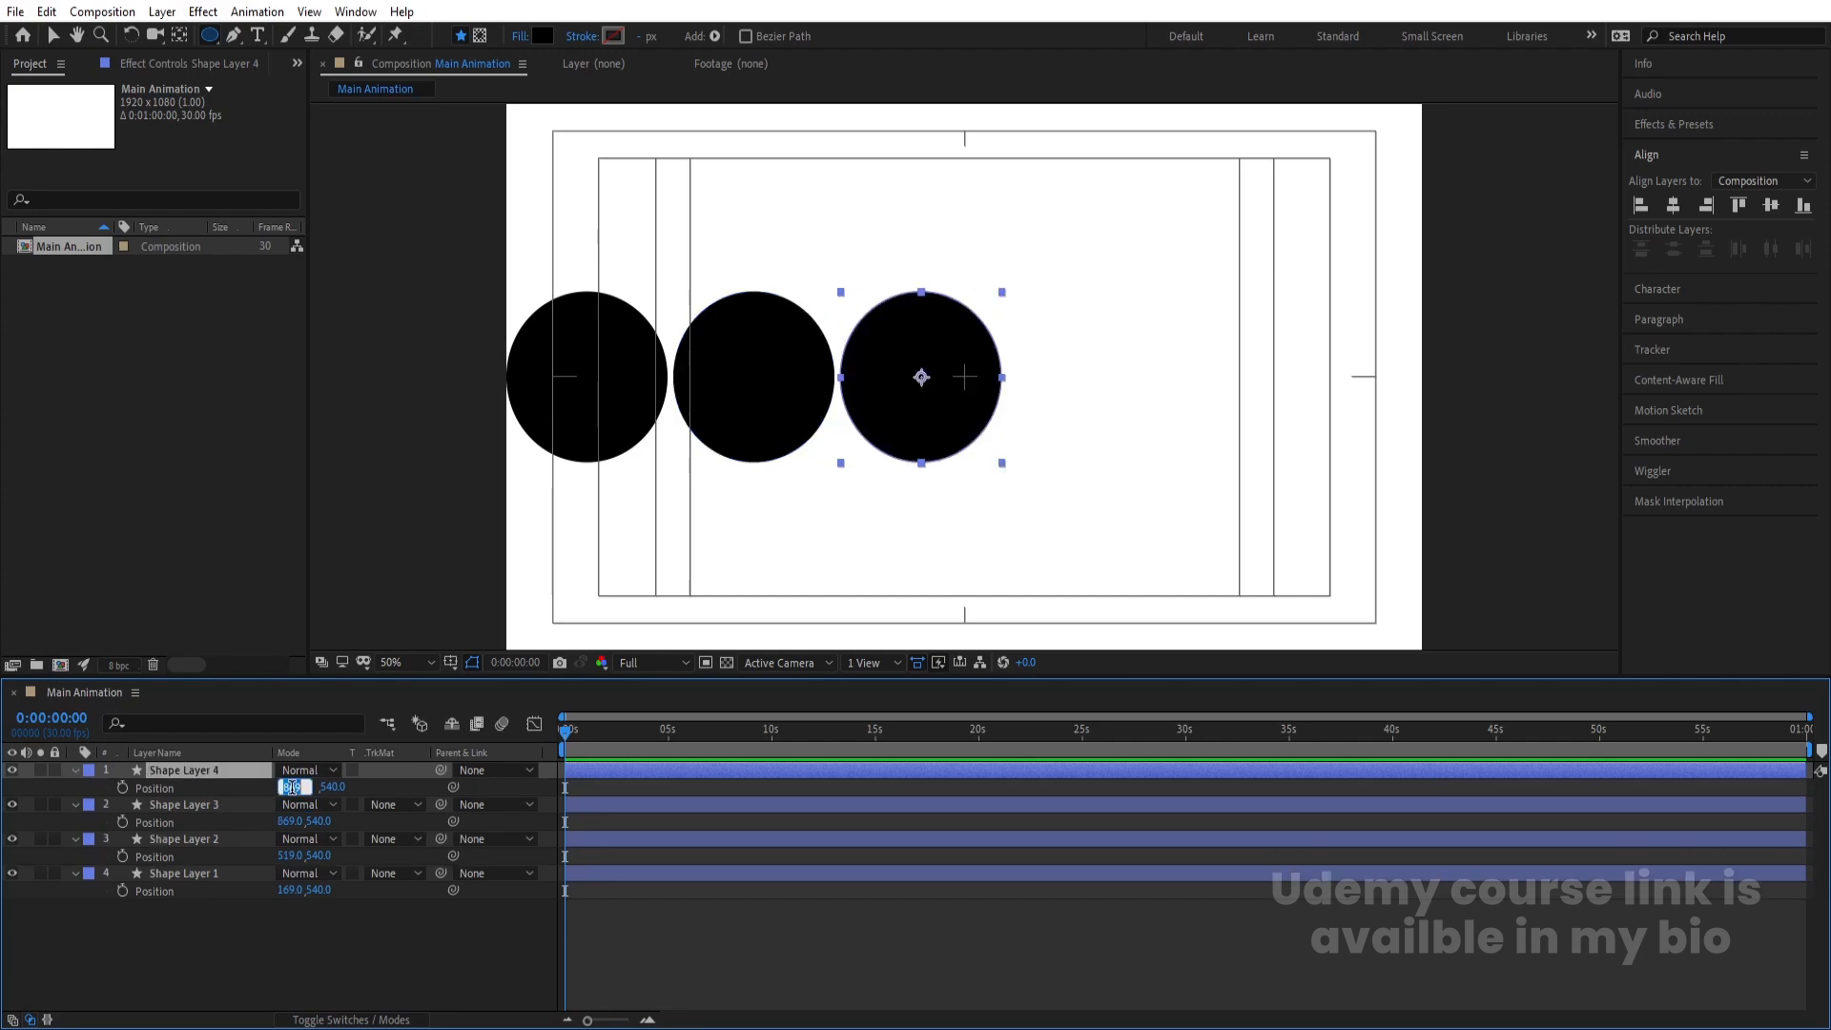
pyautogui.press('End')
pyautogui.write('+350')
pyautogui.press('Return')
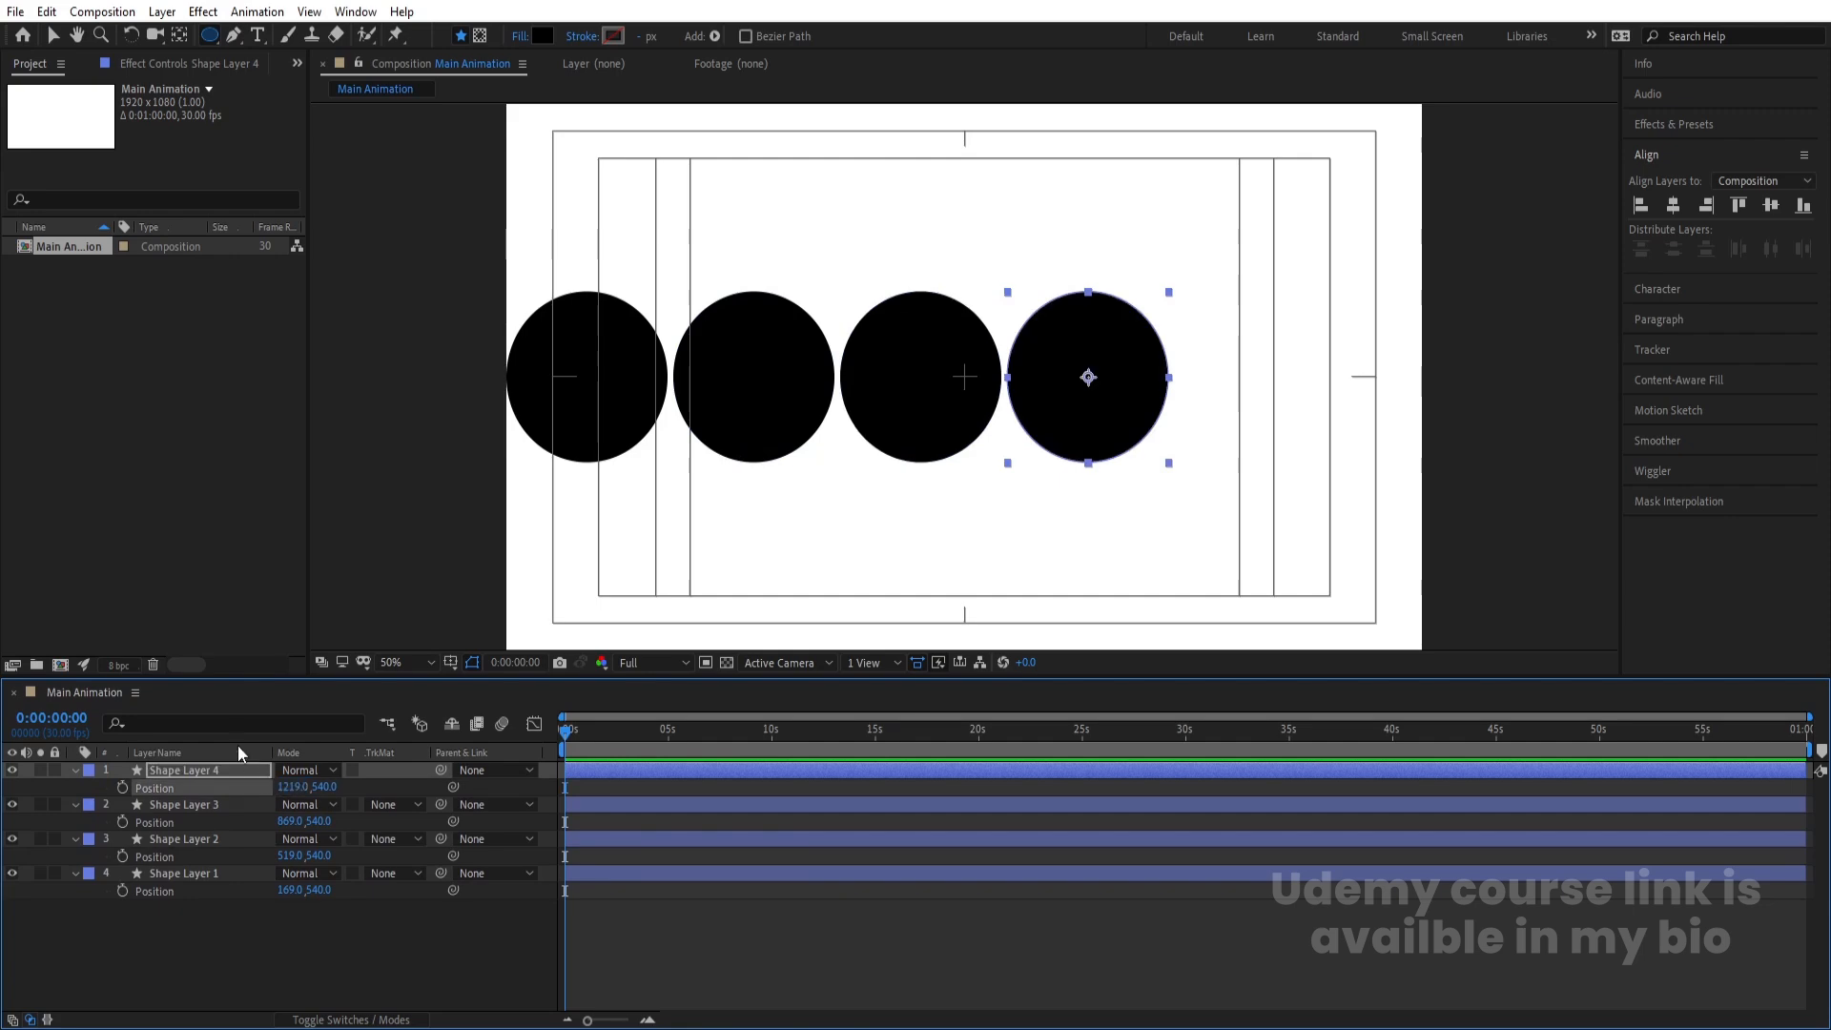
# - Duplicate the fourth circle and add 350 to the copy's X position, placing it at 1569
pyautogui.hotkey('ctrl', 'd')
pyautogui.click(294, 788)
pyautogui.press('End')
pyautogui.write('+350')
pyautogui.press('Return')
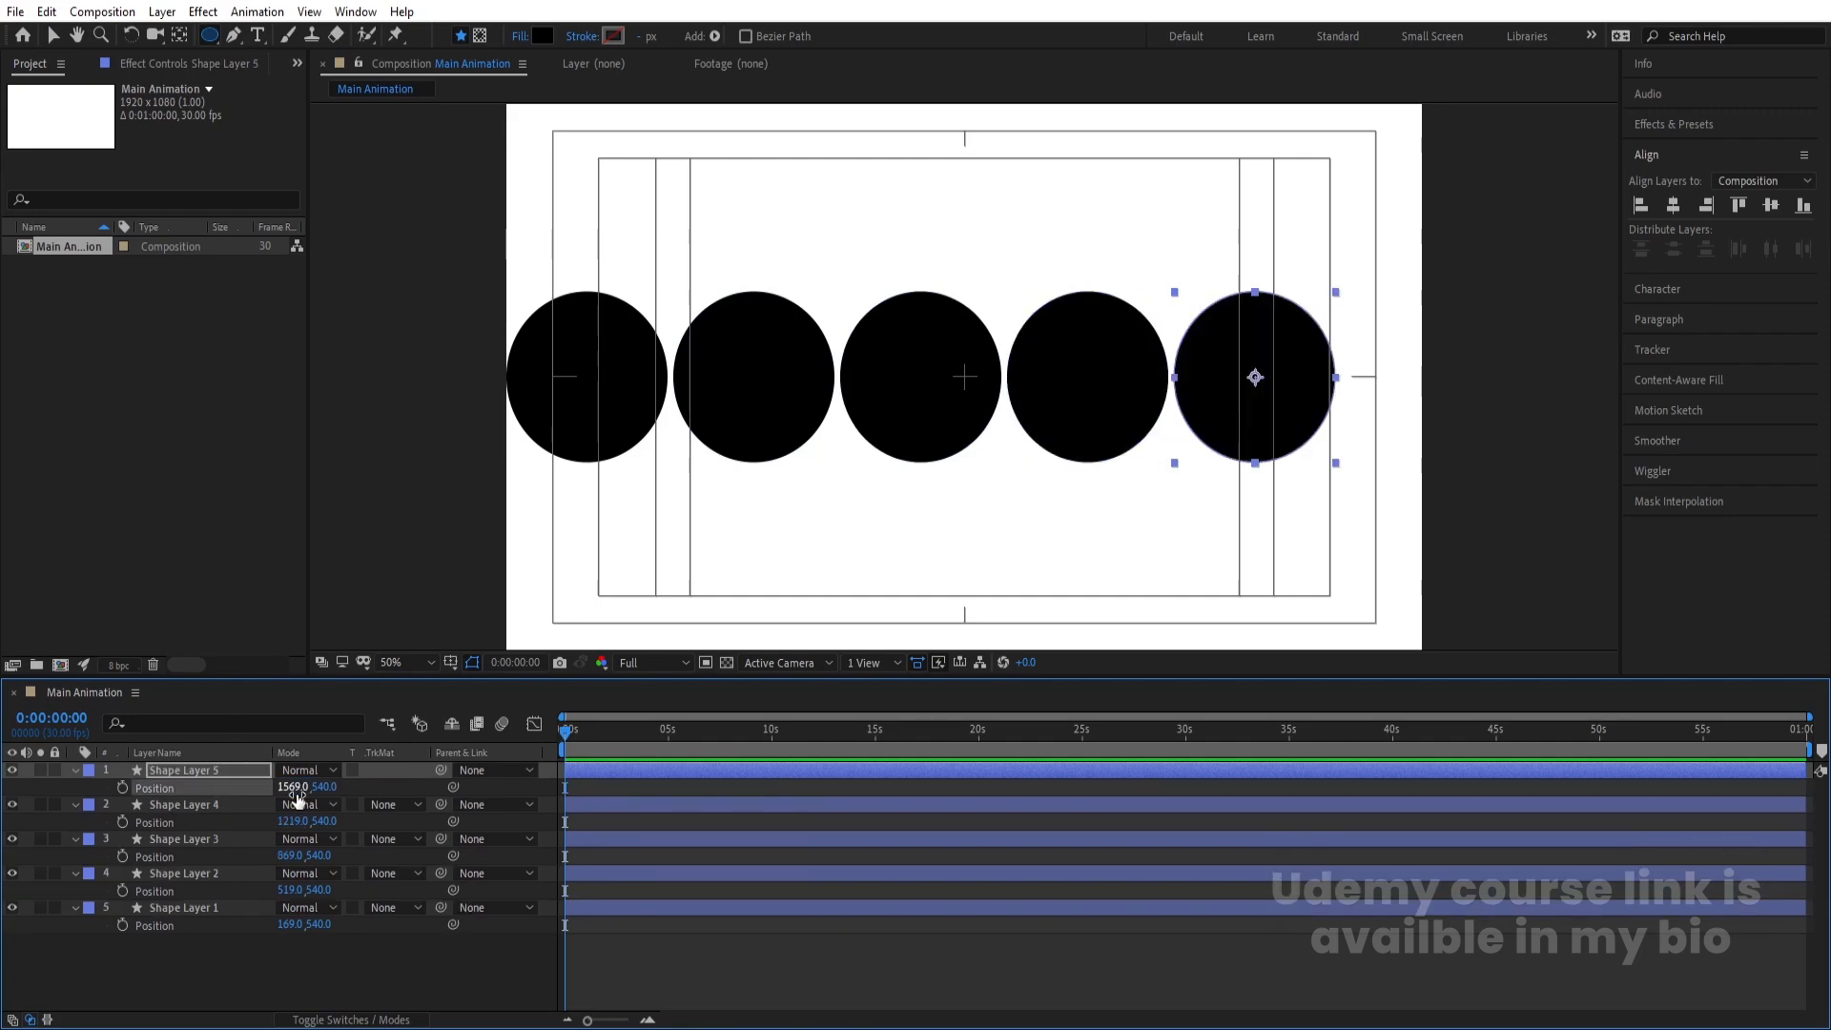
# - Duplicate the fifth circle and add 350 to the copy's X position, placing it at 1919
pyautogui.hotkey('ctrl', 'd')
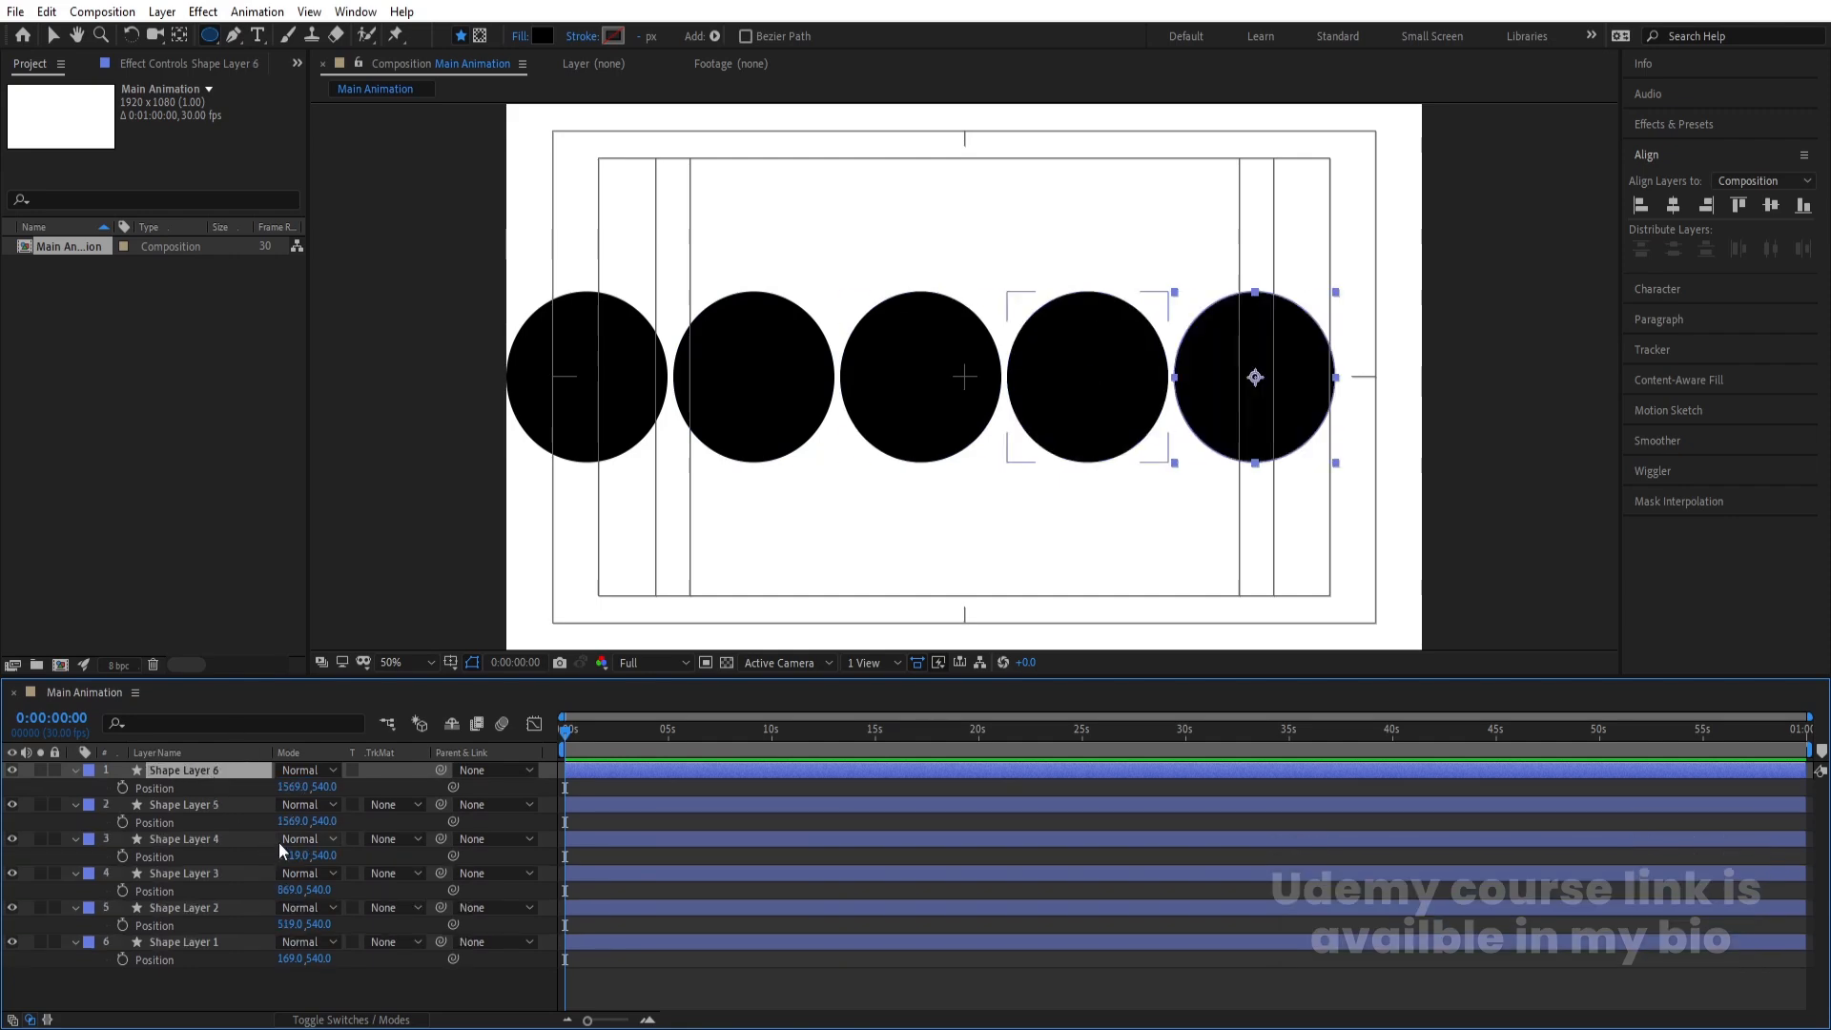
pyautogui.click(293, 788)
pyautogui.press('End')
pyautogui.write('+3')
pyautogui.press('Return')
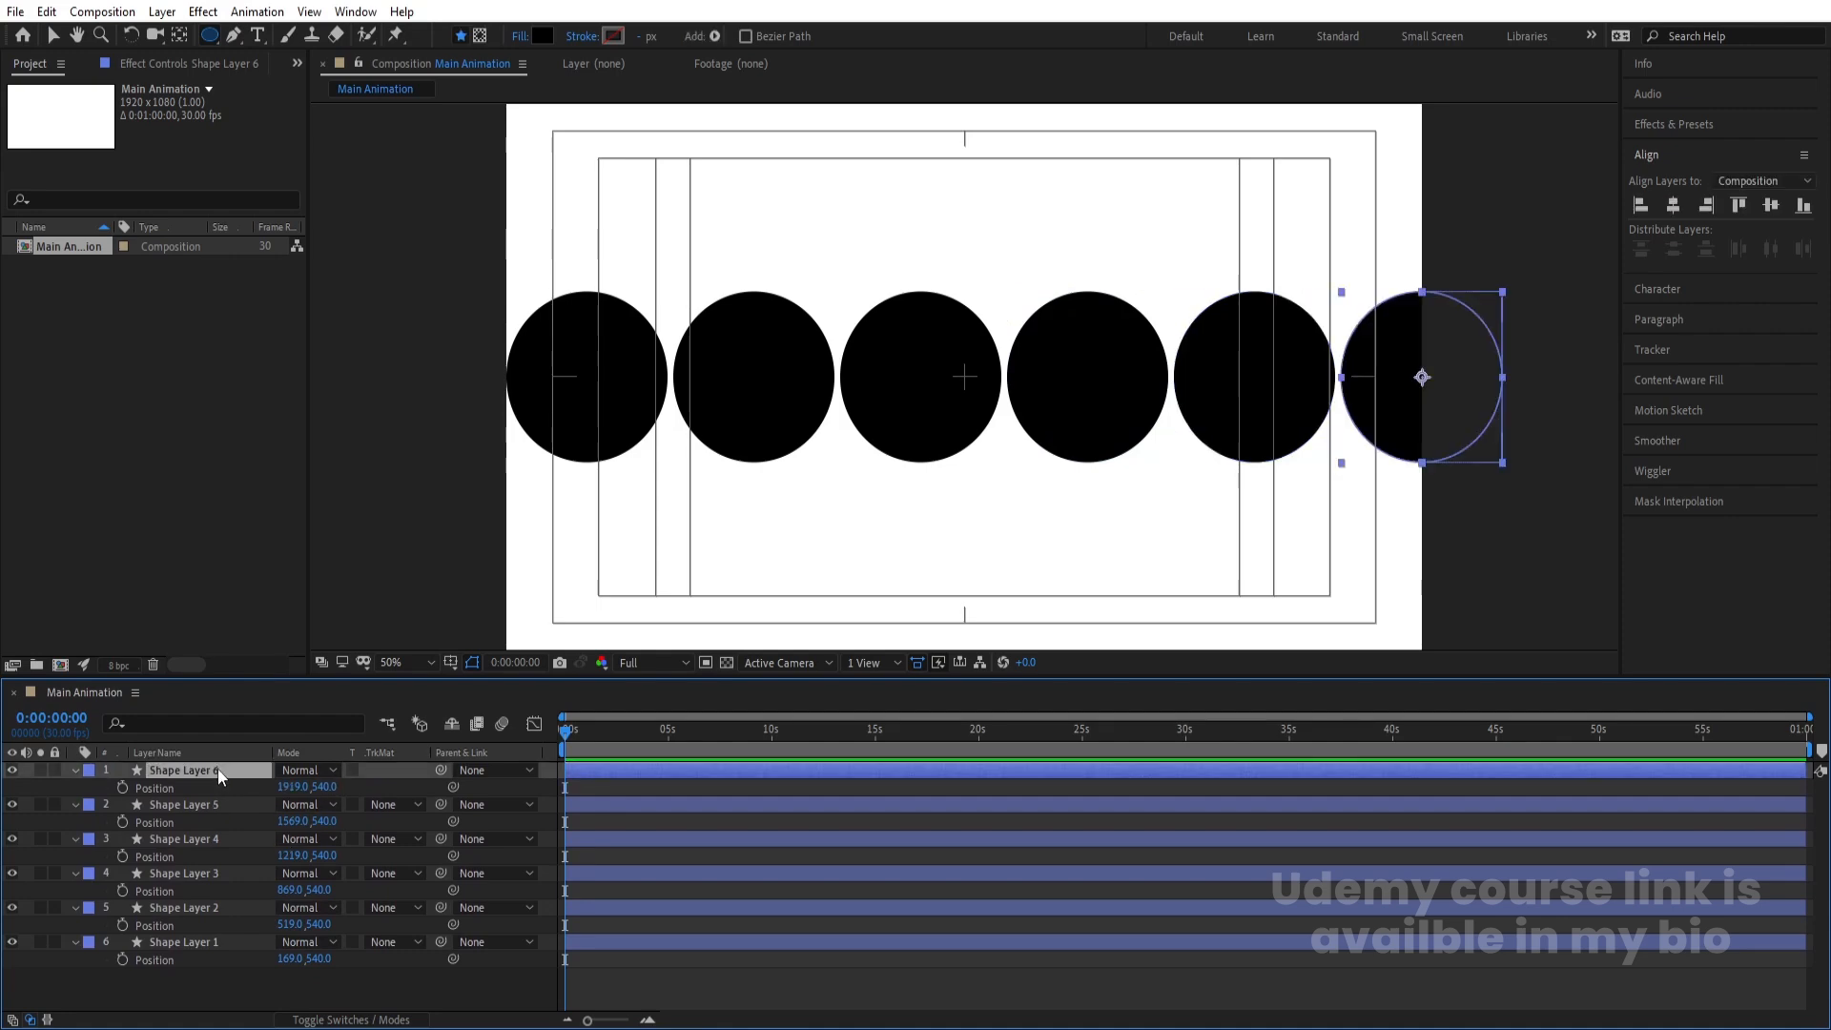
# - Duplicate the sixth circle and add 350 to the copy's X position, placing it at 2269
pyautogui.hotkey('ctrl', 'd')
pyautogui.click(294, 789)
pyautogui.press('End')
pyautogui.write('+350')
pyautogui.press('Return')
# - Duplicate the seventh circle and add 350 to the copy's X position, placing it at 2619
pyautogui.hotkey('ctrl', 'd')
pyautogui.click(295, 787)
pyautogui.press('End')
pyautogui.write('+350')
pyautogui.press('Return')
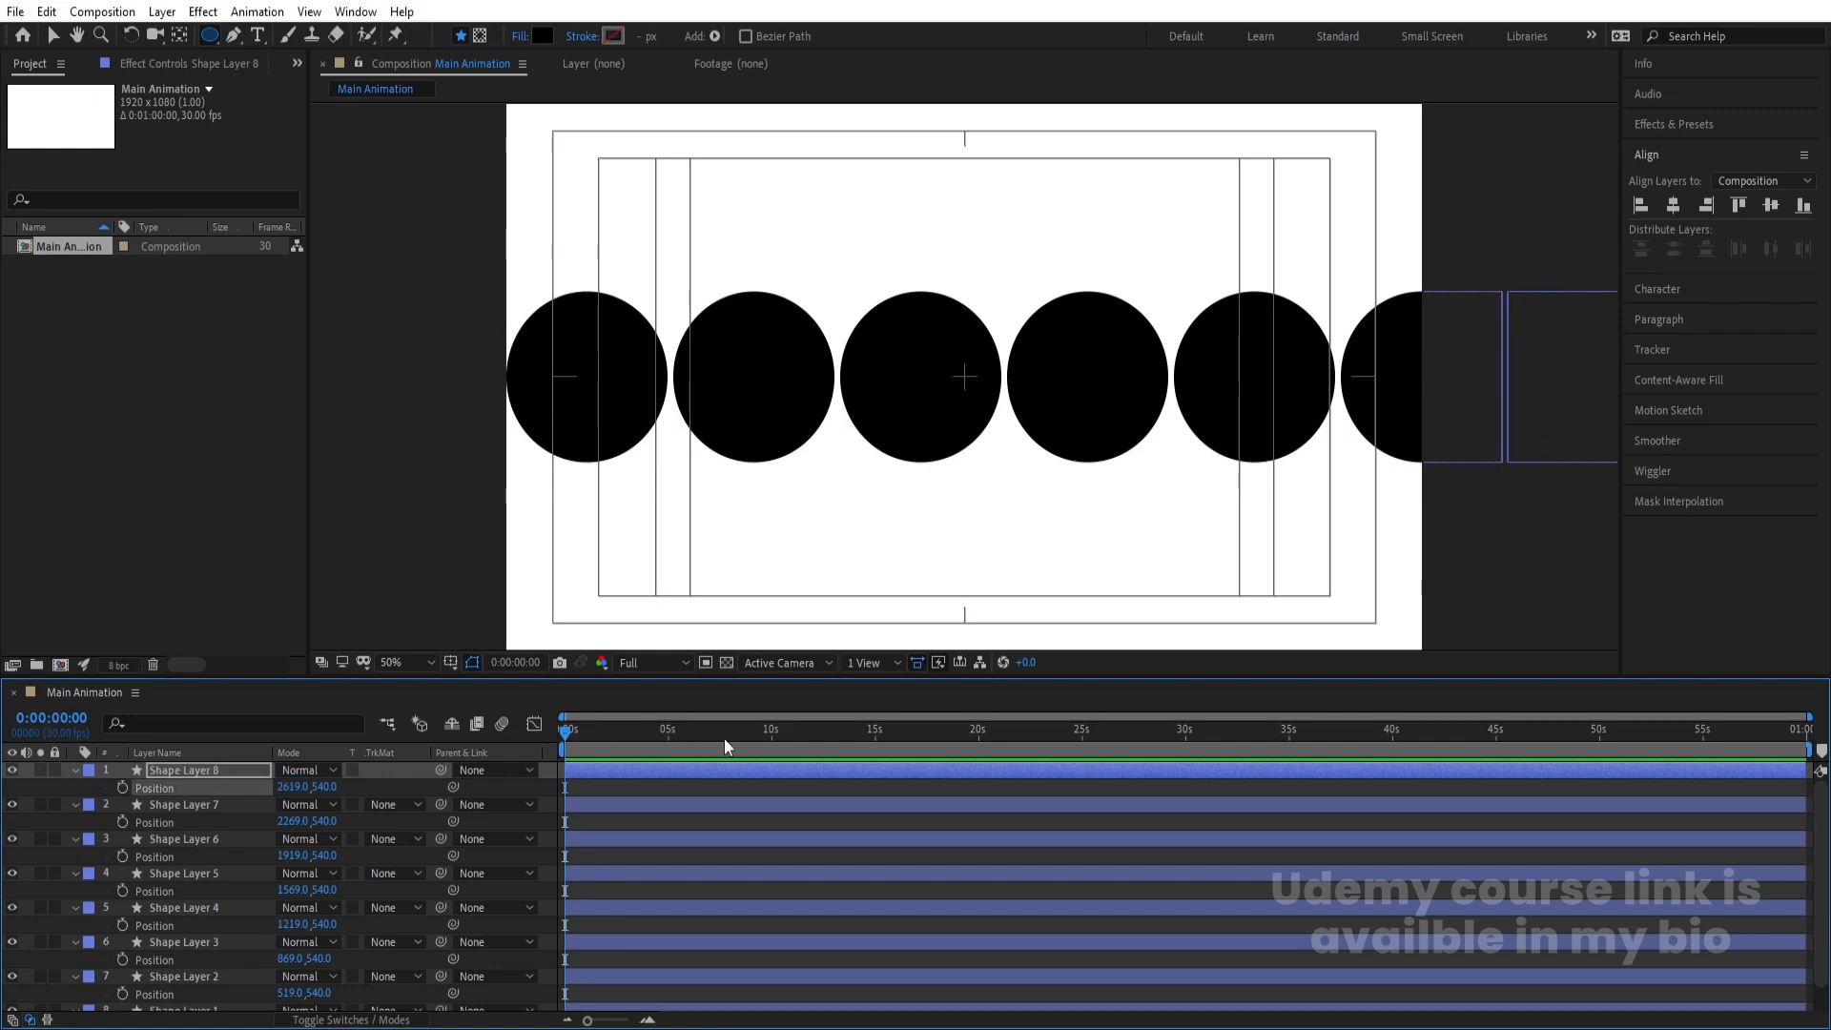
# - Shift all eight circle layers left together, past both sides of the frame, with the last circle at about X 2177
pyautogui.click(600, 781)
pyautogui.press('p')
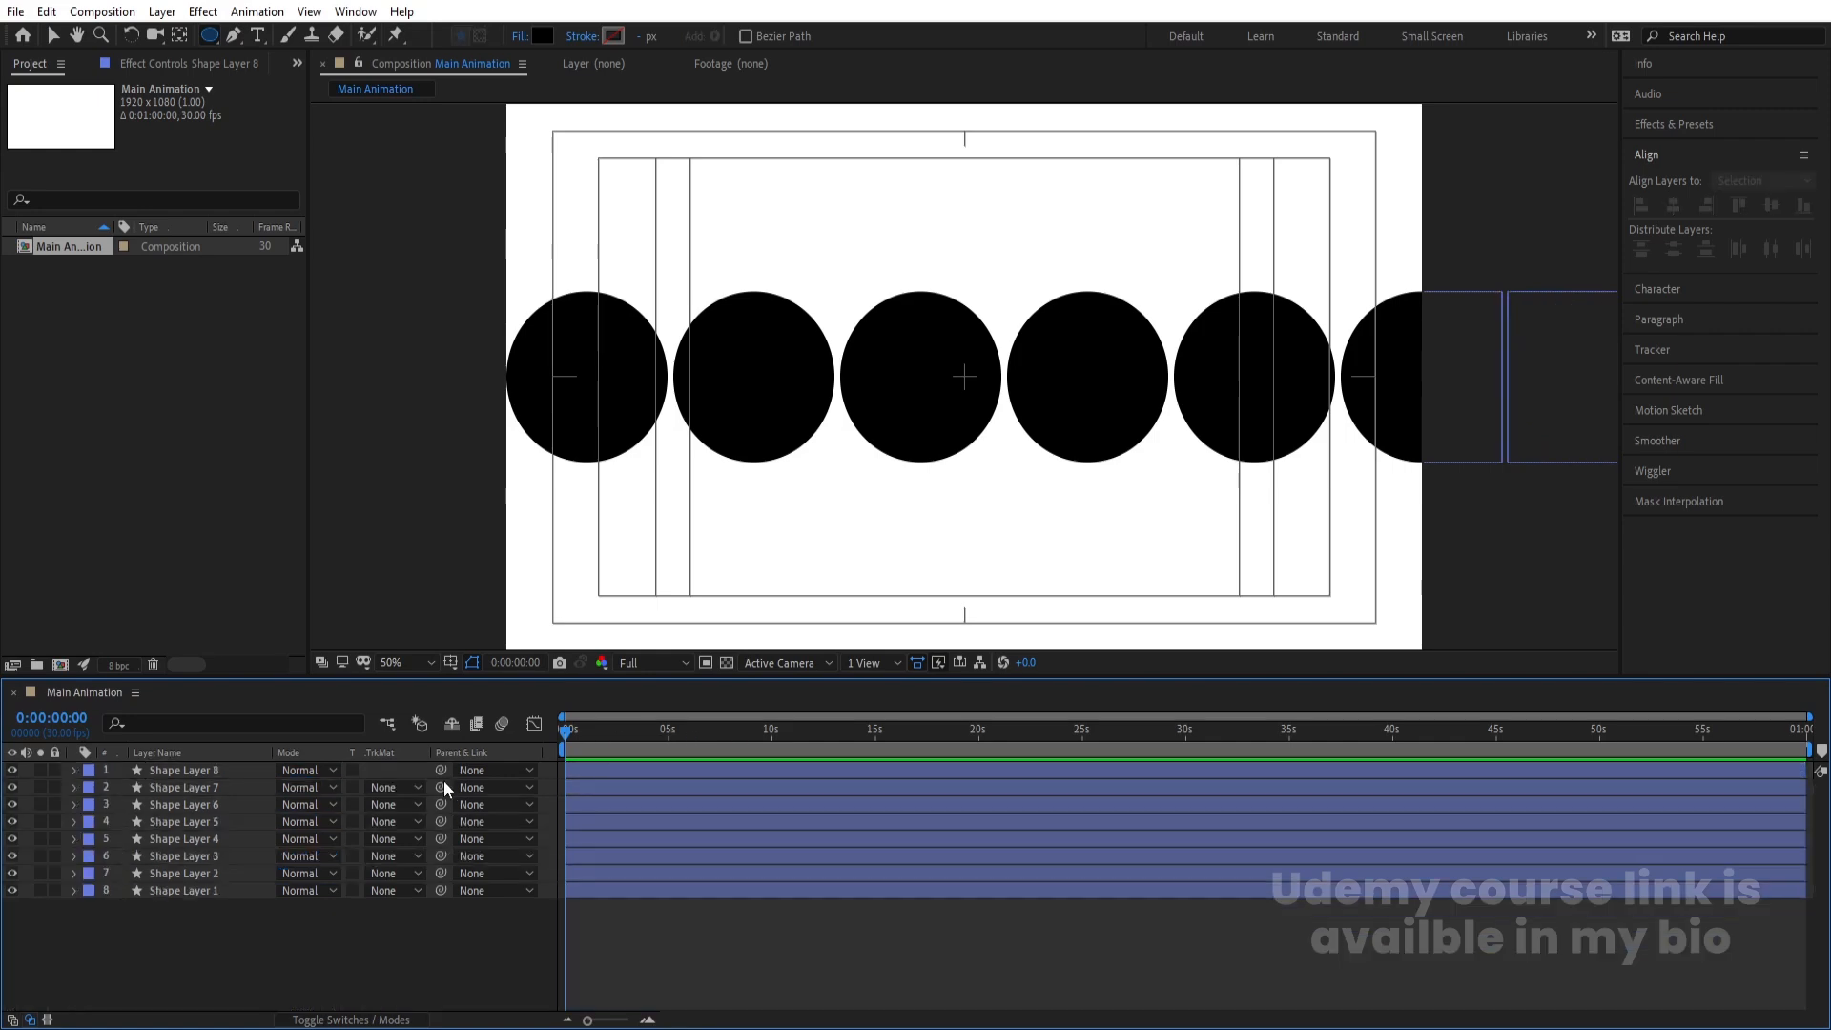
pyautogui.hotkey('ctrl', 'a')
pyautogui.press('p')
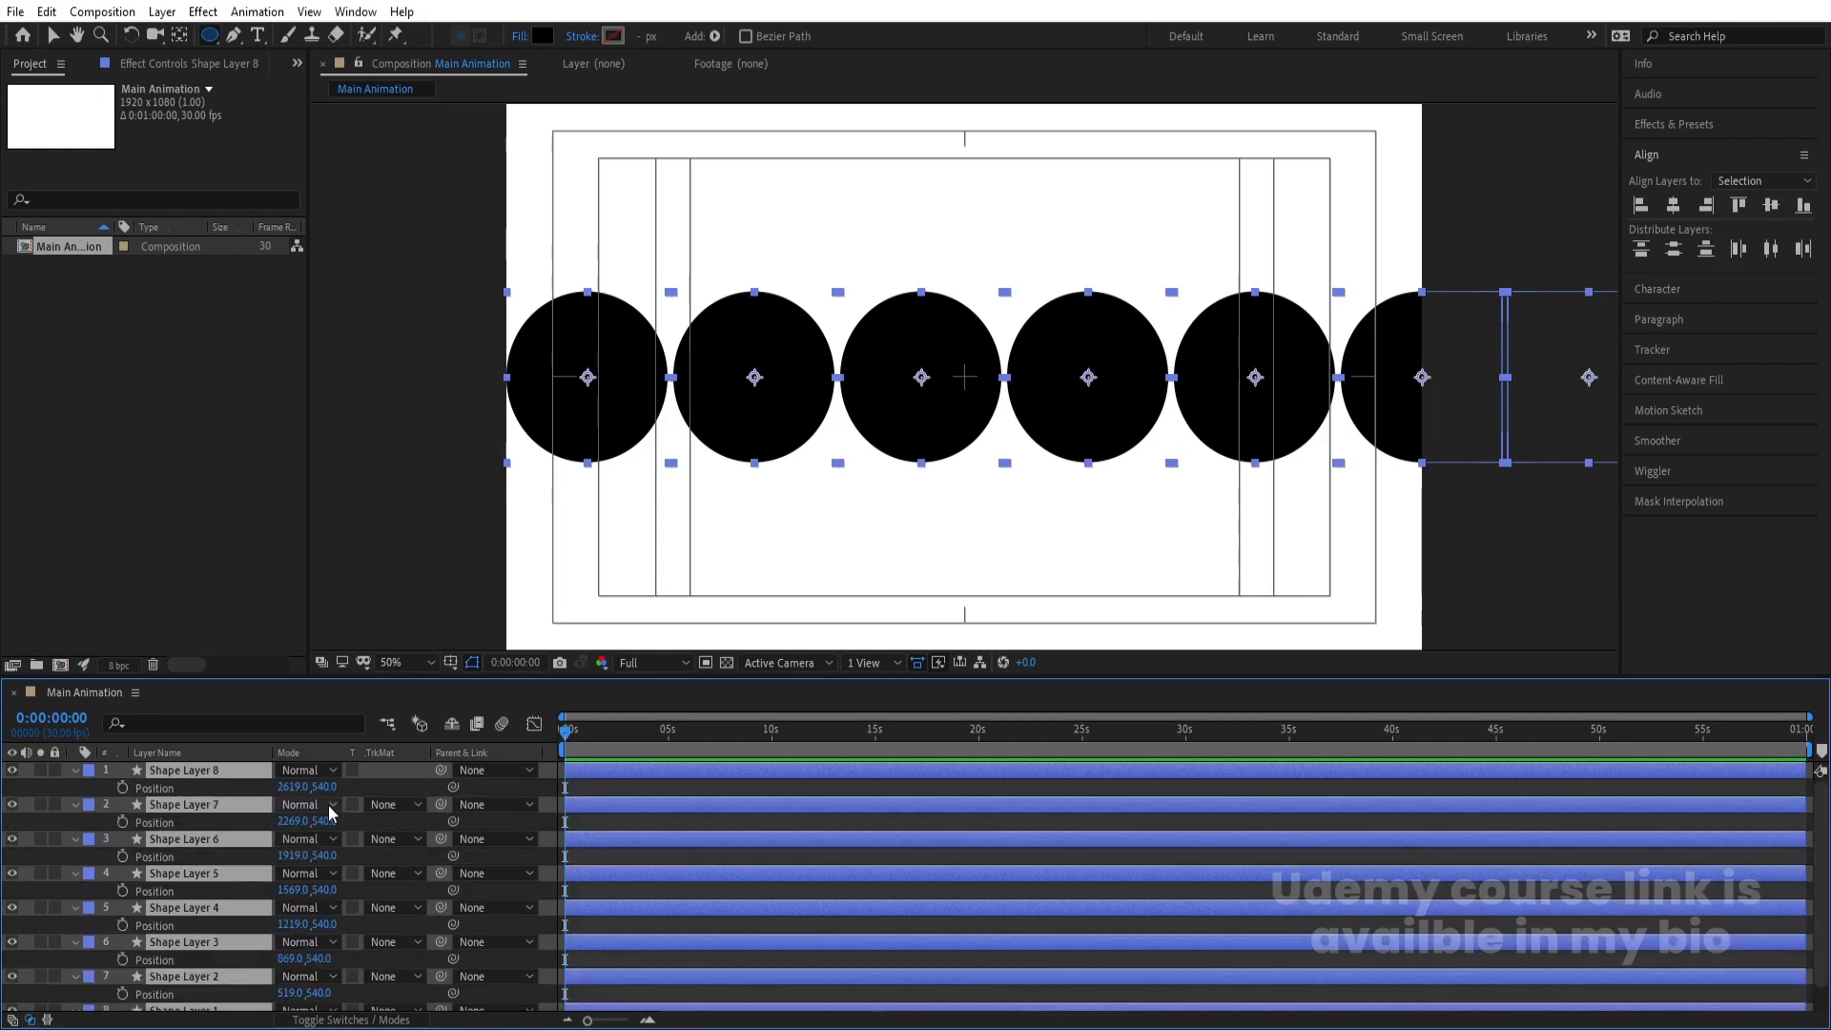
pyautogui.moveTo(293, 786); pyautogui.dragTo(73, 786)
pyautogui.scroll(-2, 1038, 330)
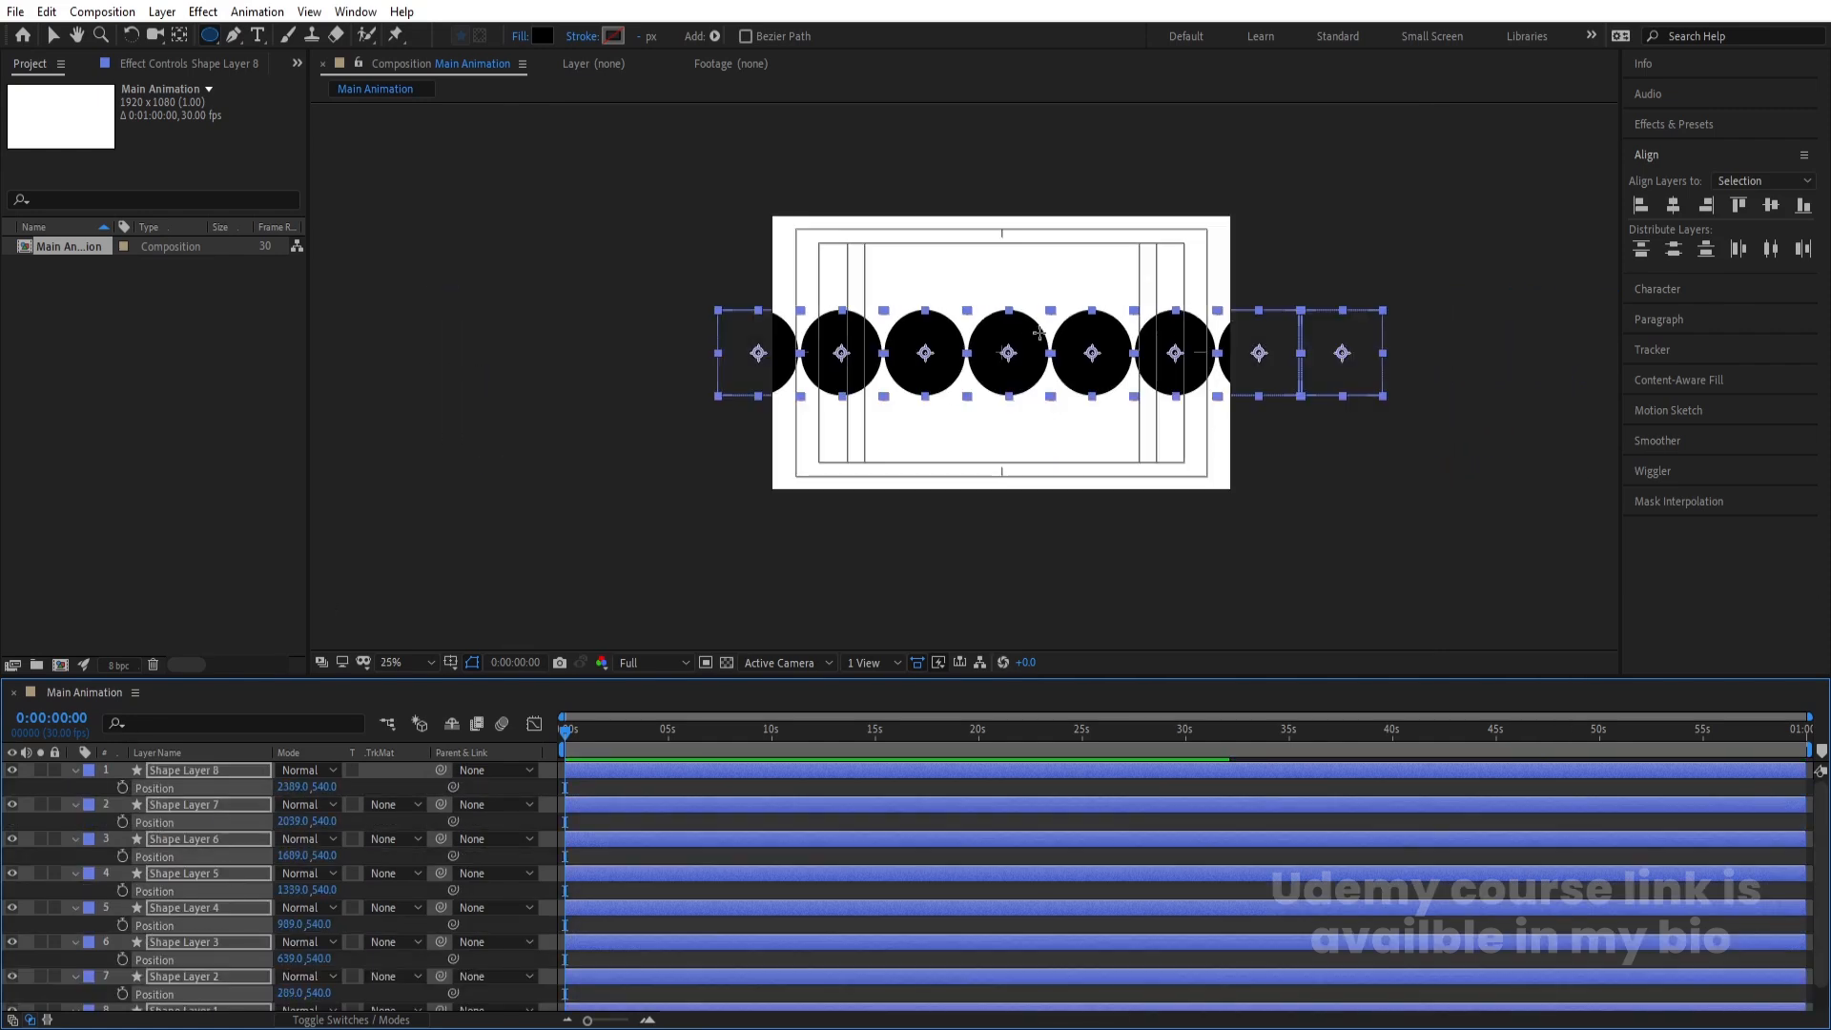
pyautogui.press('v')
pyautogui.moveTo(1005, 381); pyautogui.dragTo(957, 377)
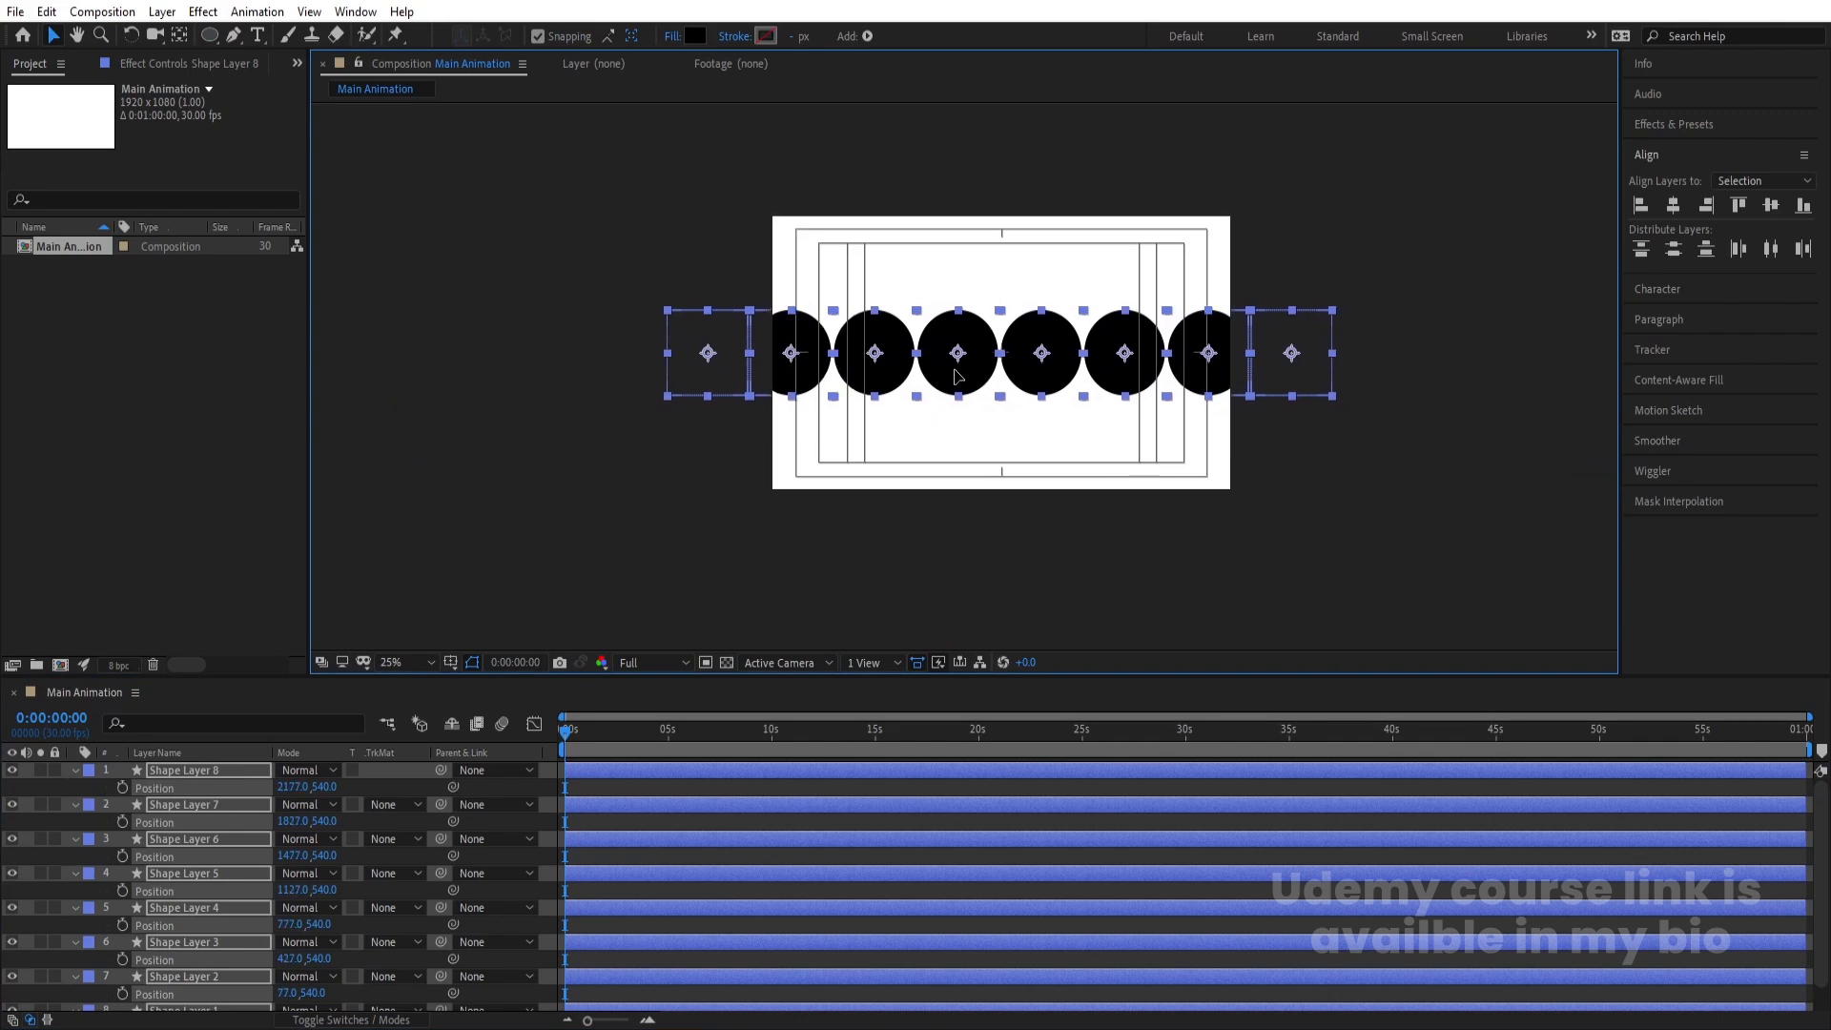
# - Collapse the layers' position properties and fit the composition in the viewer
pyautogui.click(592, 788)
pyautogui.press('p')
pyautogui.click(415, 661)
pyautogui.click(406, 287)
pyautogui.click(389, 661)
pyautogui.click(415, 294)
# - Duplicate the circle just left of the composition's center, move the copy above all other layers and label it Yellow
pyautogui.click(866, 410)
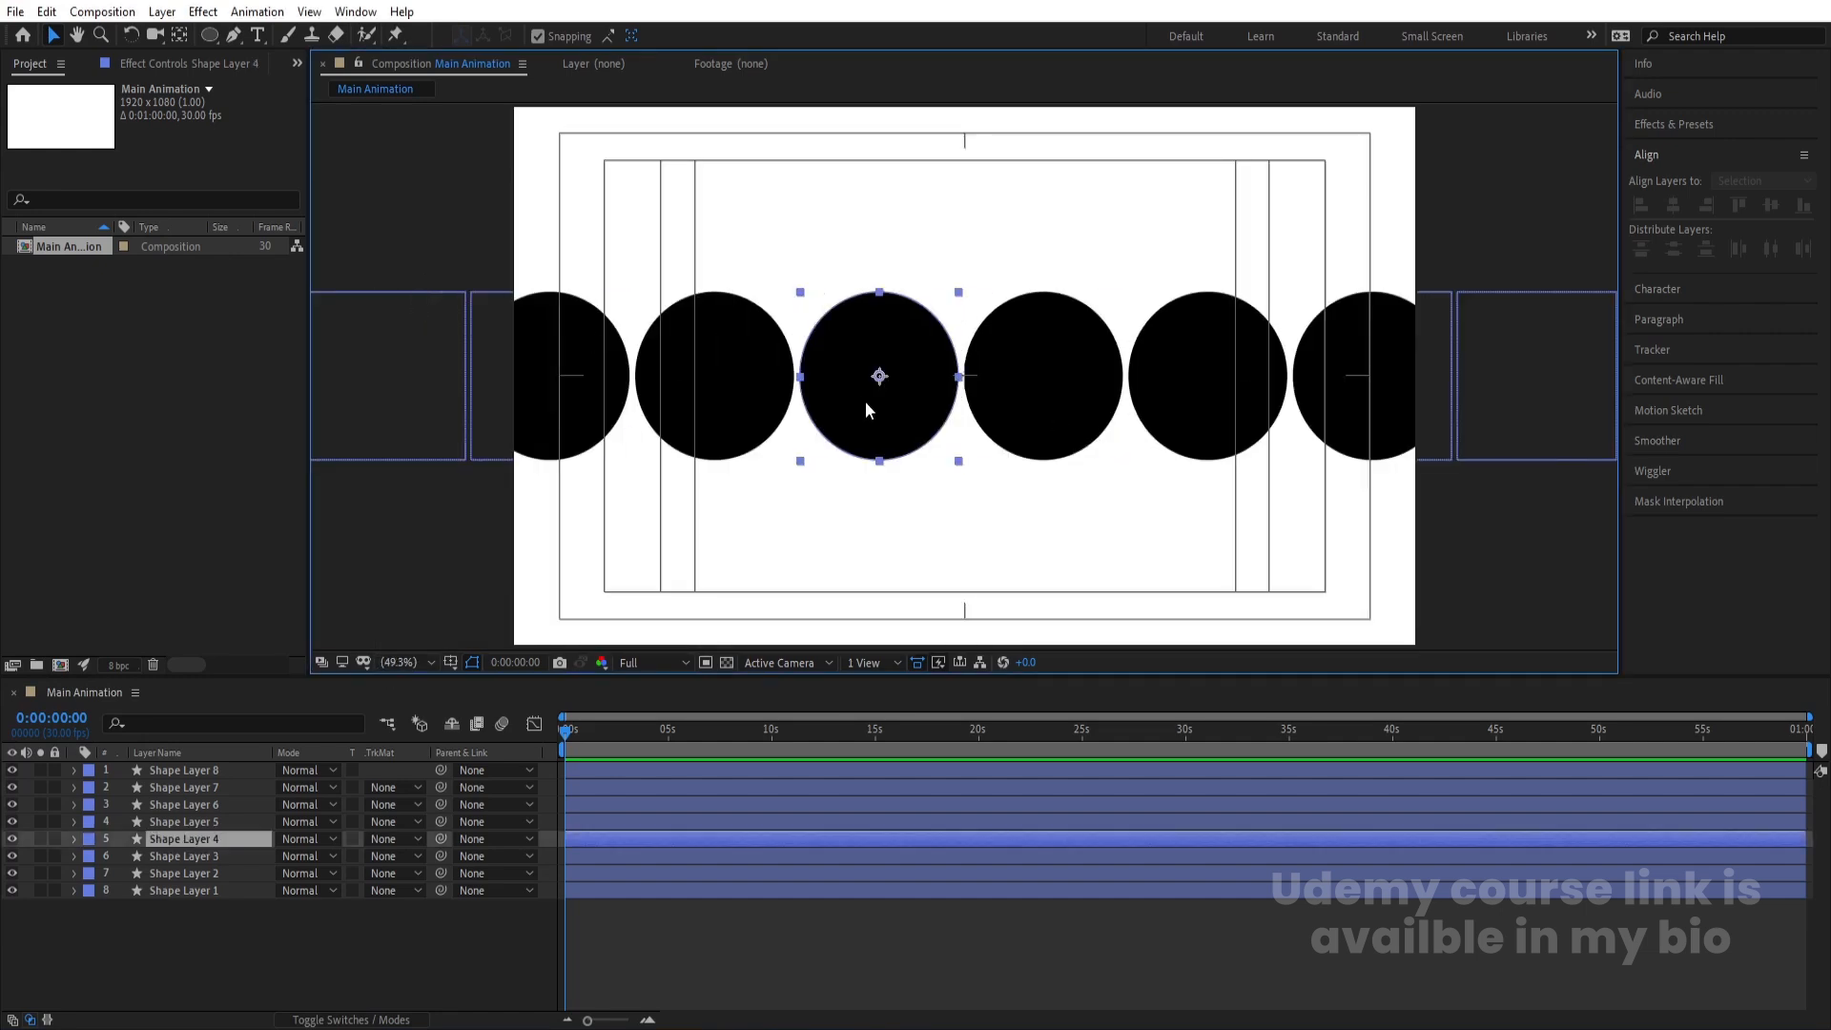
pyautogui.hotkey('ctrl', 'd')
pyautogui.moveTo(171, 839); pyautogui.dragTo(181, 764)
pyautogui.click(88, 770)
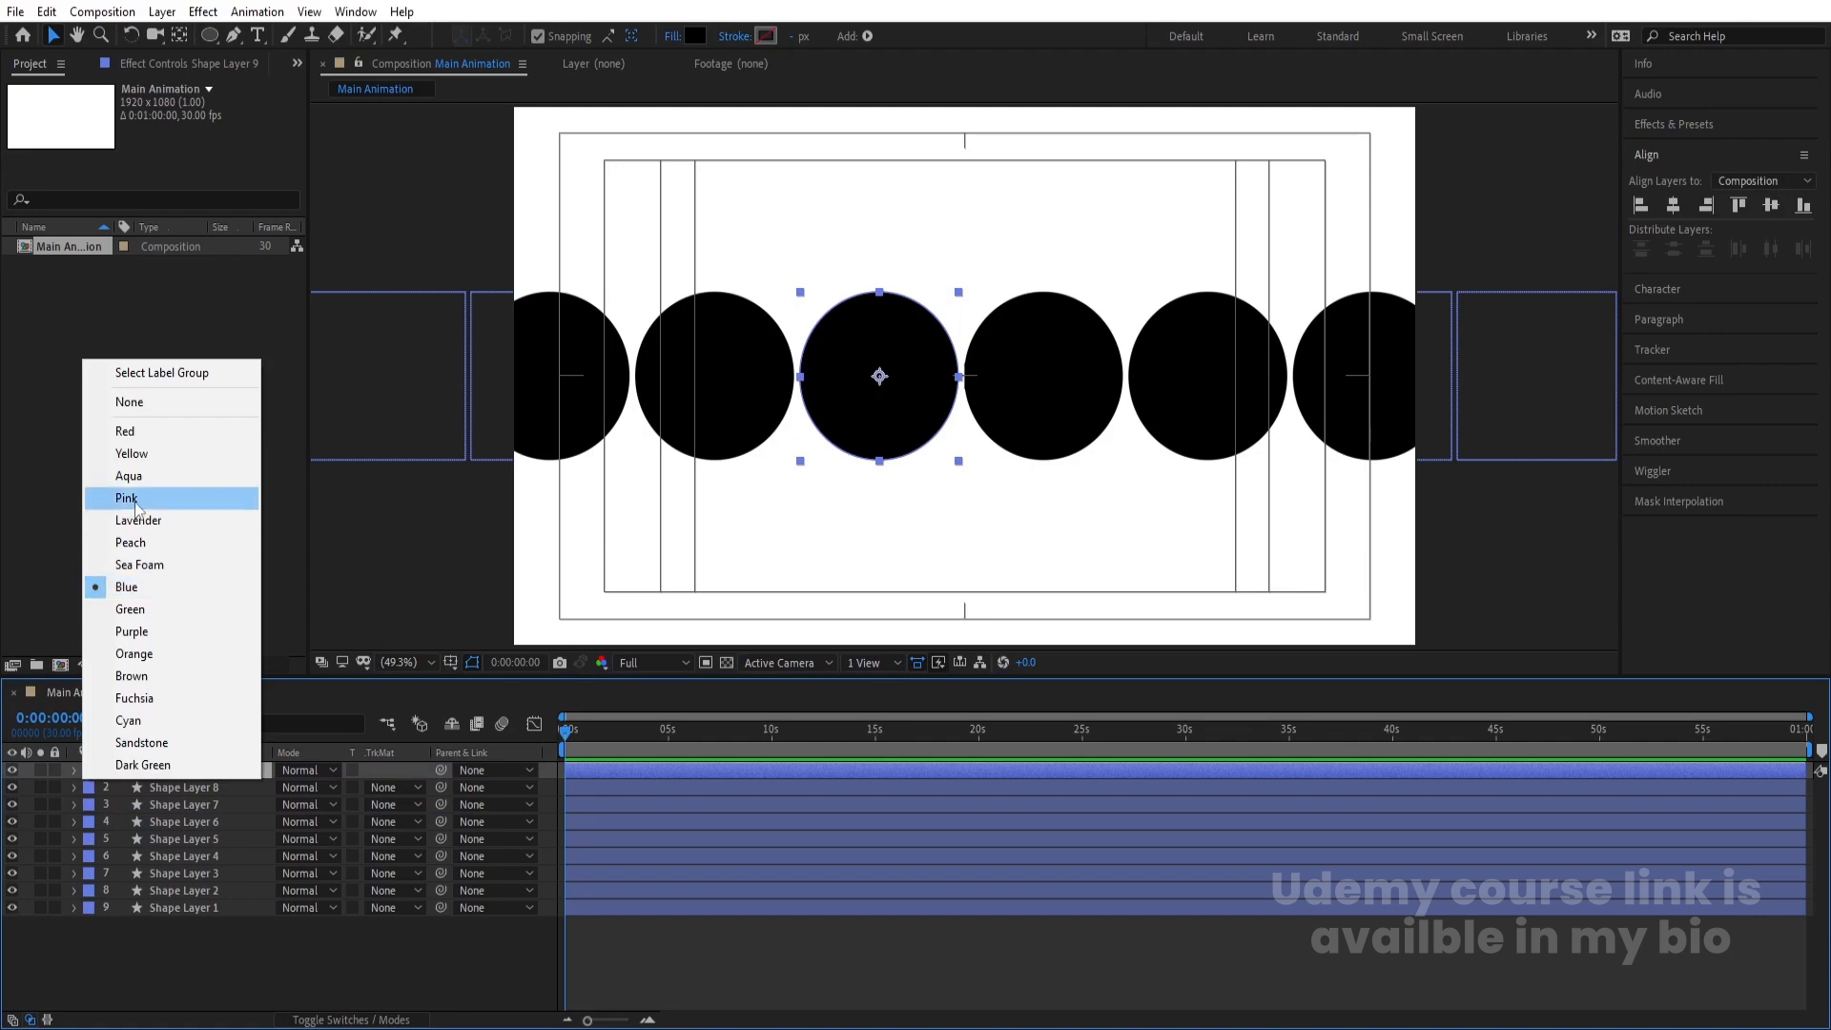
pyautogui.click(139, 456)
pyautogui.click(187, 917)
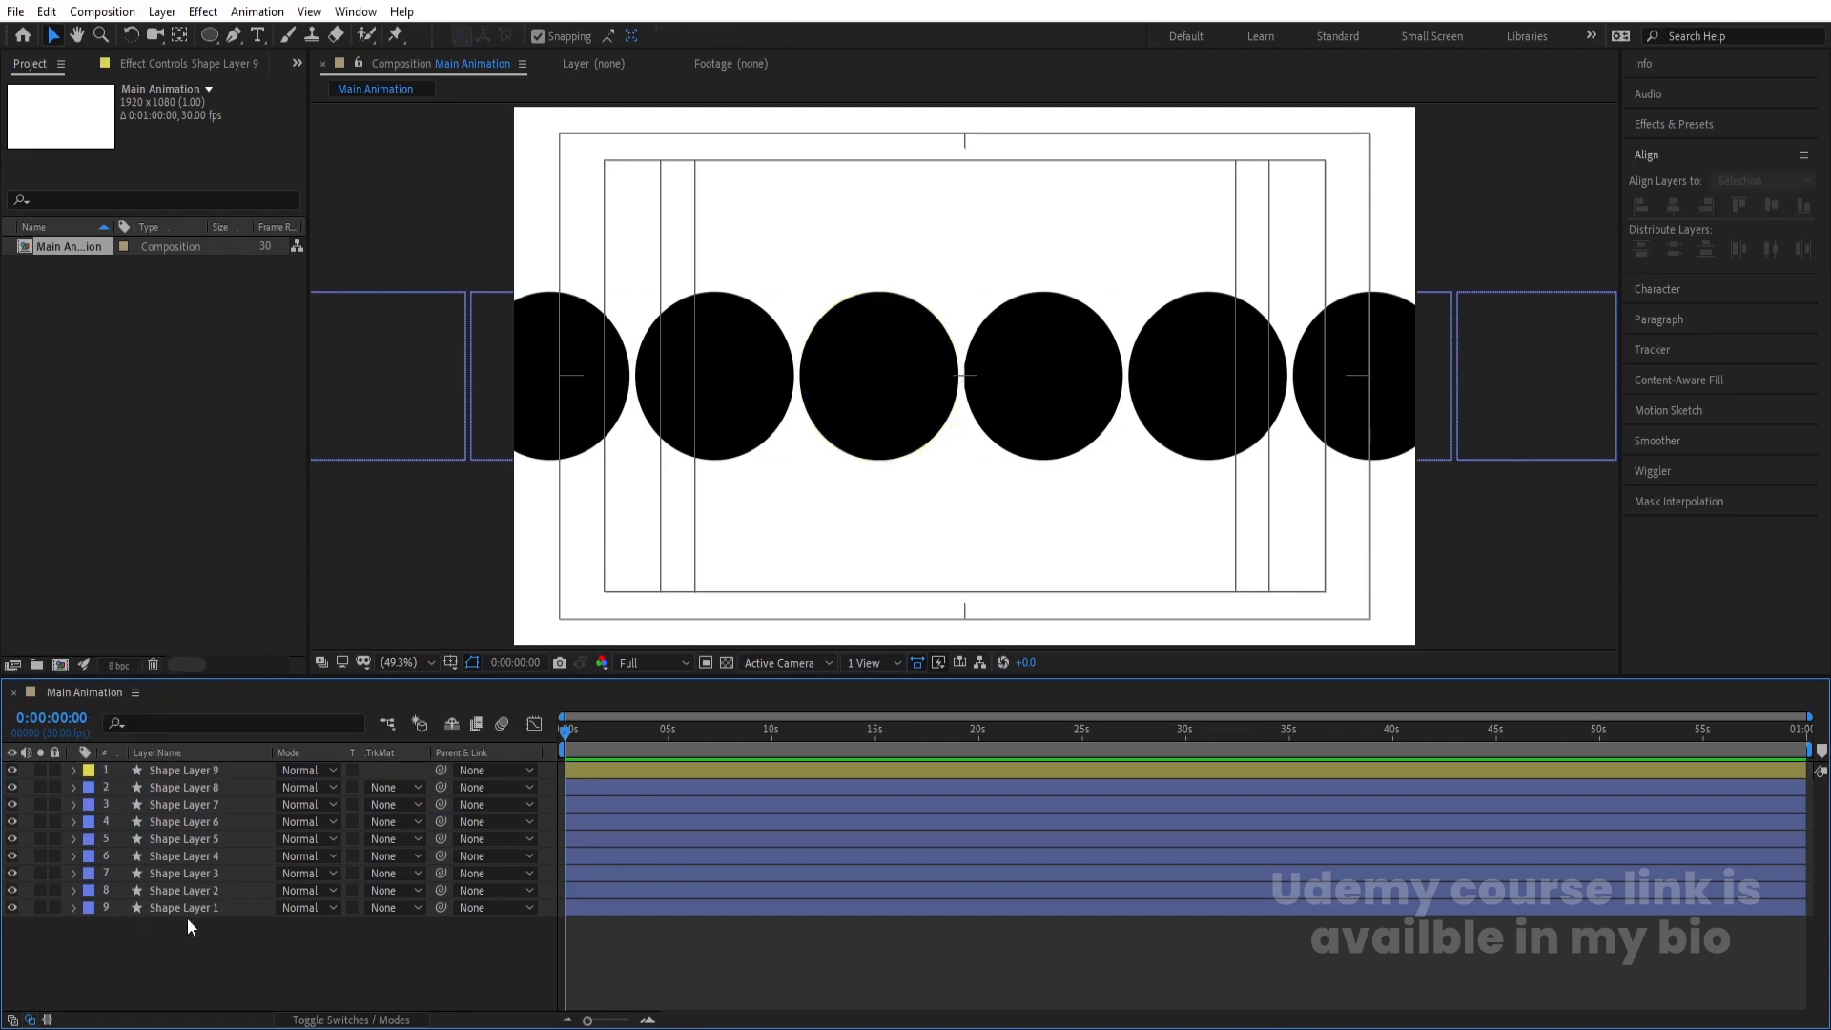
# - Create a white solid, place it beneath all circle layers and lock it
pyautogui.hotkey('ctrl', 'y')
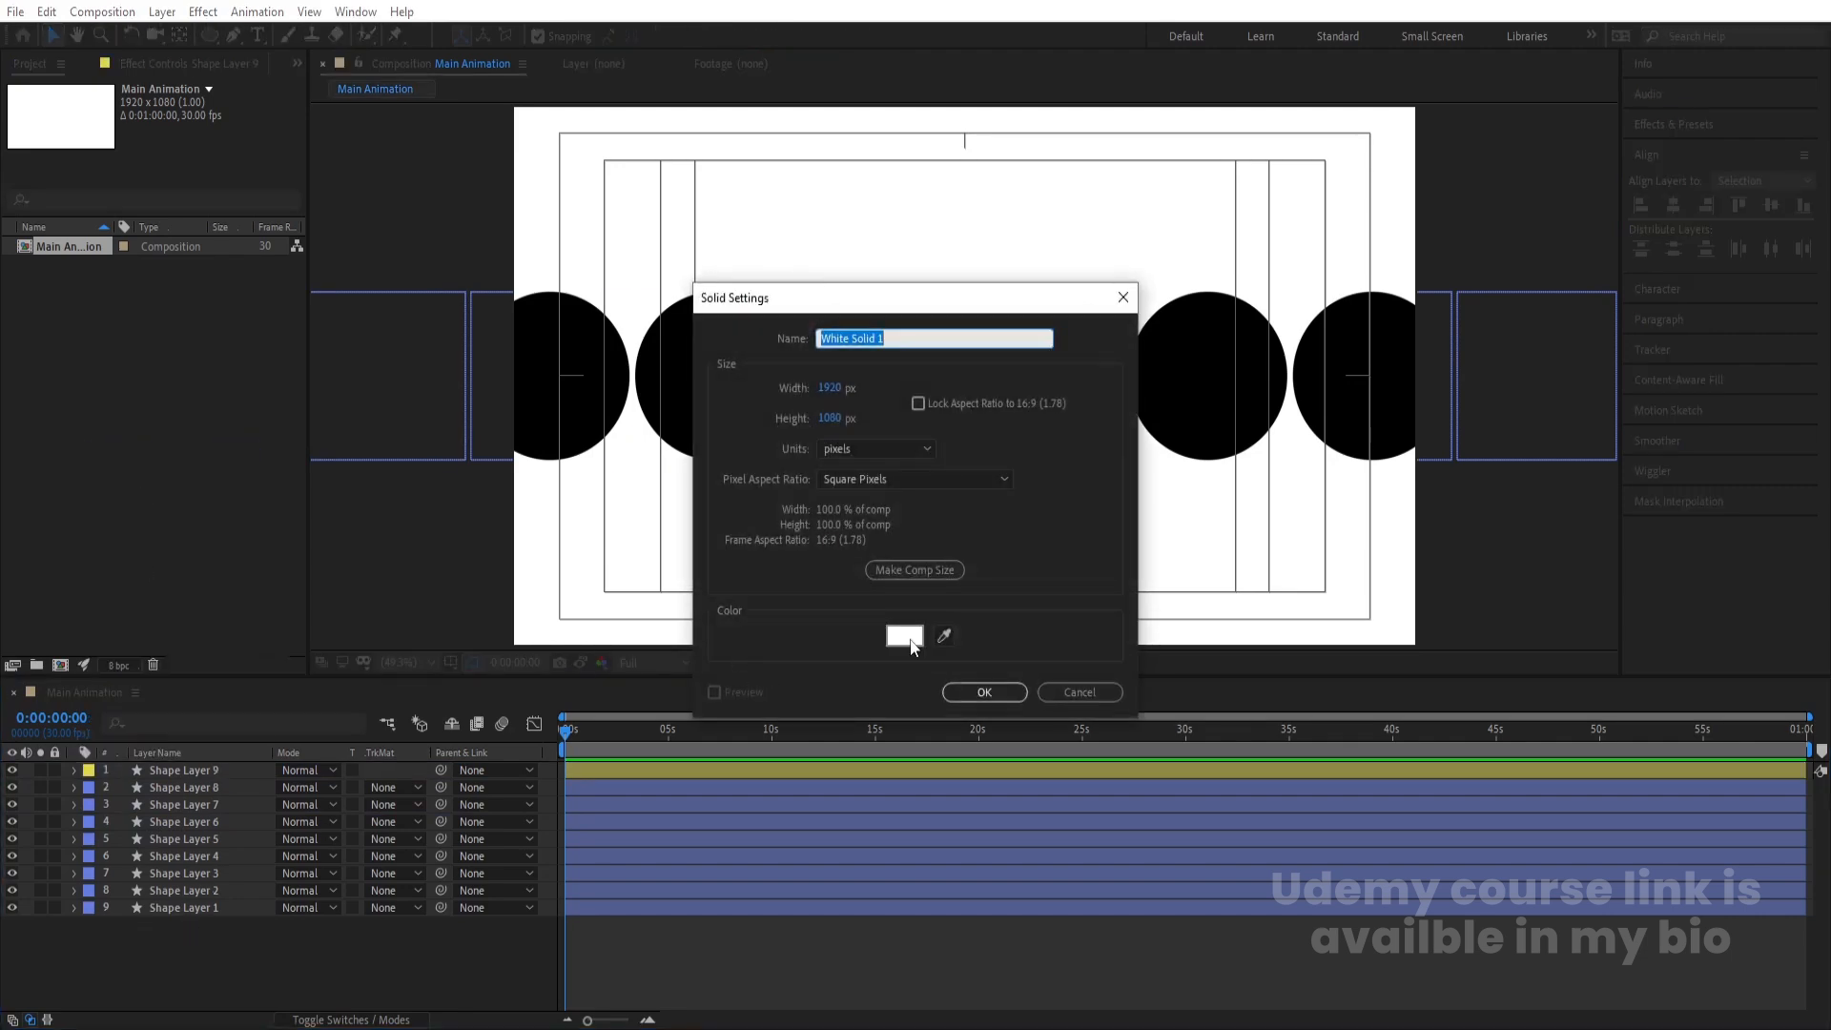
pyautogui.click(966, 702)
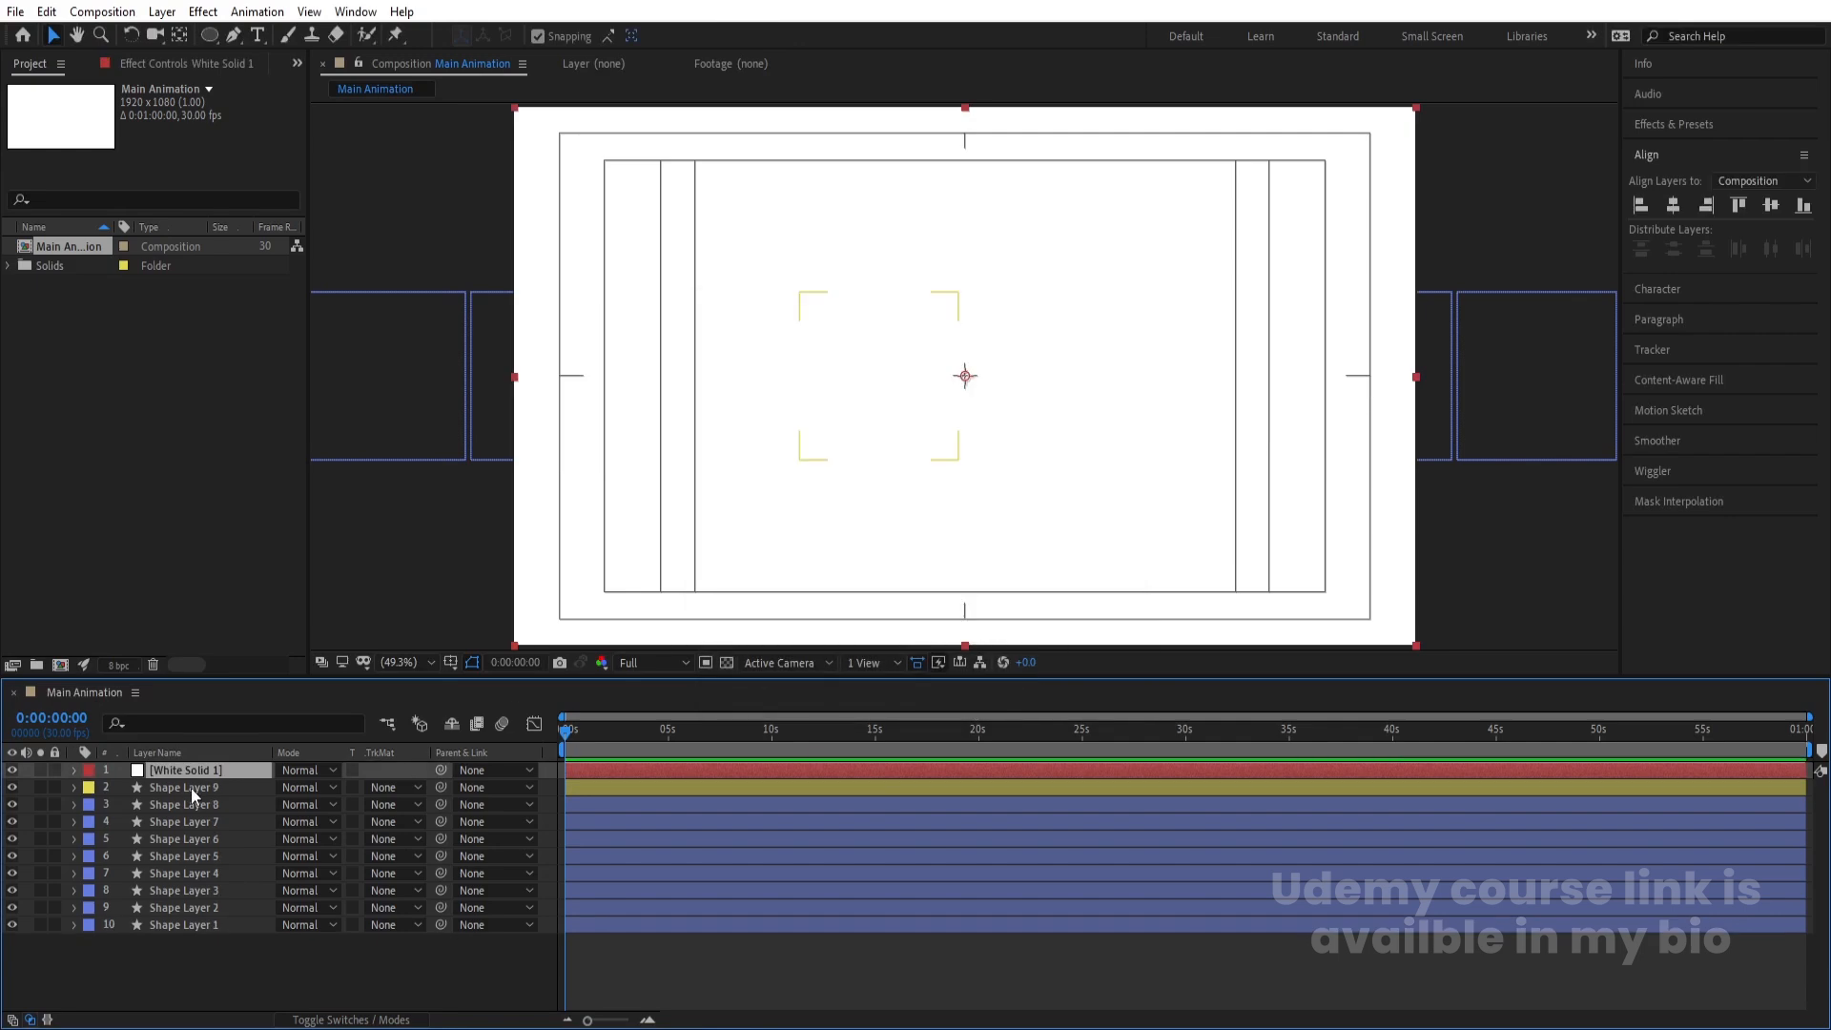
pyautogui.moveTo(190, 770); pyautogui.dragTo(211, 946)
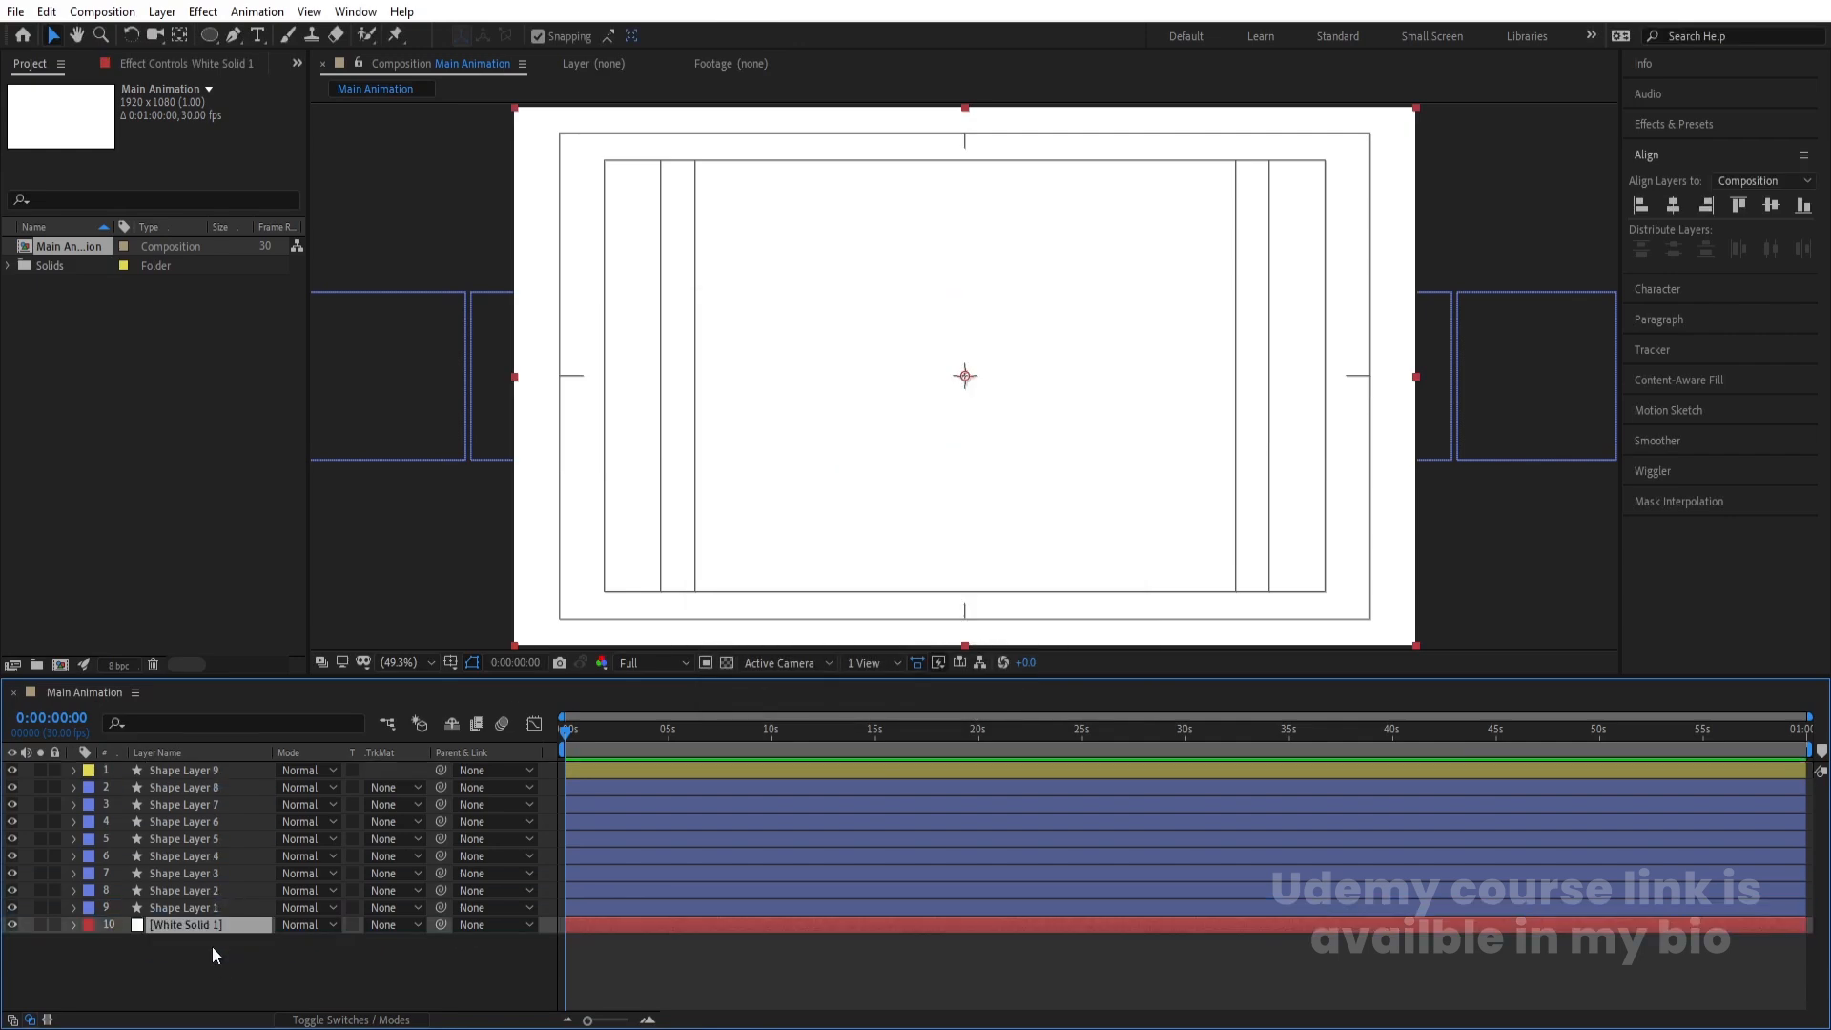
pyautogui.click(57, 924)
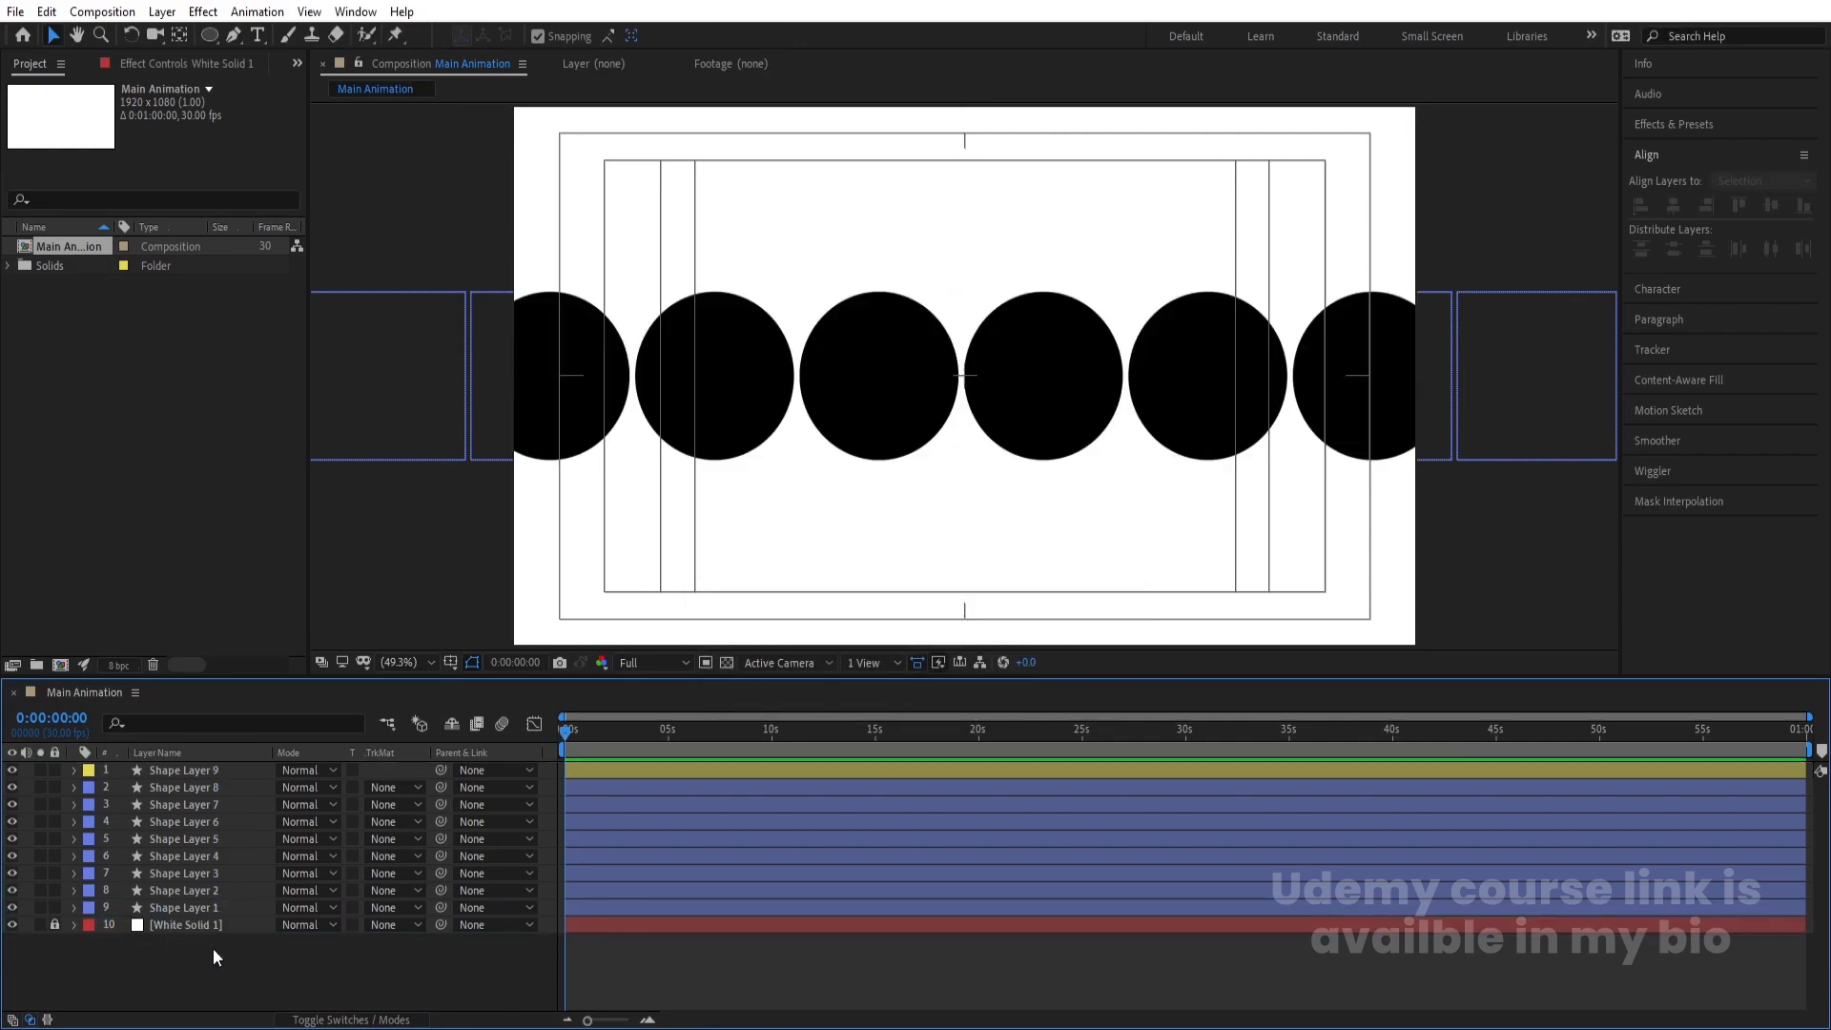
# - Add an adjustment layer with a Tint effect and swap the tint's black and white colors
pyautogui.rightClick(214, 948)
pyautogui.moveTo(286, 729)
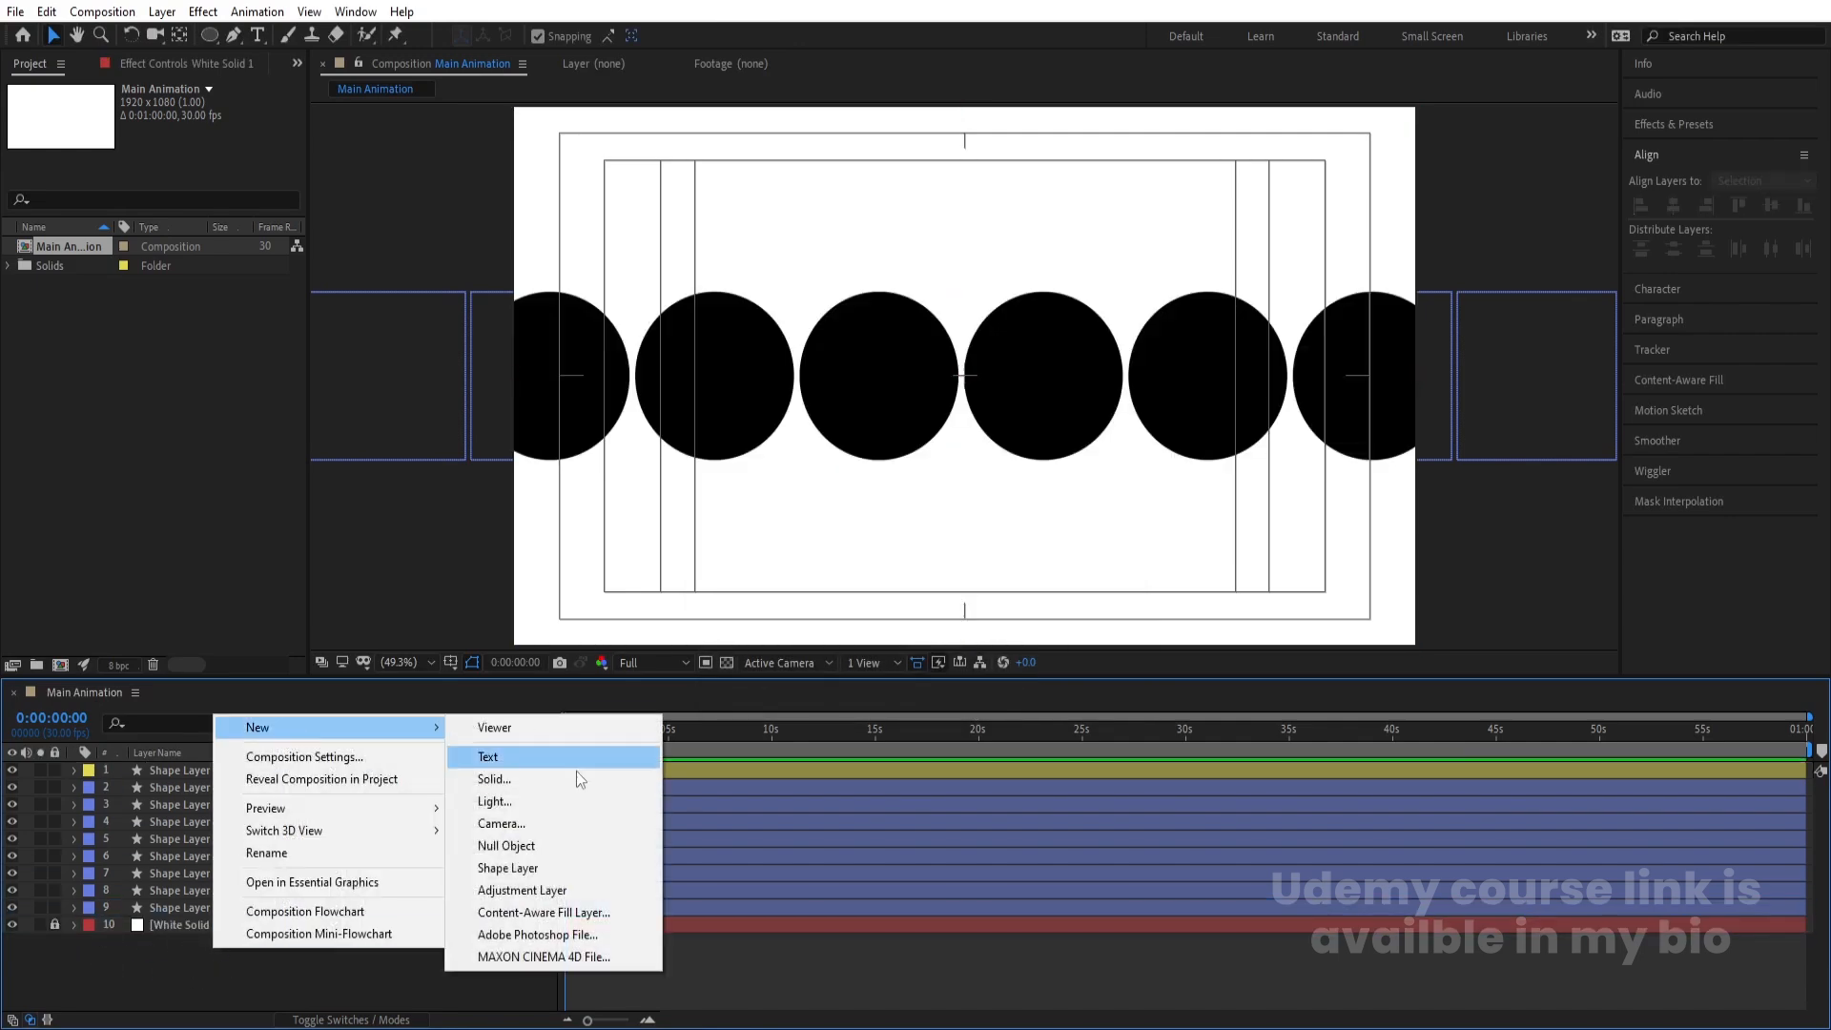
pyautogui.click(534, 890)
pyautogui.click(1687, 125)
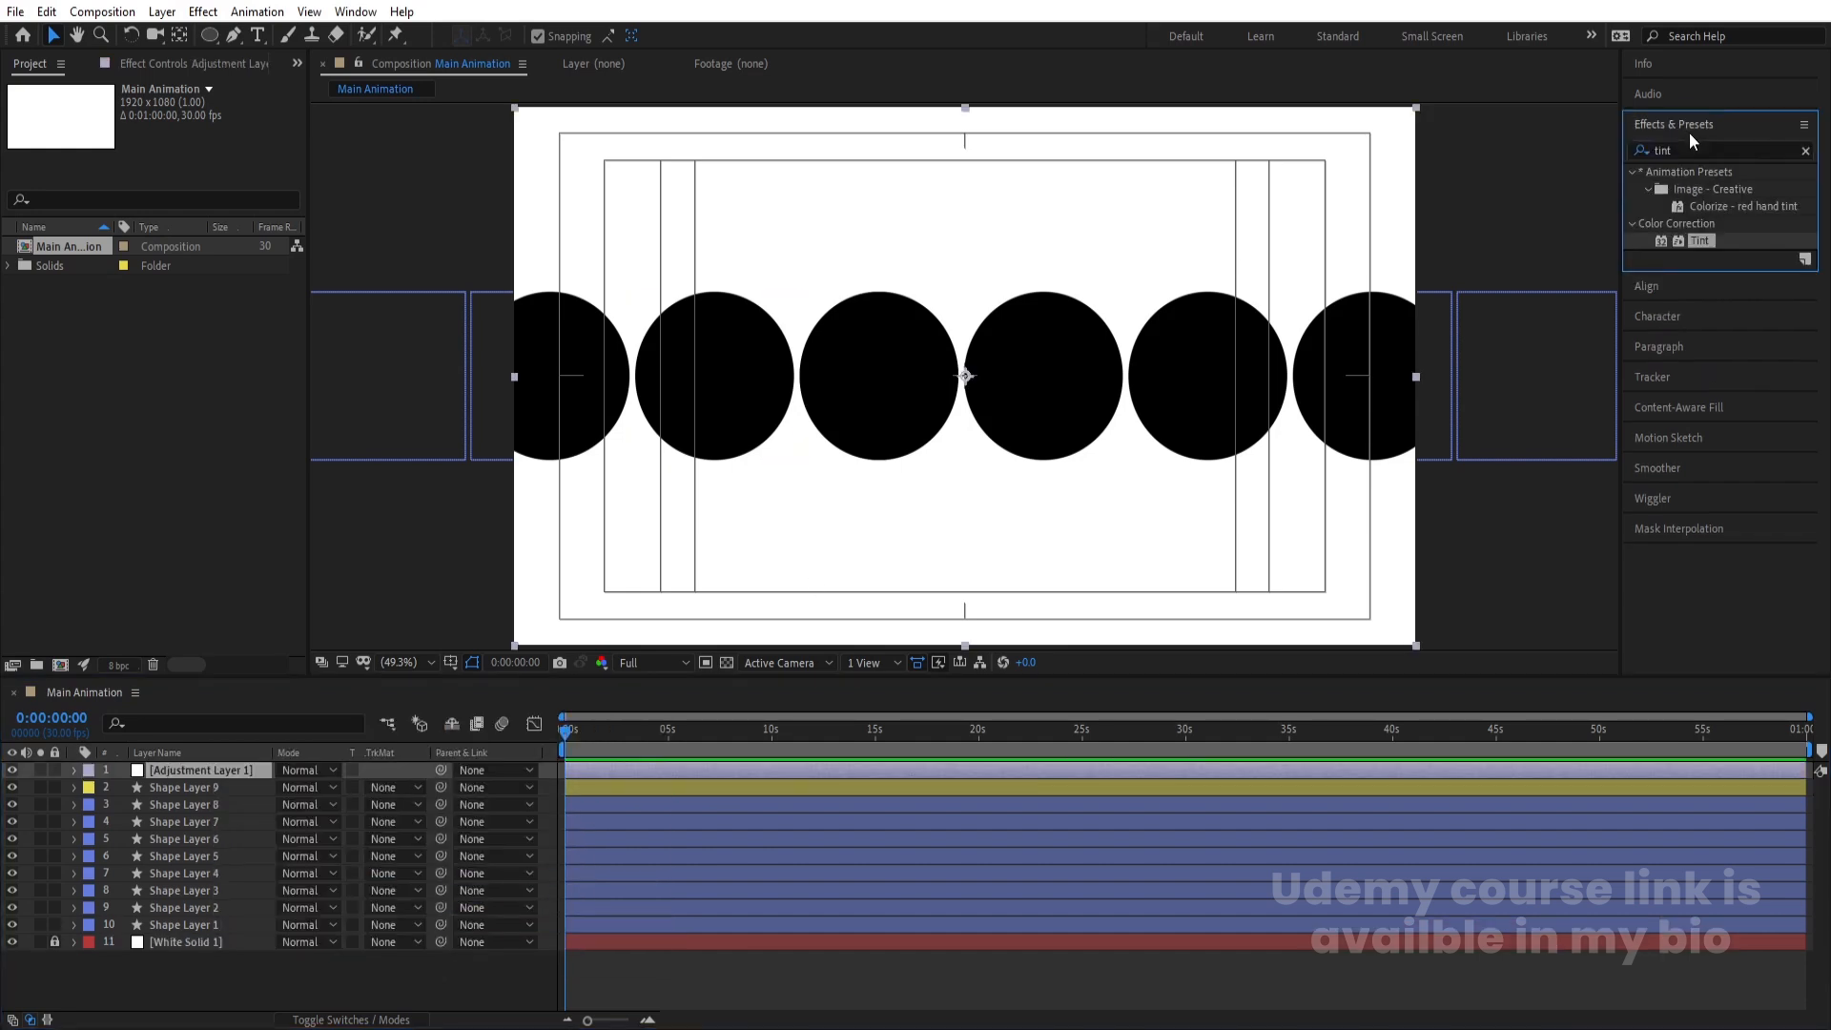
pyautogui.doubleClick(1700, 240)
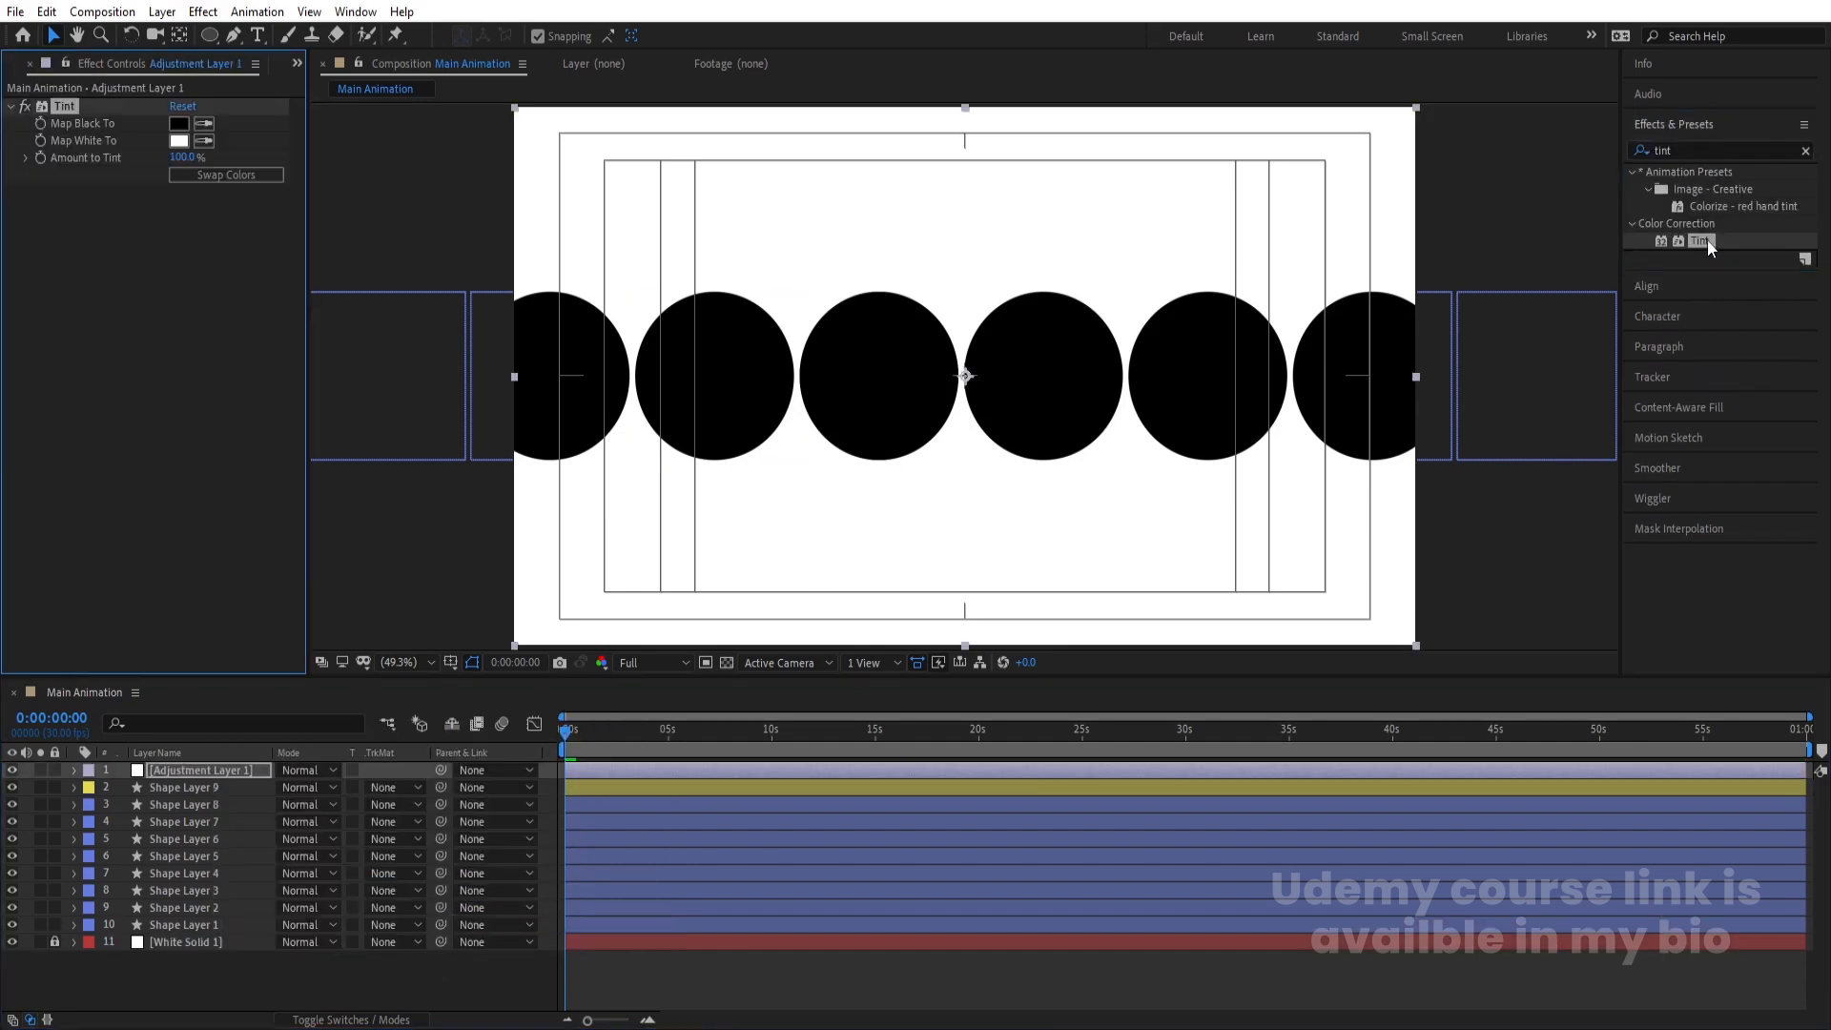
pyautogui.click(256, 181)
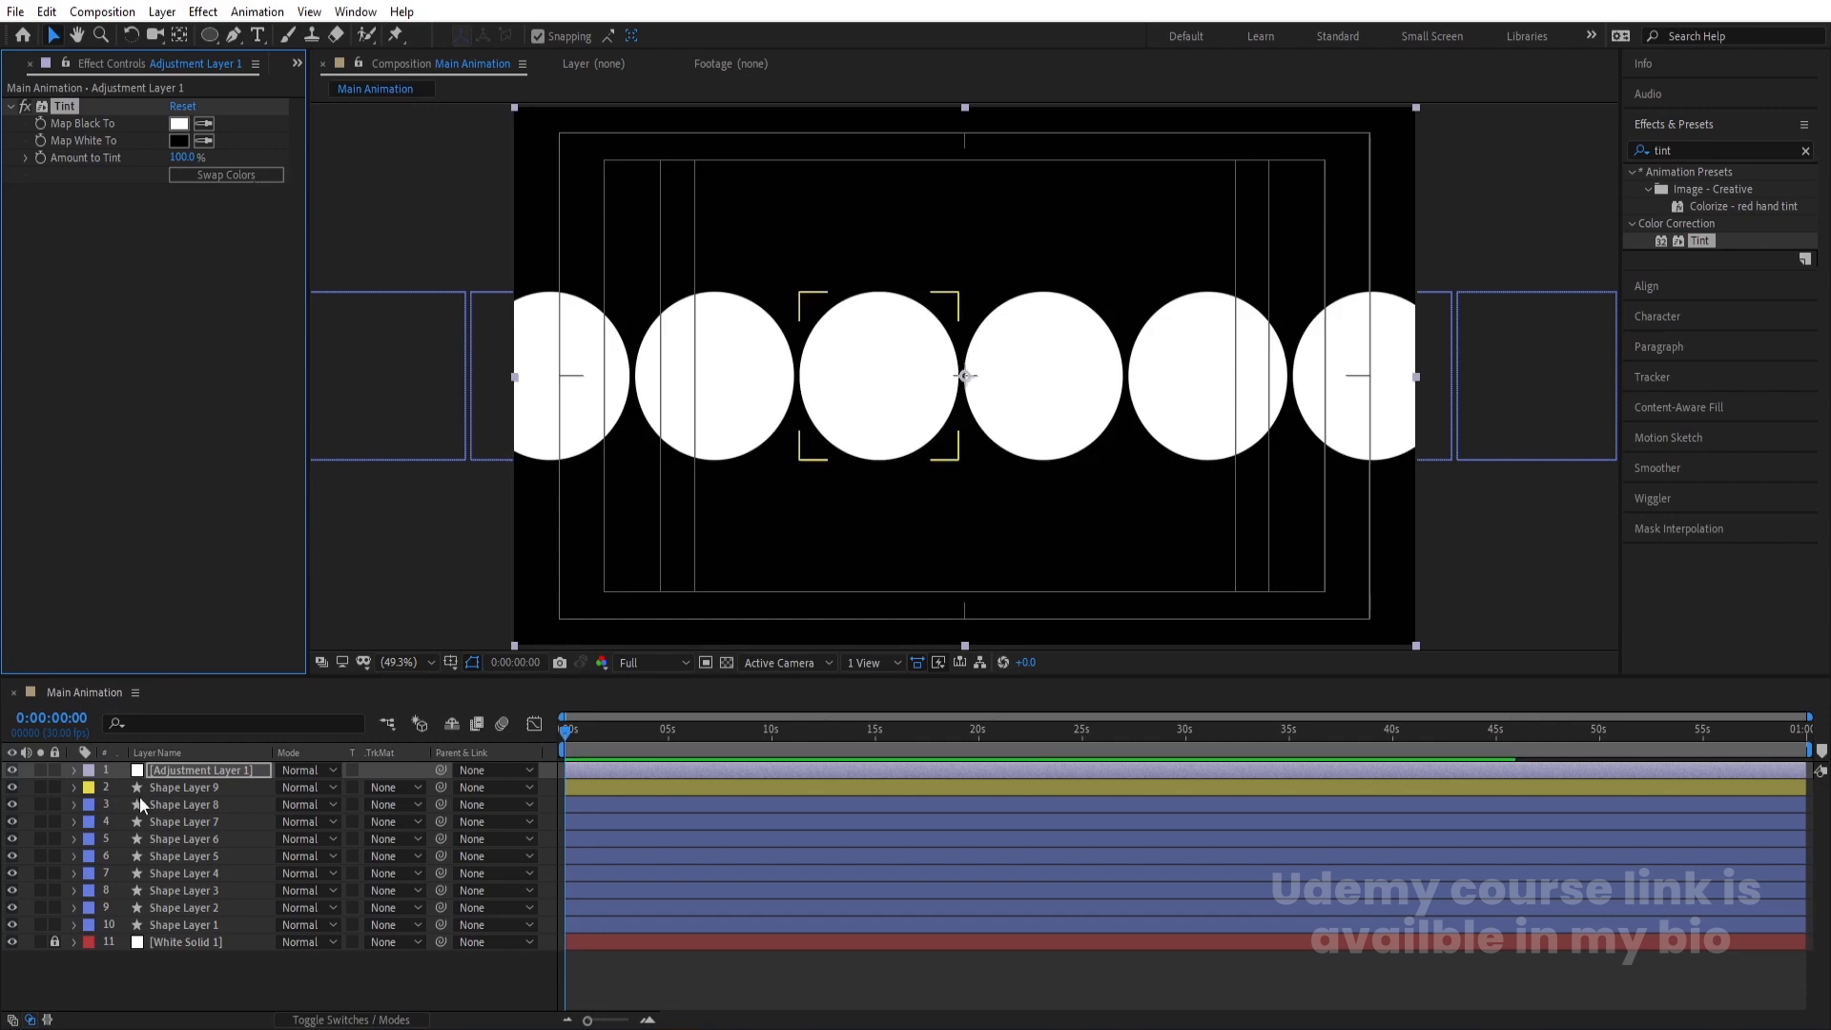
# - Move the adjustment layer directly below the yellow-labelled circle layer in the composition and select that circle layer
pyautogui.doubleClick(166, 770)
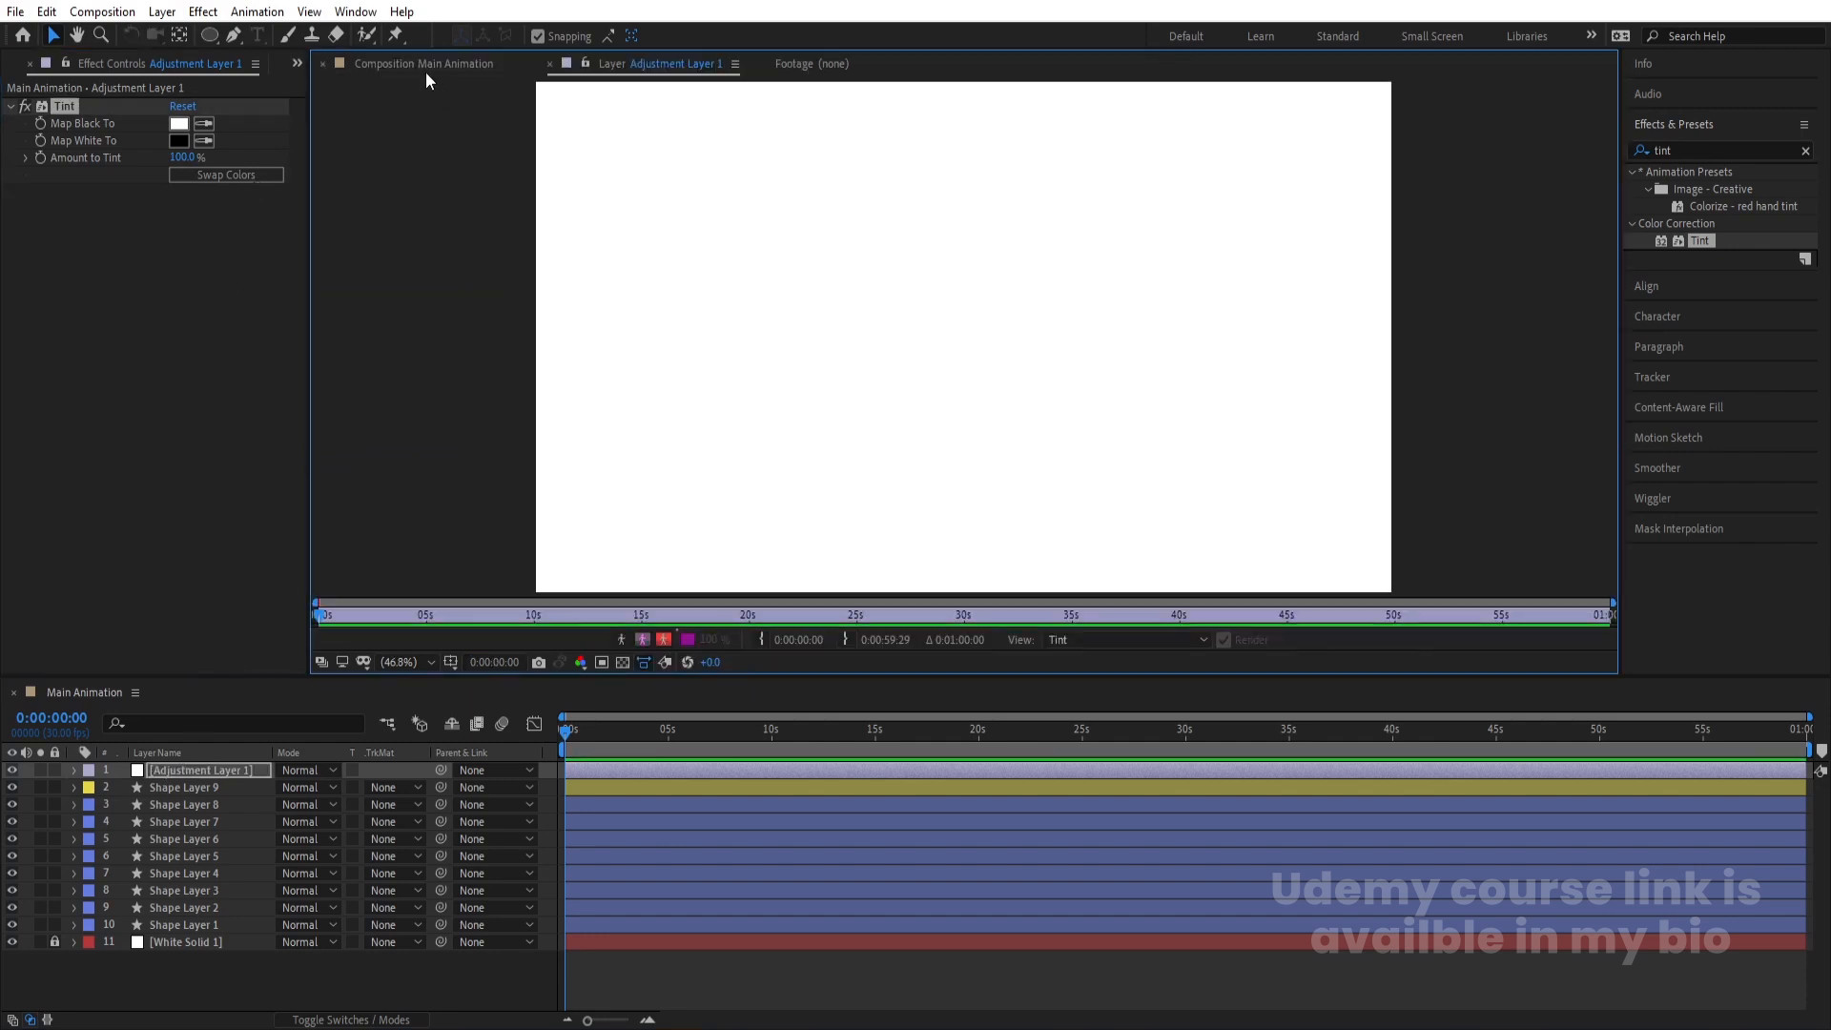
pyautogui.click(431, 74)
pyautogui.moveTo(219, 770); pyautogui.dragTo(227, 791)
pyautogui.click(192, 773)
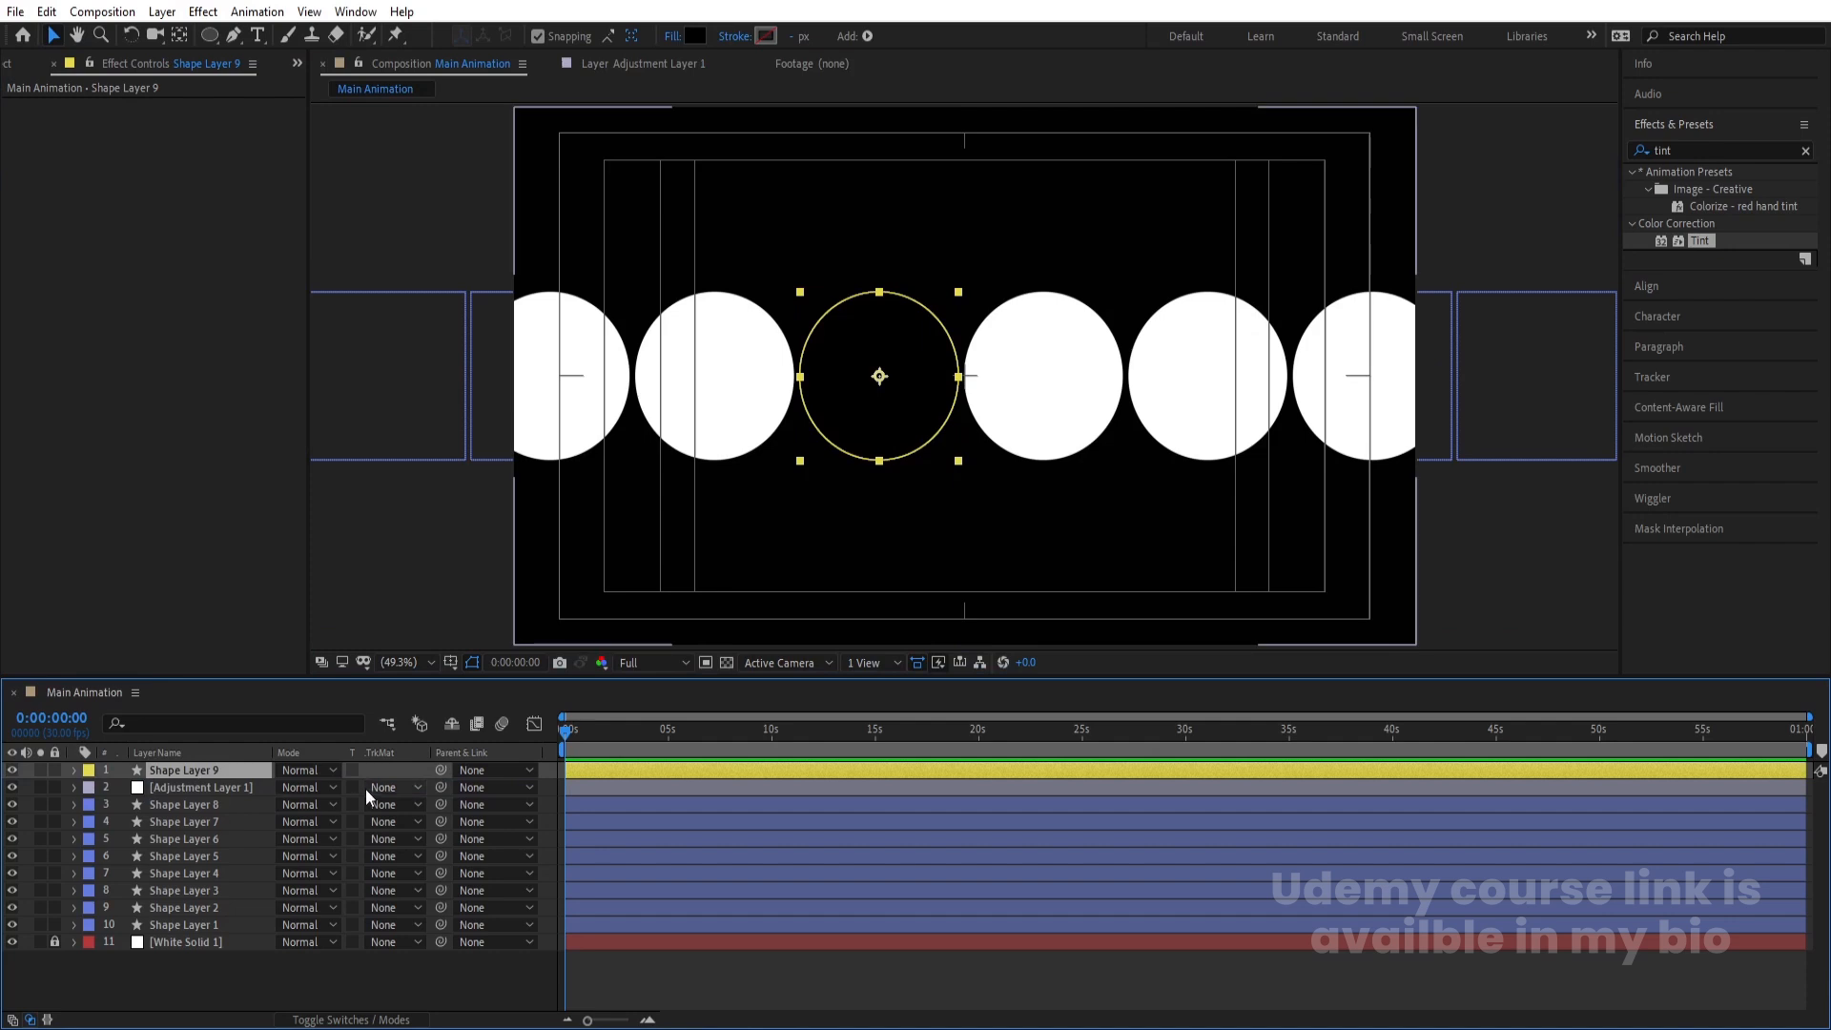
# - Rename the yellow-labelled circle layer as mask and set the adjustment layer's track matte to Alpha Matte "mask"
pyautogui.press('Return')
pyautogui.write('mask')
pyautogui.press('Return')
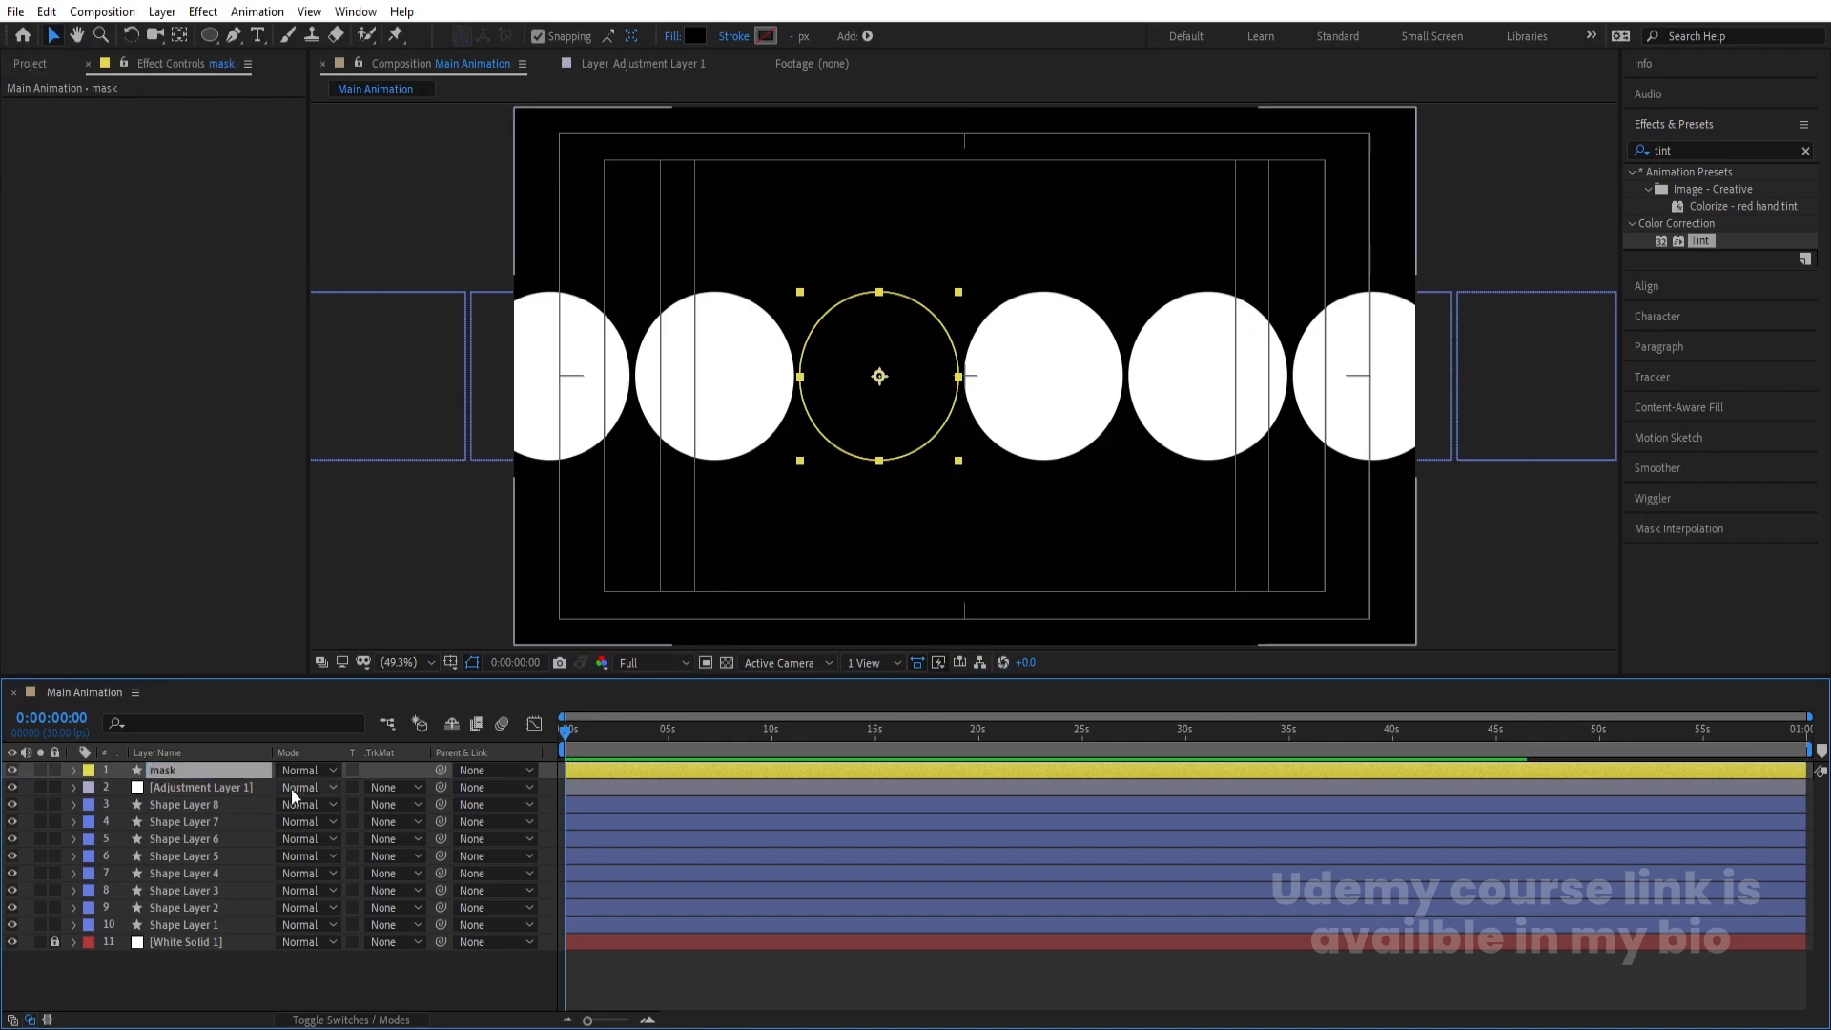
pyautogui.click(256, 788)
pyautogui.press('capslock')
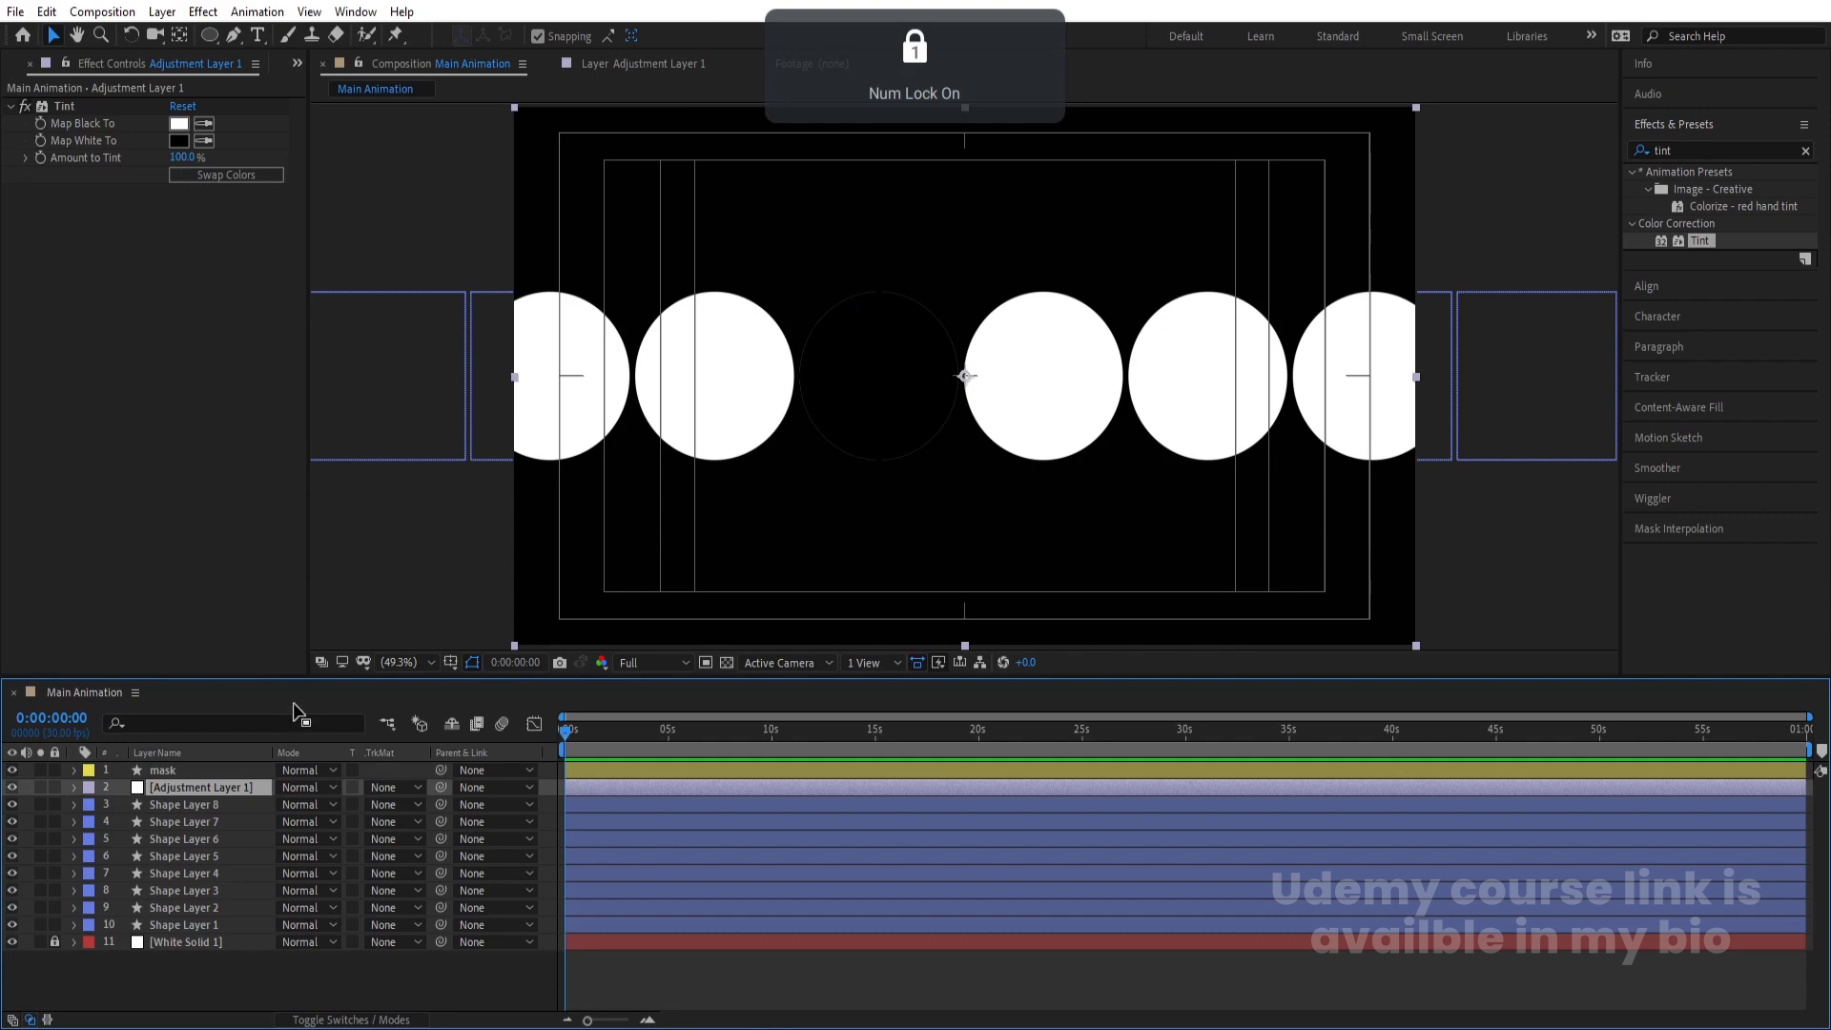
pyautogui.click(385, 786)
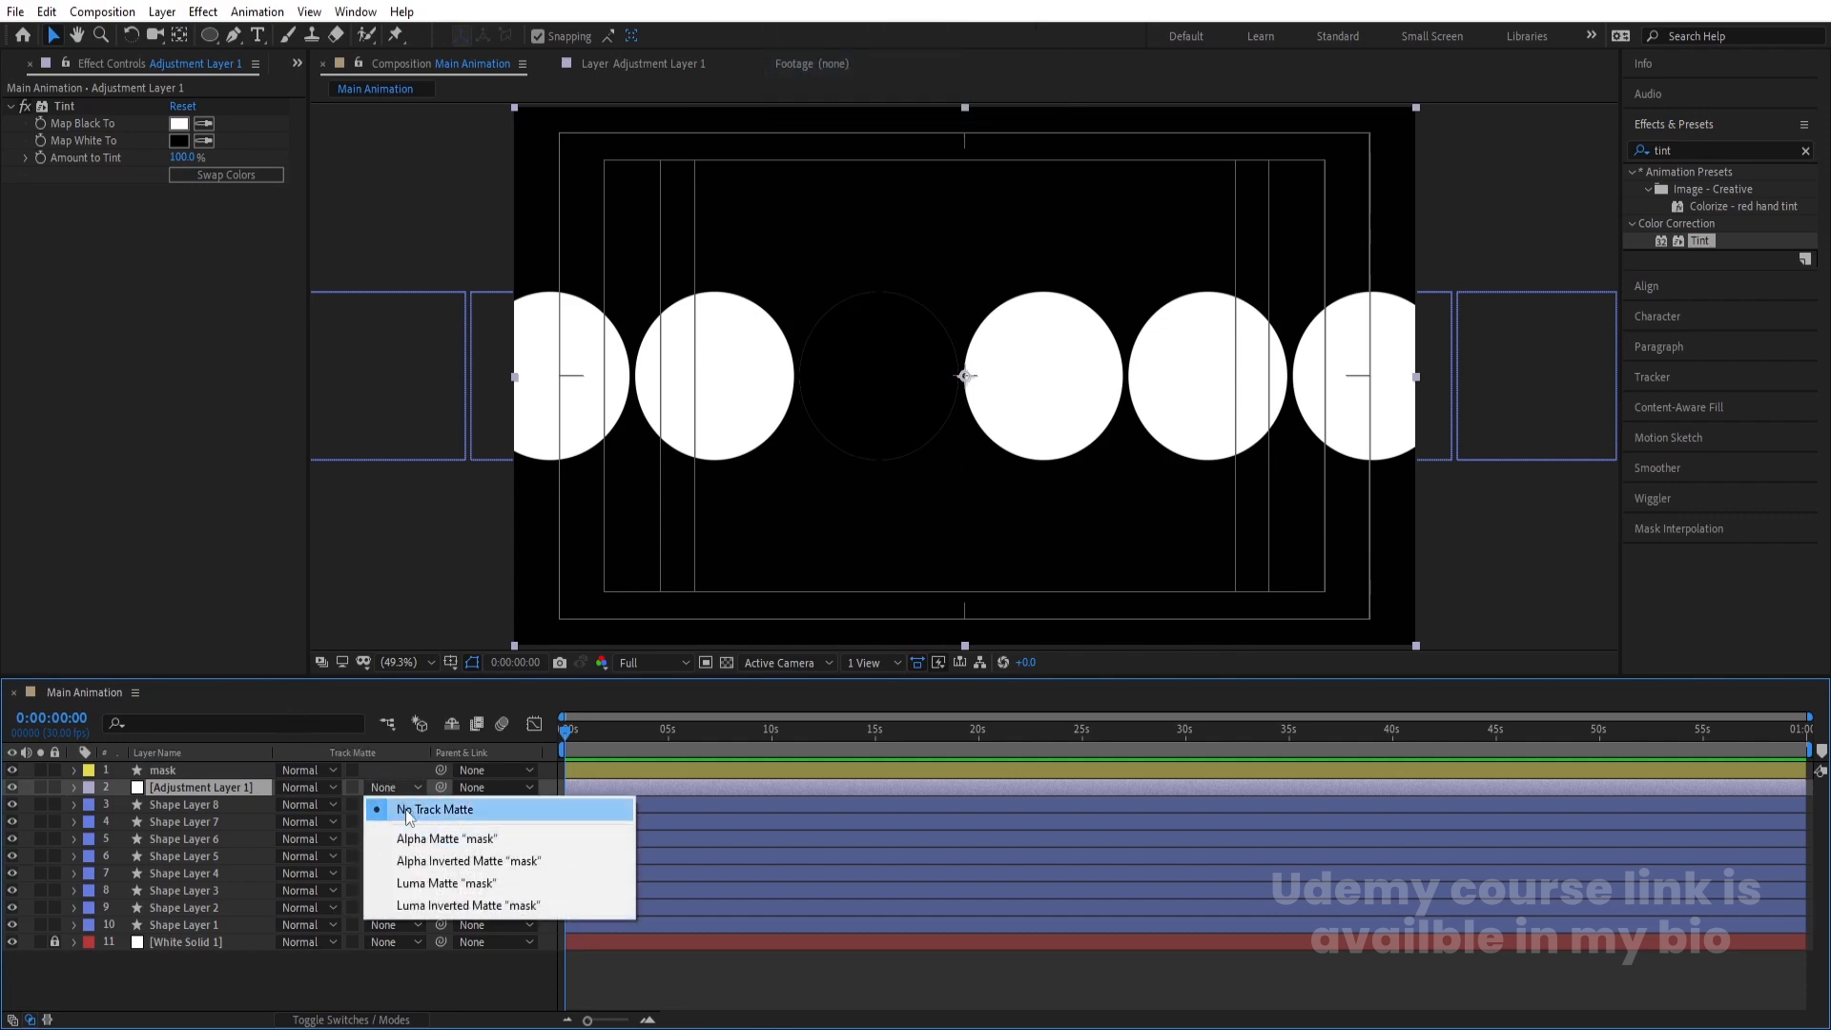
pyautogui.click(425, 839)
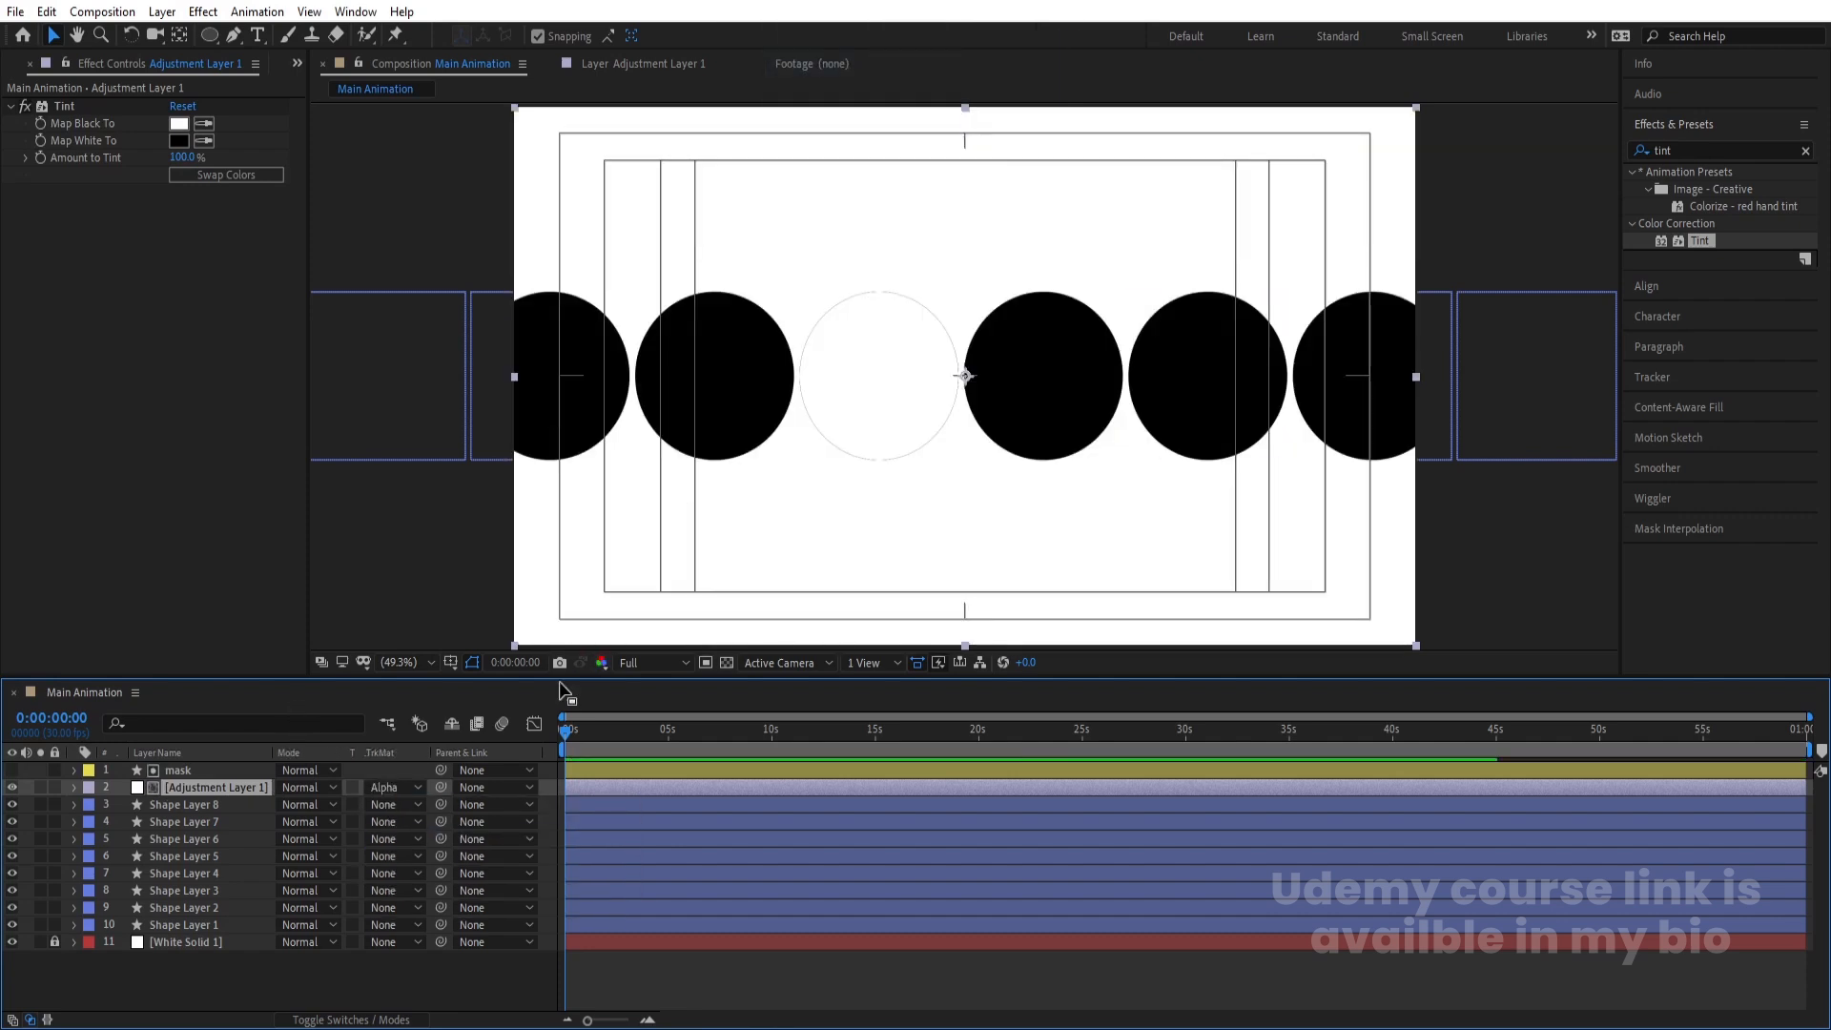
# - Keyframe the mask layer's Position at 0 seconds and lock the adjustment layer
pyautogui.click(191, 773)
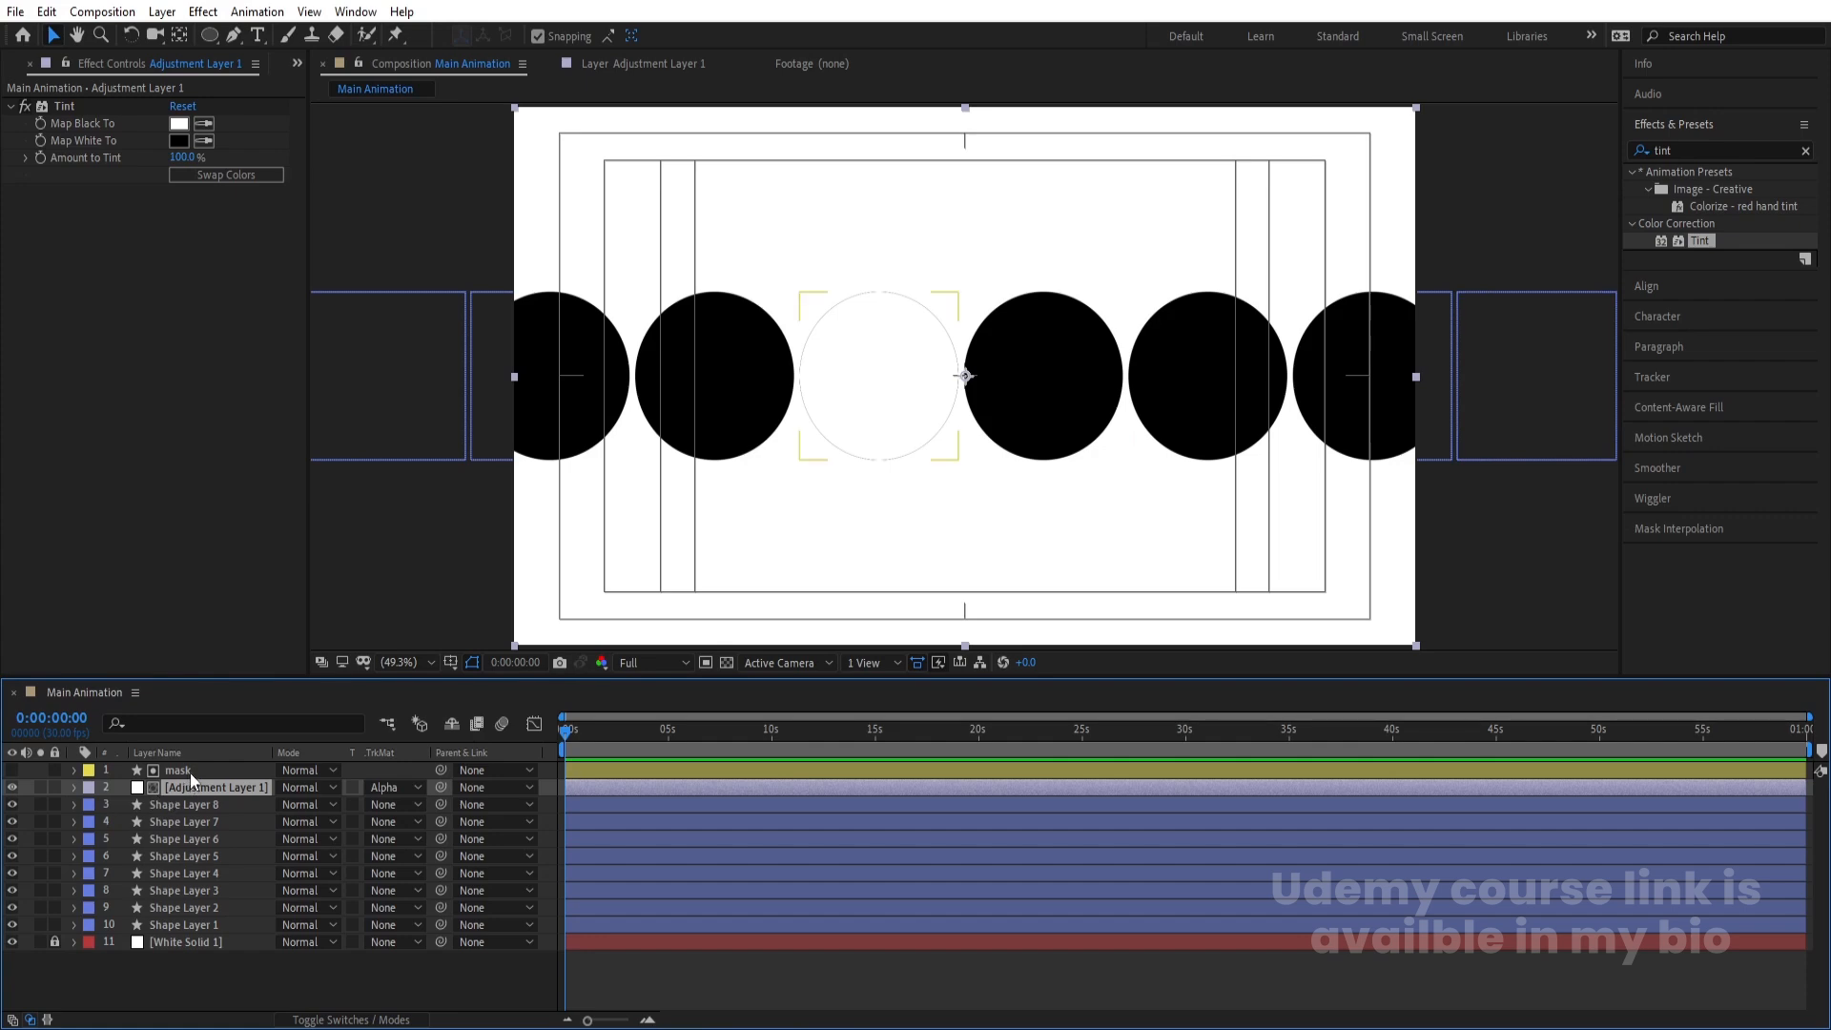
pyautogui.press('p')
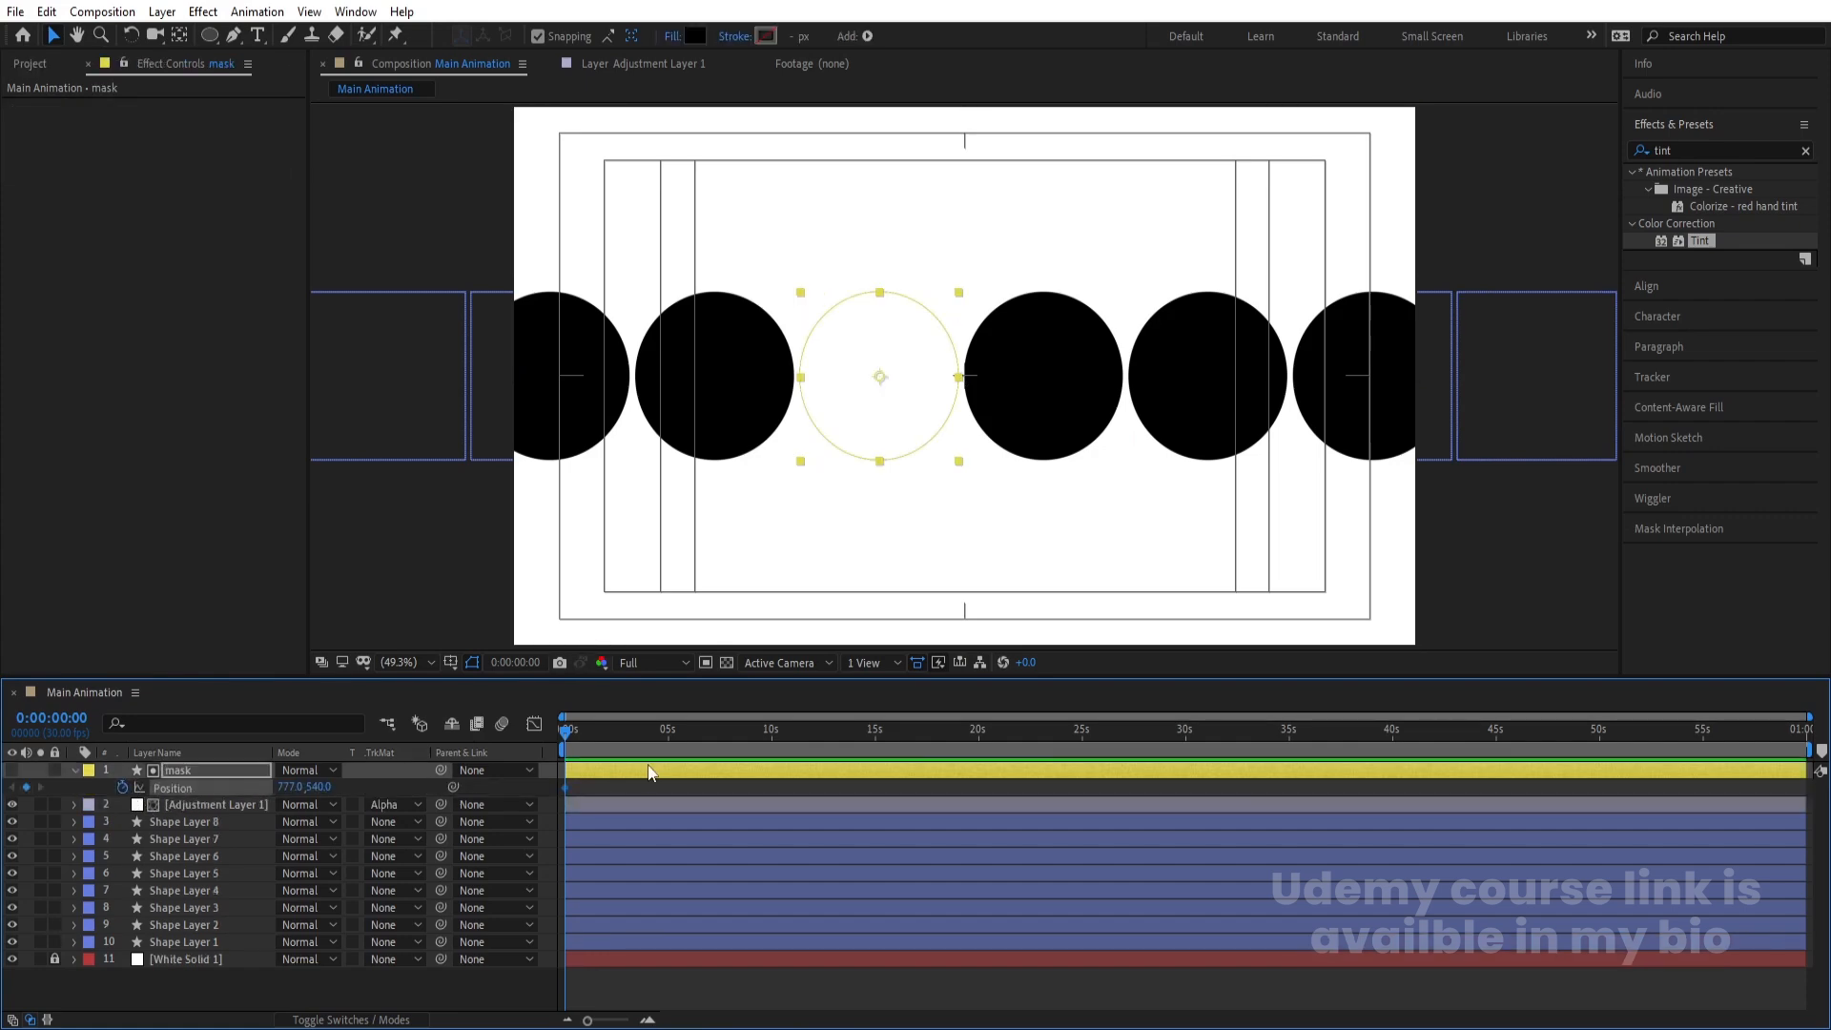
pyautogui.scroll(3, 786, 772)
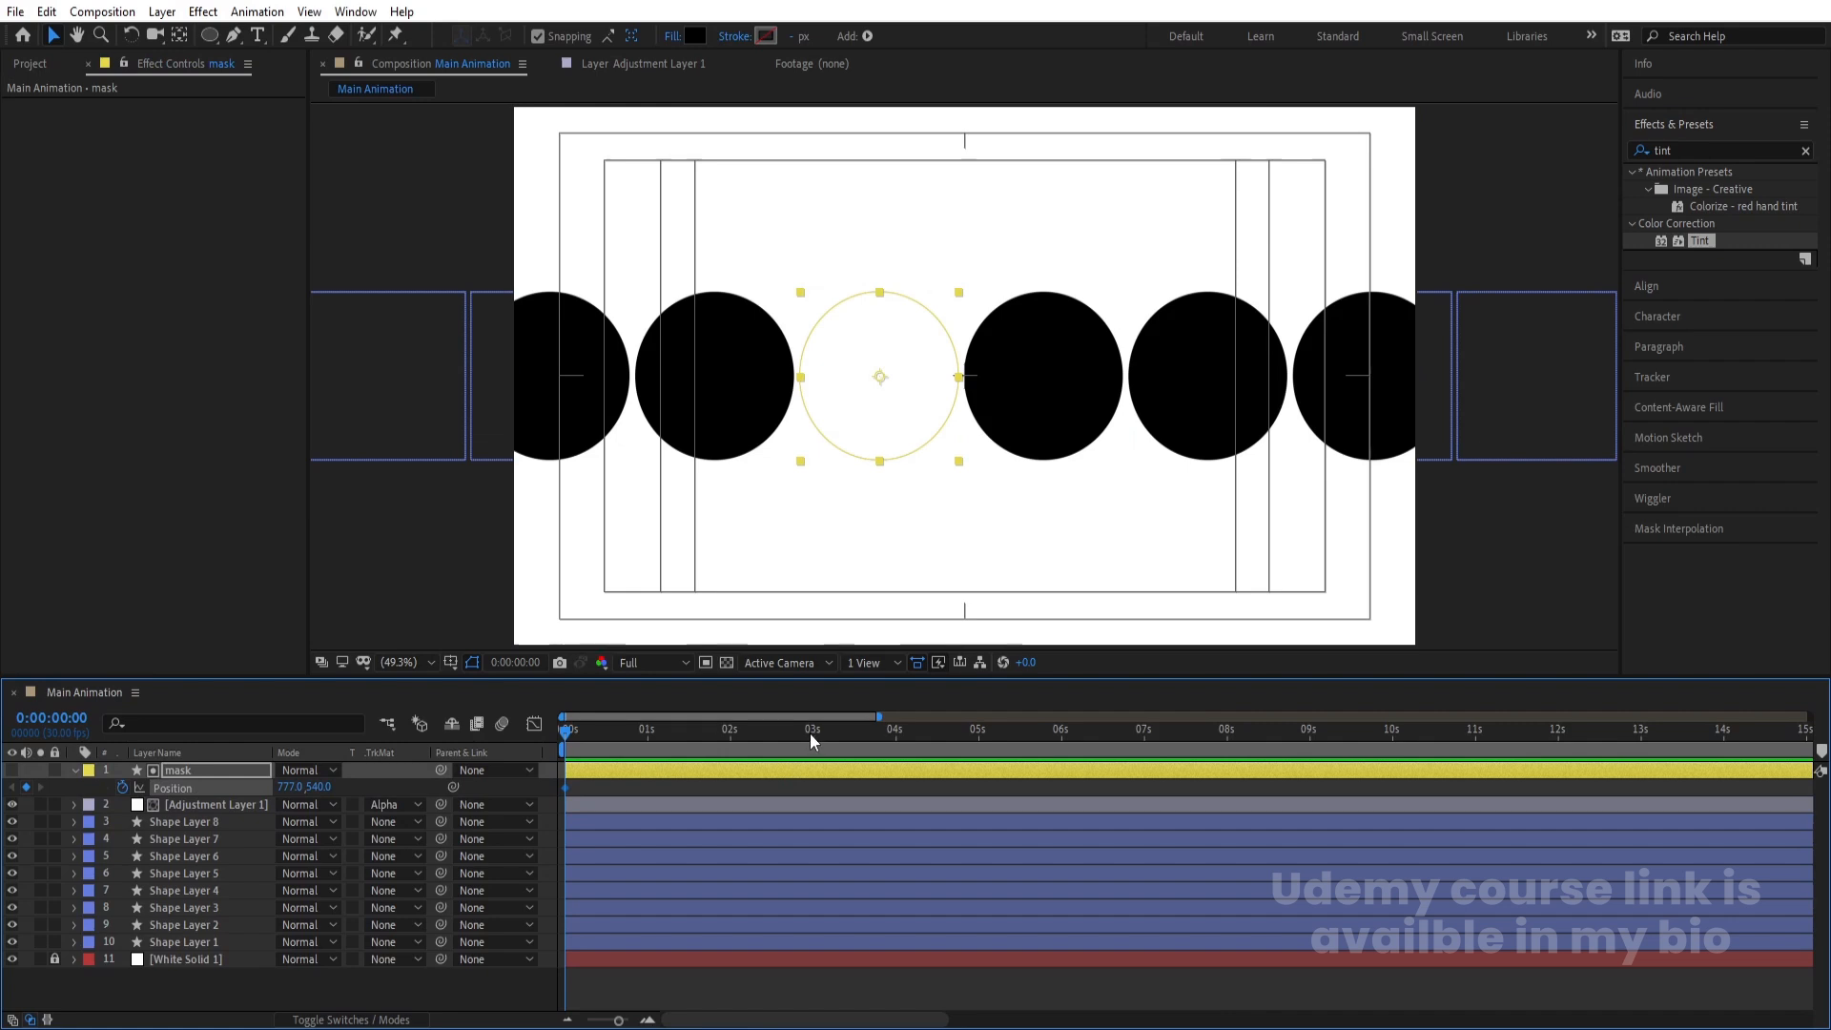
pyautogui.click(812, 730)
pyautogui.click(54, 804)
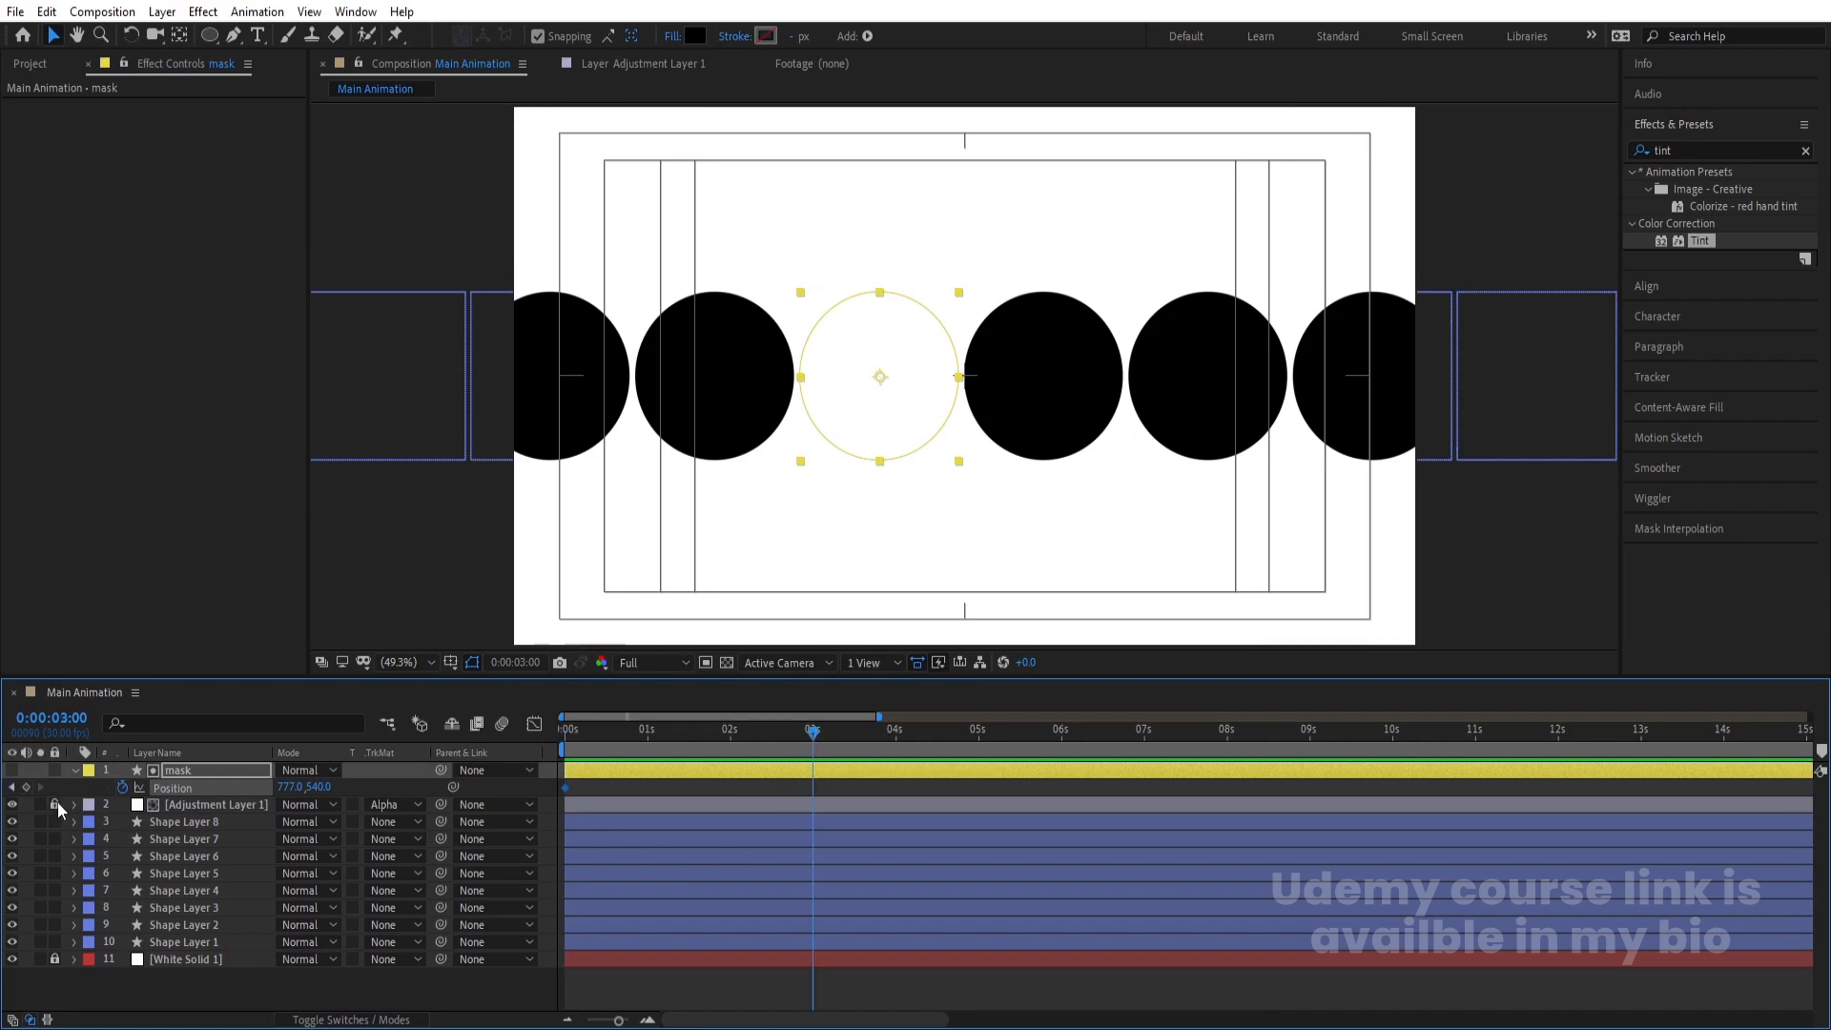
# - Set the mask layer's X position to 1127 at 3 seconds, copied from Shape Layer 5, and preview the movement
pyautogui.click(1012, 428)
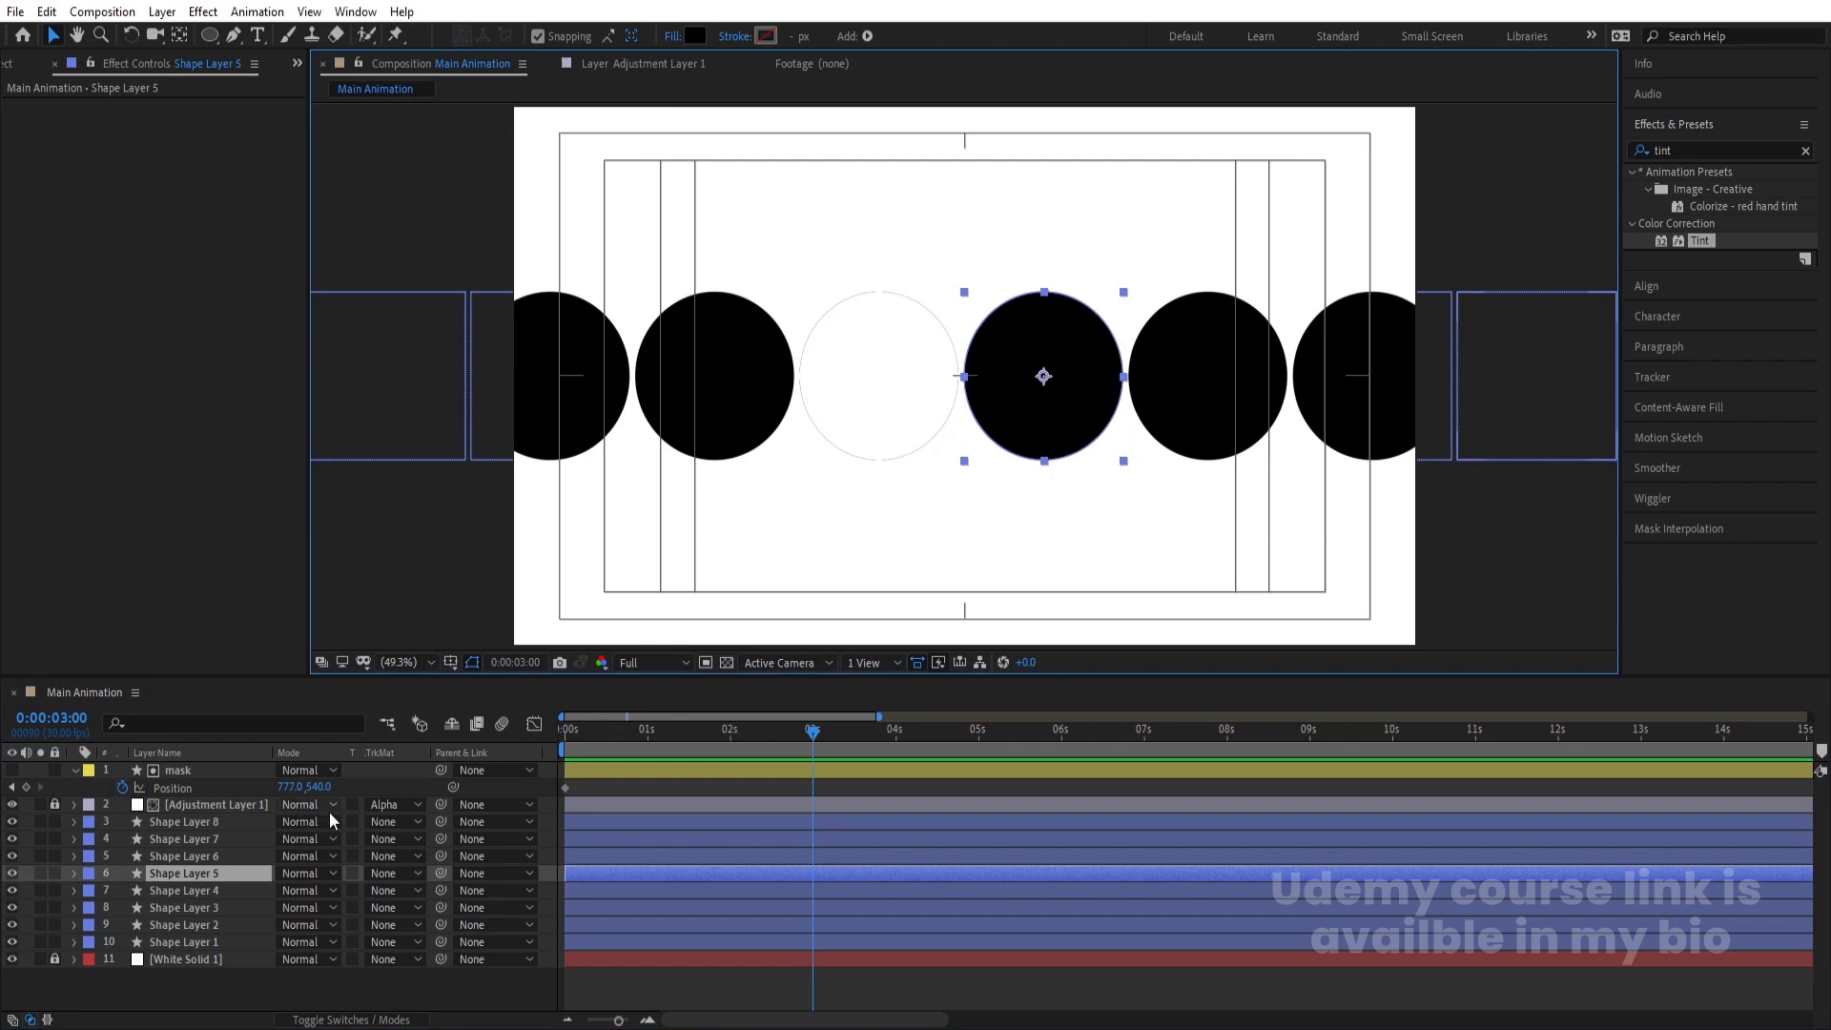
pyautogui.press('p')
pyautogui.click(292, 891)
pyautogui.hotkey('ctrl', 'c')
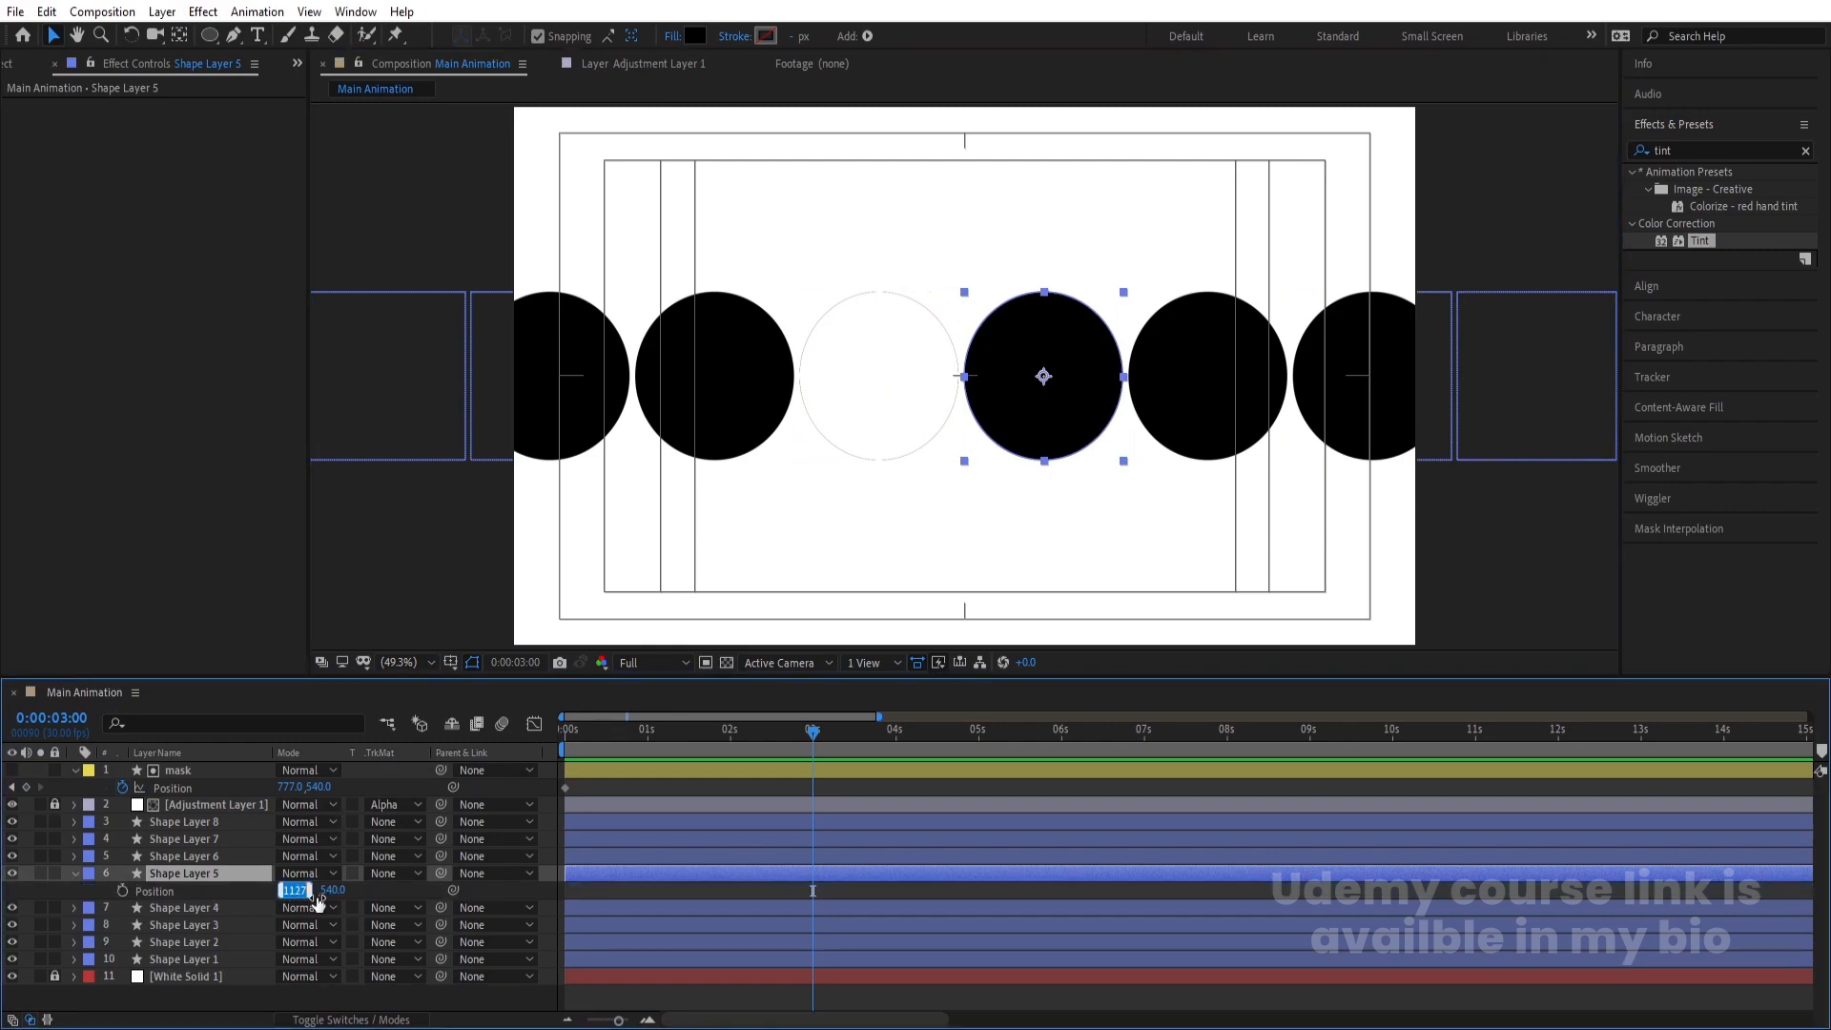
pyautogui.click(219, 768)
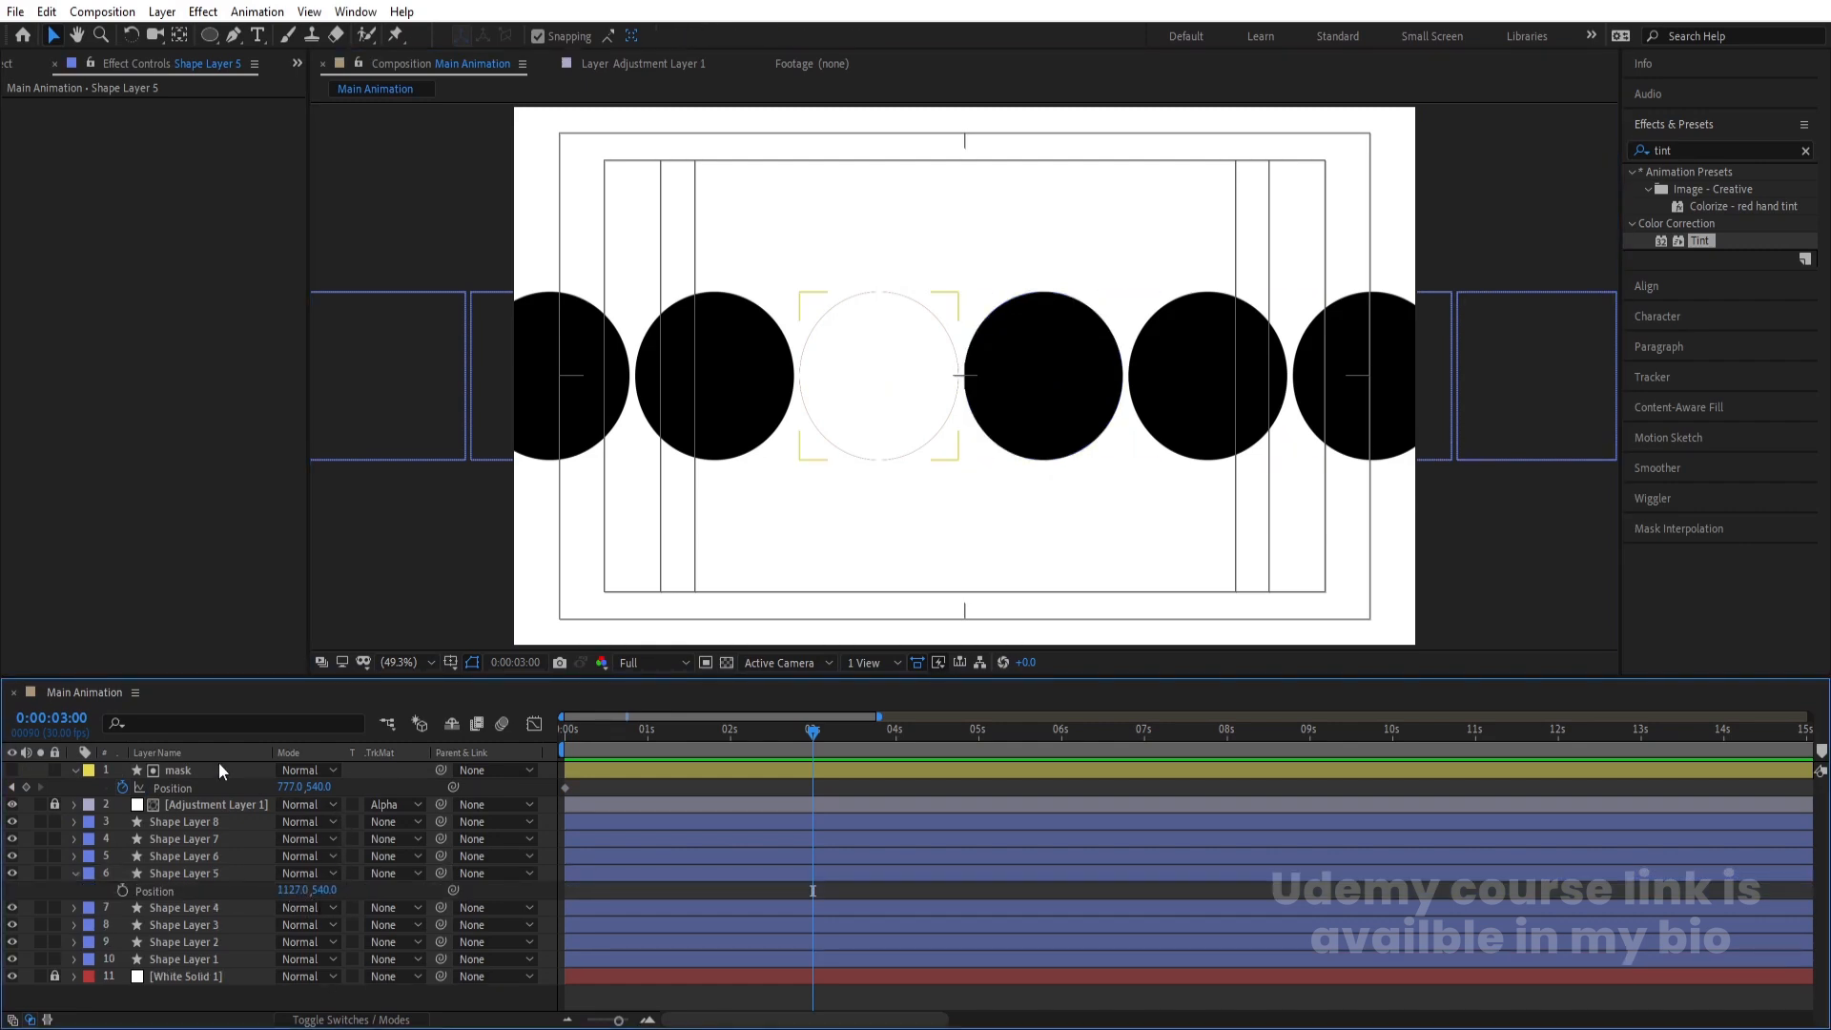
pyautogui.click(286, 788)
pyautogui.hotkey('ctrl', 'v')
pyautogui.press('Return')
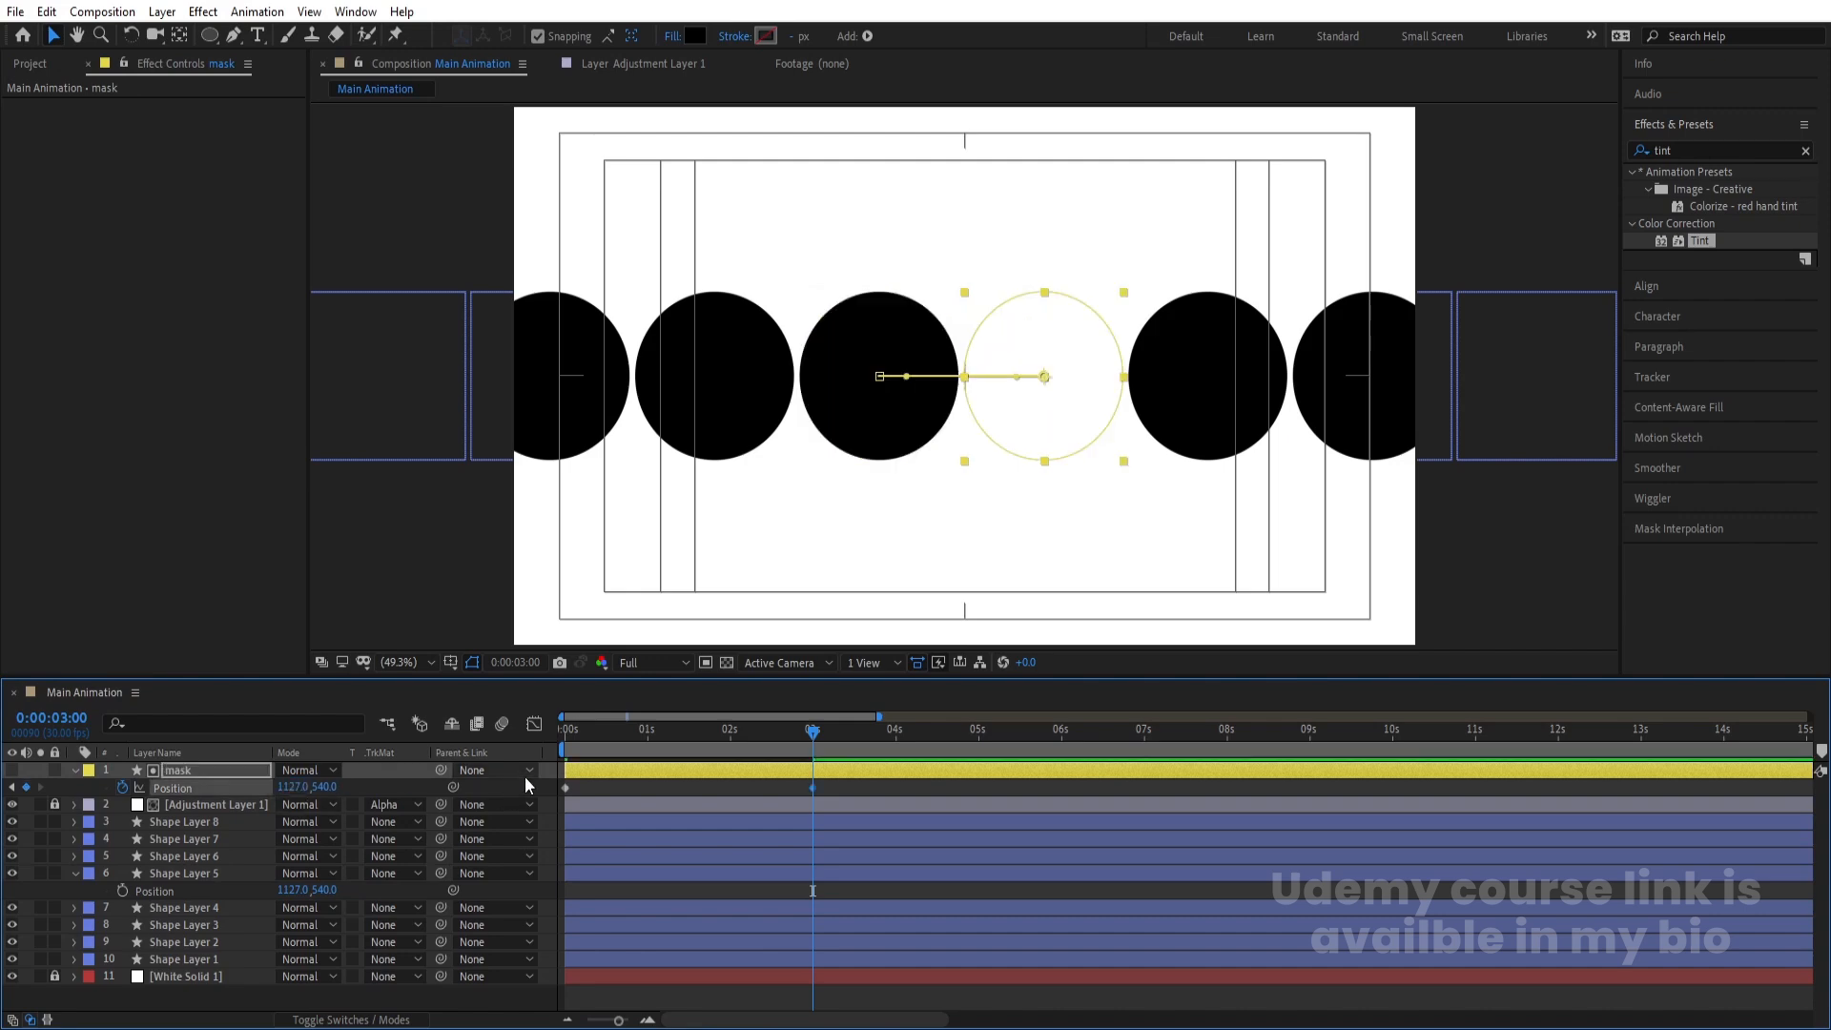
pyautogui.moveTo(650, 734); pyautogui.dragTo(517, 725)
pyautogui.press('space')
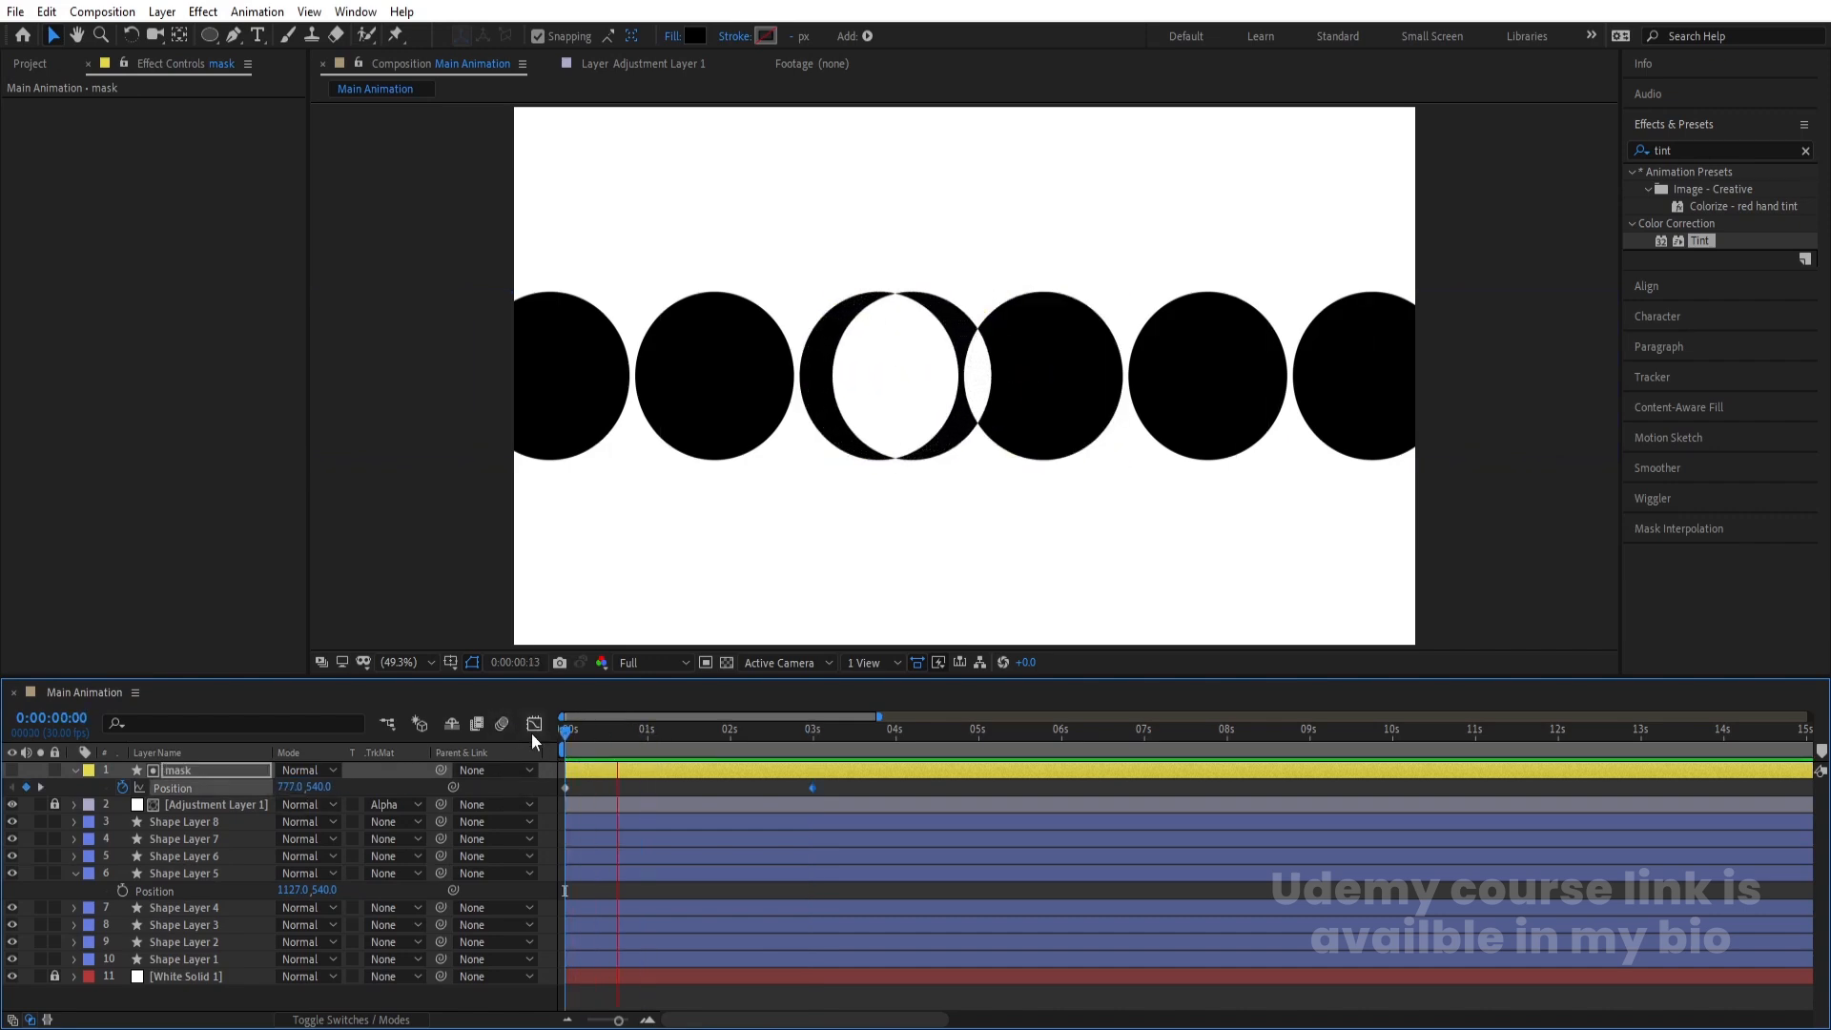
pyautogui.press('space')
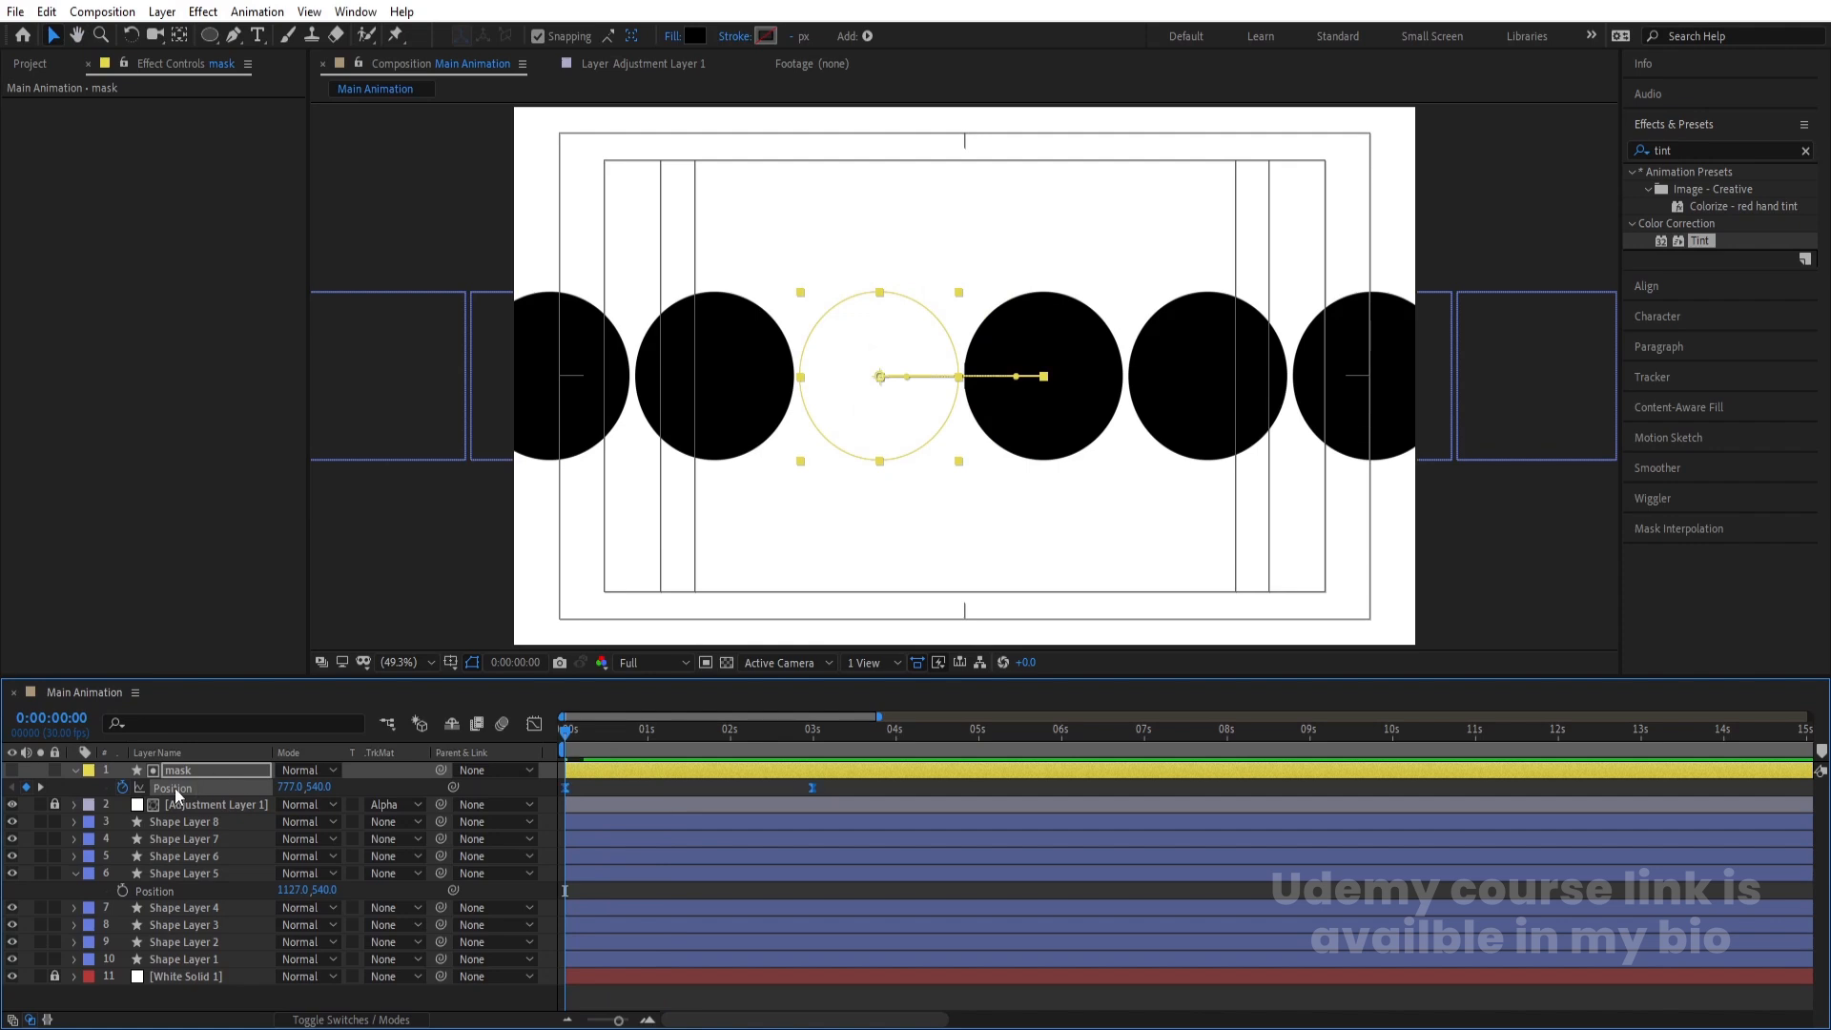
# - Easy-ease both Position keyframes of the mask layer and shape their speed graph into a sharp central peak
pyautogui.click(533, 724)
pyautogui.moveTo(831, 827); pyautogui.dragTo(557, 978)
pyautogui.moveTo(770, 958); pyautogui.dragTo(662, 959)
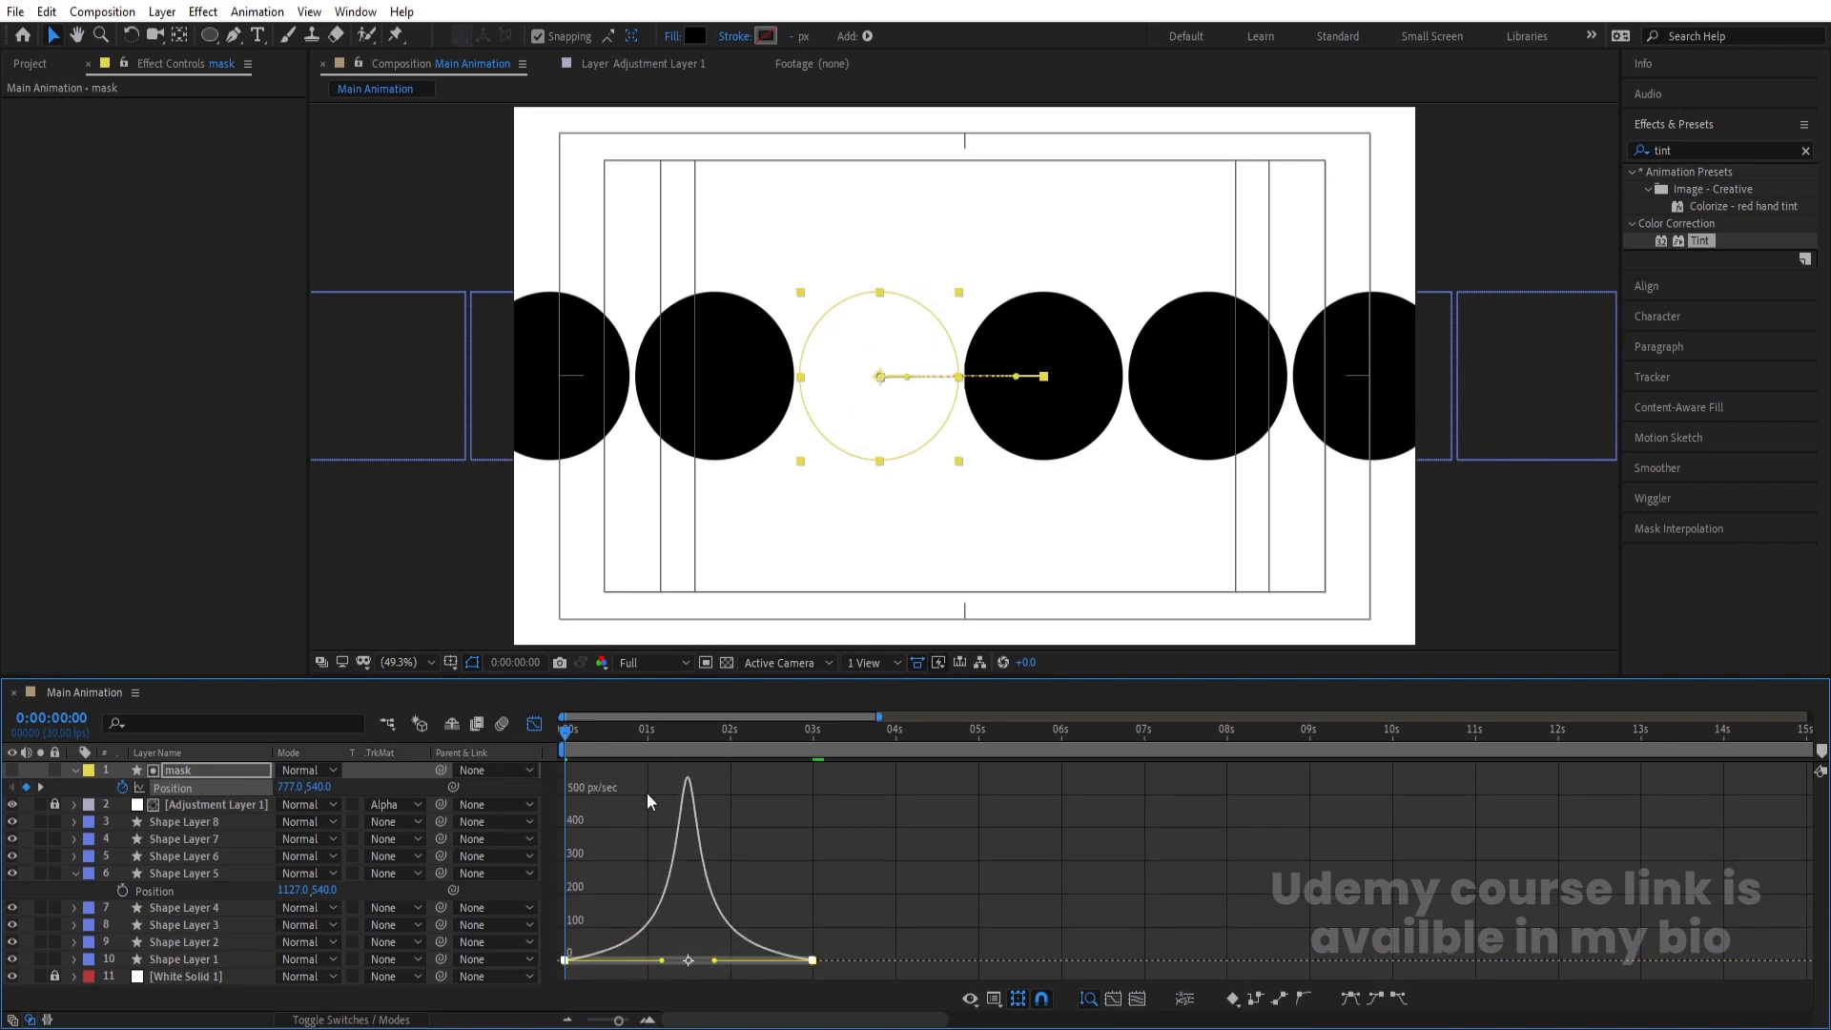
pyautogui.click(535, 724)
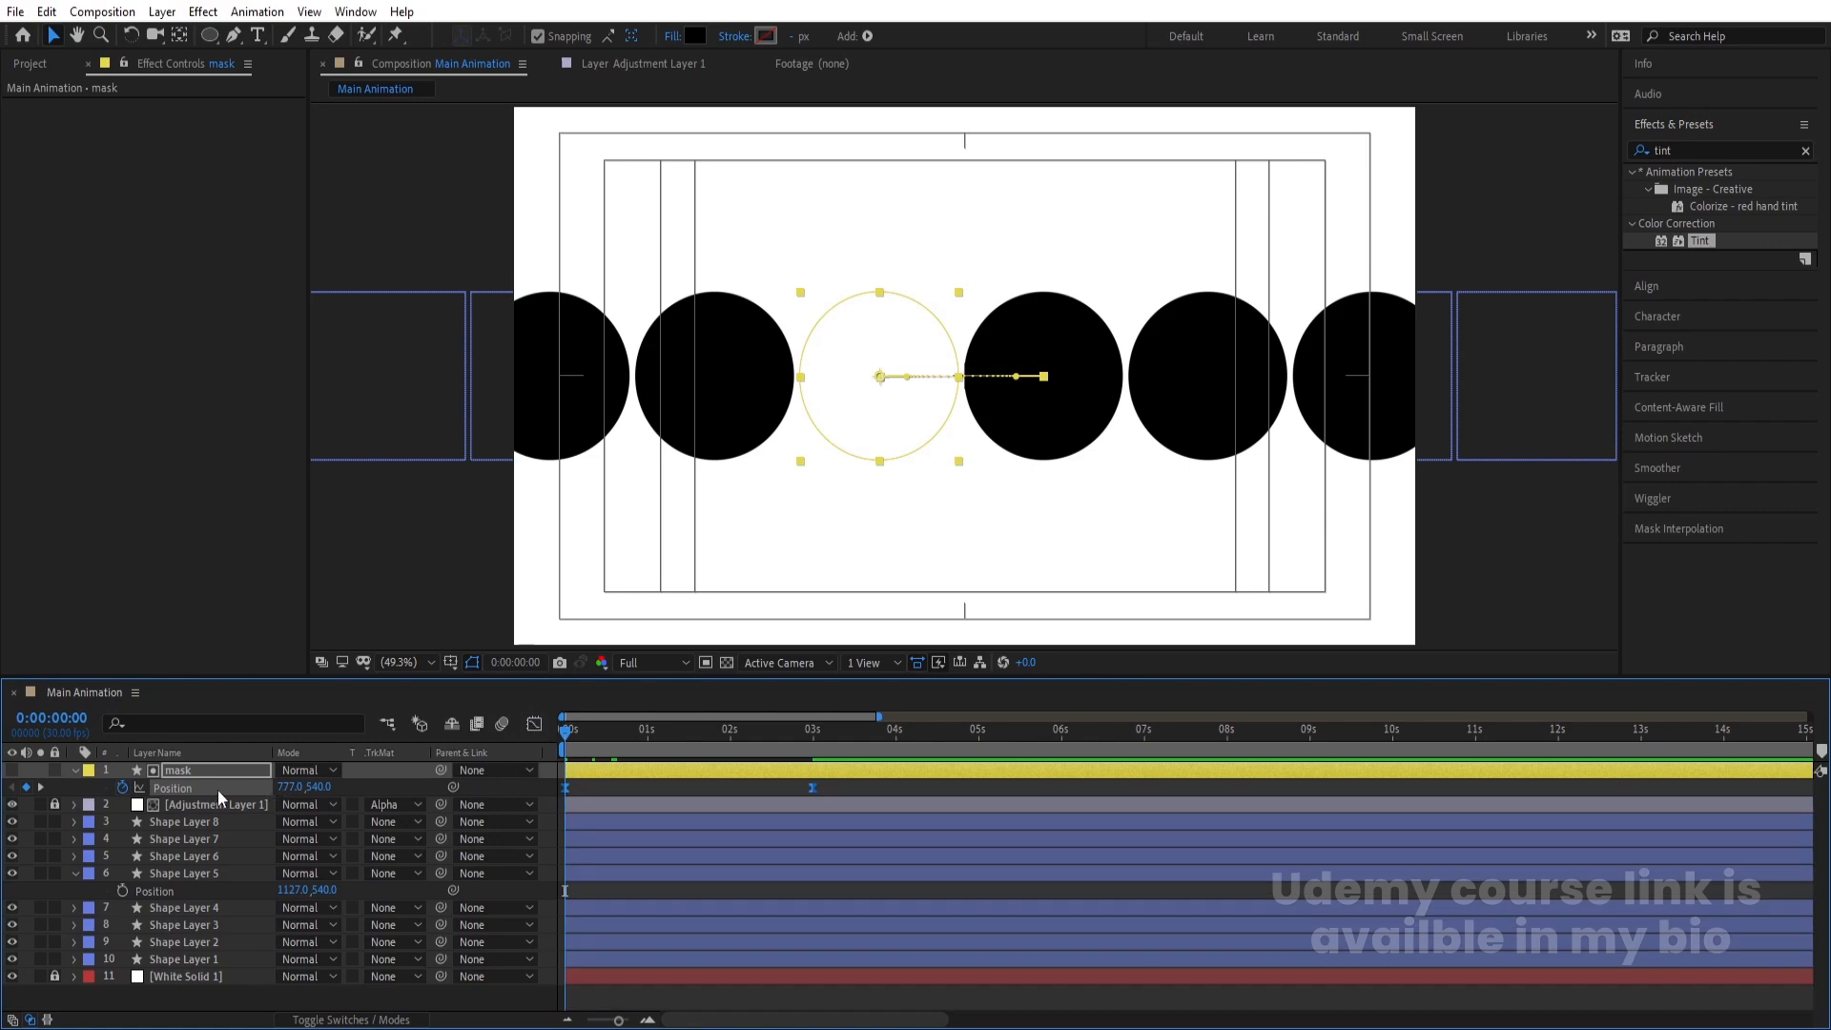
# - Keyframe the mask layer's Scale at 100% at 0 and 3 seconds and 44% at 0:00:01:14
pyautogui.press('s')
pyautogui.click(122, 788)
pyautogui.hotkey('shift', 'p')
pyautogui.press('k')
pyautogui.click(26, 804)
pyautogui.click(685, 729)
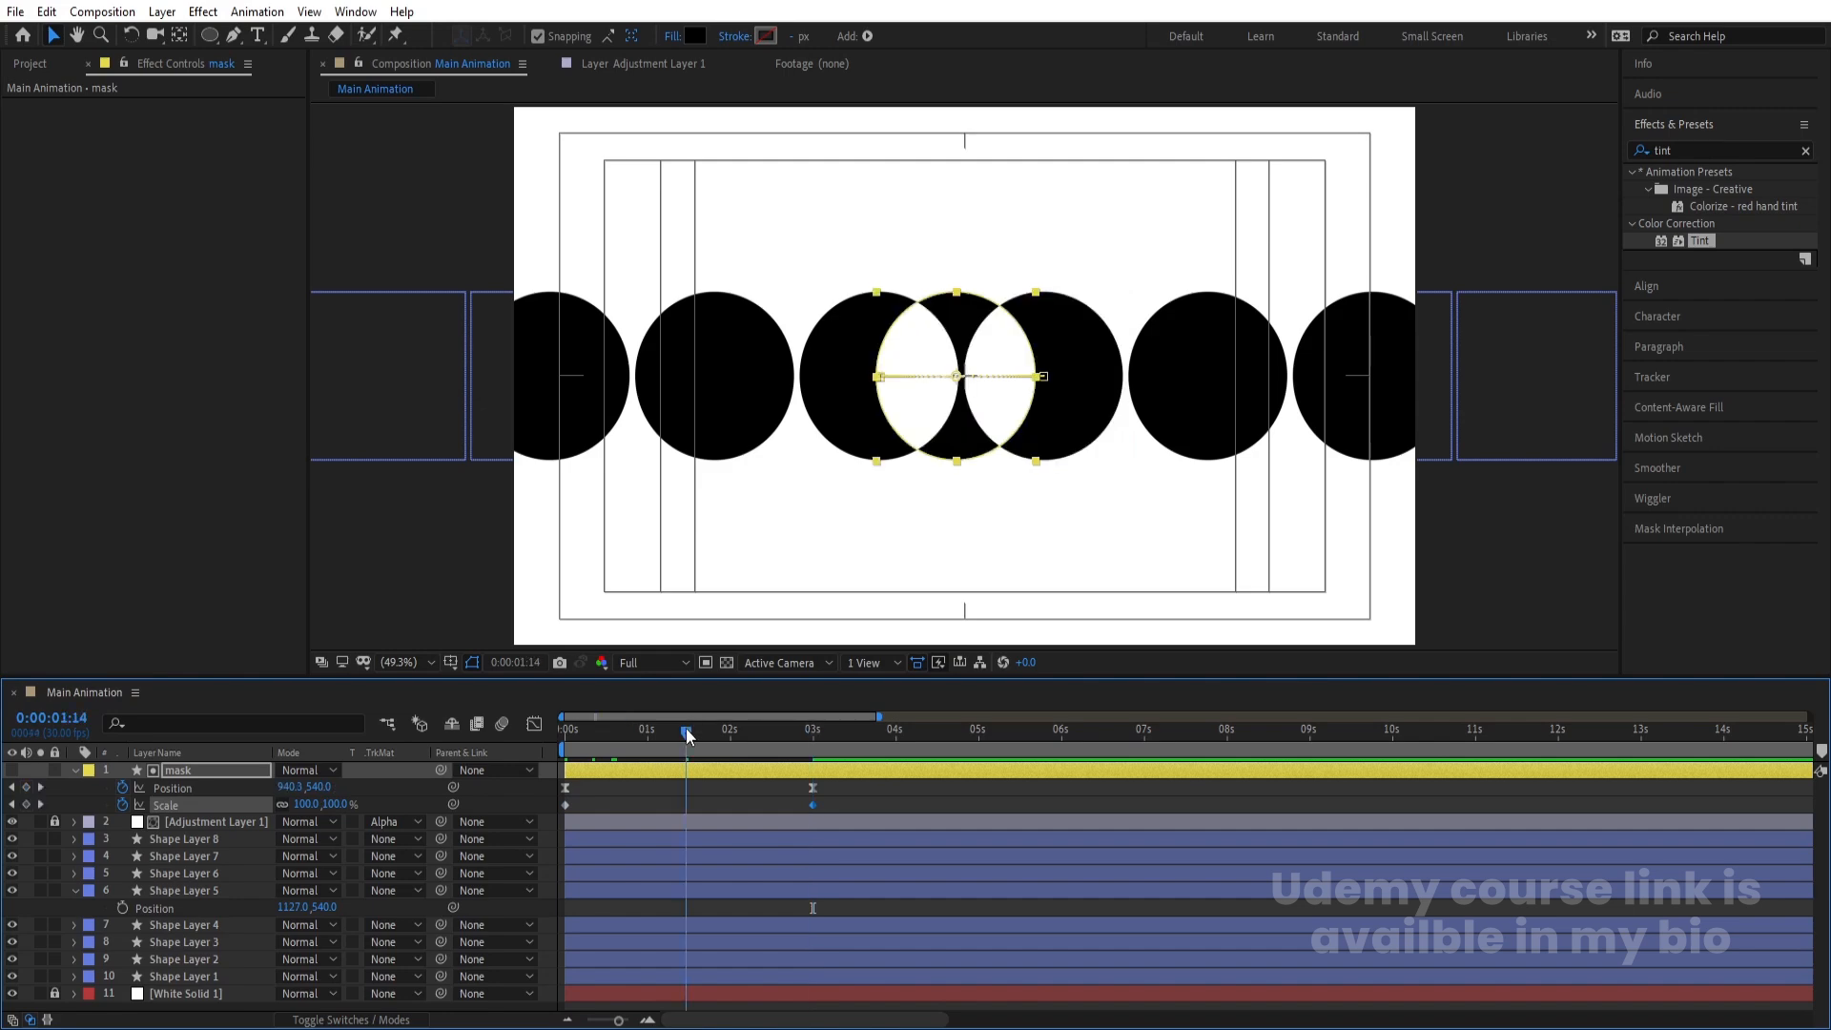
pyautogui.moveTo(305, 804); pyautogui.dragTo(250, 807)
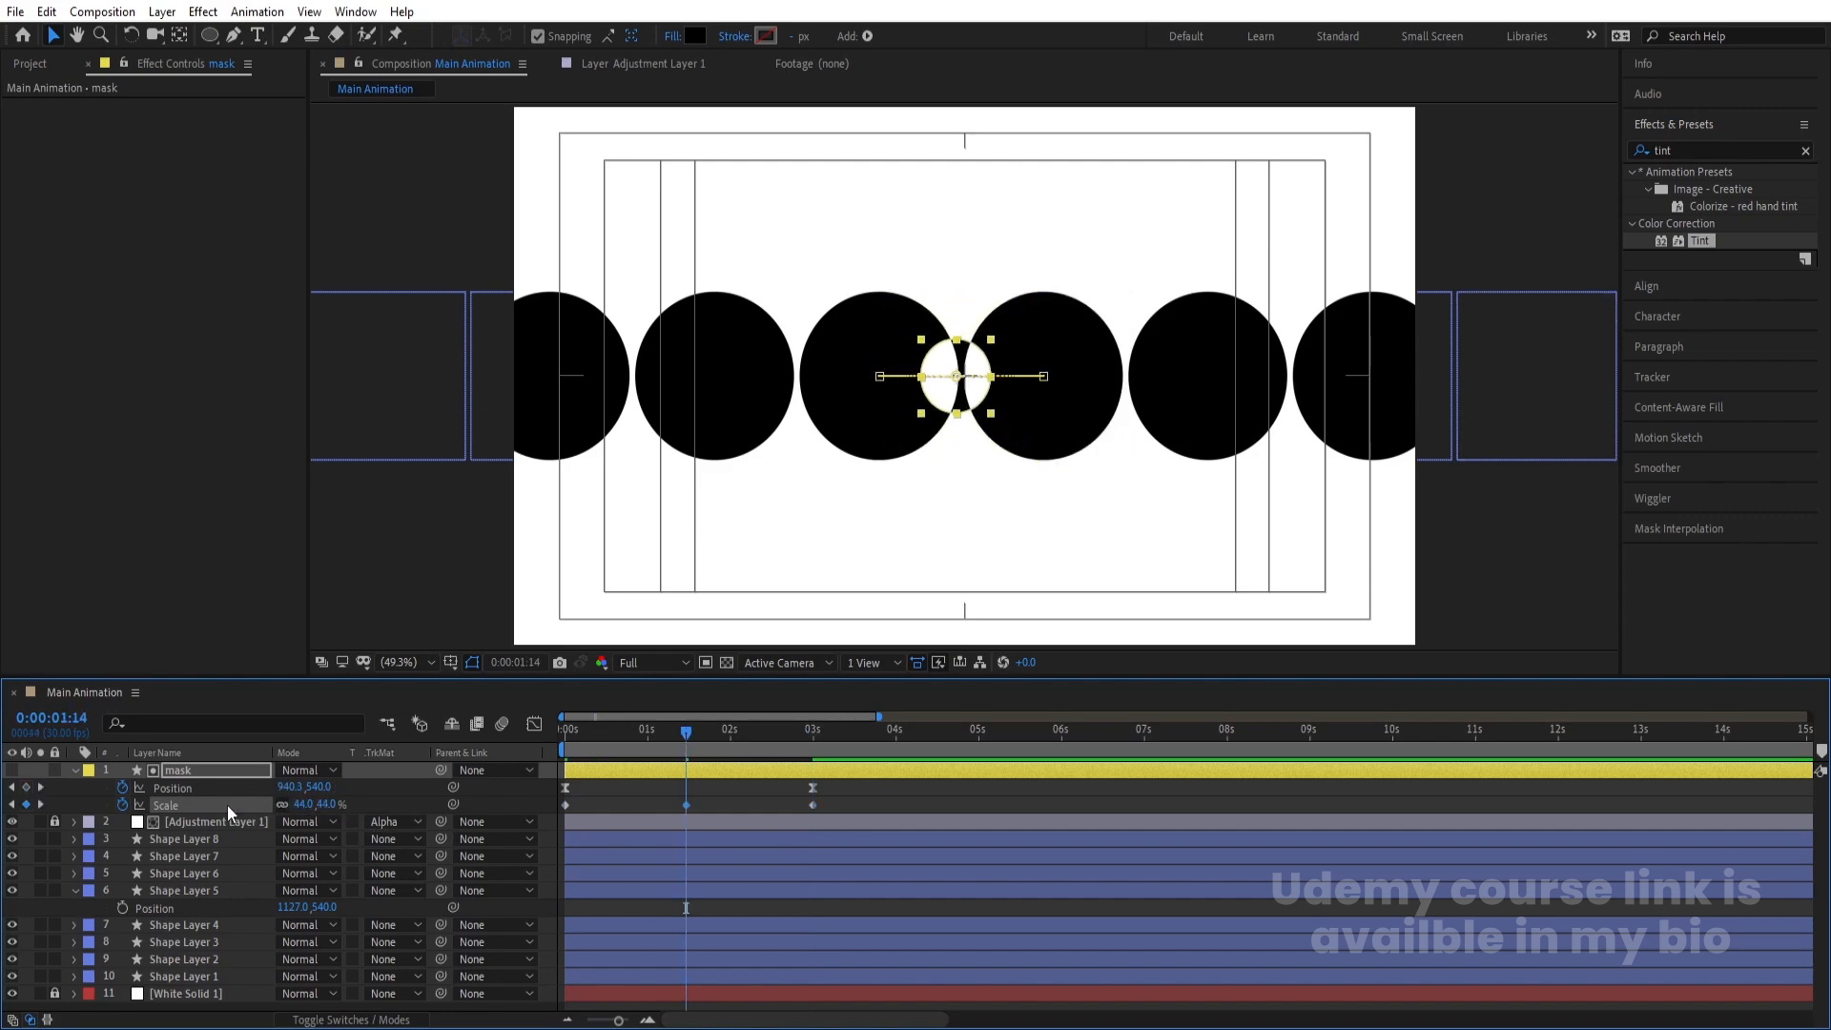
# - Easy-ease the mask layer's Scale keyframes and preview the animation from the start
pyautogui.press('Home')
pyautogui.press('space')
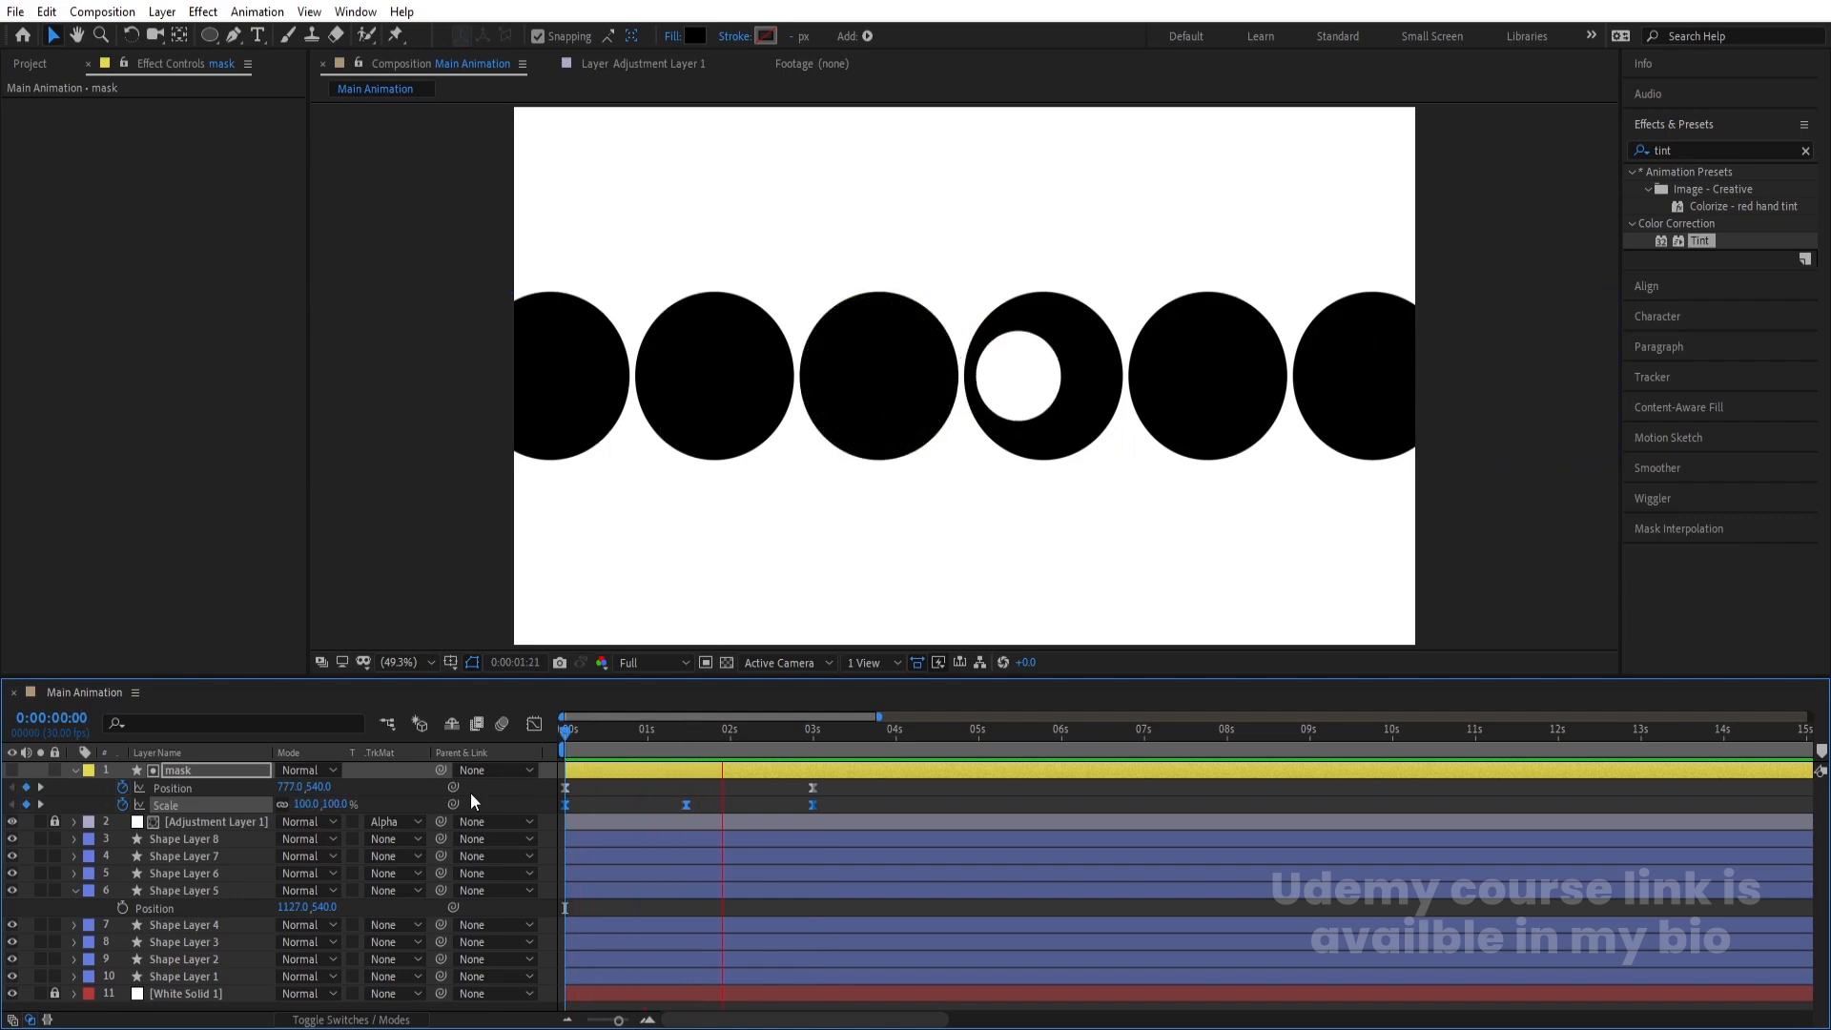
pyautogui.press('space')
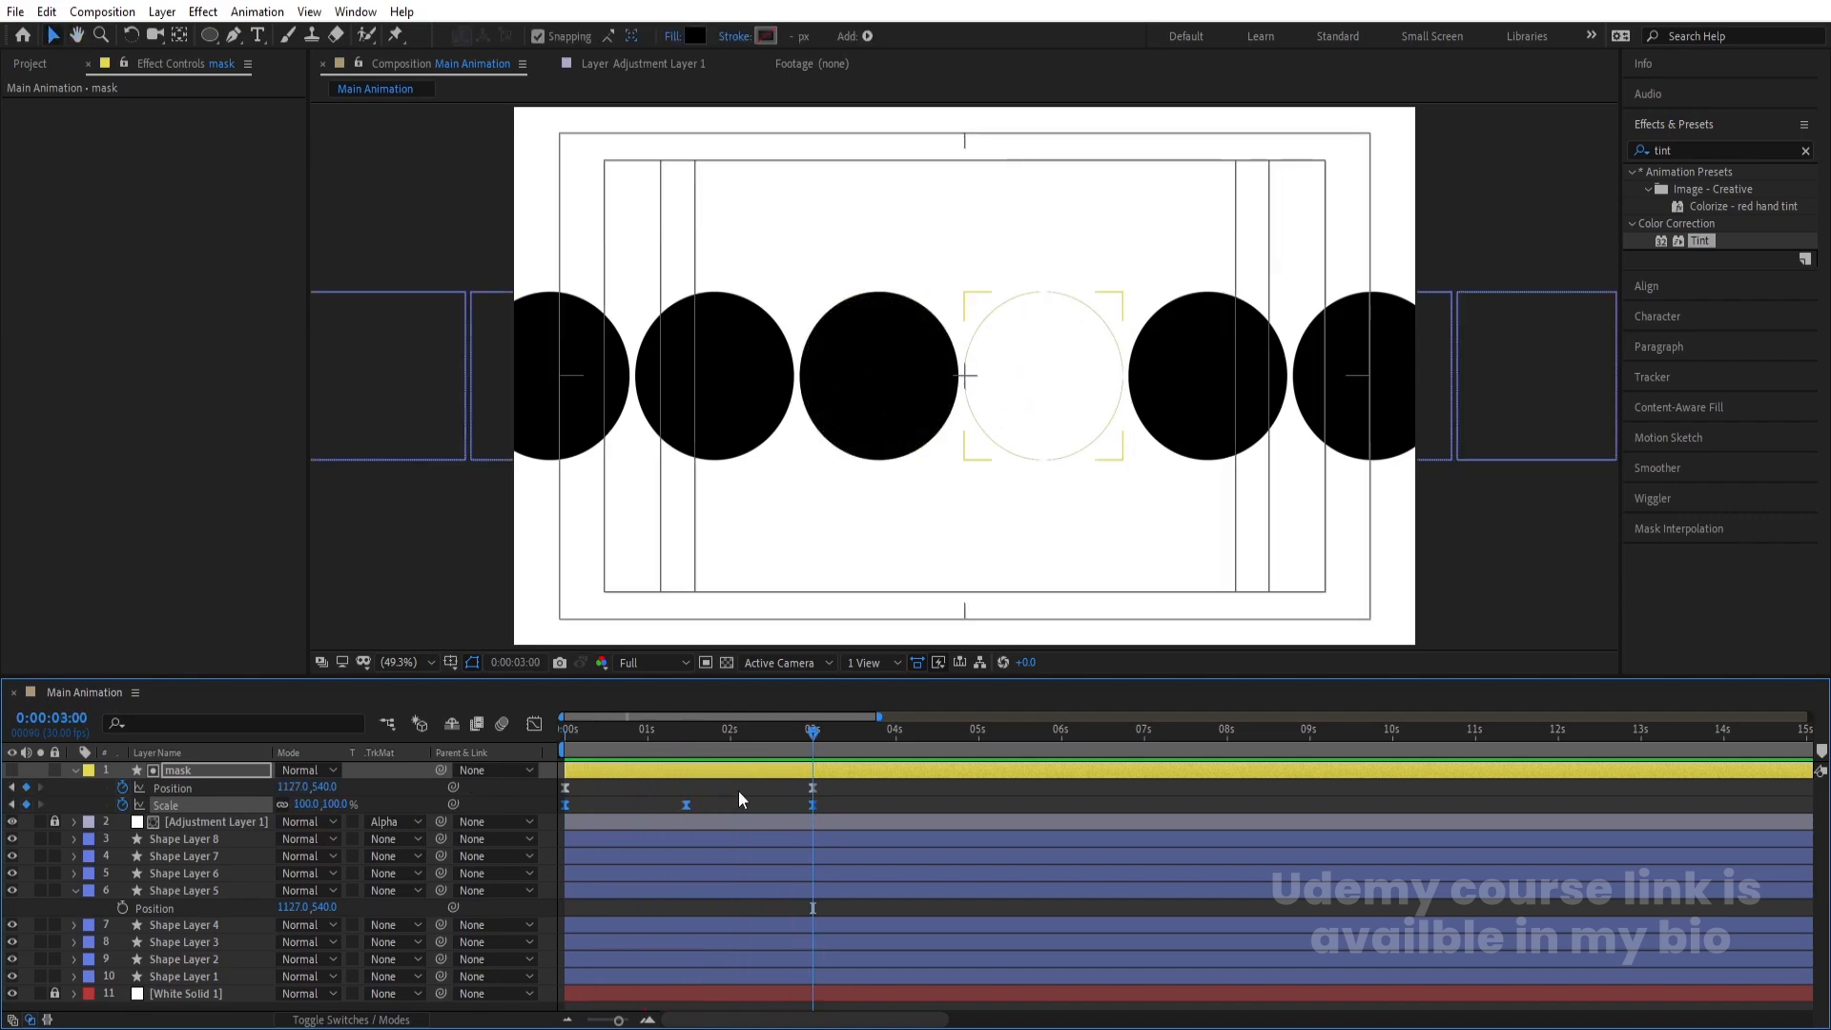
pyautogui.click(740, 794)
pyautogui.press('Home')
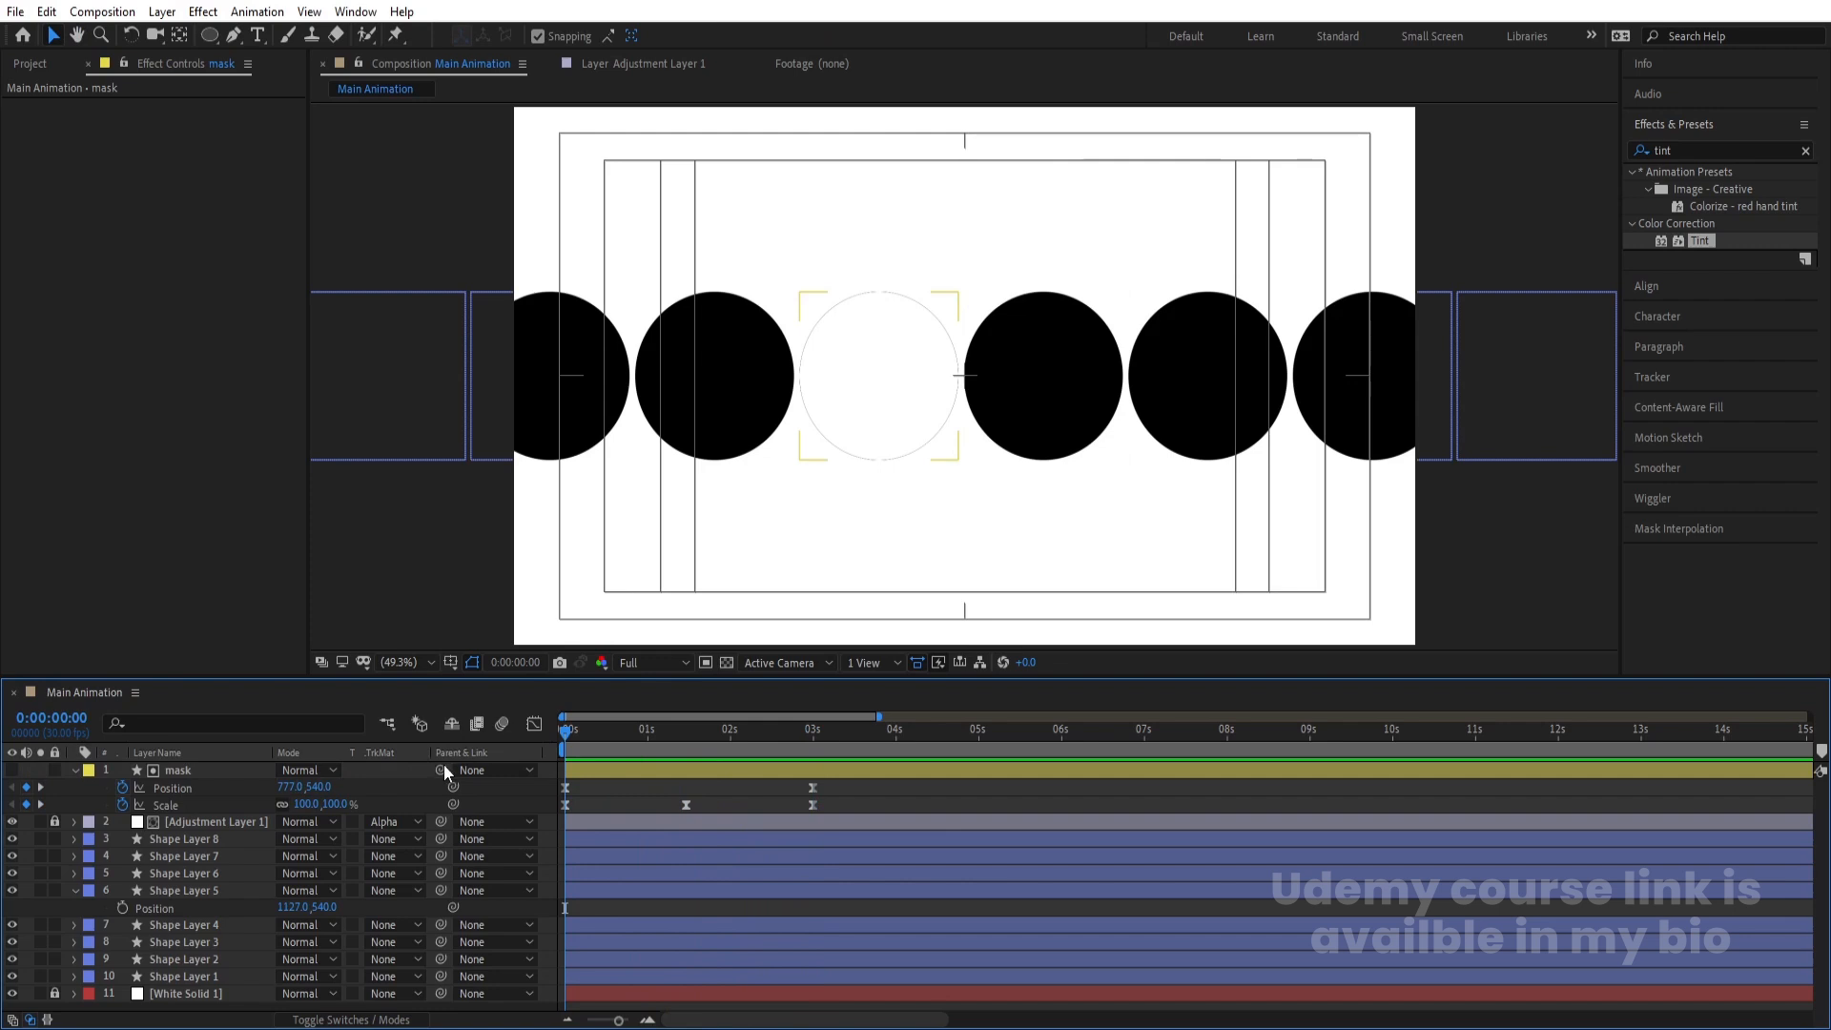
# - Unlock the adjustment layer and the white solid, and pre-compose all layers into a composition named Animation
pyautogui.click(55, 822)
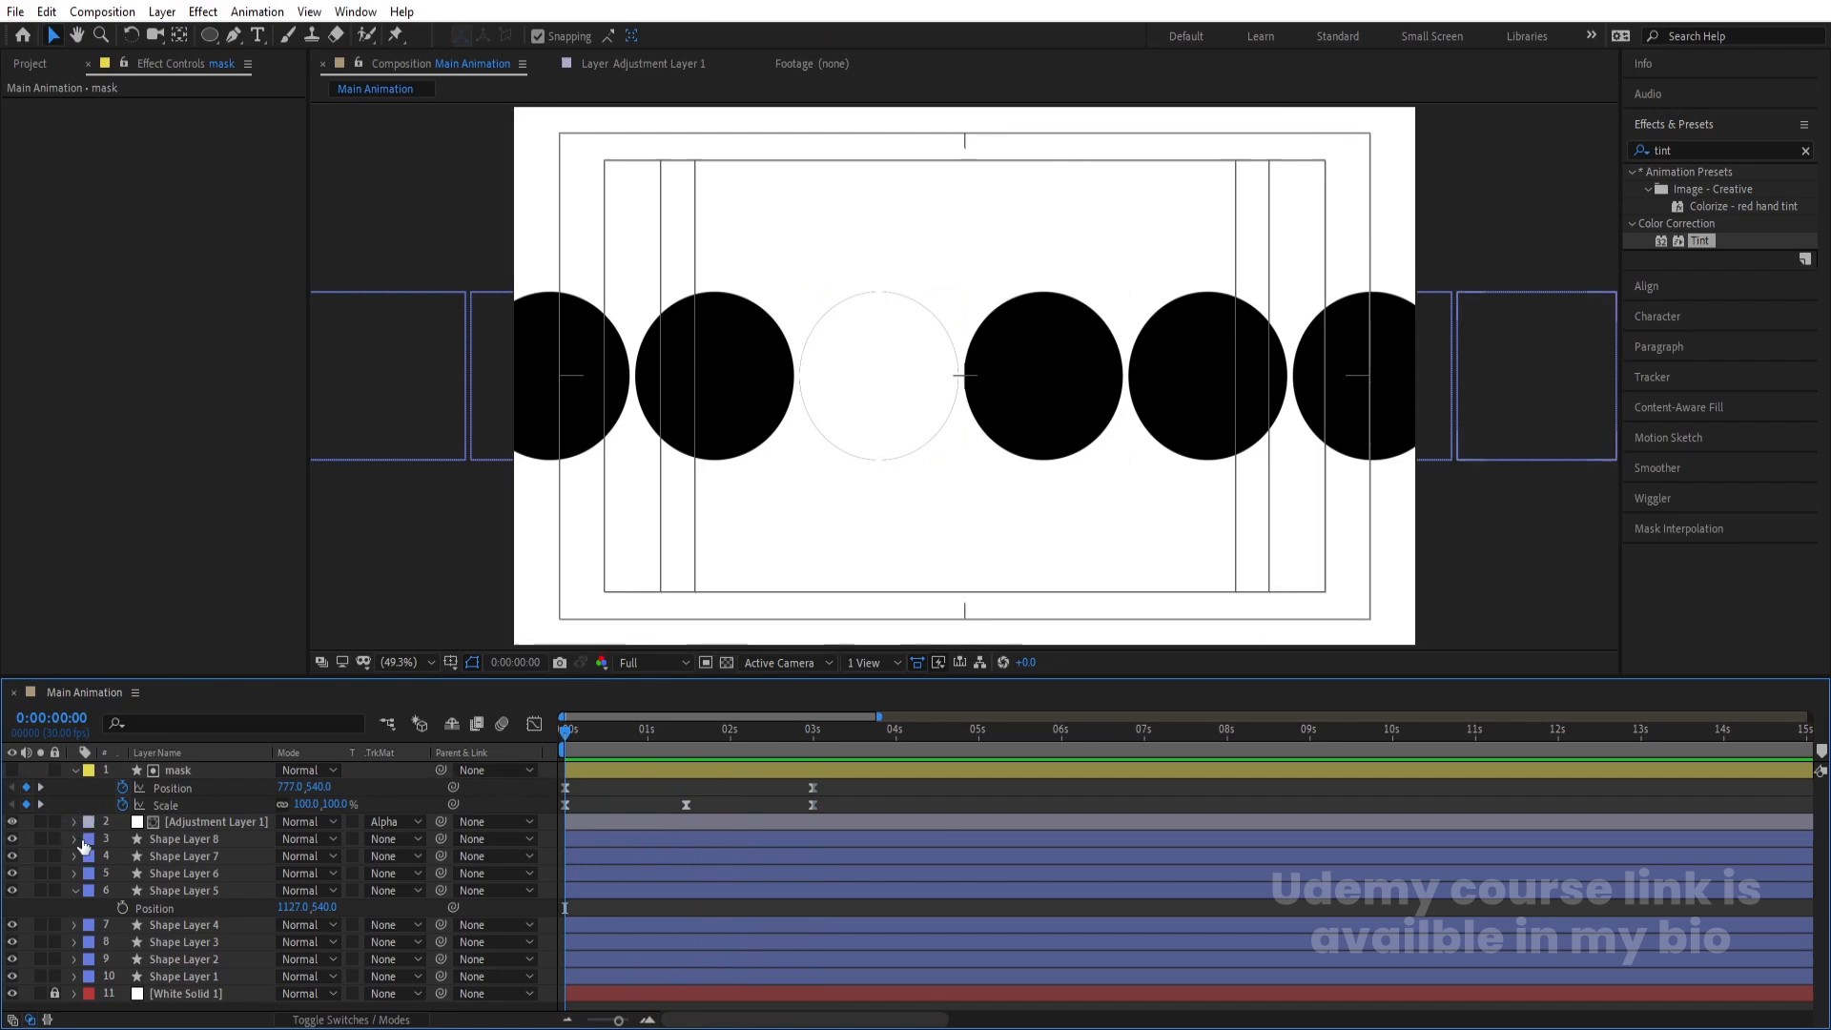
pyautogui.press('u')
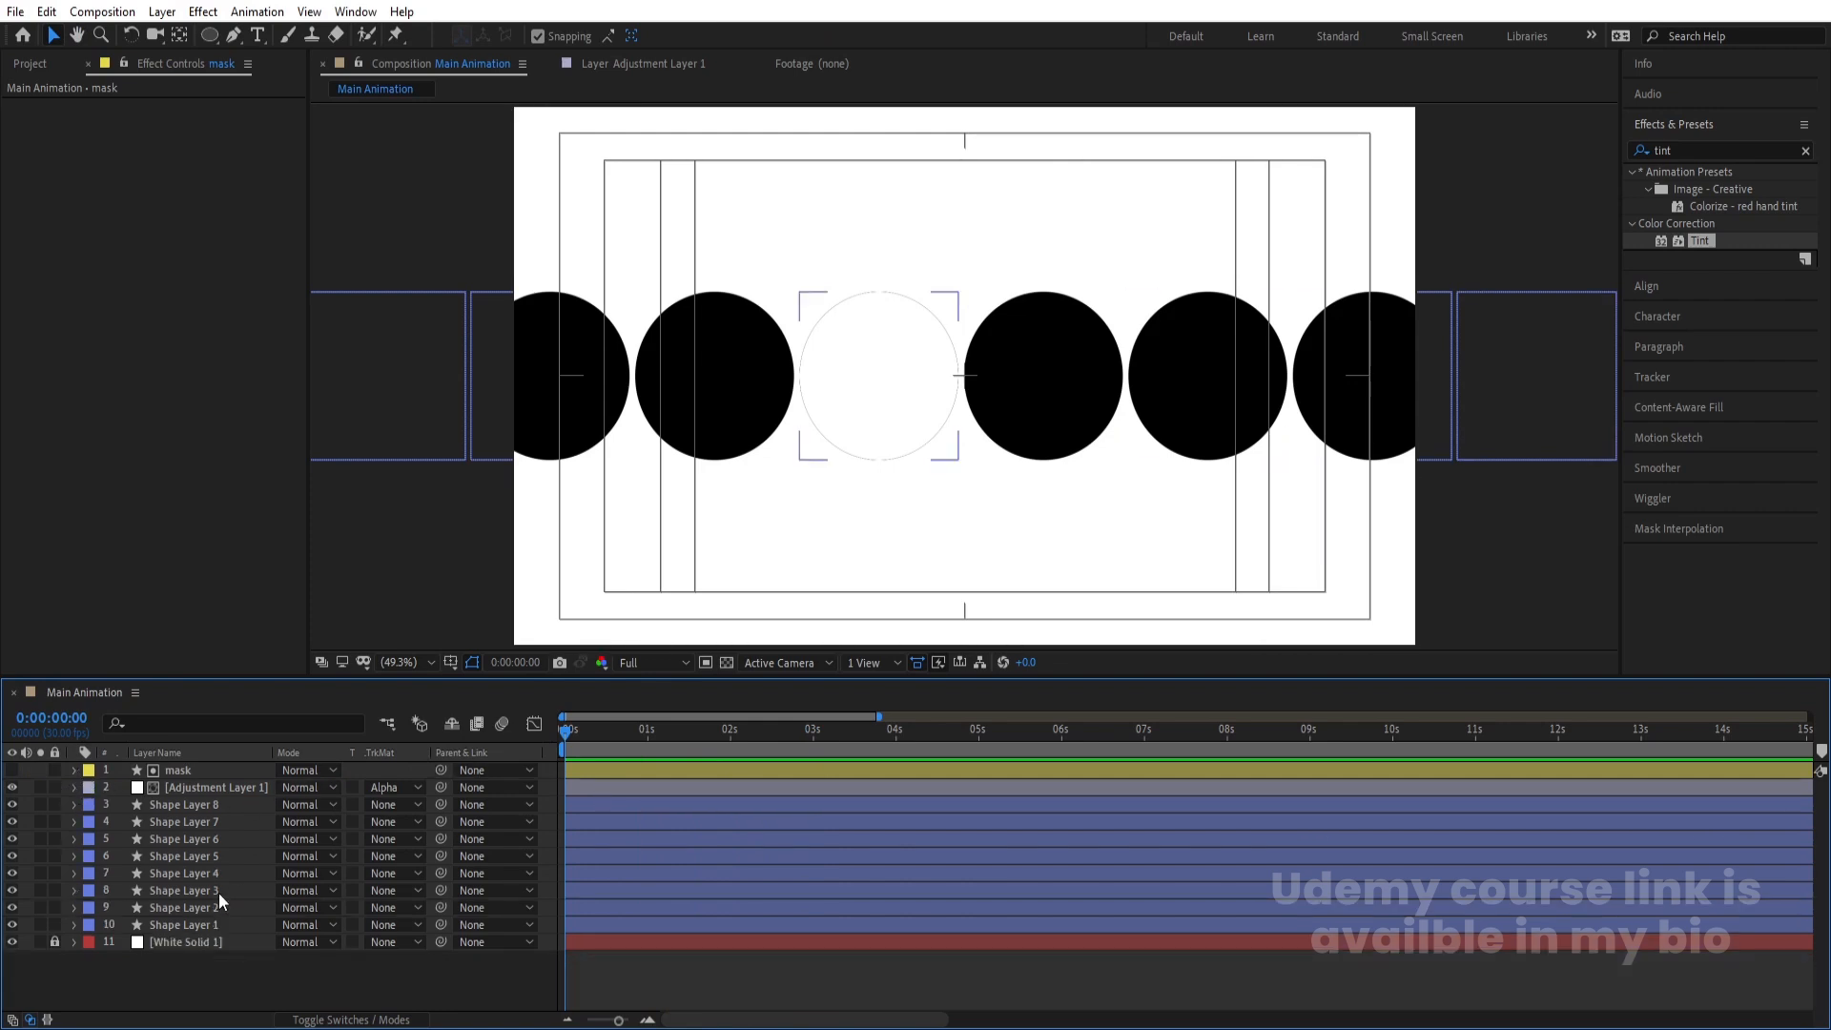
pyautogui.click(55, 942)
pyautogui.moveTo(214, 967); pyautogui.dragTo(143, 760)
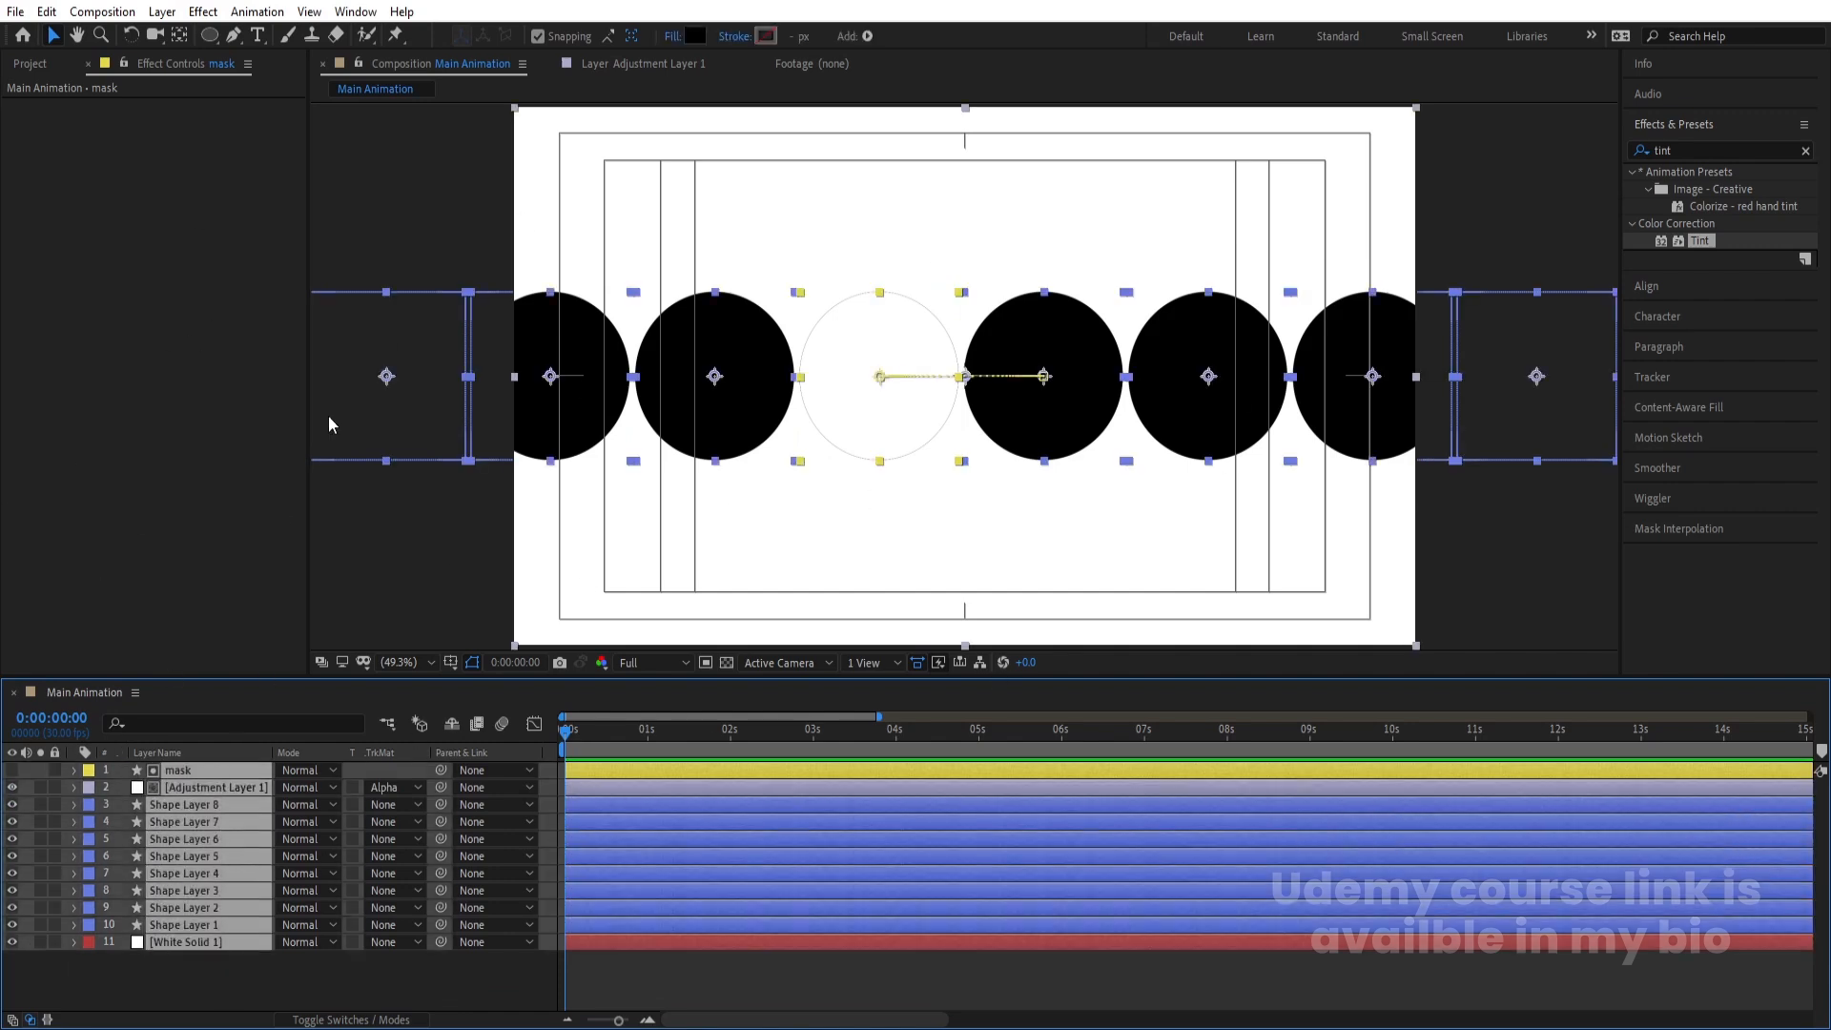
pyautogui.moveTo(739, 1028)
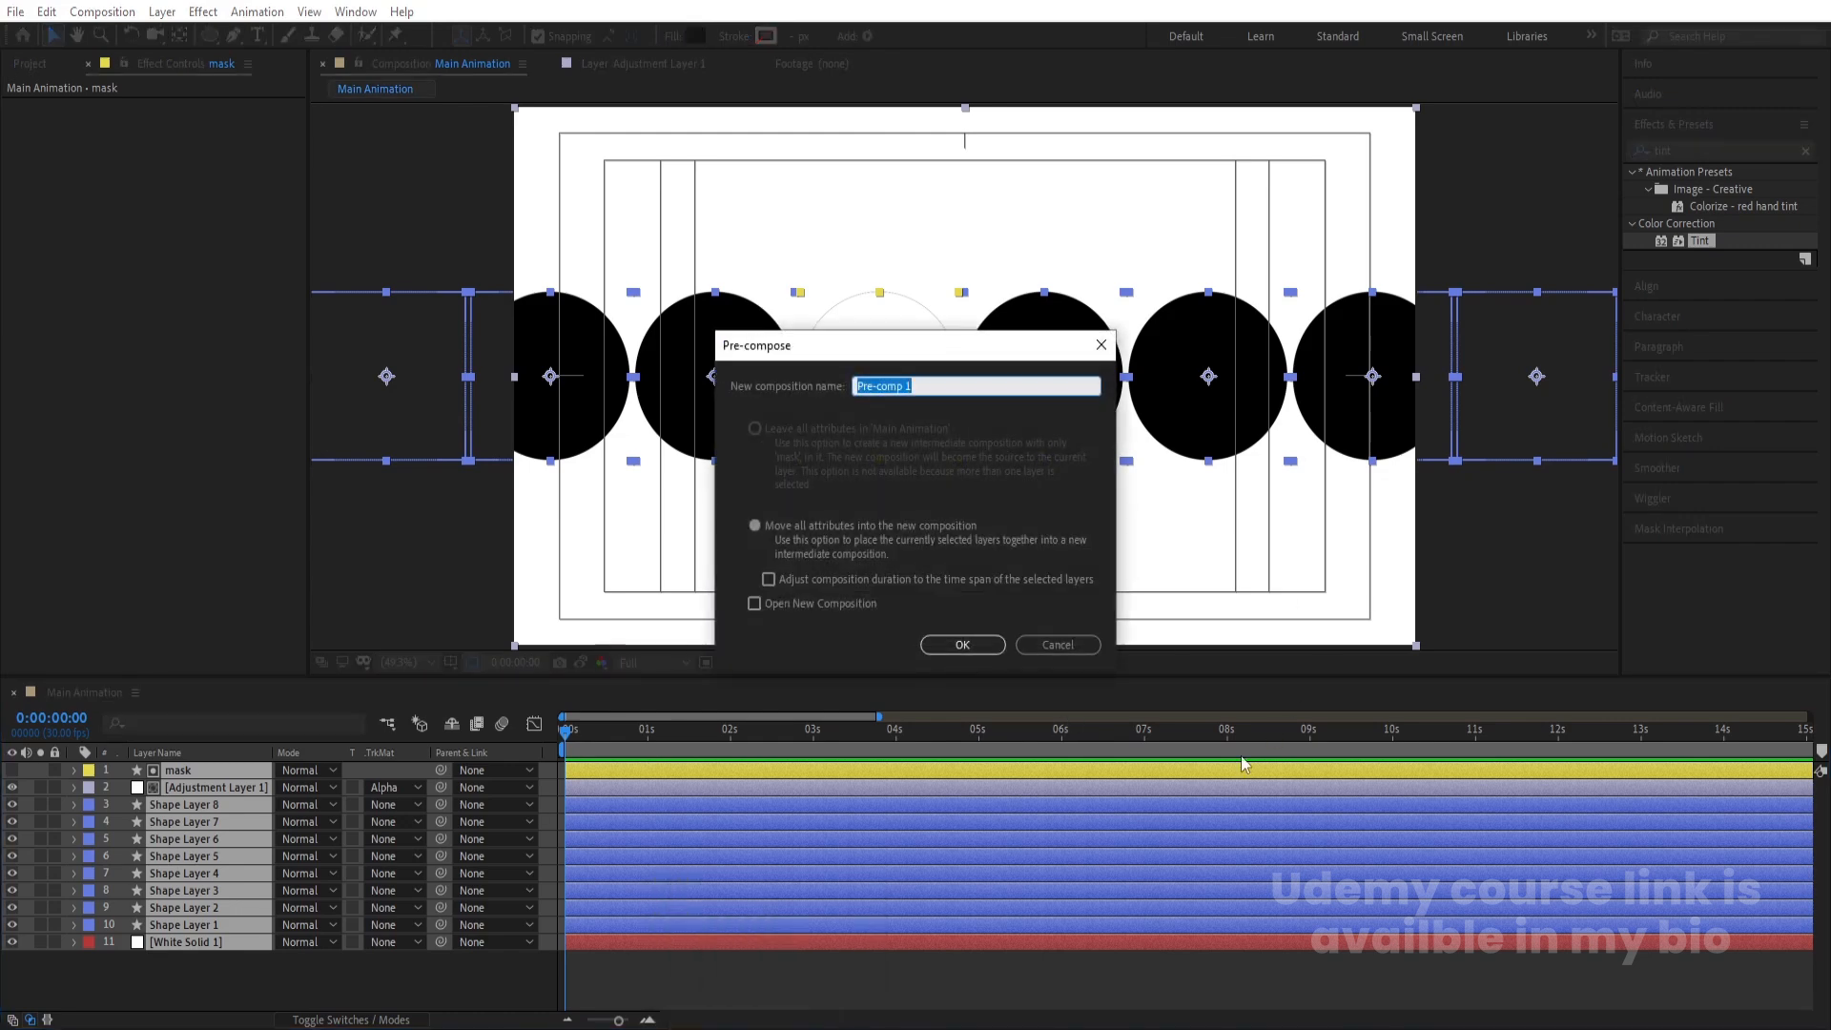
pyautogui.write('A')
pyautogui.press('Return')
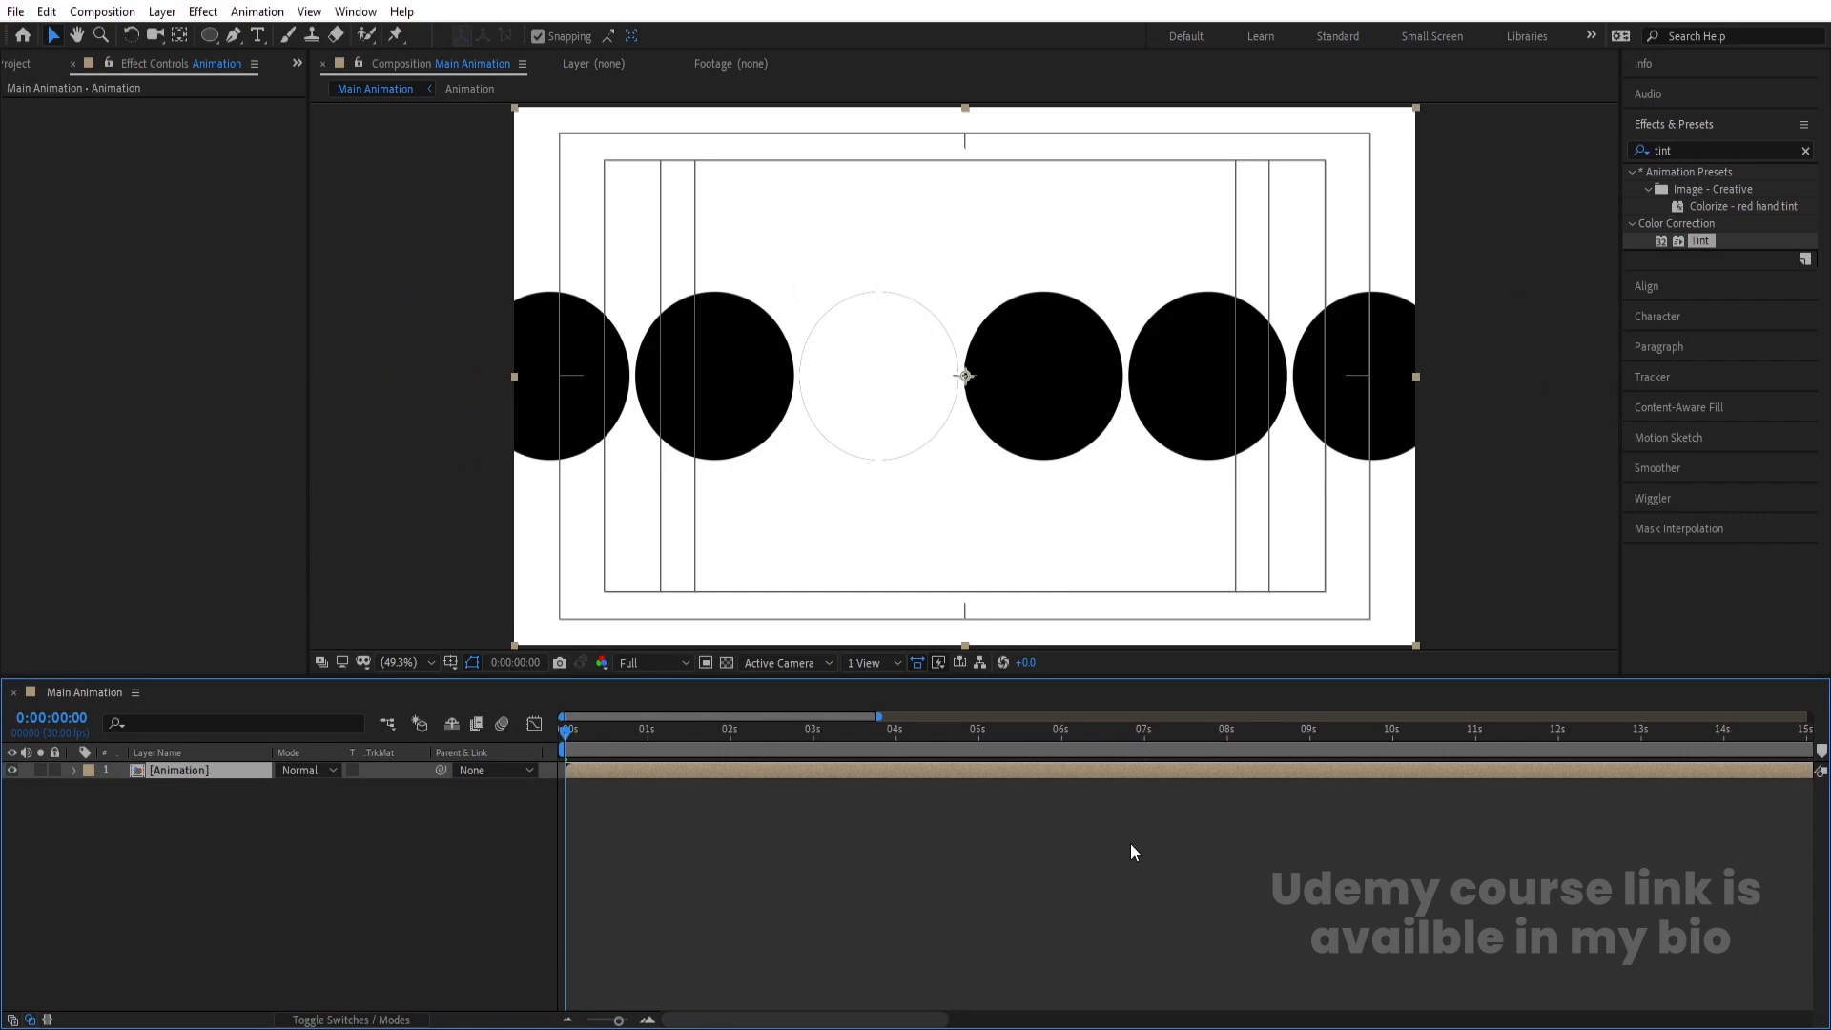
# - Enable Collapse Transformations for the Animation layer and add Position keyframes at 0 and 3 seconds
pyautogui.press('F4')
pyautogui.click(297, 769)
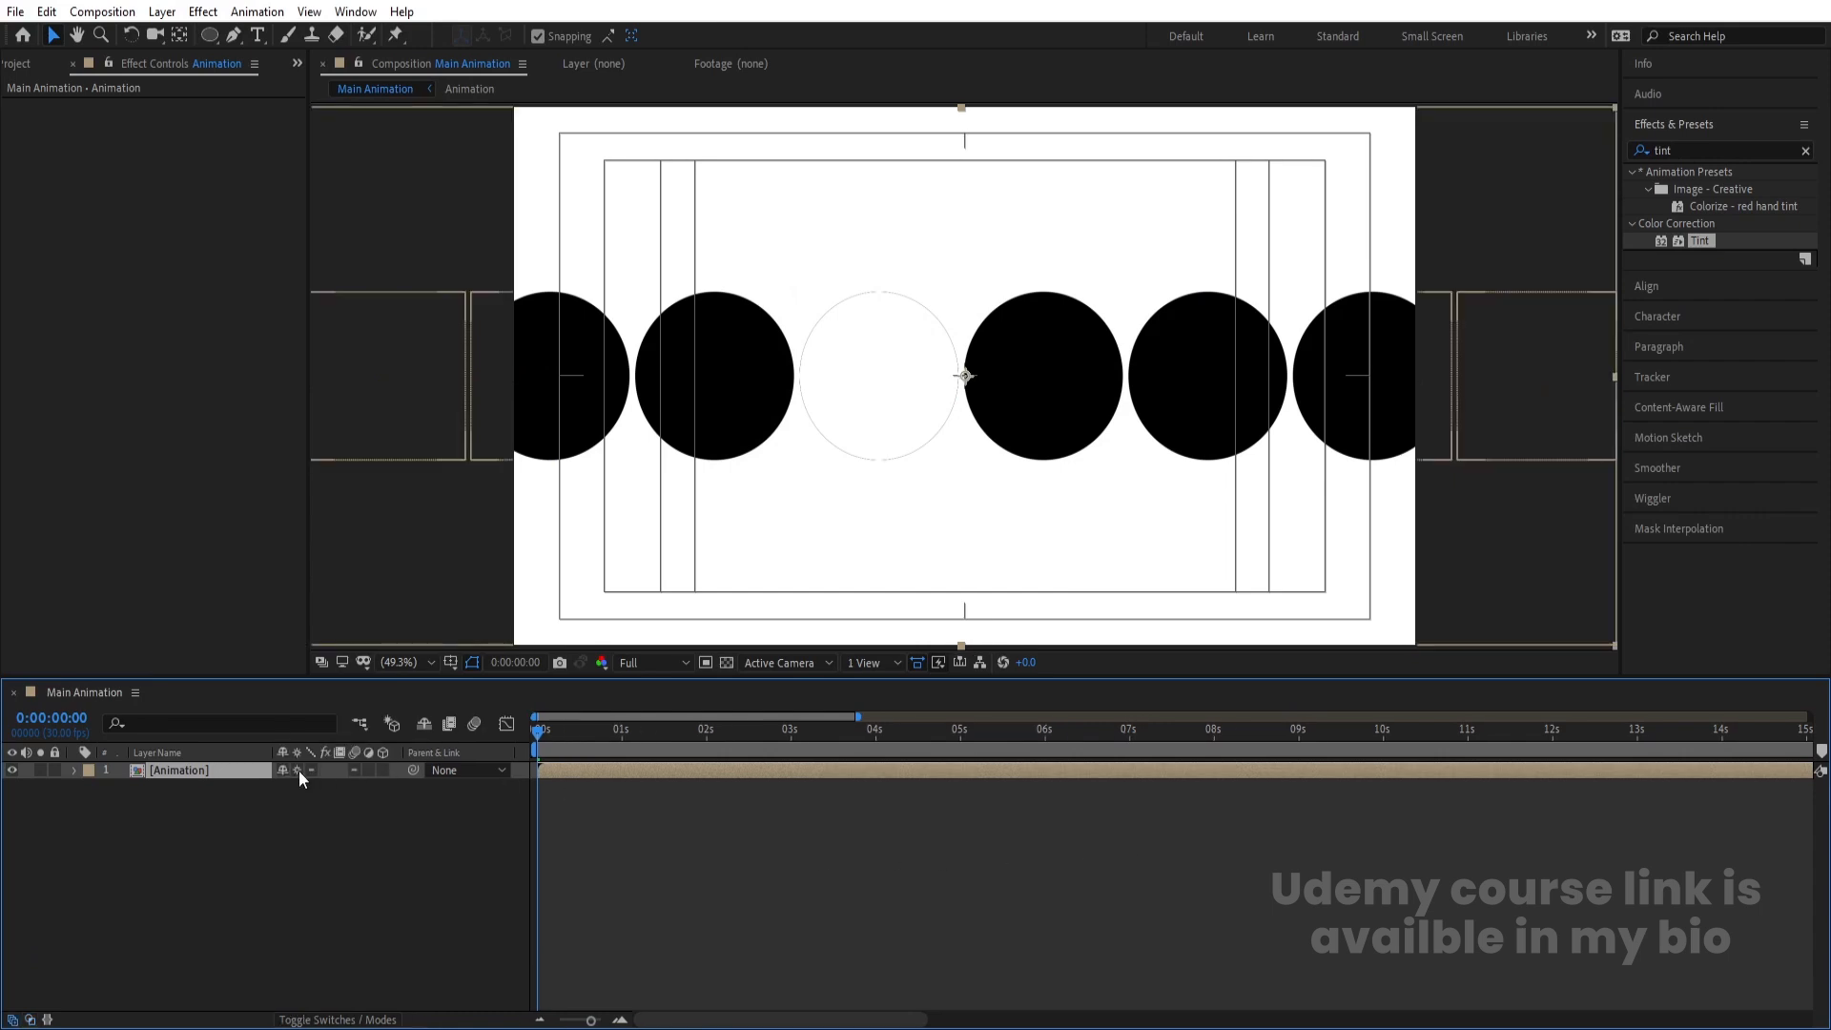
pyautogui.hotkey('alt', 'shift', 'p')
pyautogui.click(173, 787)
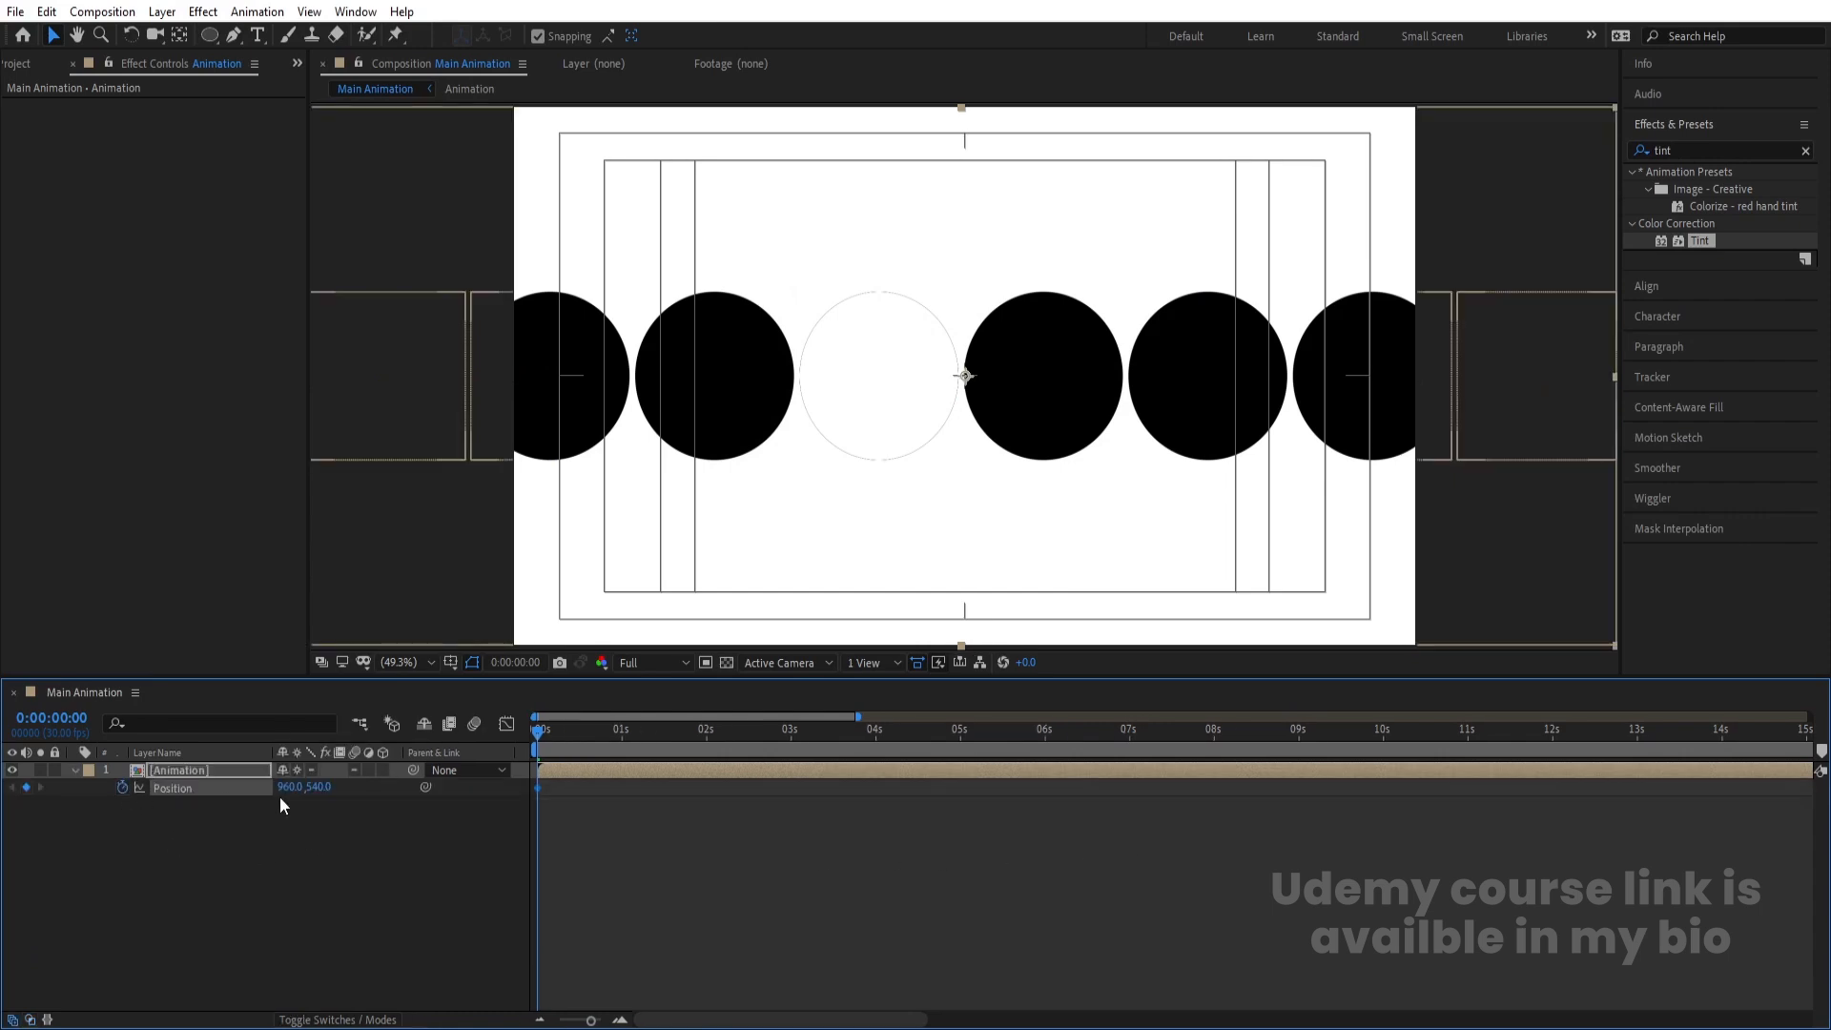
pyautogui.click(790, 730)
pyautogui.press('=')
pyautogui.click(26, 787)
pyautogui.press('-')
pyautogui.press('Home')
pyautogui.click(346, 925)
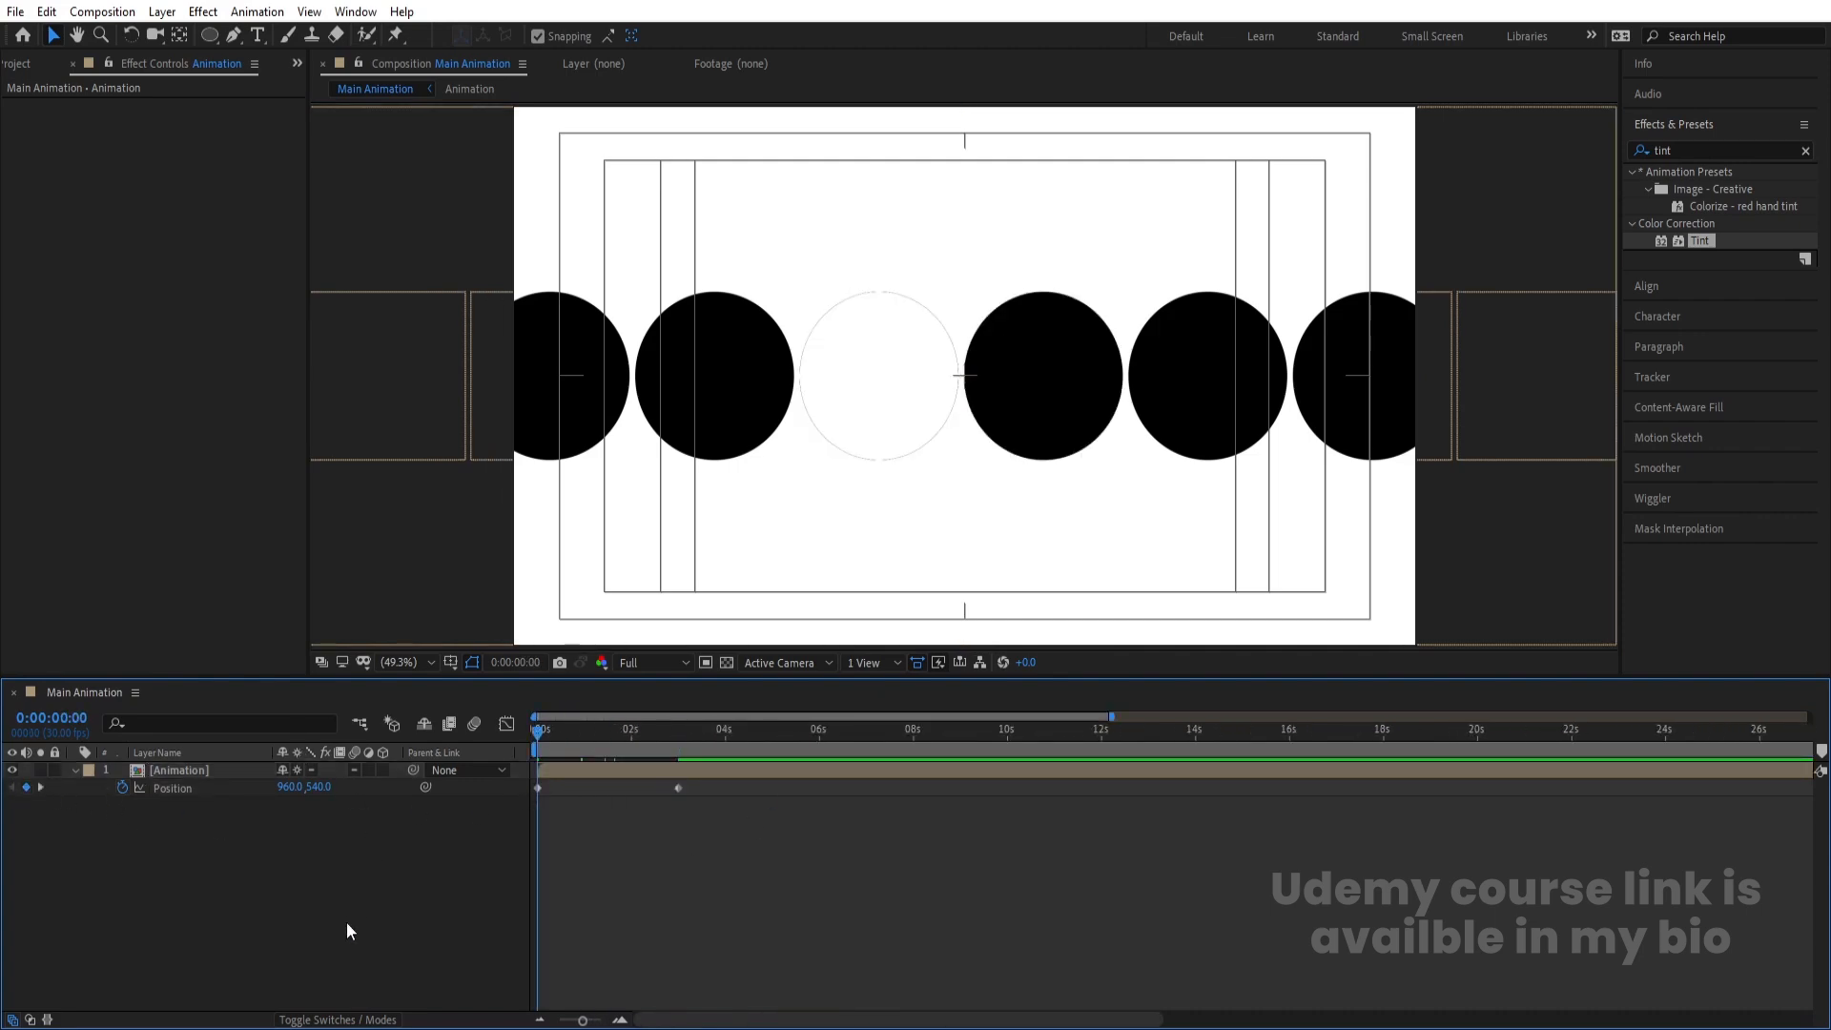
# - Show the rulers and place a vertical guide at the left edge of the white circle
pyautogui.hotkey('ctrl', 'r')
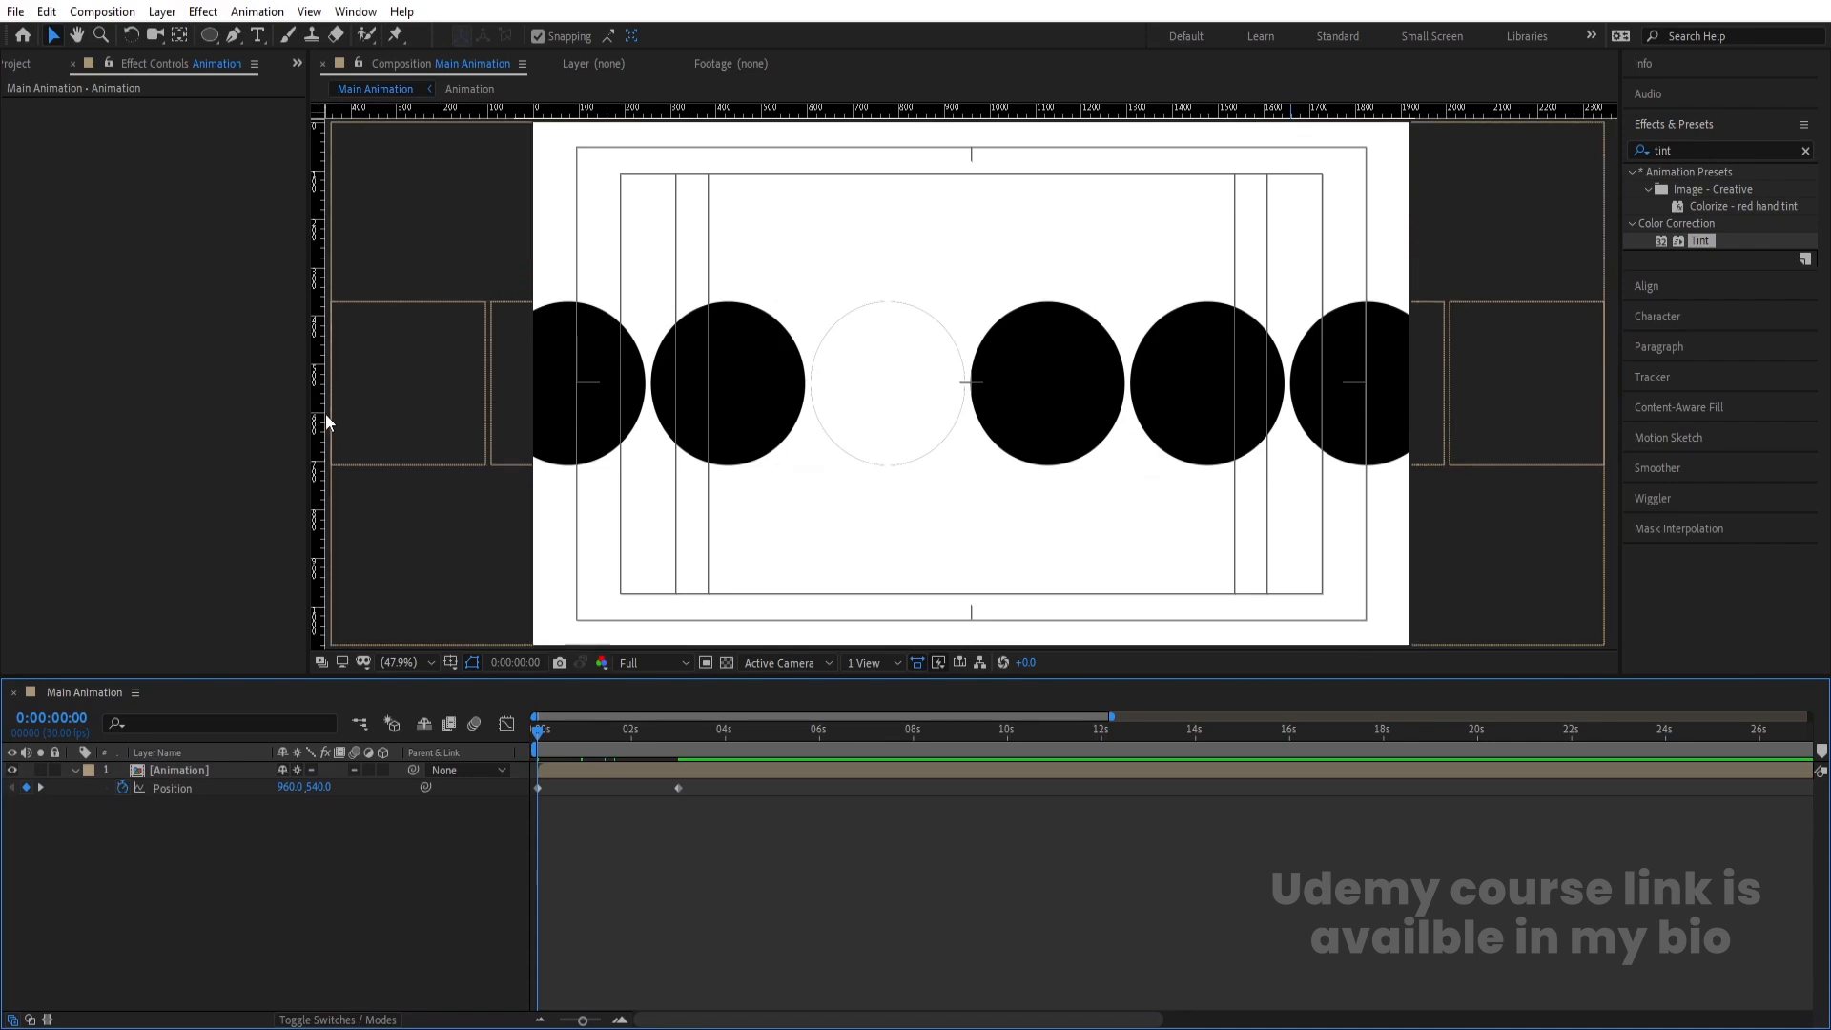
pyautogui.moveTo(317, 405); pyautogui.dragTo(809, 380)
pyautogui.scroll(3, 807, 425)
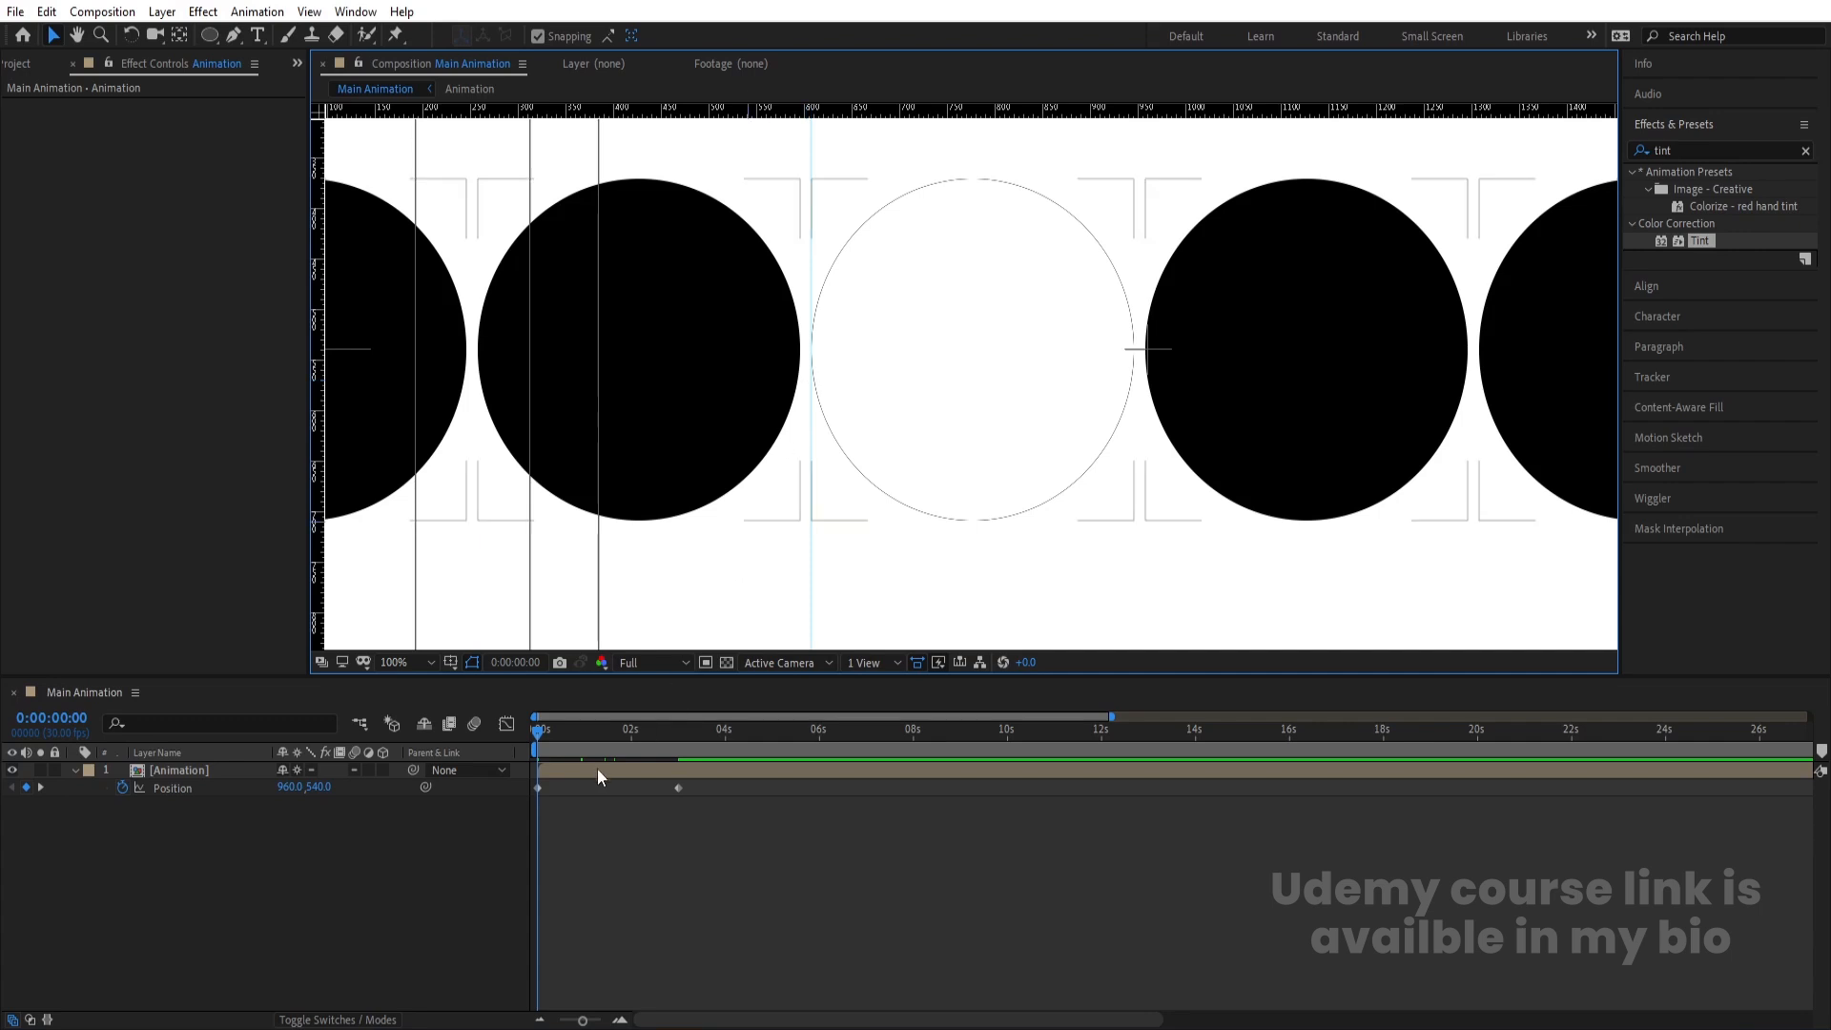
# - Set the Animation layer's X position to 609 at the 3-second keyframe, aligning the white circle with the guide
pyautogui.press('k')
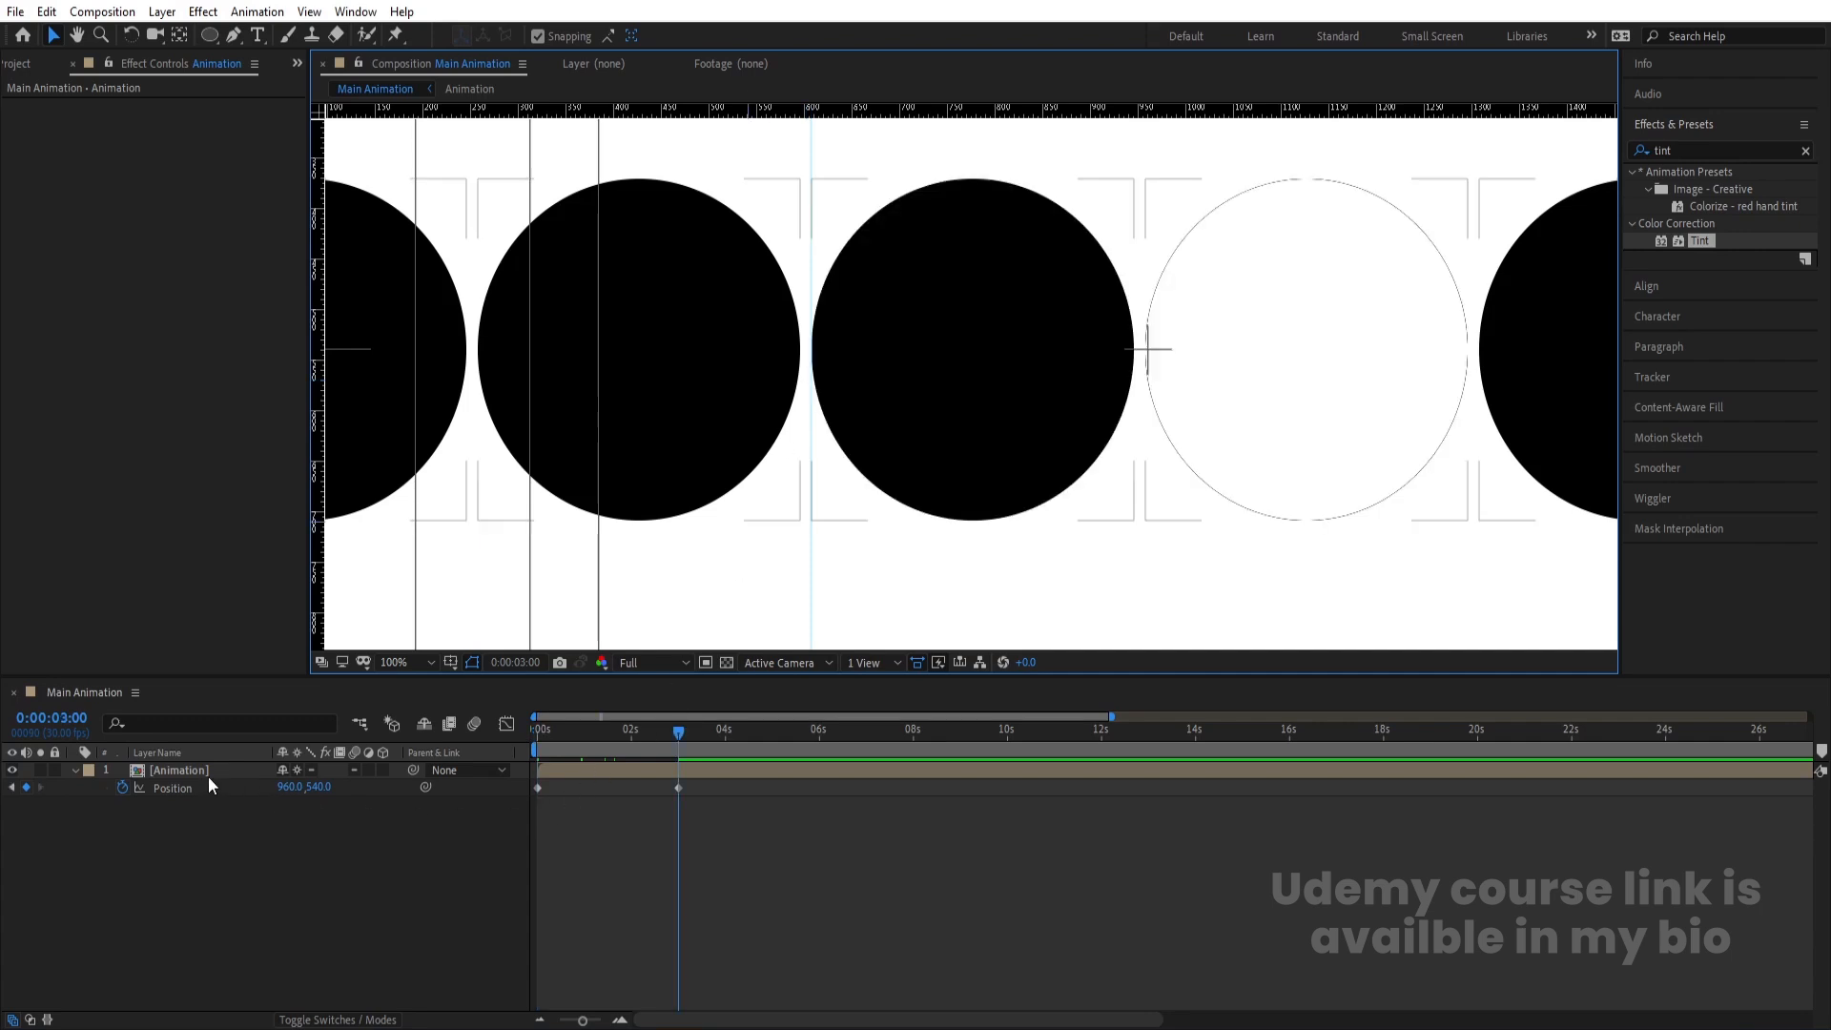
pyautogui.click(208, 776)
pyautogui.moveTo(296, 790); pyautogui.dragTo(63, 787)
pyautogui.moveTo(290, 787); pyautogui.dragTo(245, 788)
pyautogui.press('Left')
pyautogui.press('Left')
pyautogui.press('Left')
pyautogui.press('Left')
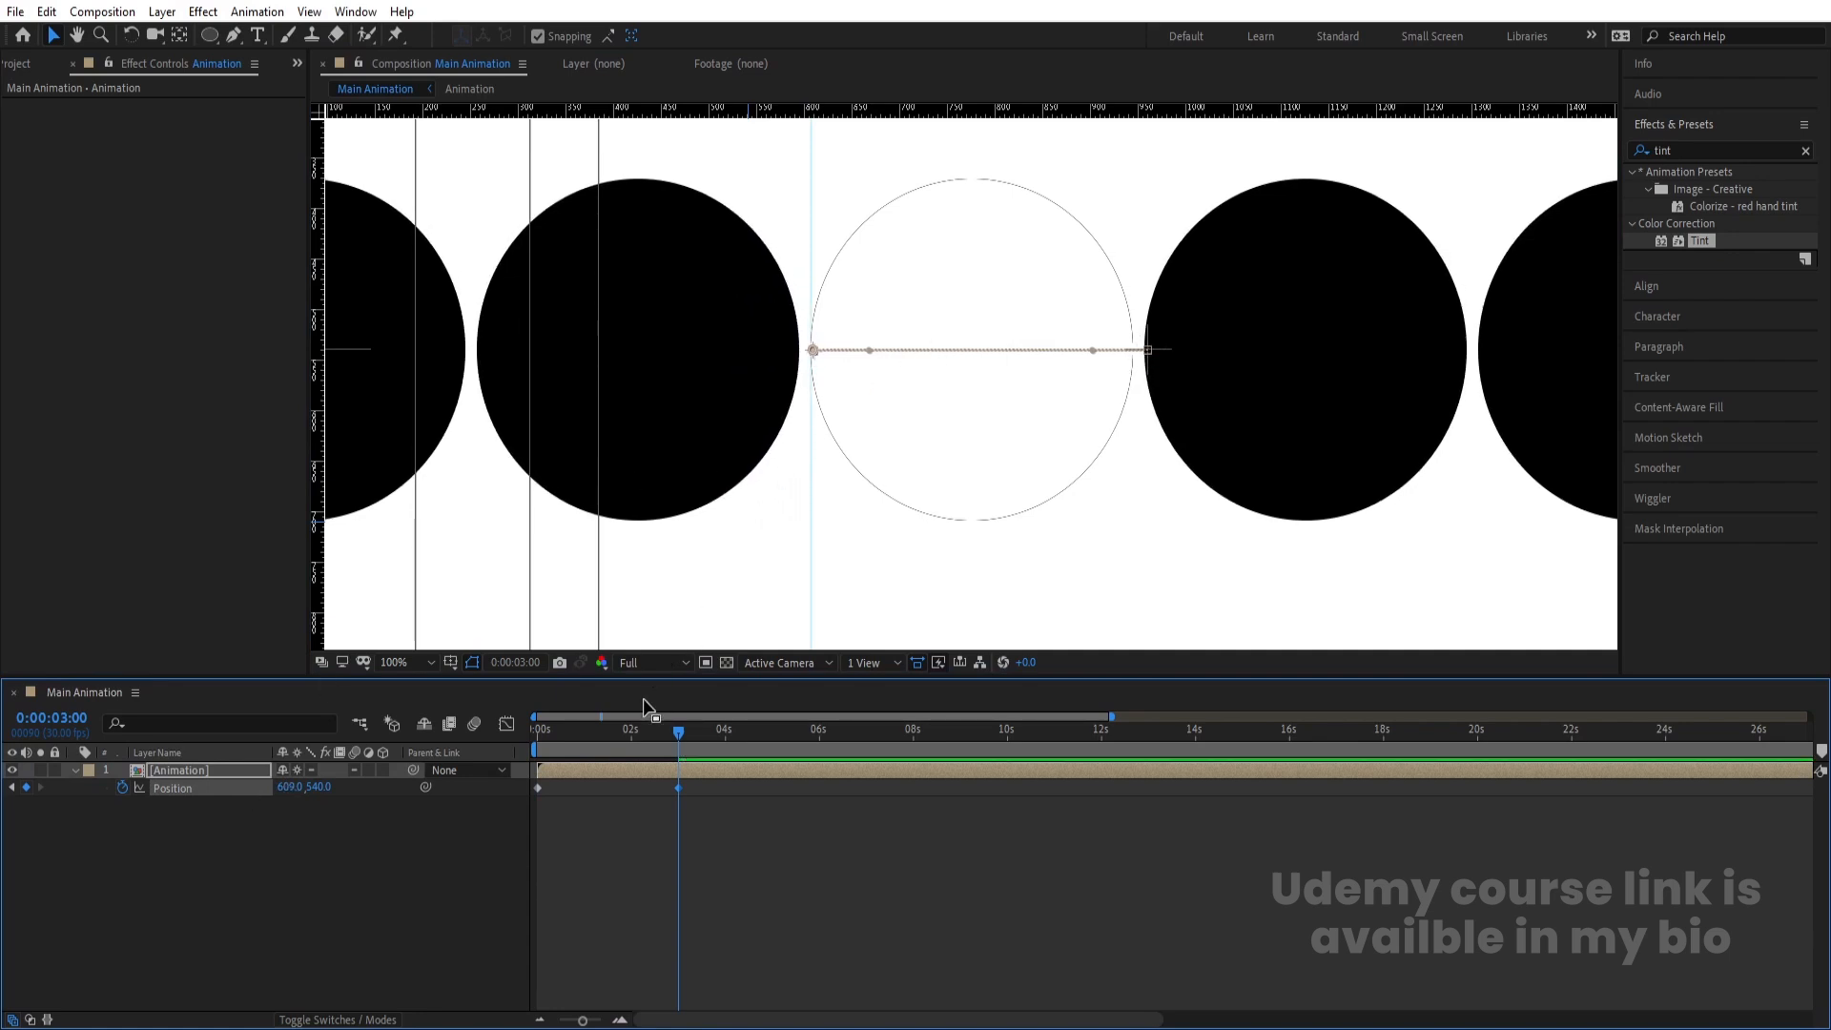
# - End the work area at about 3 seconds, fit the composition in the viewer and preview the animation
pyautogui.moveTo(621, 723); pyautogui.dragTo(377, 726)
pyautogui.click(389, 662)
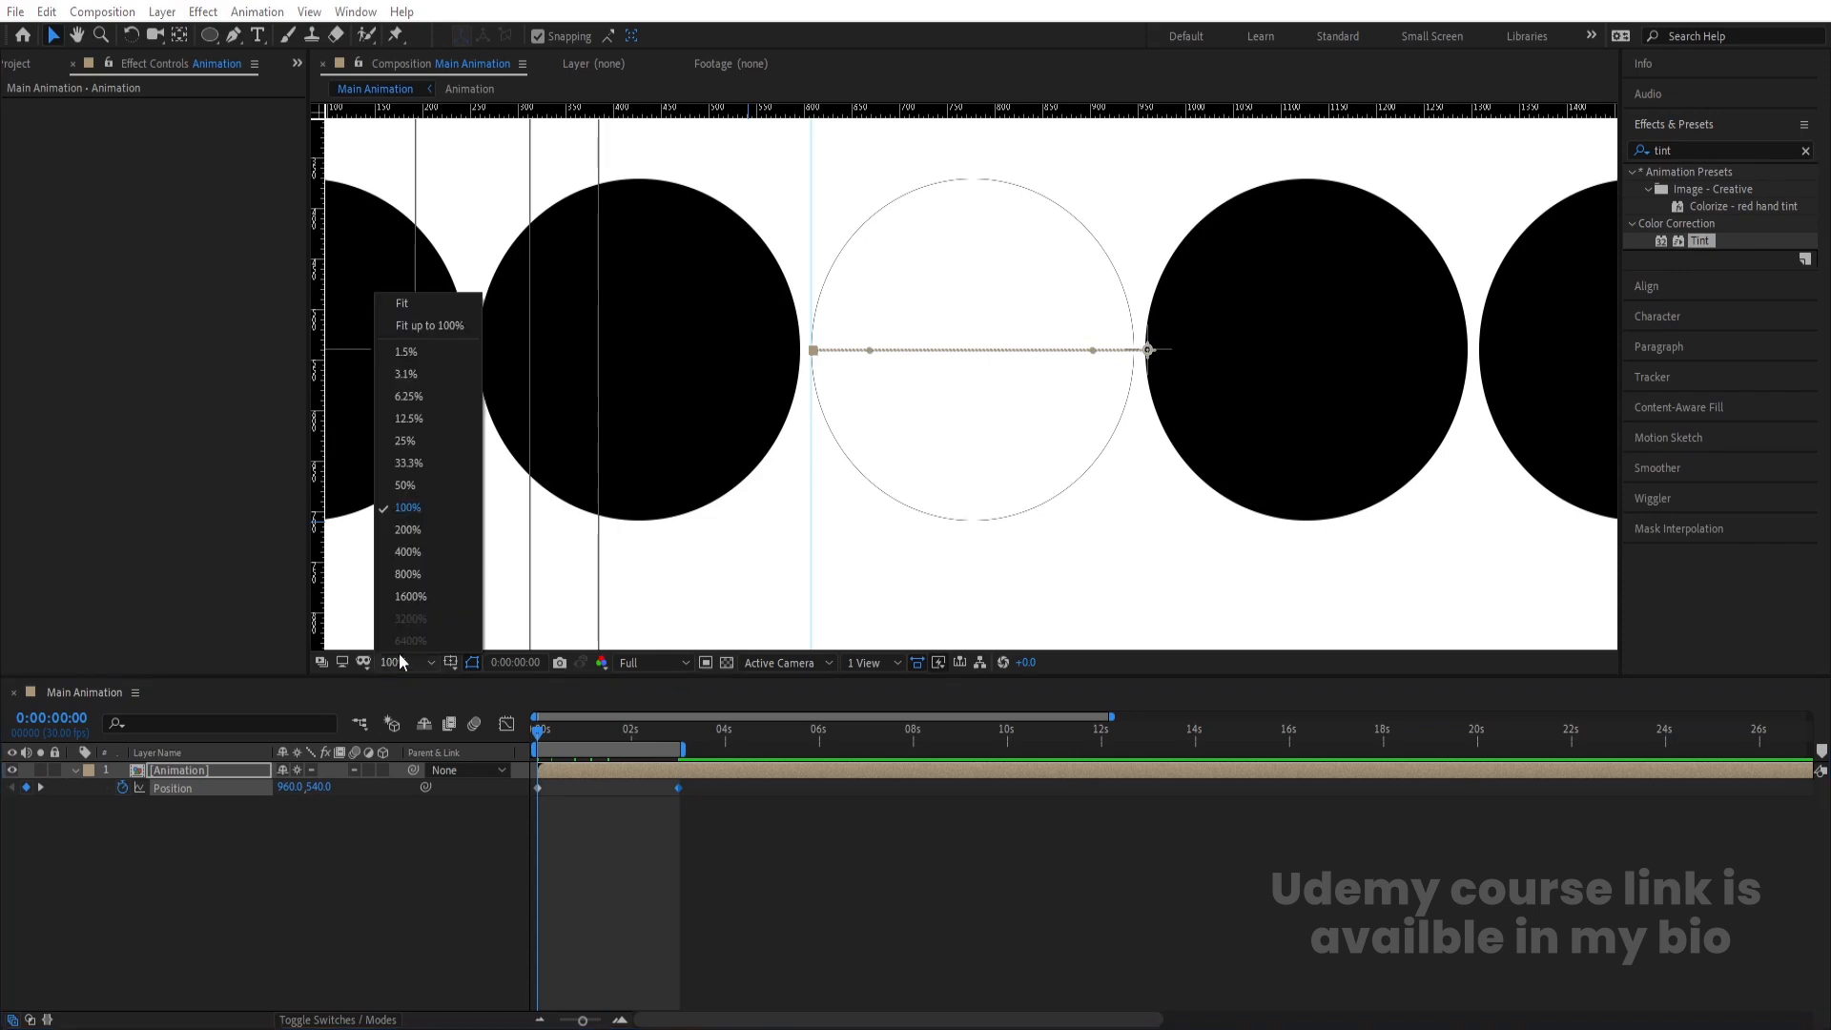
pyautogui.click(421, 306)
pyautogui.press('space')
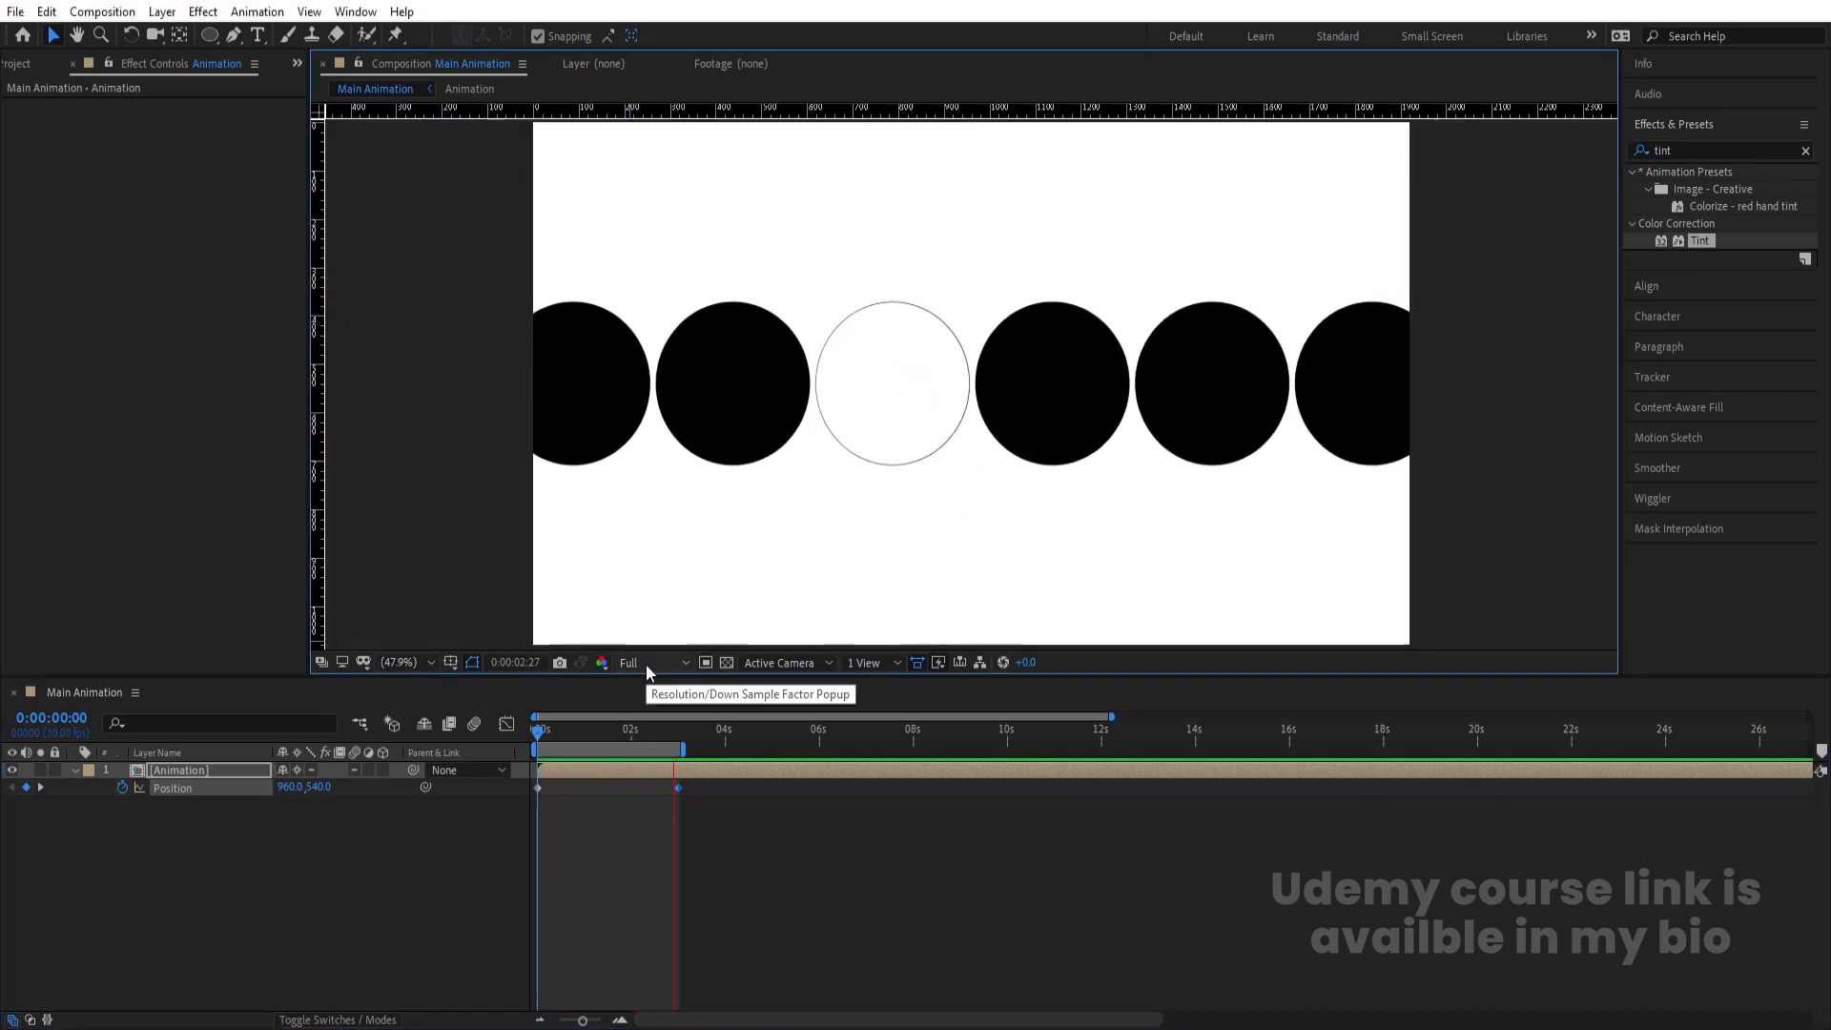
# - Stop the preview and duplicate the Animation layer in the Main Animation composition
pyautogui.press('space')
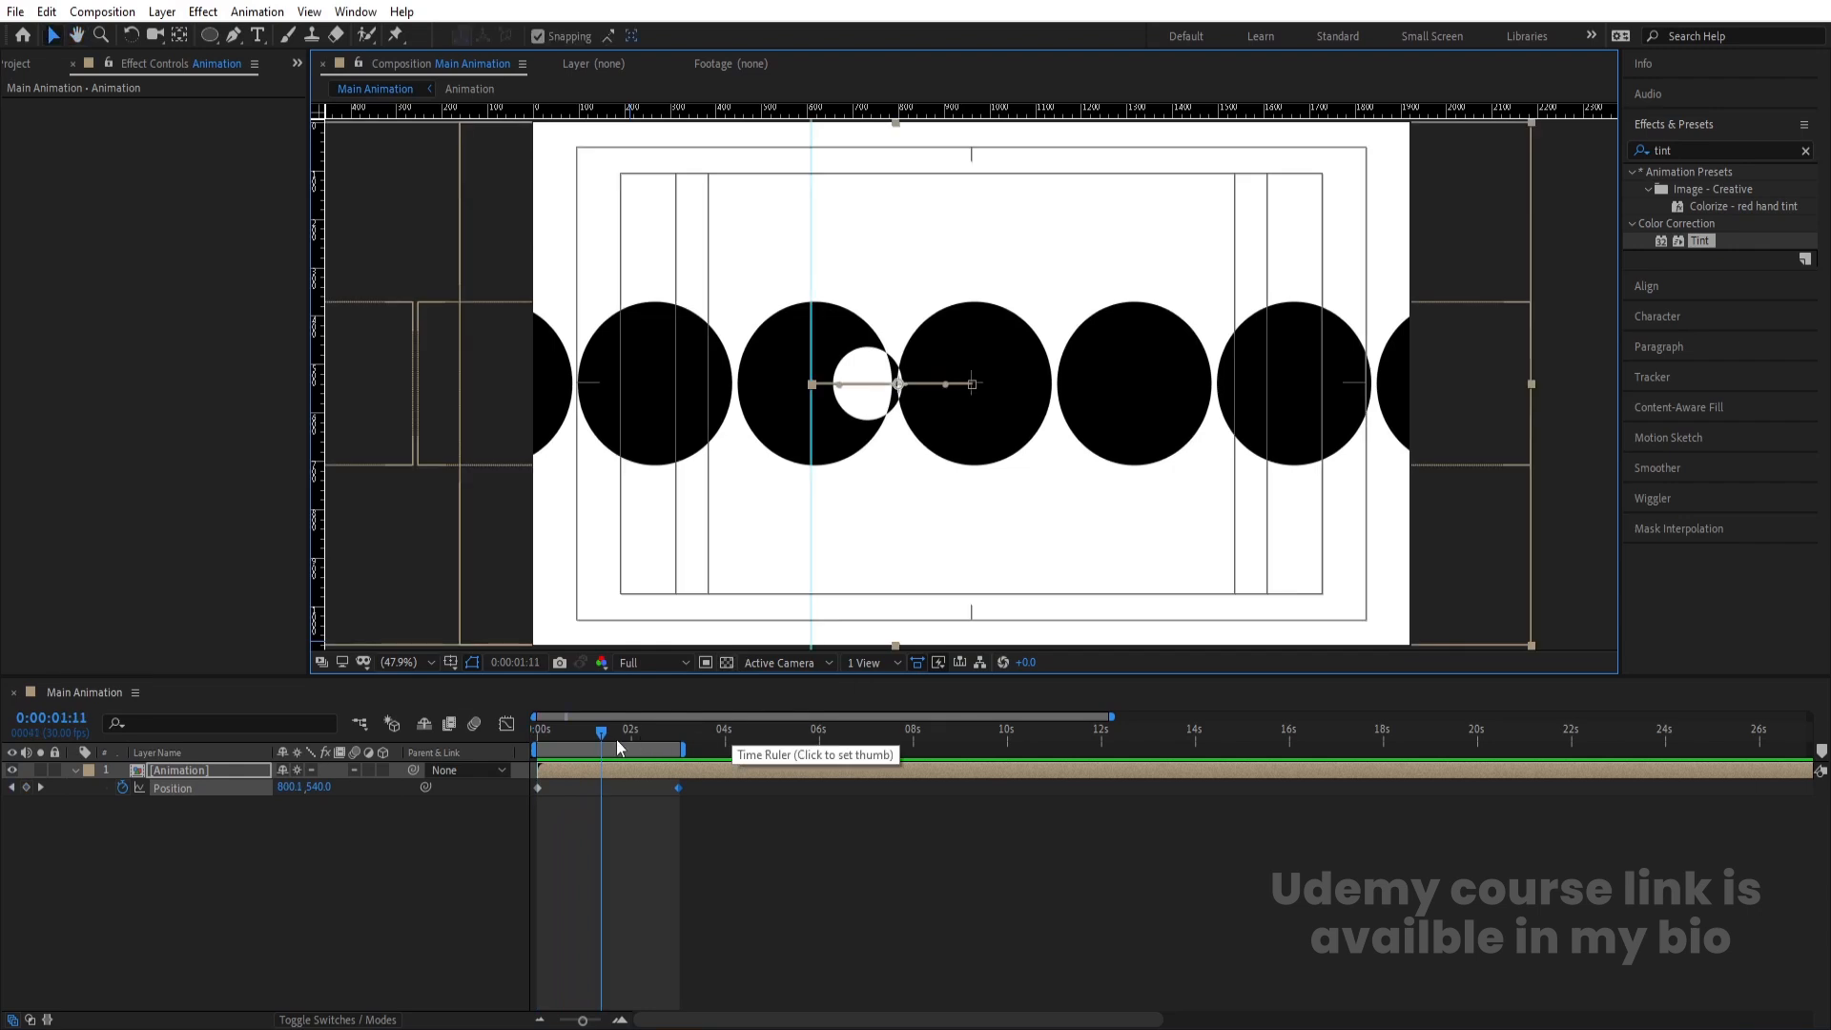
pyautogui.click(173, 771)
pyautogui.hotkey('ctrl', 'd')
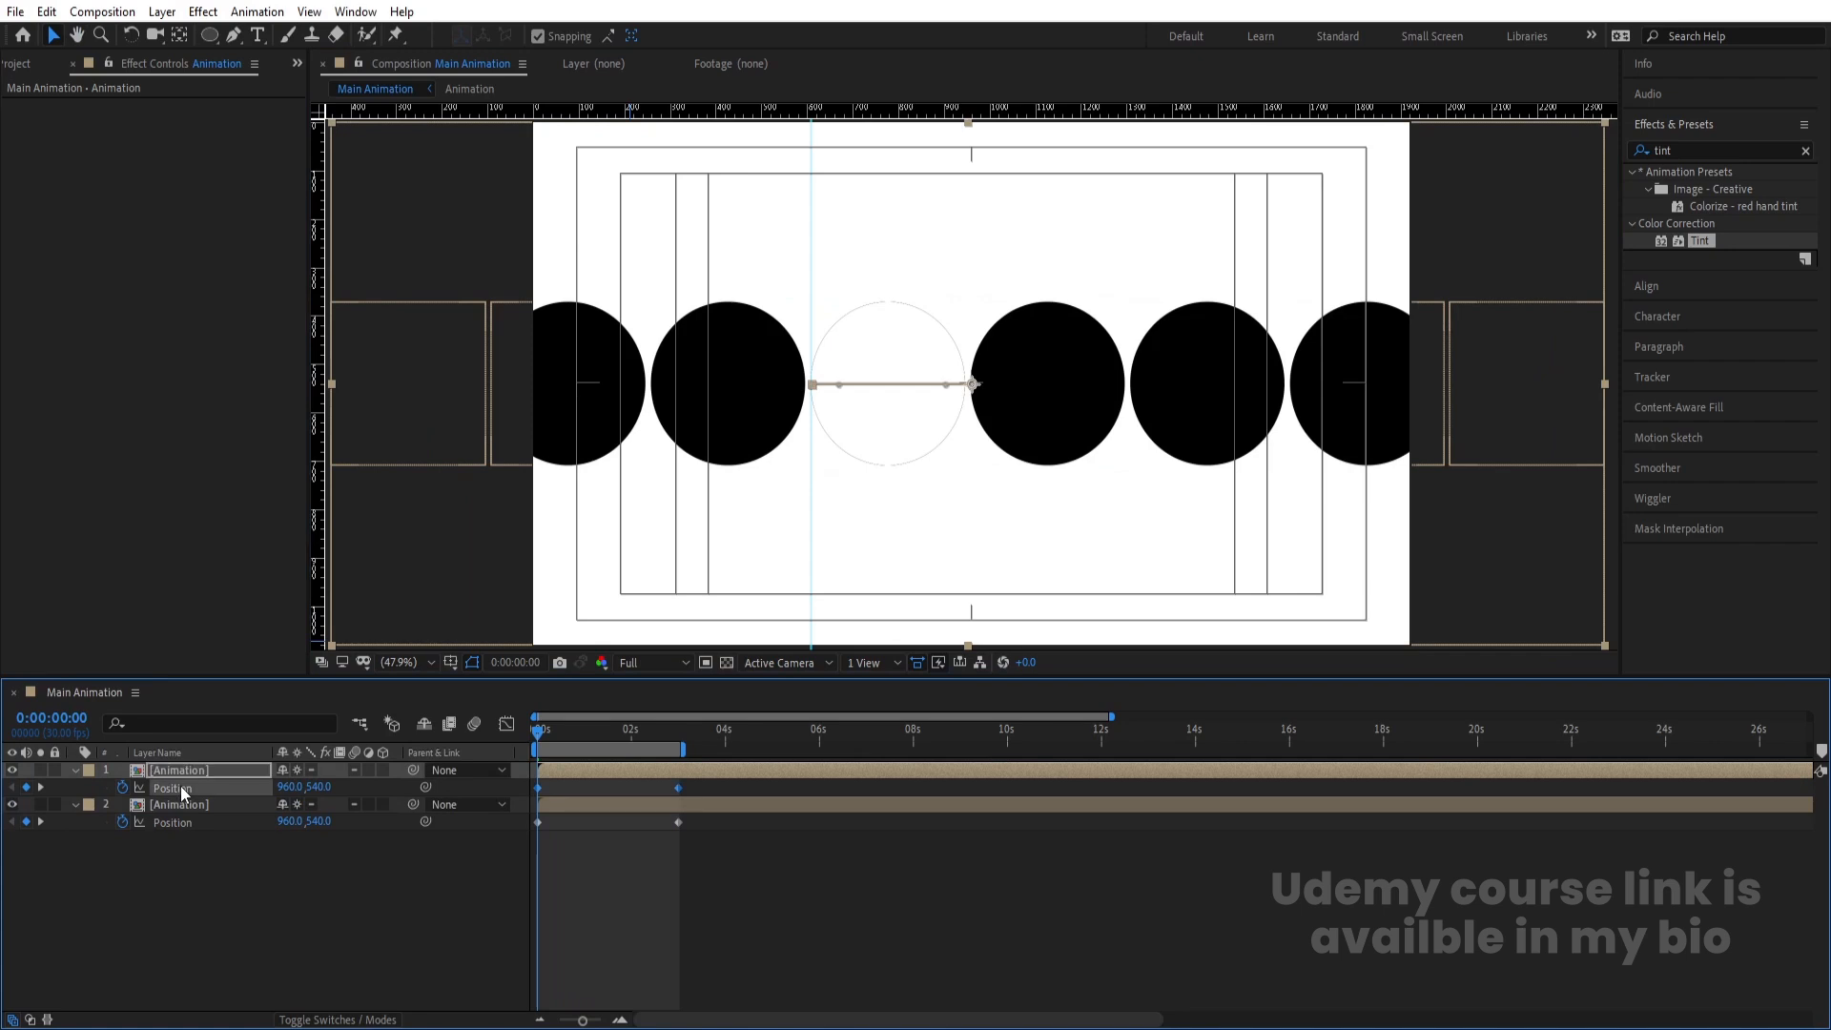
# - Draw a rectangle shape on a new layer, covering the full-width area above the row of circles
pyautogui.click(273, 906)
pyautogui.click(214, 35)
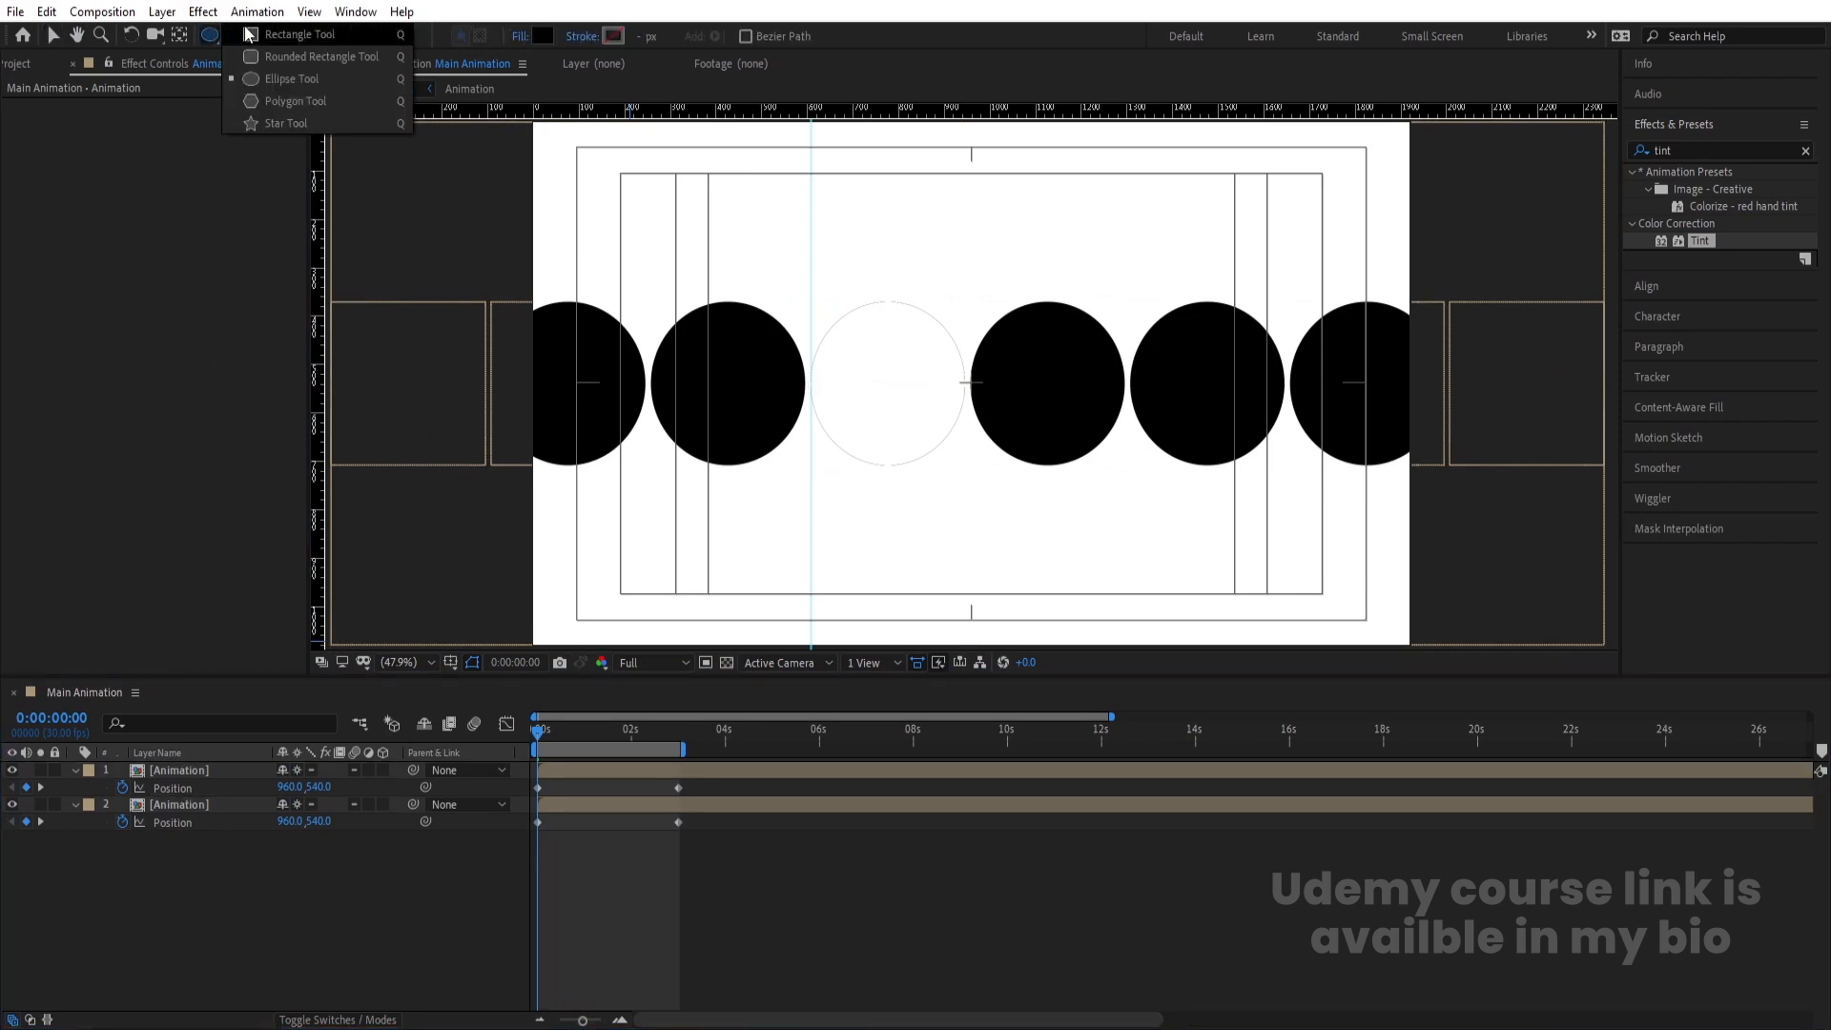
pyautogui.click(272, 36)
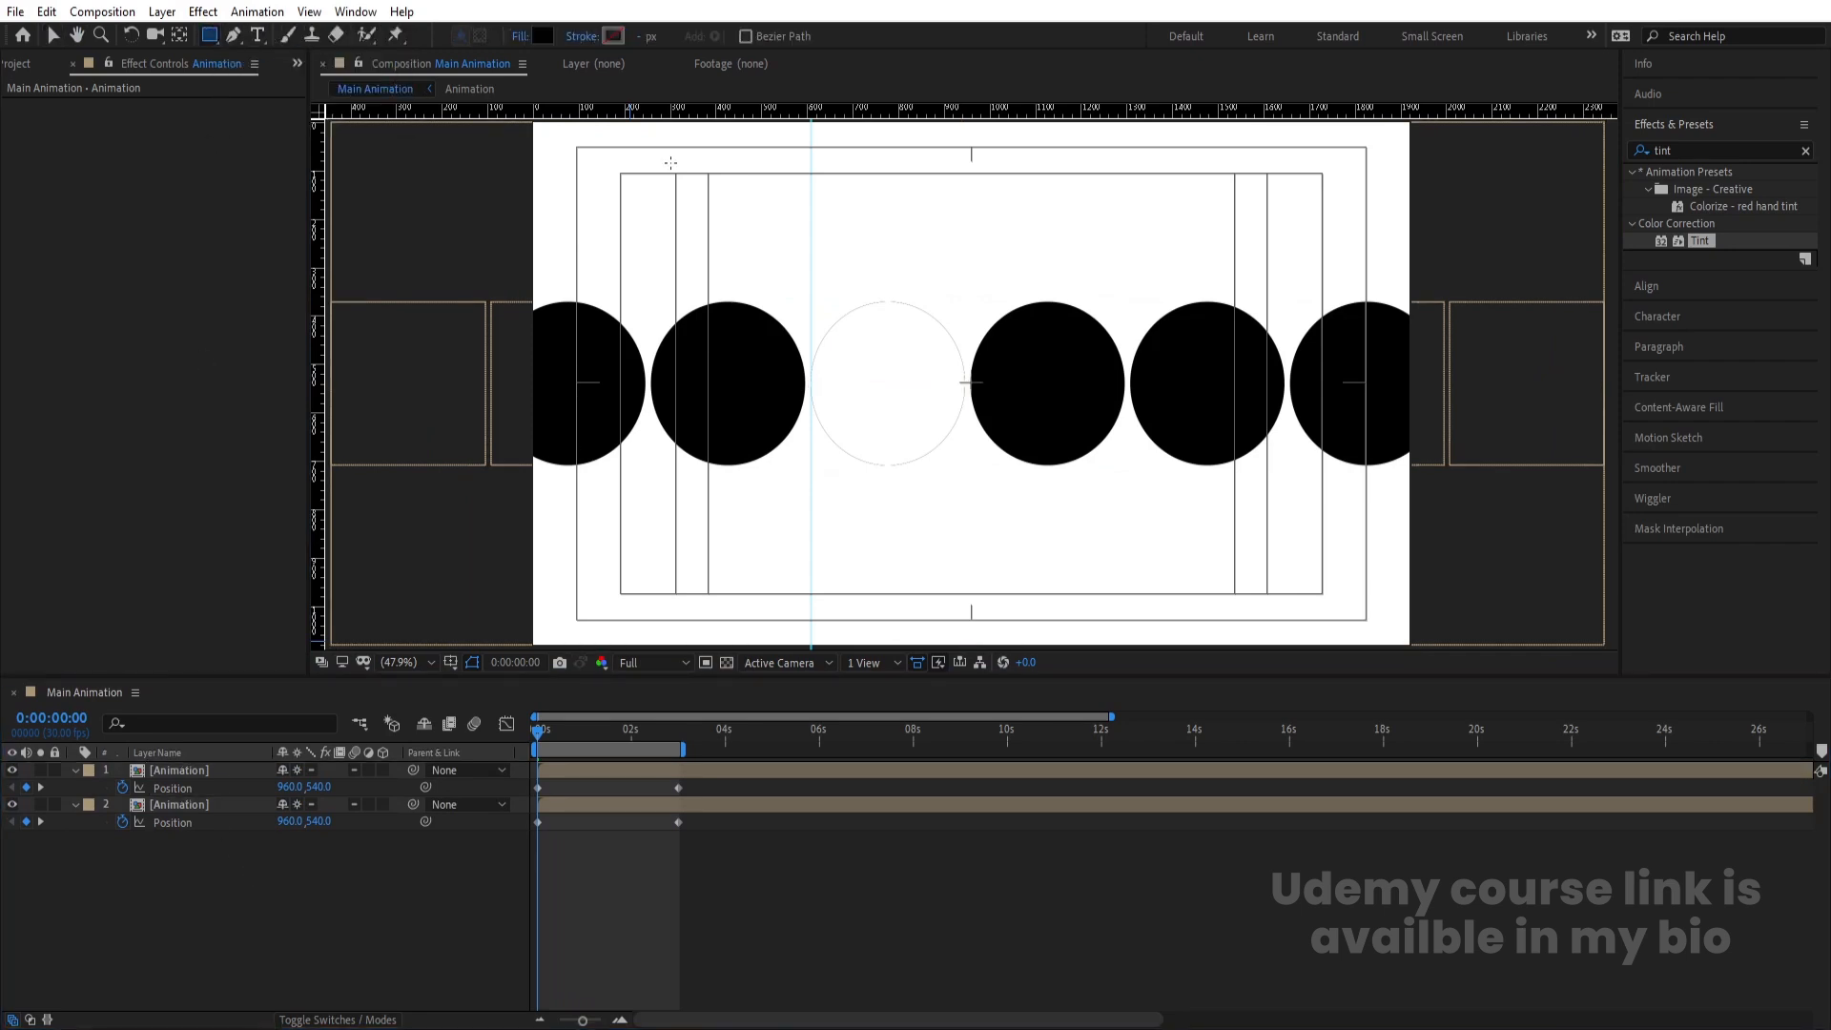
pyautogui.scroll(1, 1005, 380)
pyautogui.scroll(3, 1403, 432)
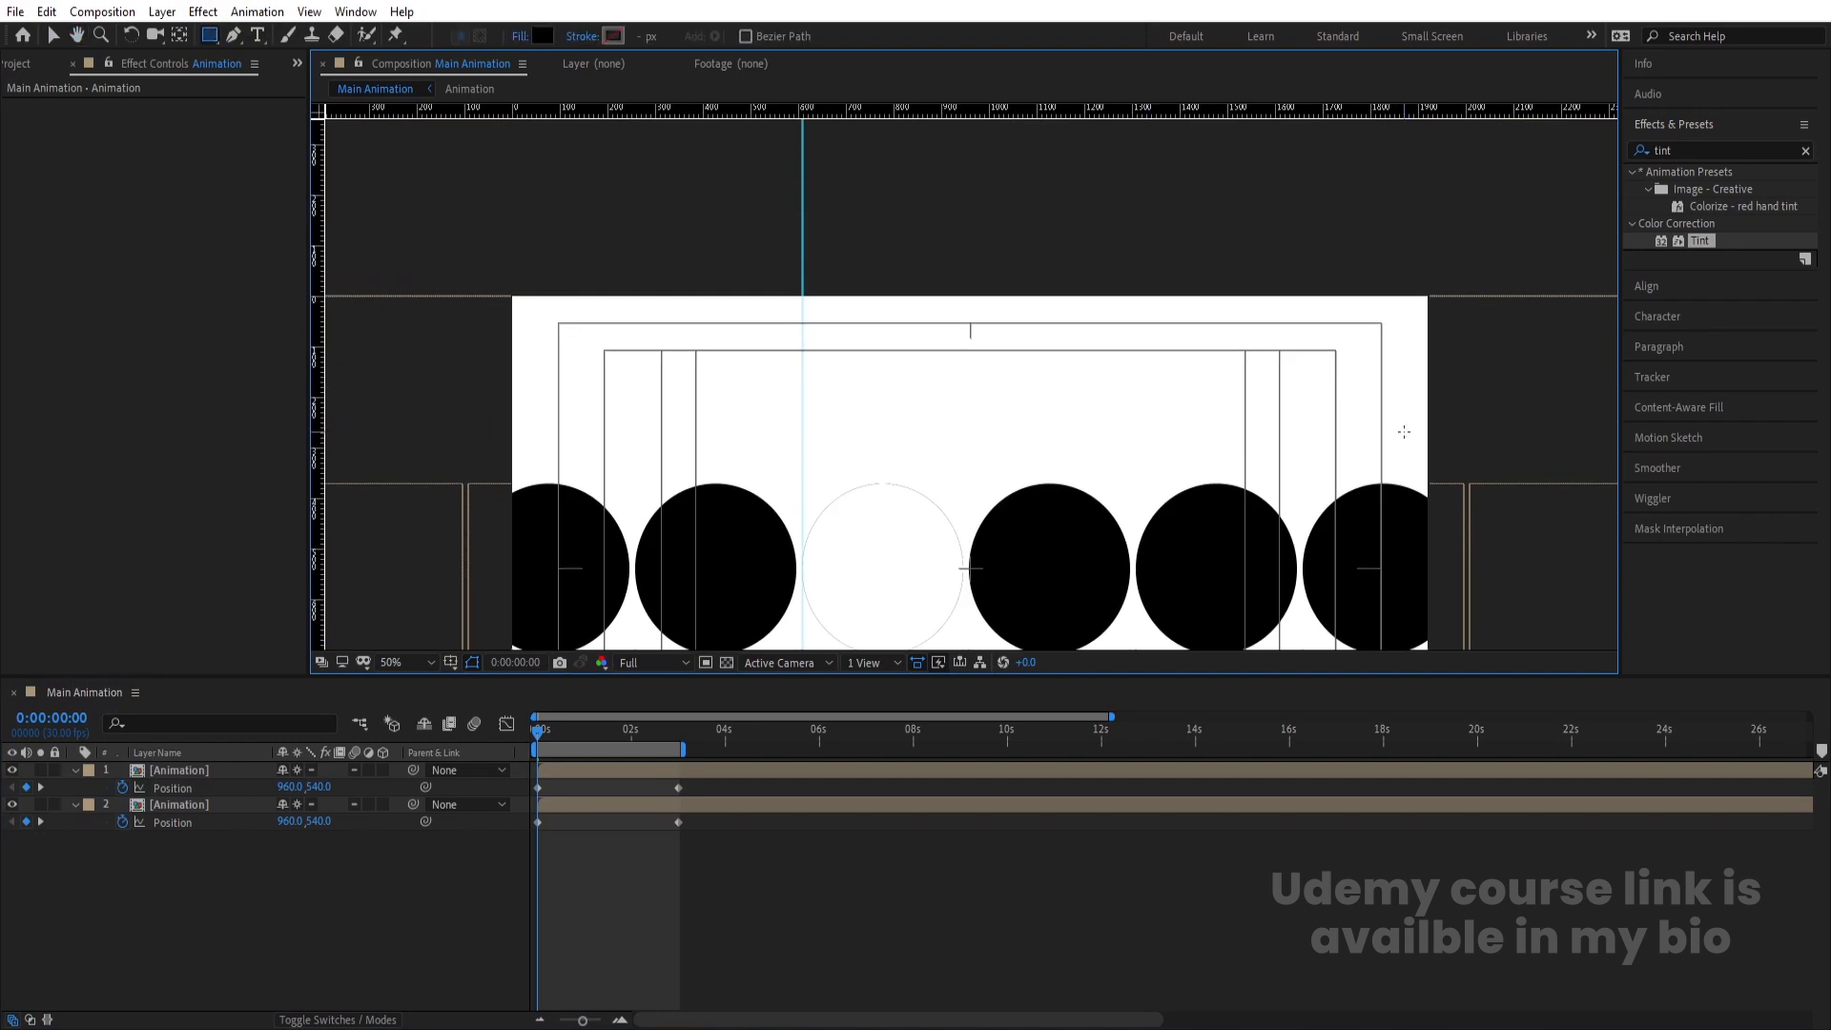
pyautogui.moveTo(1440, 476); pyautogui.dragTo(487, 148)
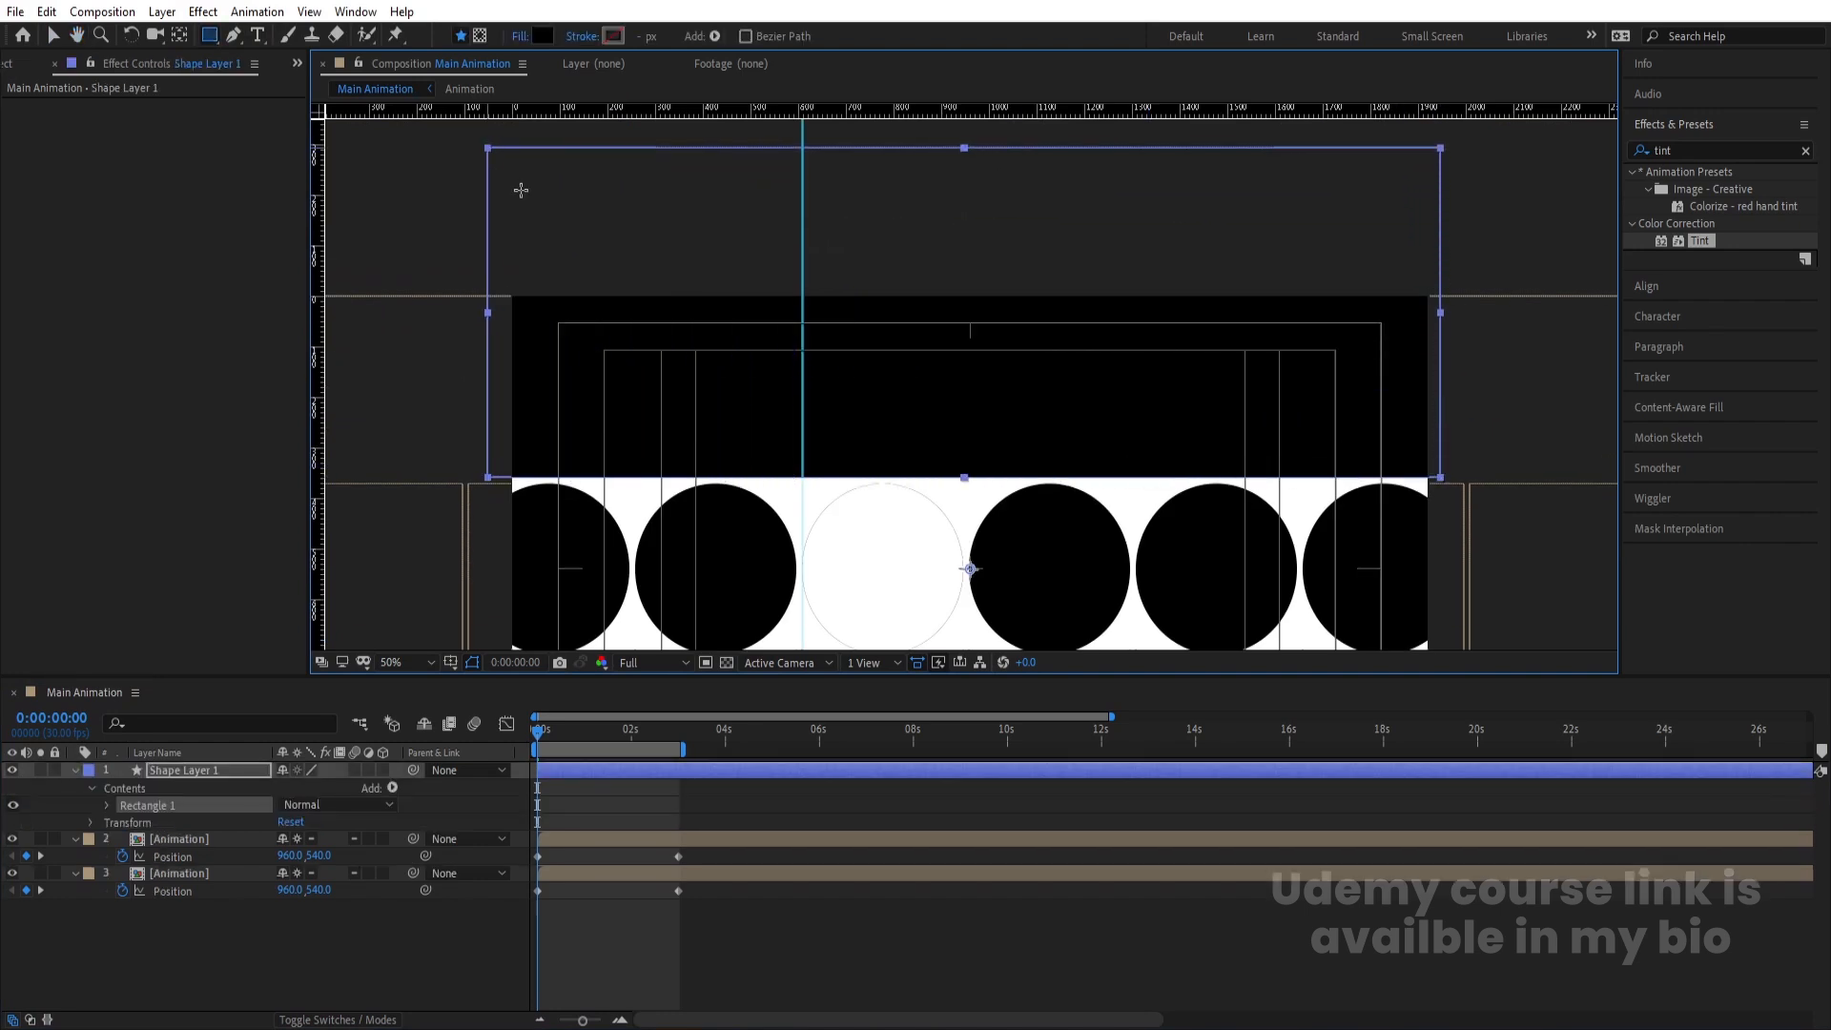
# - Fill the rectangle with red and rename its shape layer "mask"
pyautogui.click(545, 37)
pyautogui.moveTo(507, 421); pyautogui.dragTo(625, 319)
pyautogui.press('Return')
pyautogui.click(213, 772)
pyautogui.press('Return')
pyautogui.write('mask')
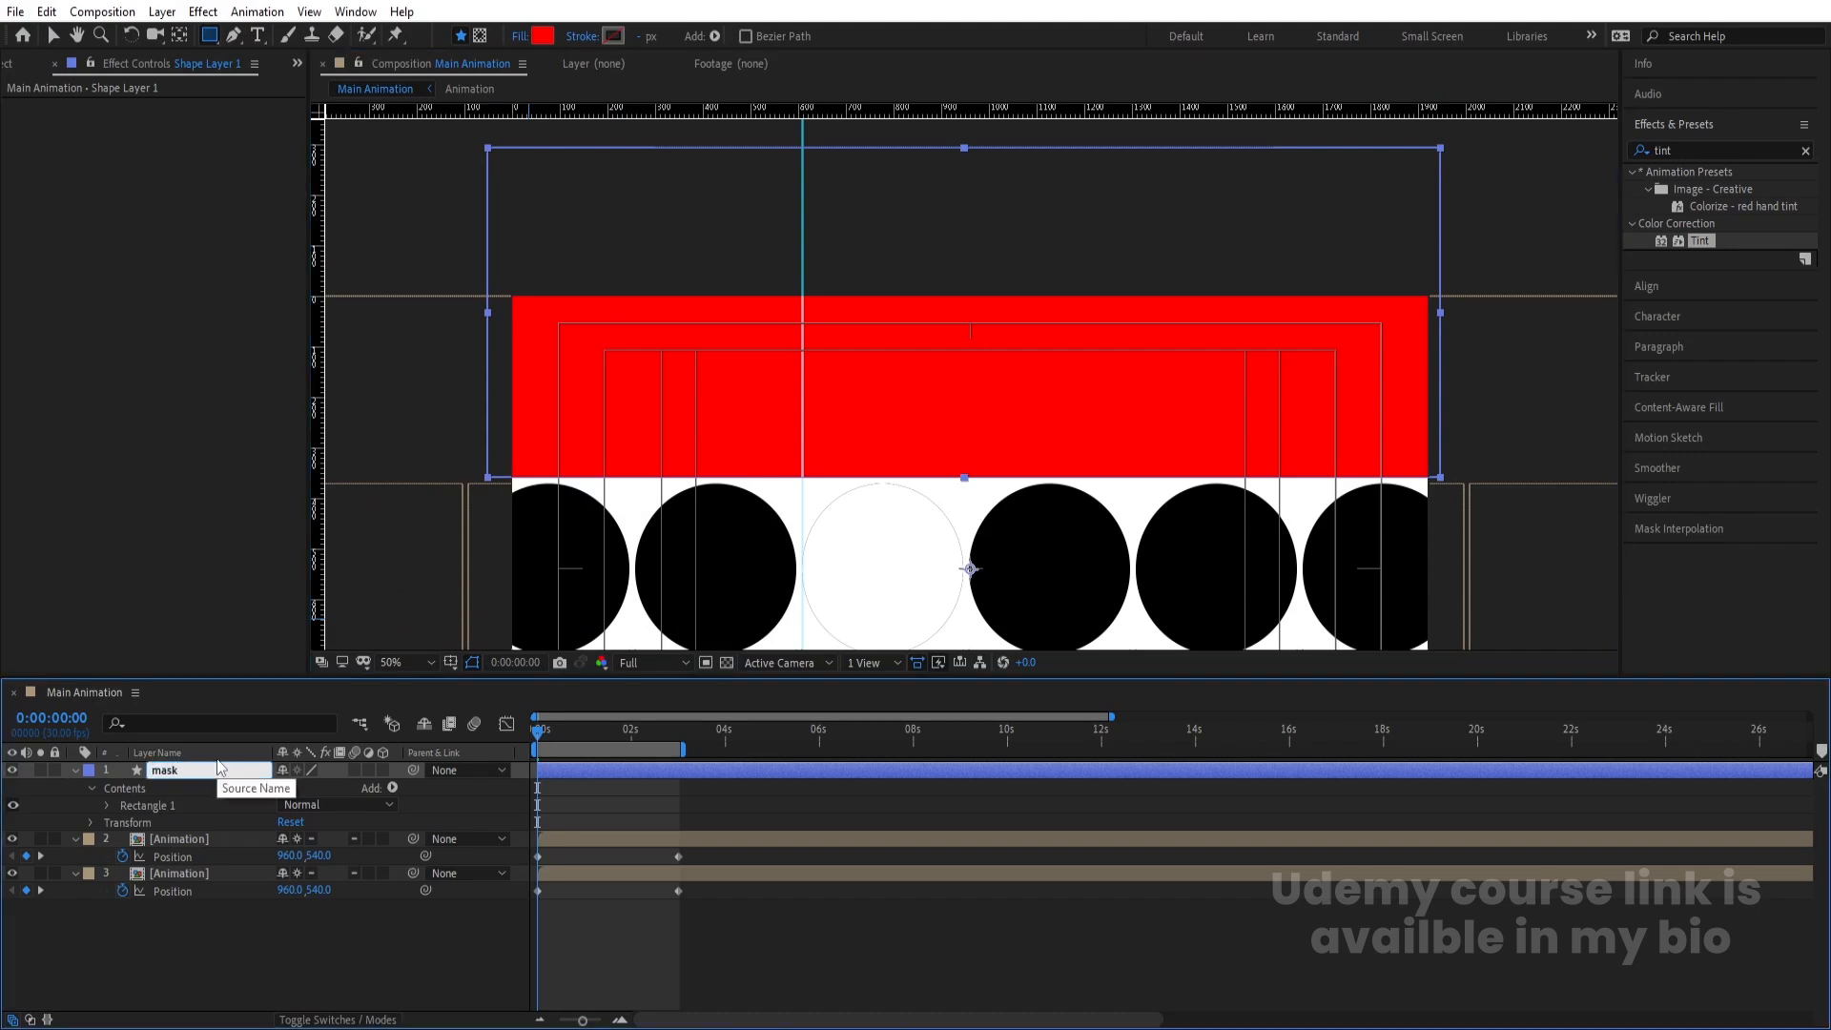
# - Set the upper Animation layer's track matte to Alpha so it uses the mask layer
pyautogui.click(203, 833)
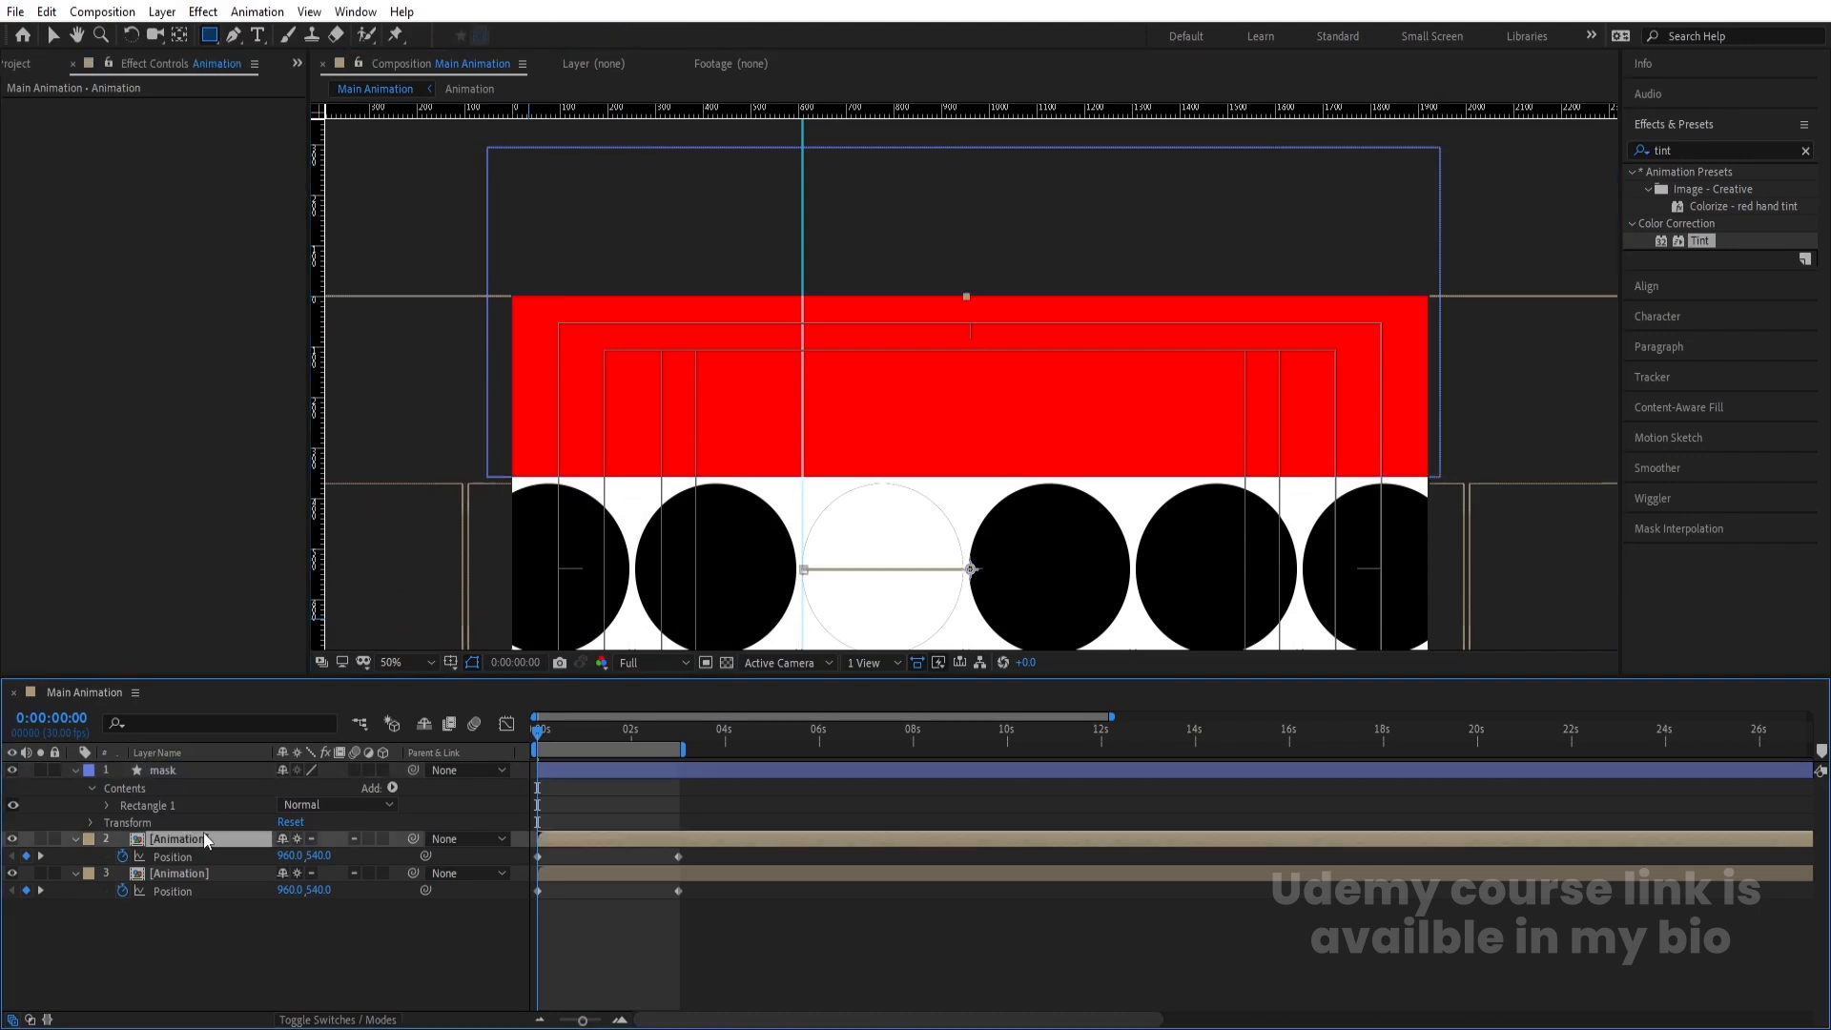
pyautogui.press('F4')
pyautogui.click(398, 843)
pyautogui.click(401, 891)
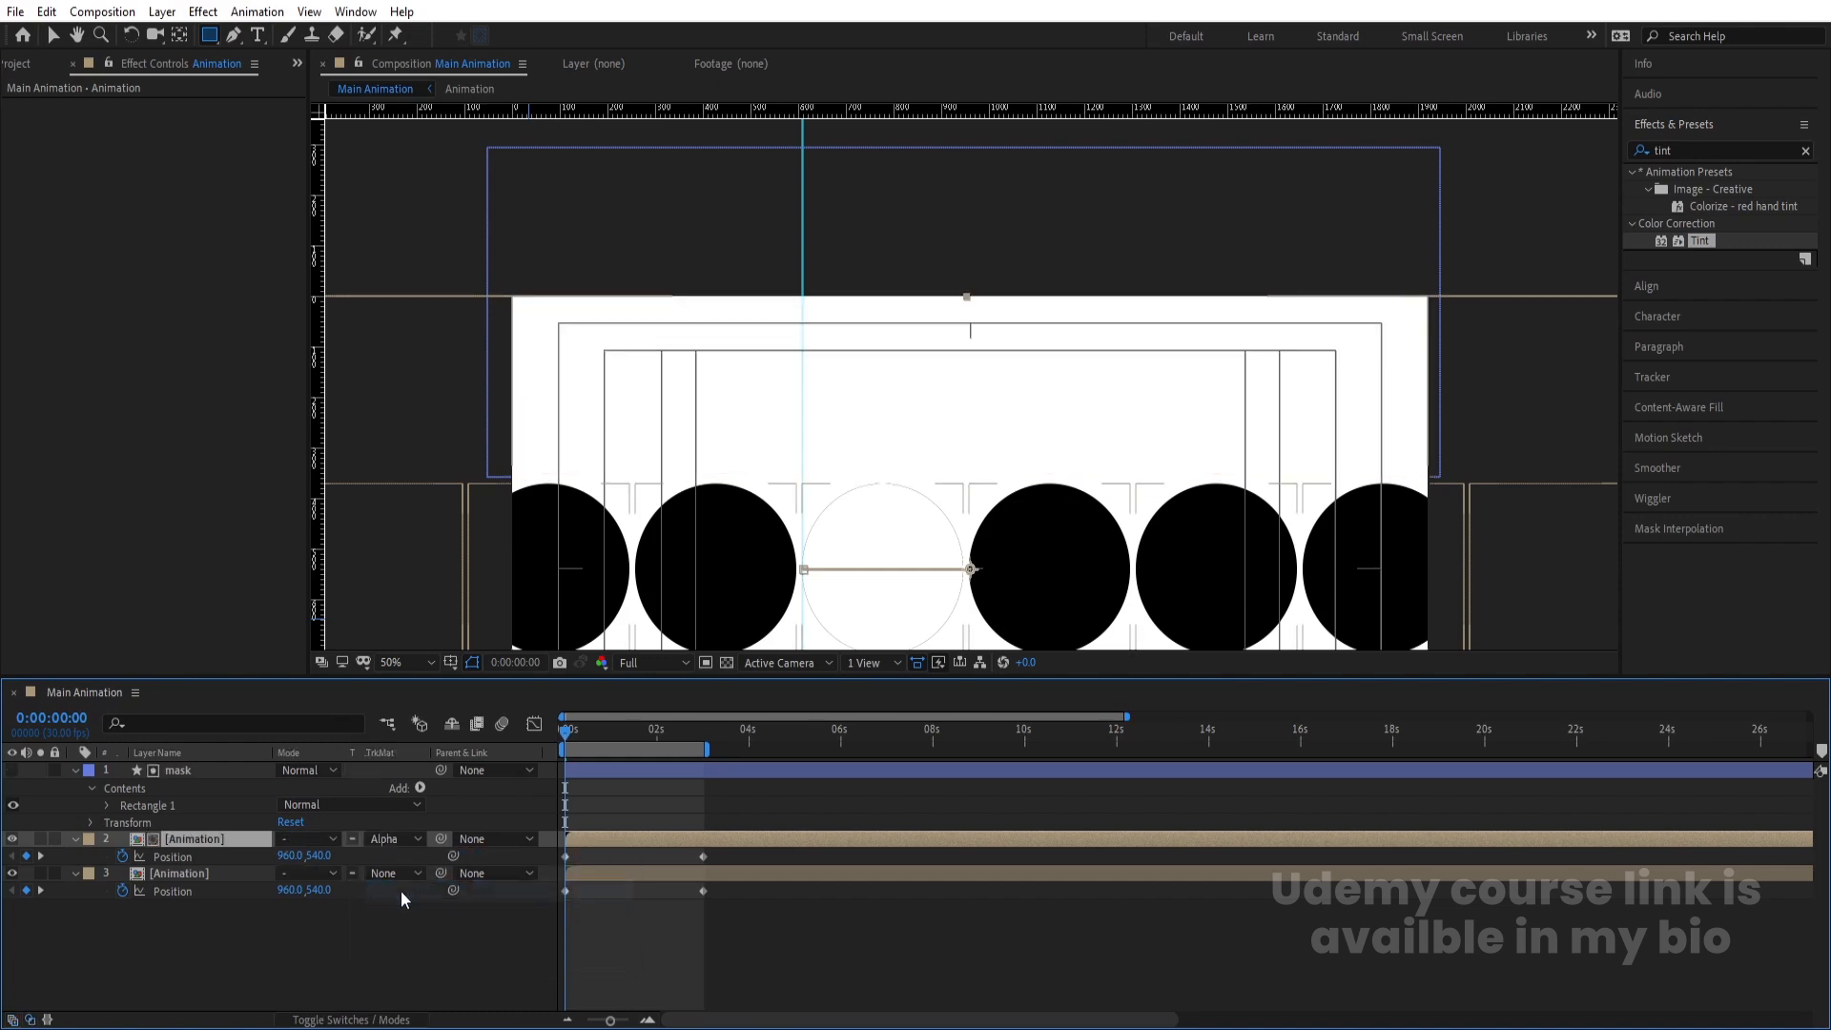
# - Set the matted Animation layer's Y position to 177 on both keyframes, fit the composition in the viewer and preview it
pyautogui.click(172, 856)
pyautogui.moveTo(298, 855); pyautogui.dragTo(45, 801)
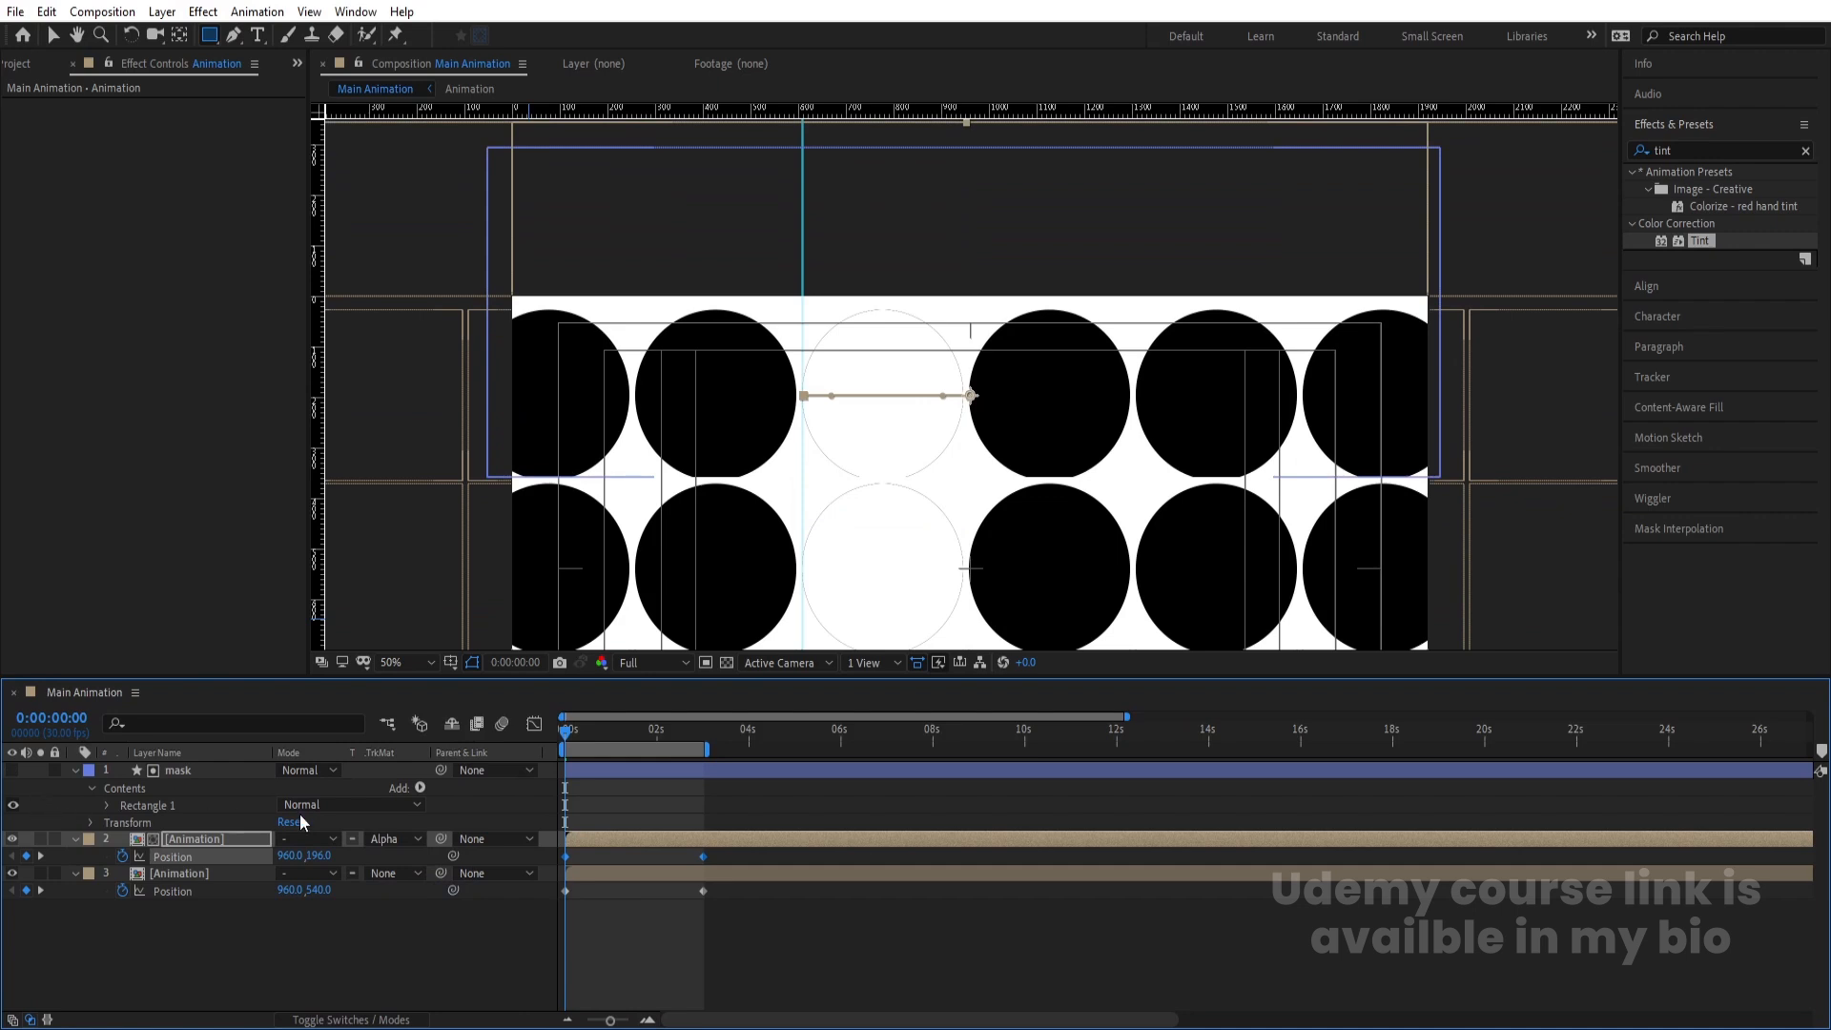
pyautogui.hotkey('ctrl', 'z')
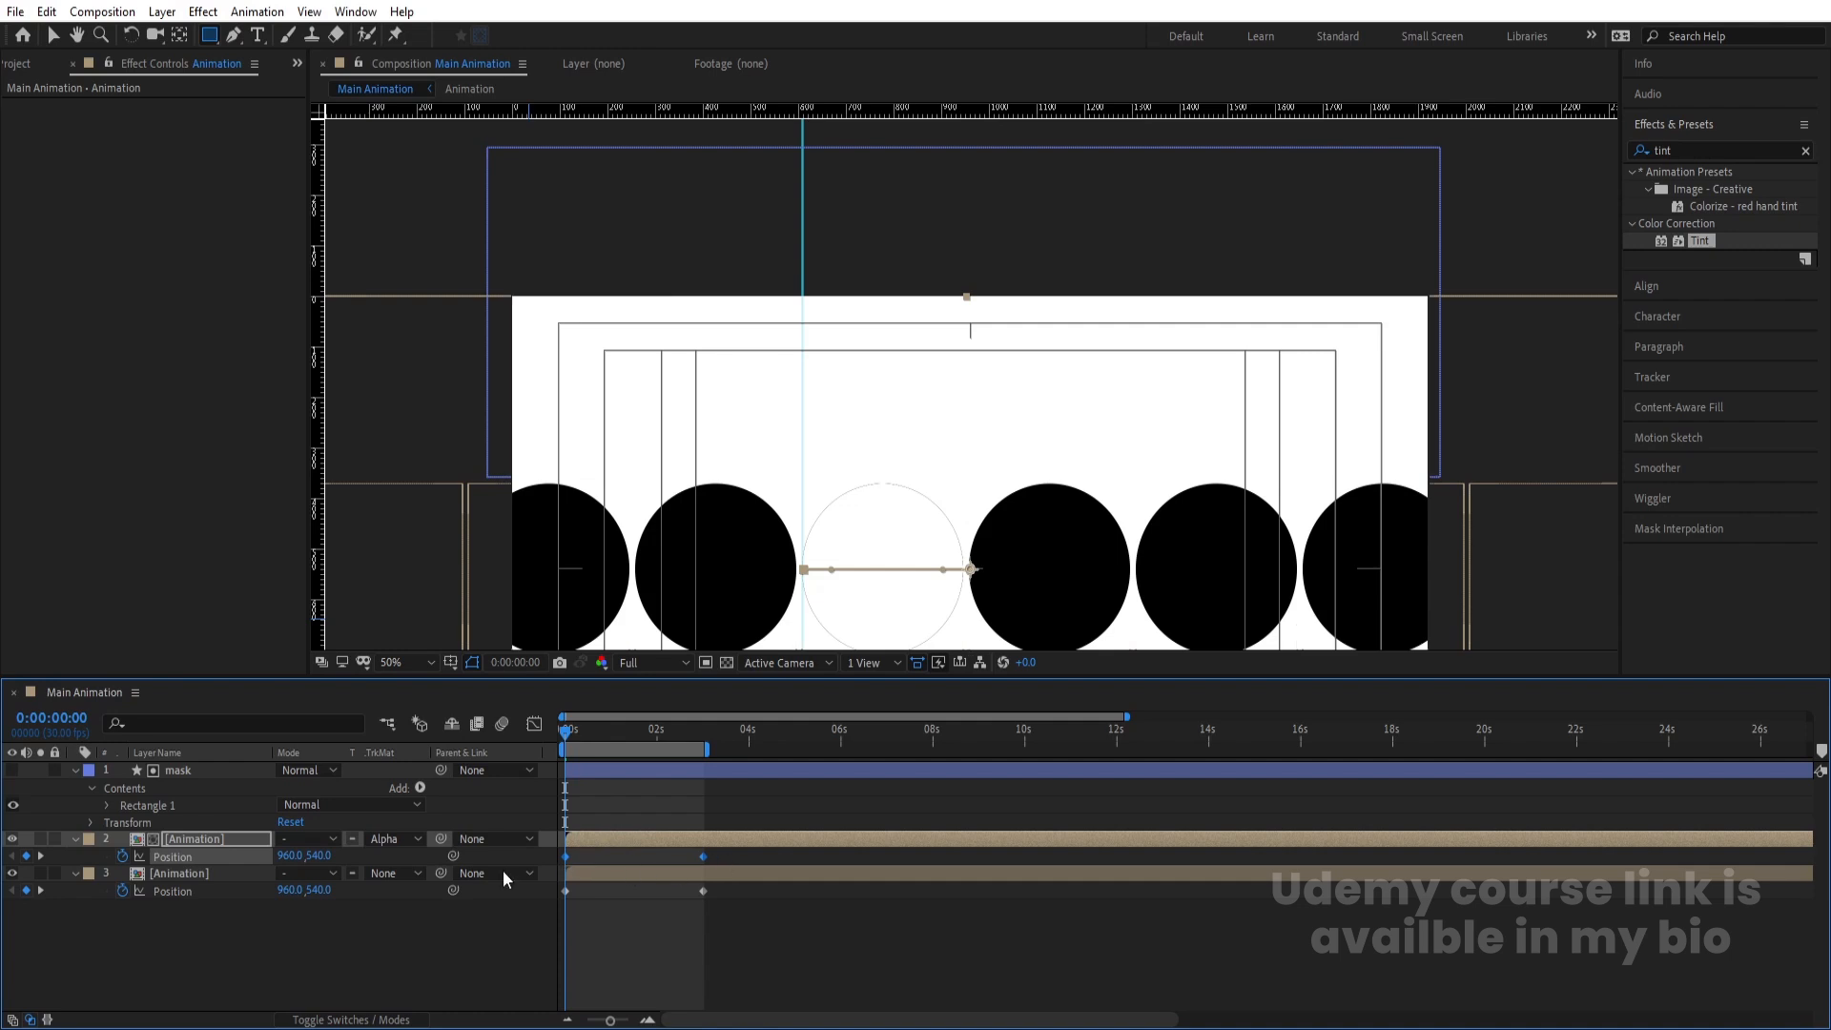
pyautogui.moveTo(331, 860); pyautogui.dragTo(64, 781)
pyautogui.click(403, 662)
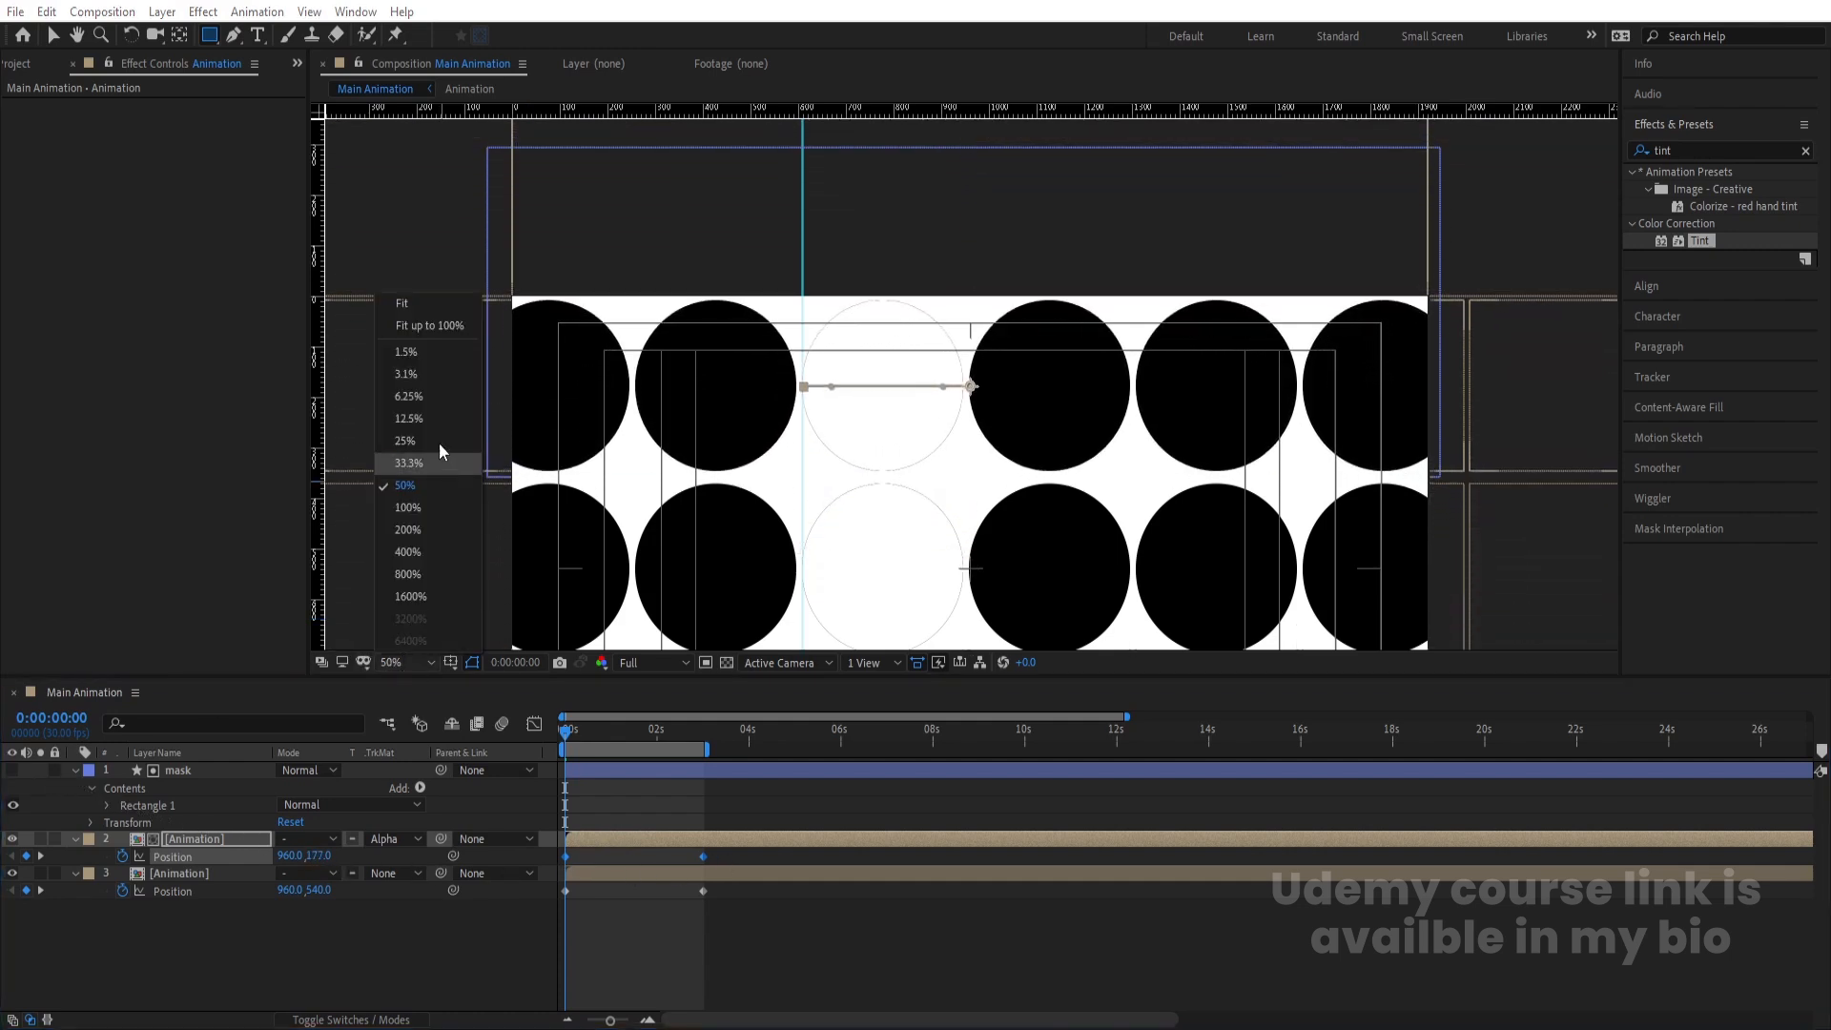
pyautogui.click(412, 301)
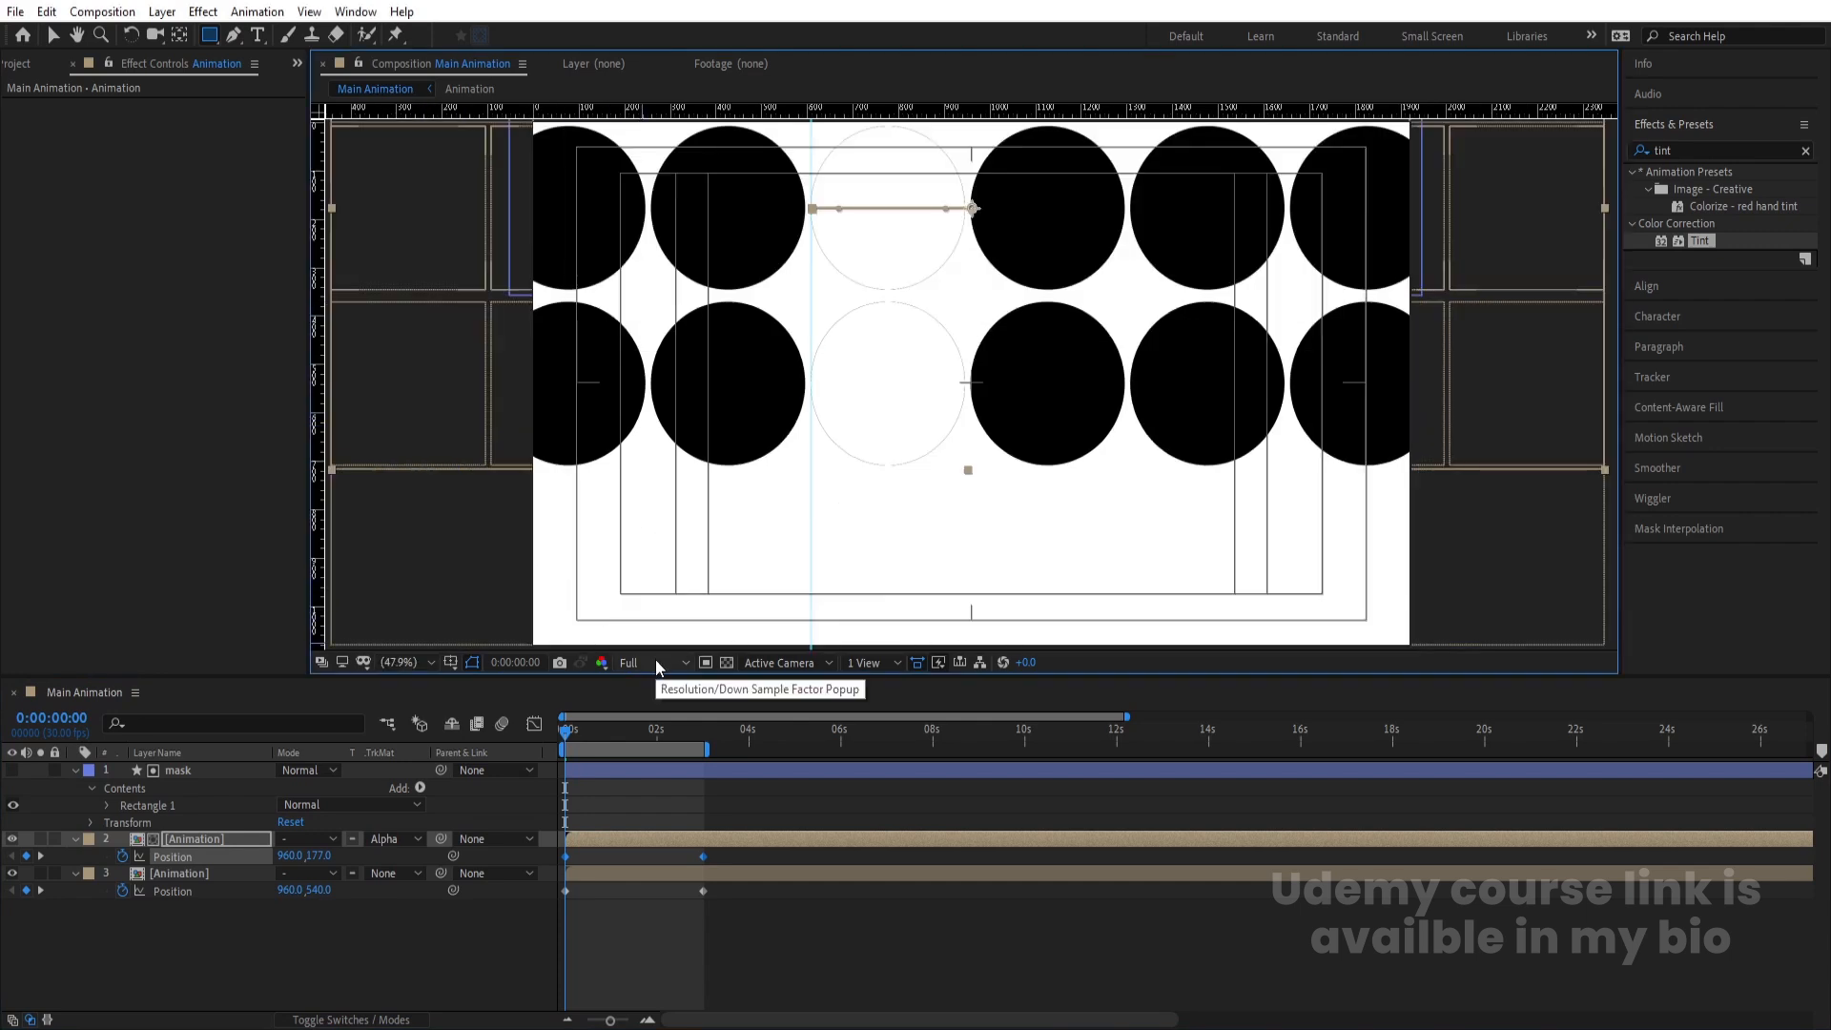
pyautogui.press('space')
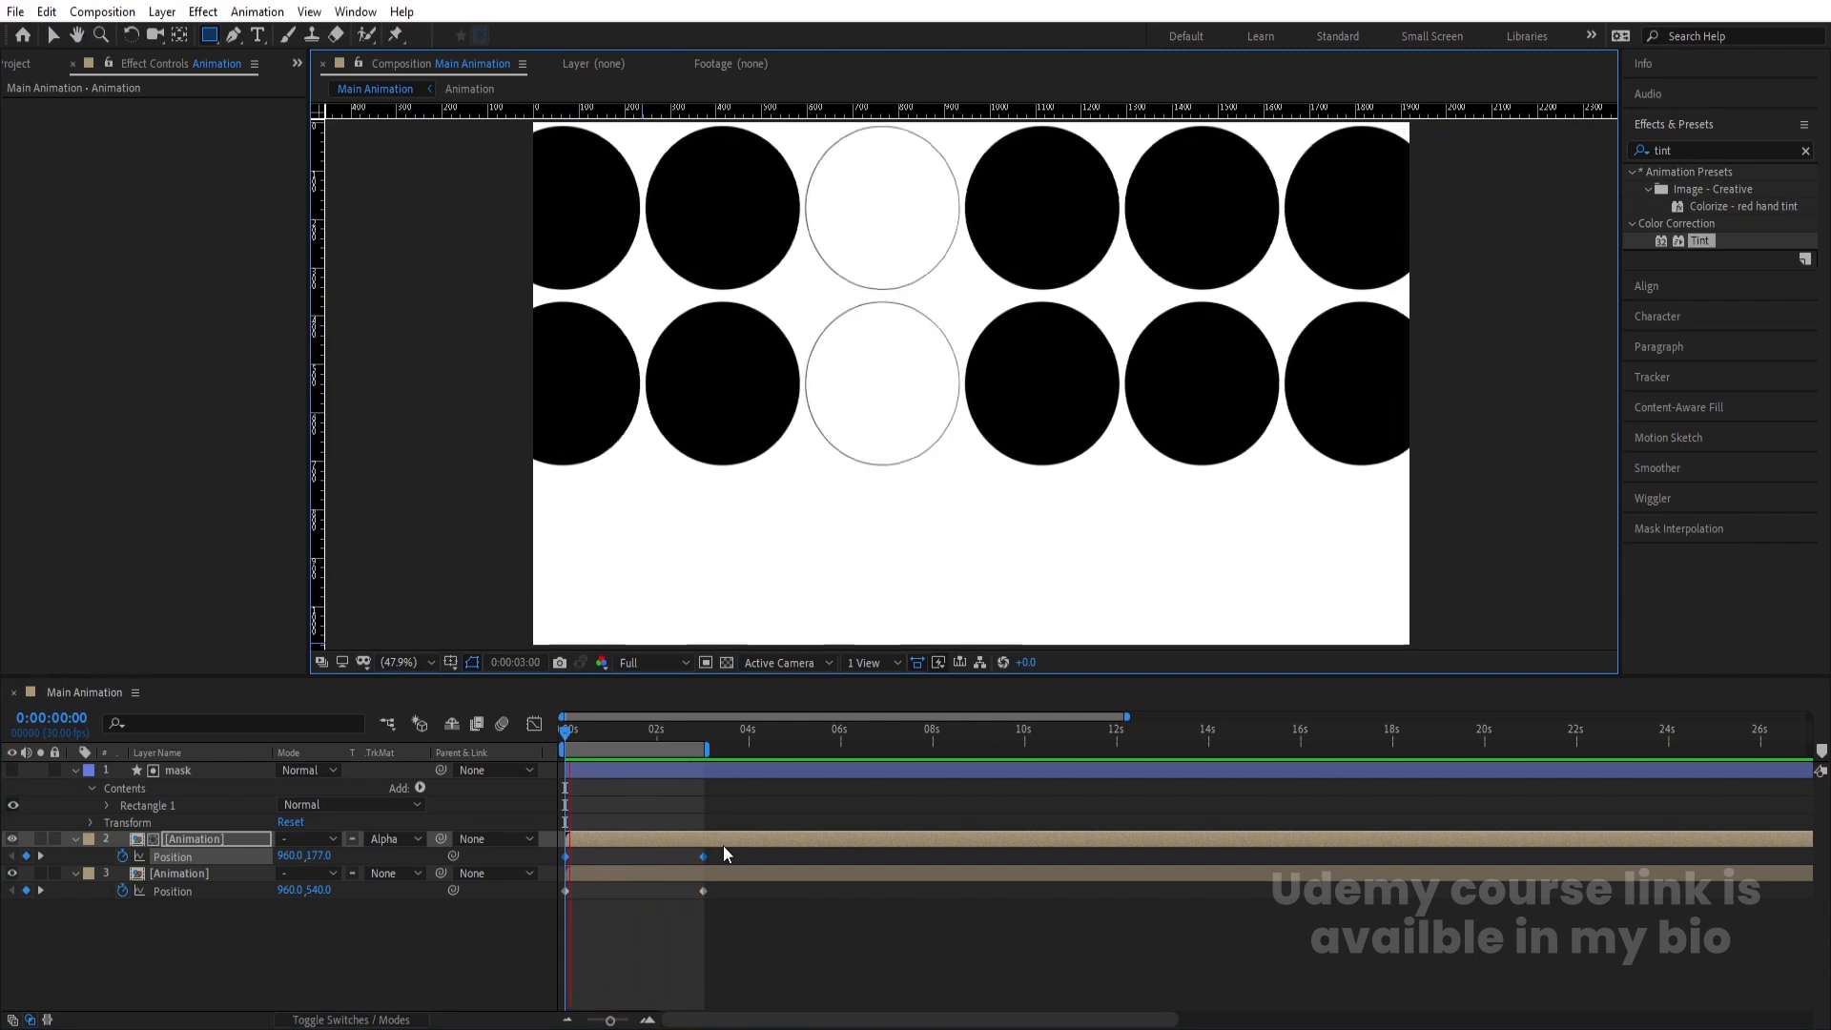
pyautogui.press('space')
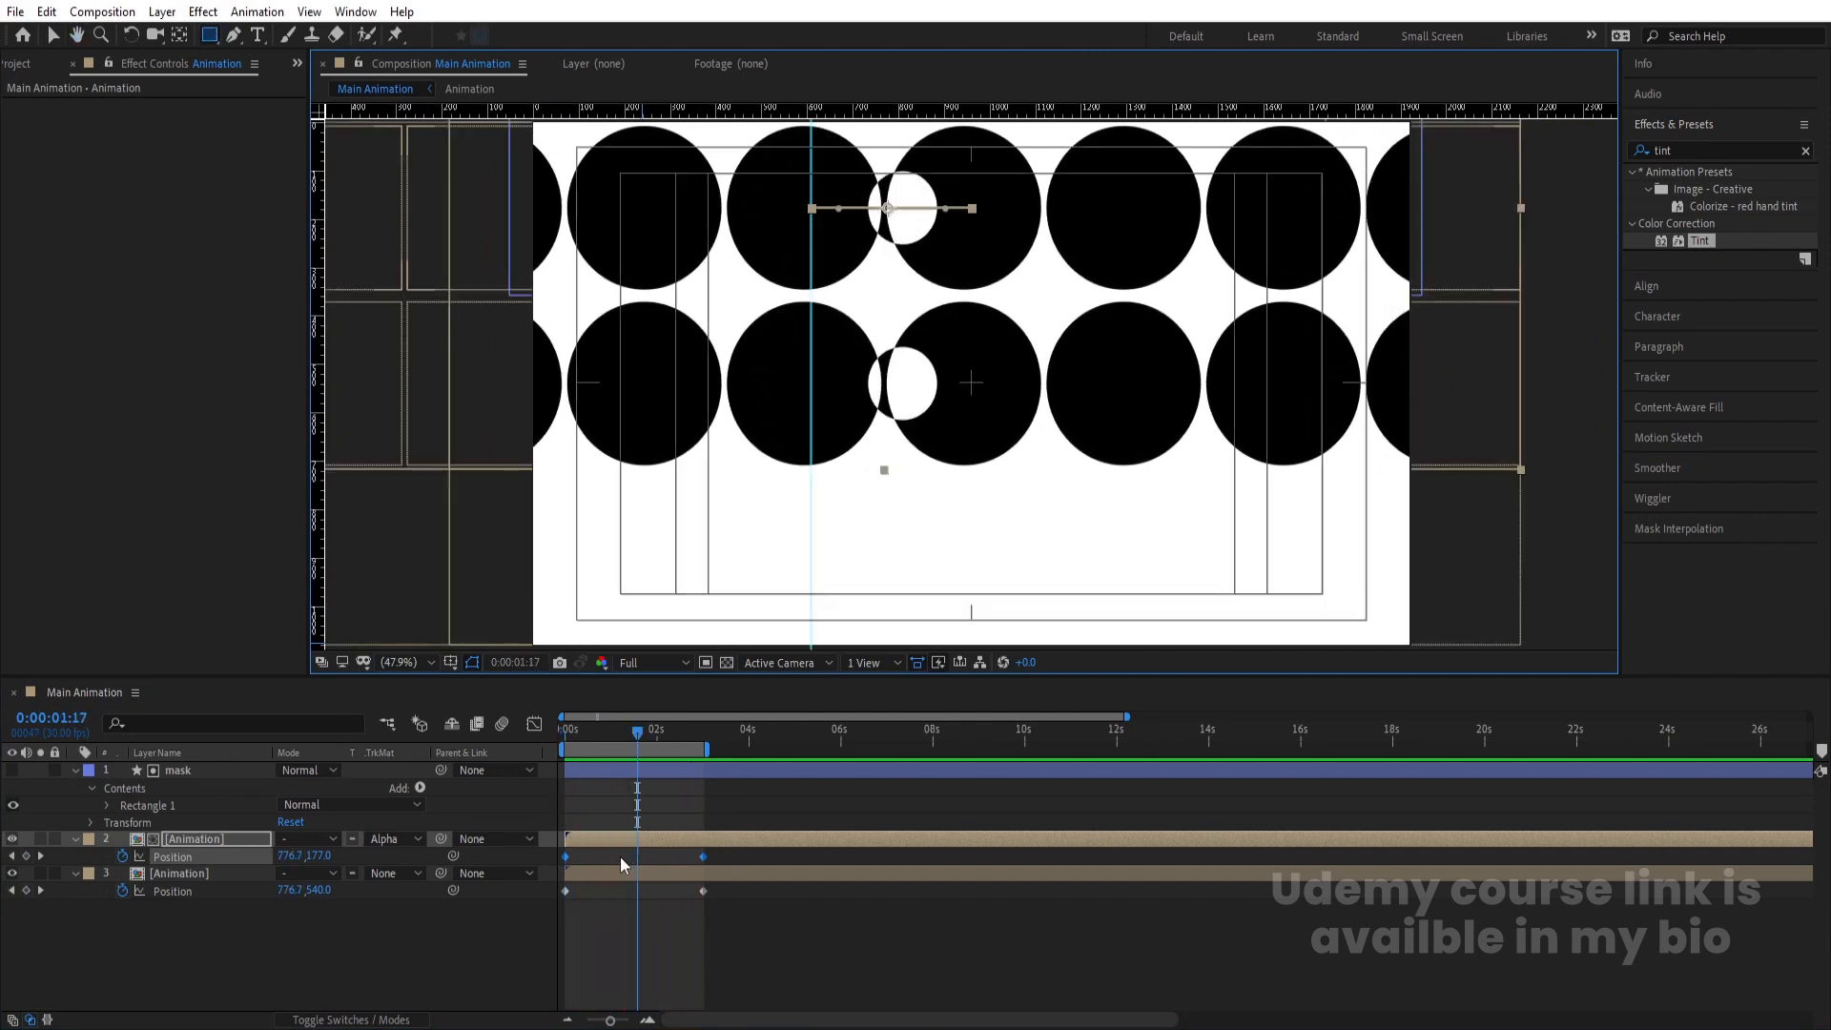
# - Try time-reversing the matted Animation layer's two Position keyframes, preview the motion and undo the change
pyautogui.press('Home')
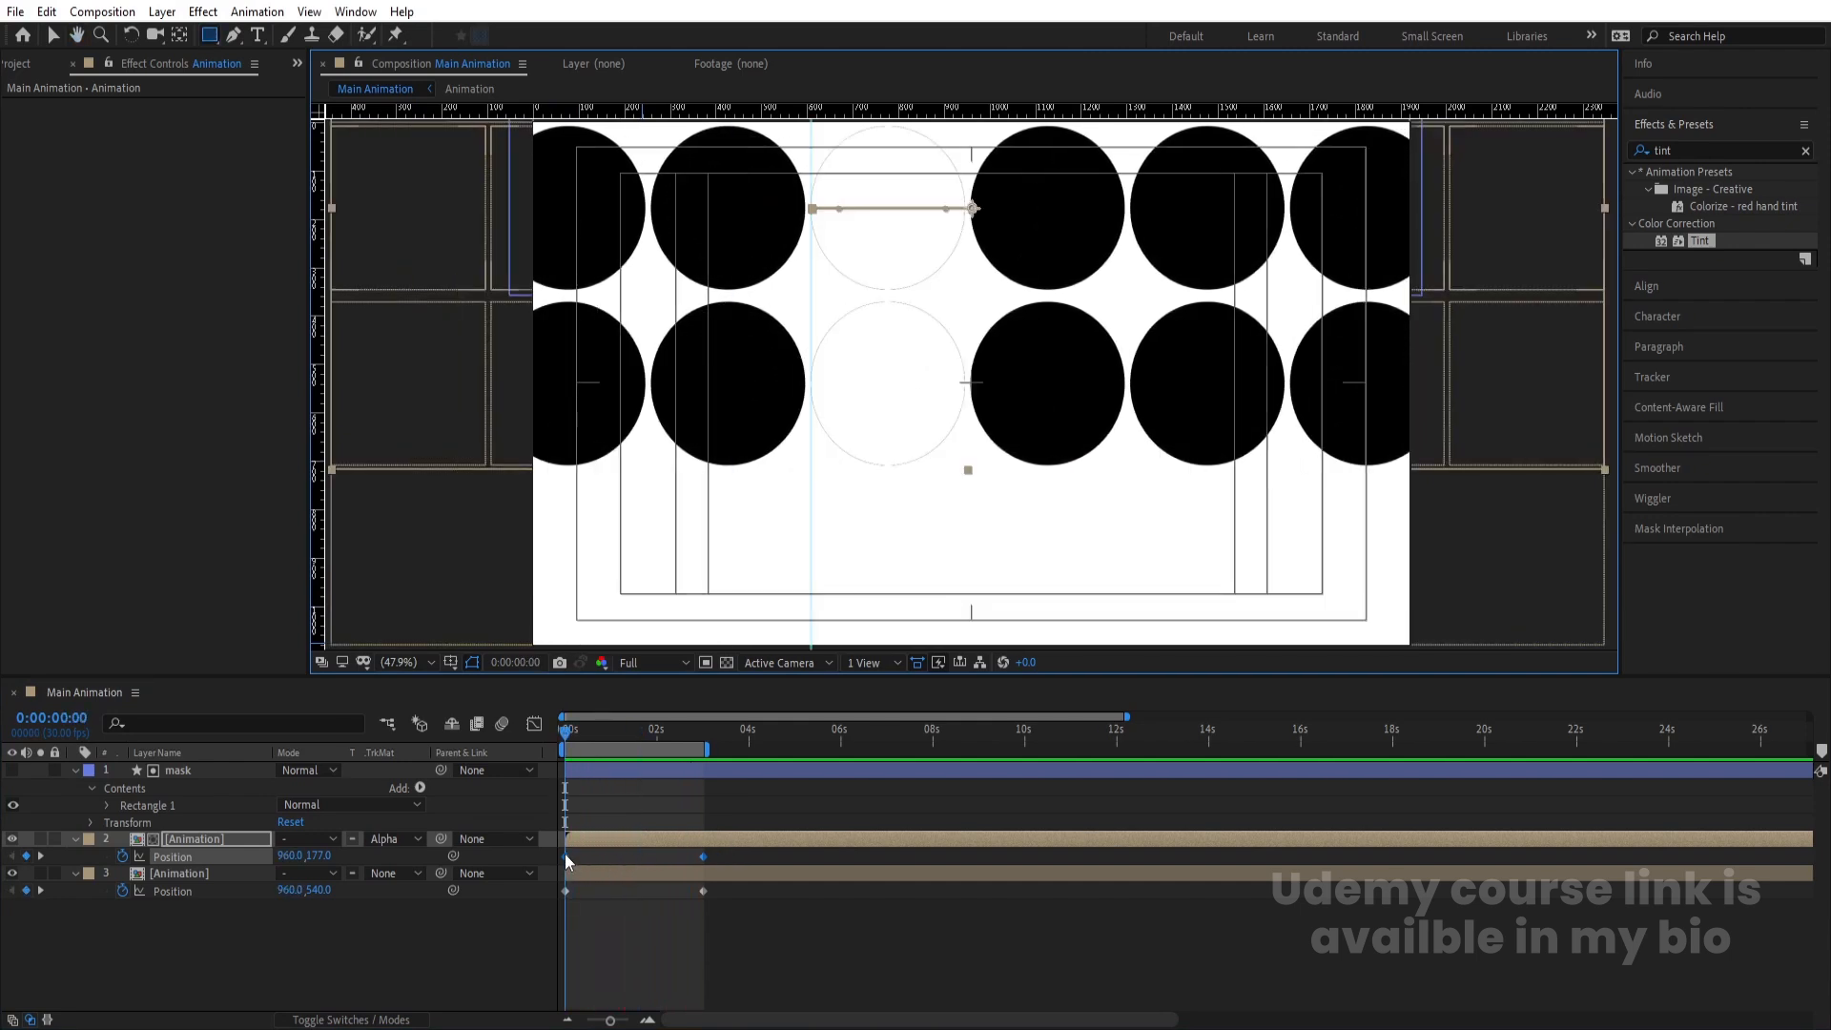
pyautogui.rightClick(567, 855)
pyautogui.moveTo(605, 843)
pyautogui.click(927, 1029)
pyautogui.press('space')
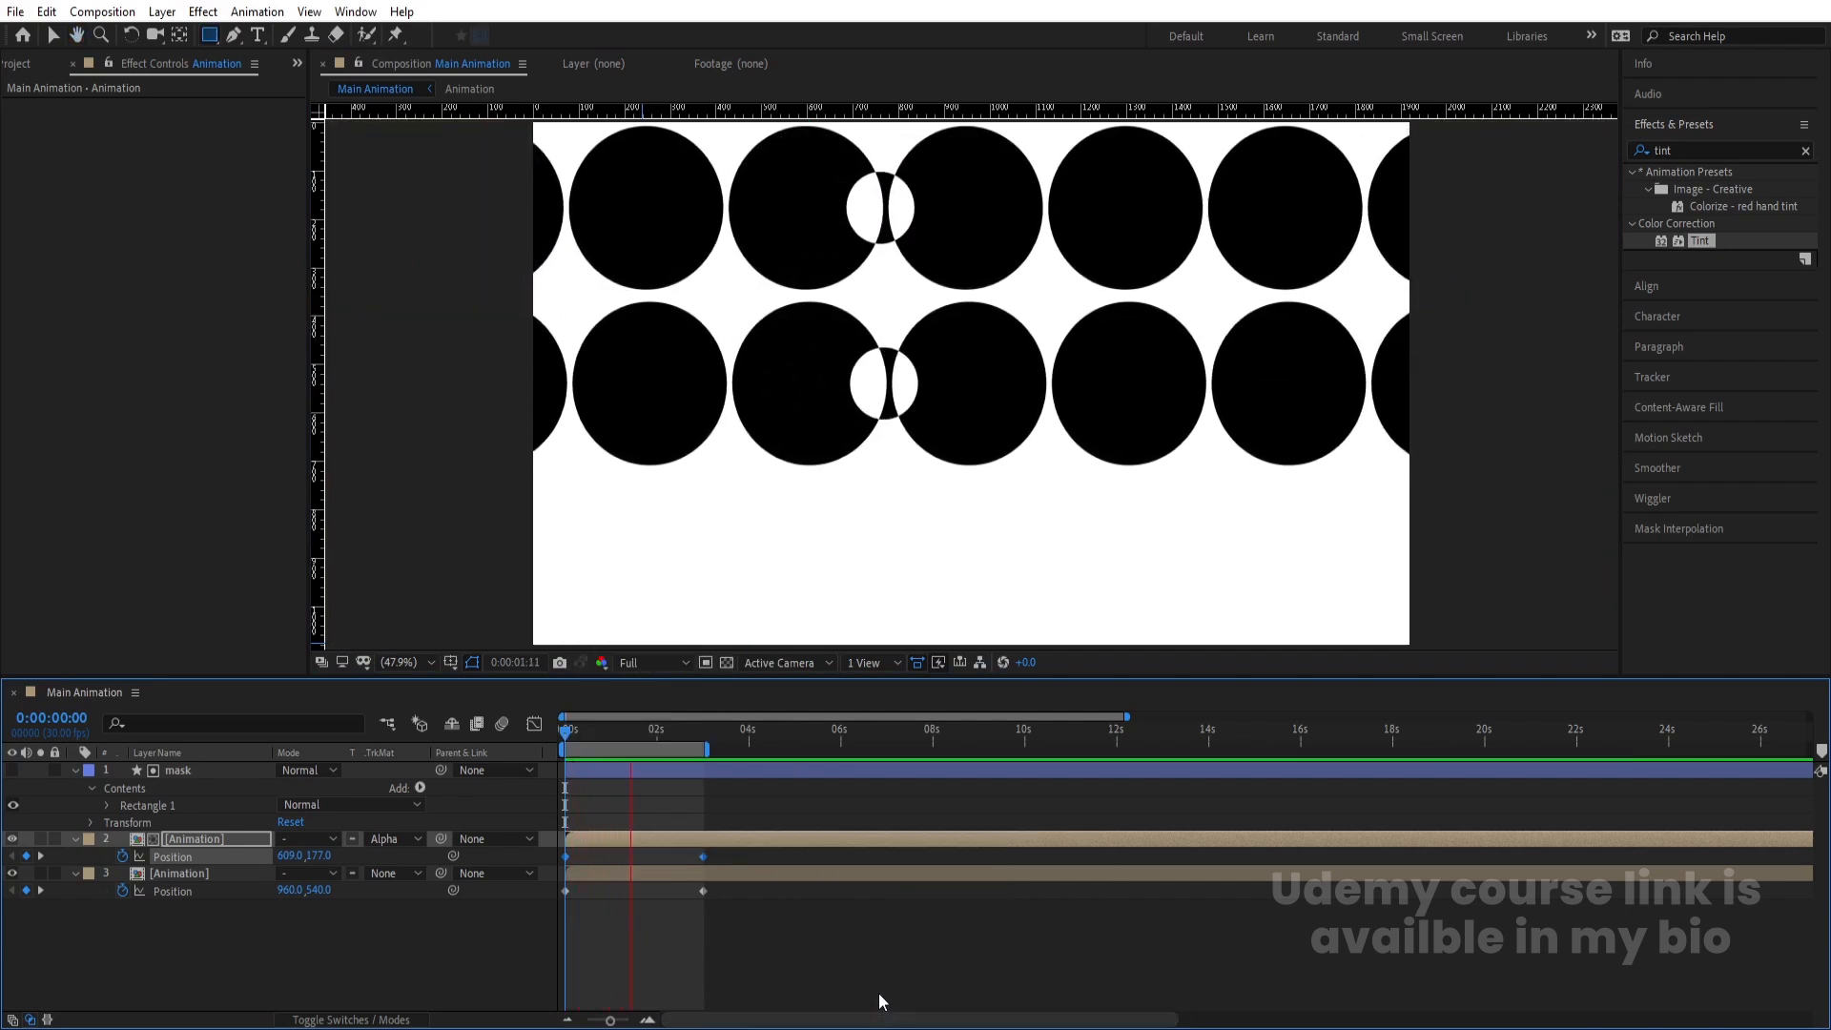
pyautogui.press('space')
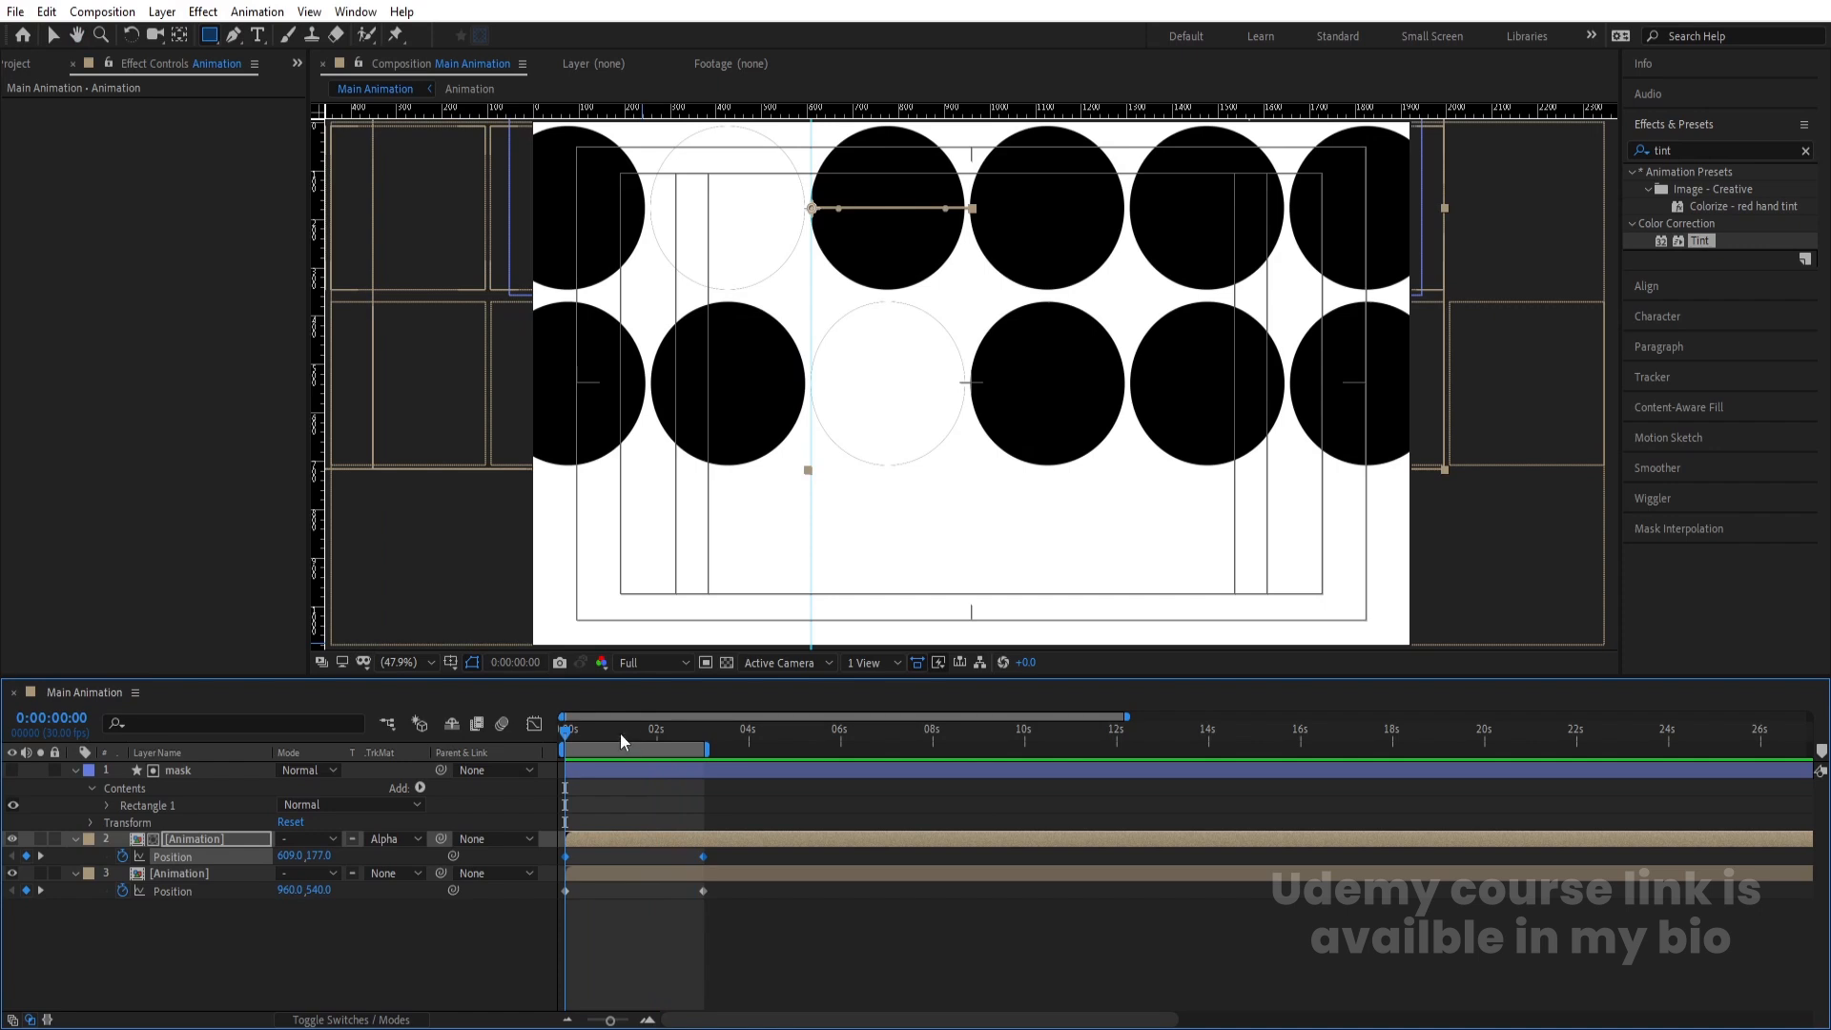
pyautogui.hotkey('ctrl', 'z')
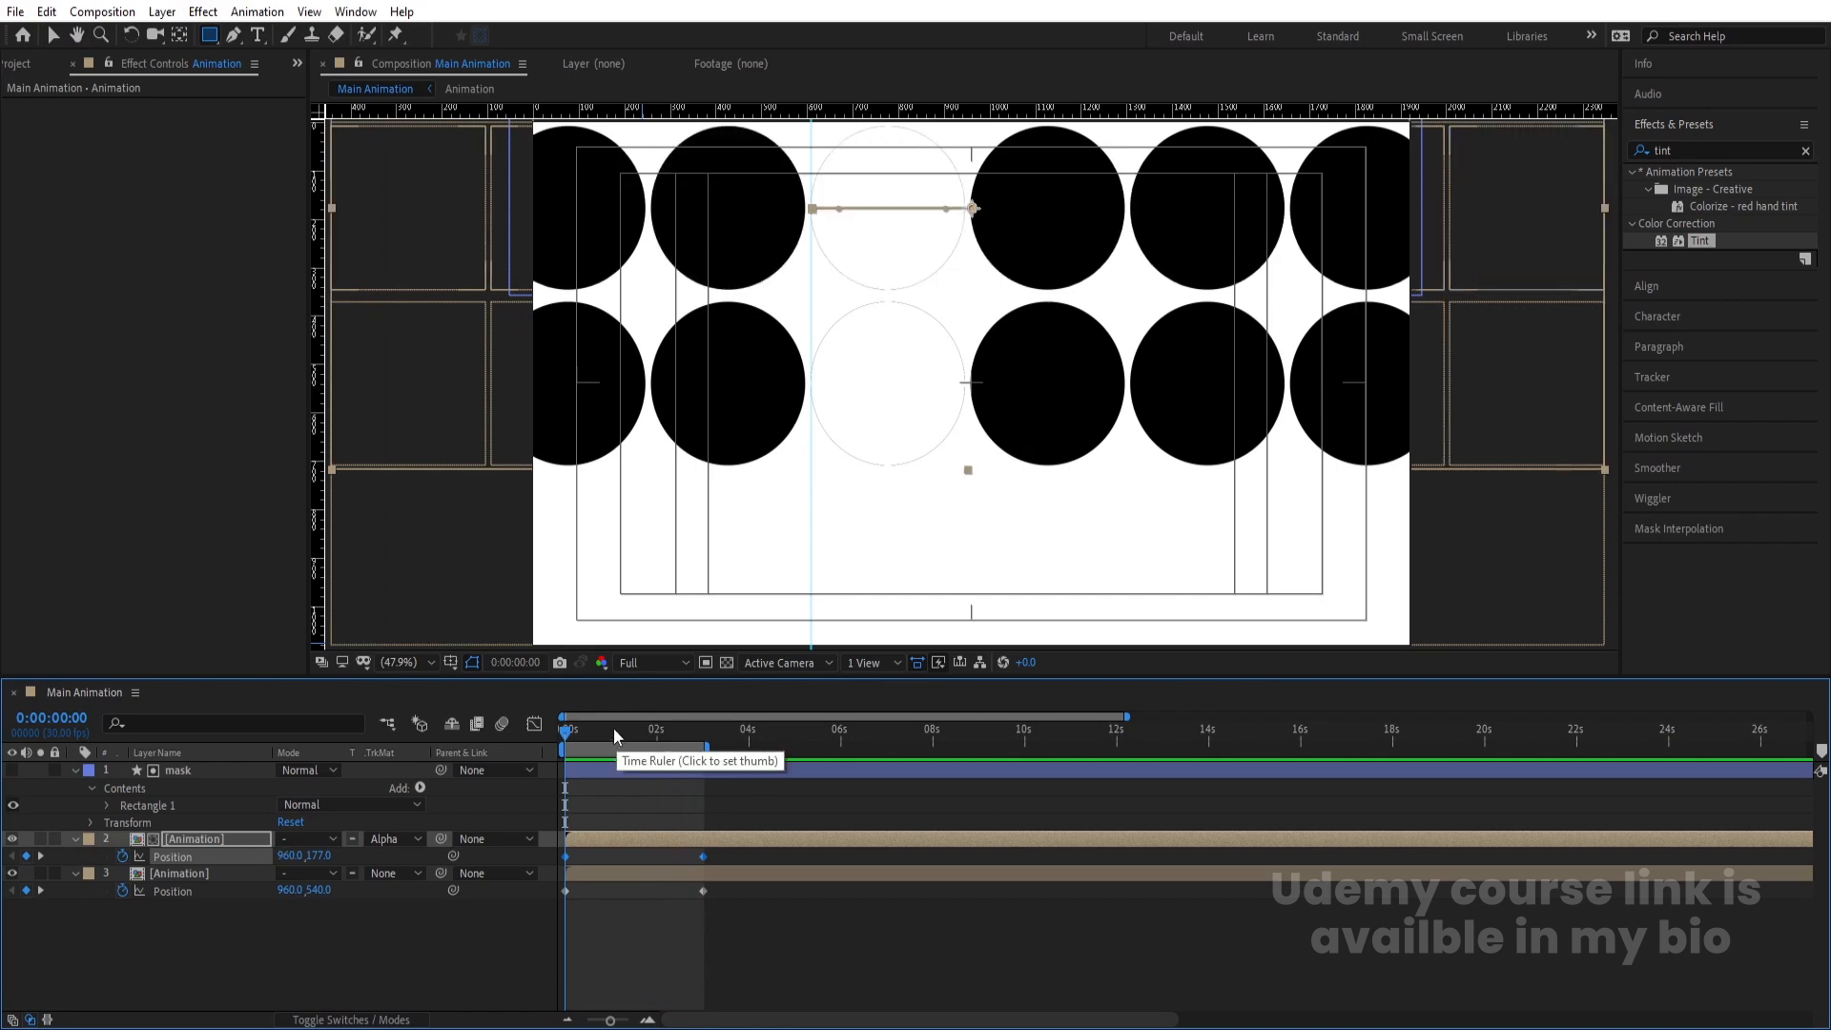
# - Delete the matted Animation layer's Position keyframes and flip it horizontally with a Scale of -100, 100%, previewing the result
pyautogui.press('Delete')
pyautogui.click(236, 837)
pyautogui.press('s')
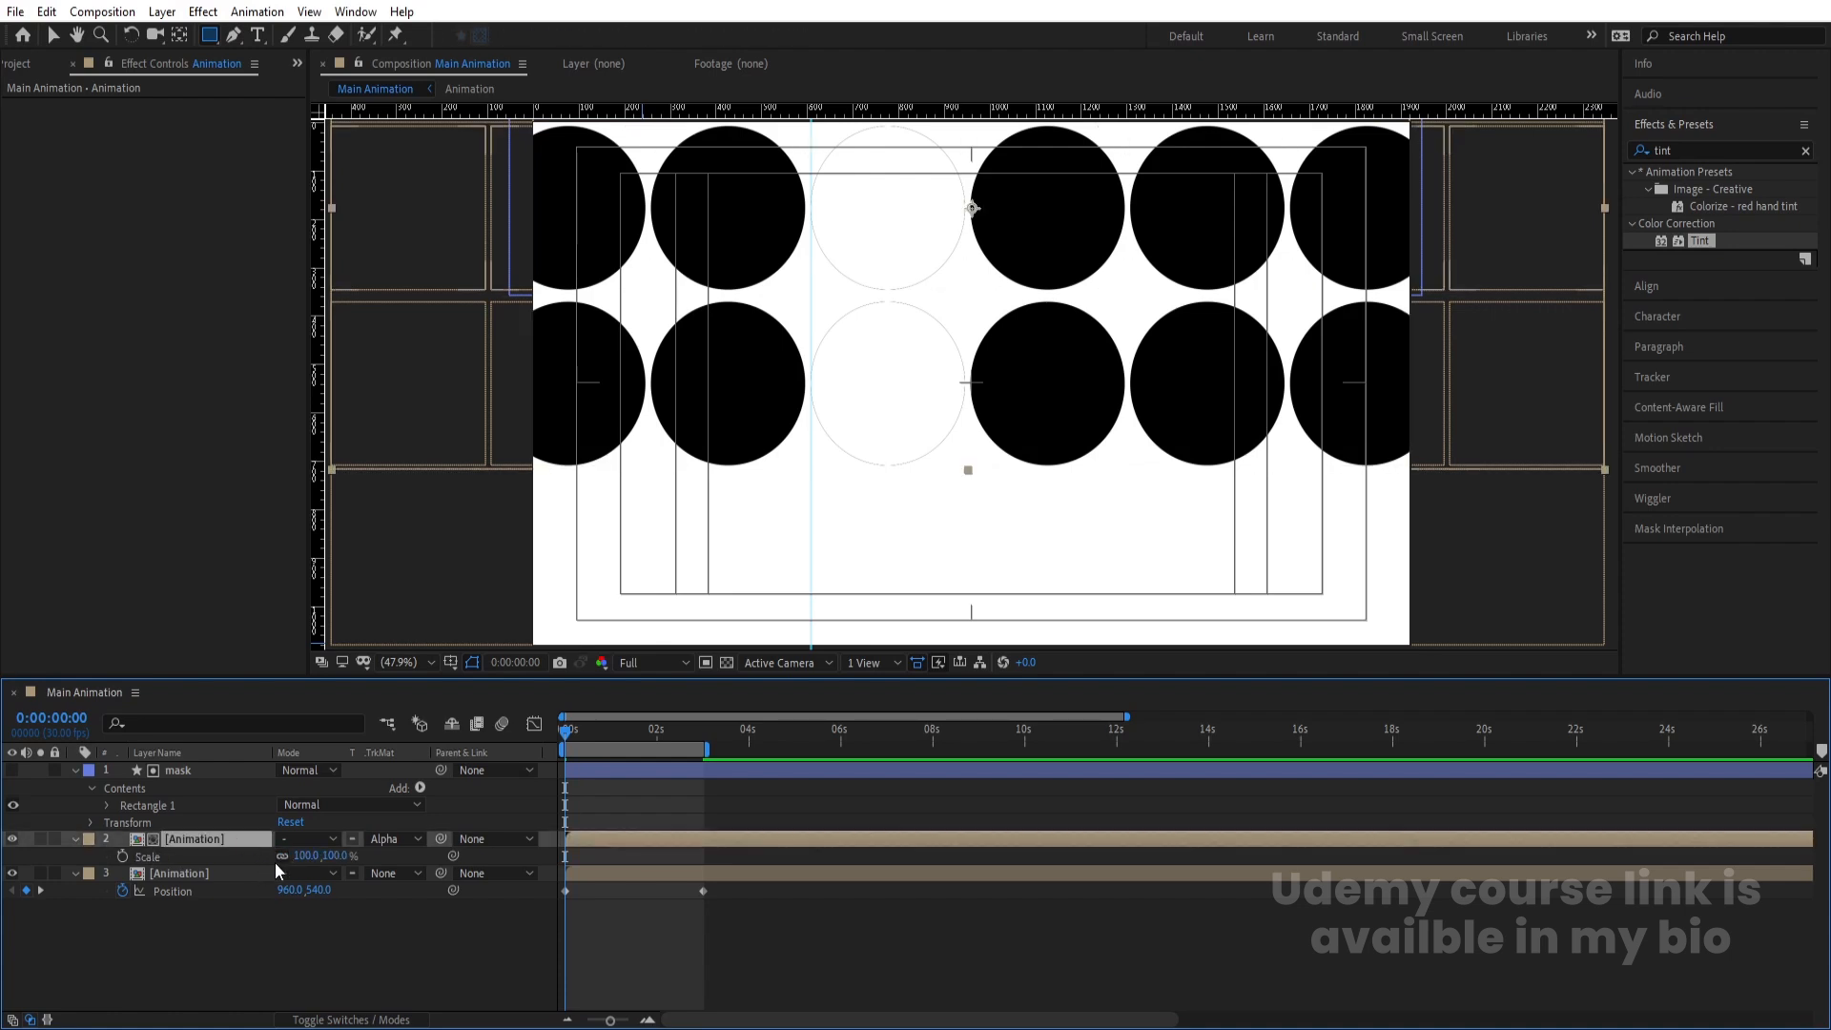
pyautogui.click(301, 856)
pyautogui.write('-100')
pyautogui.press('Return')
pyautogui.press('space')
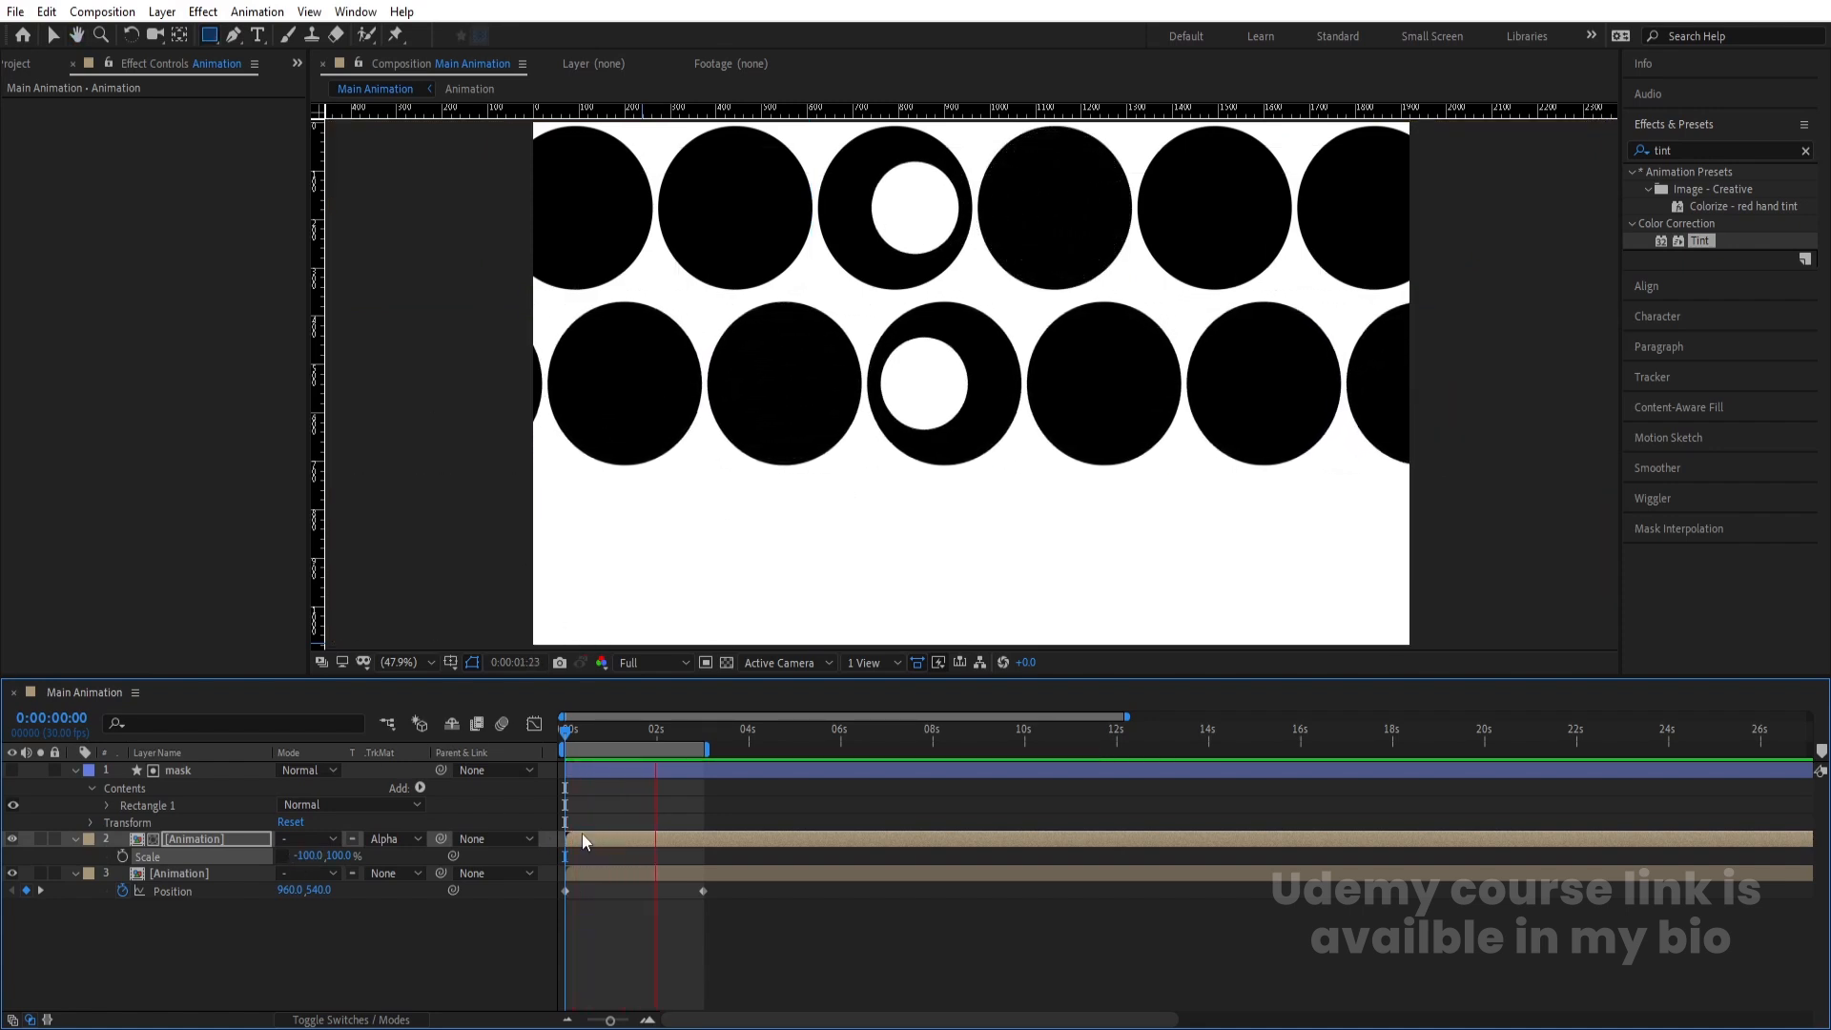
pyautogui.press('space')
pyautogui.moveTo(612, 727); pyautogui.dragTo(538, 736)
pyautogui.press('Home')
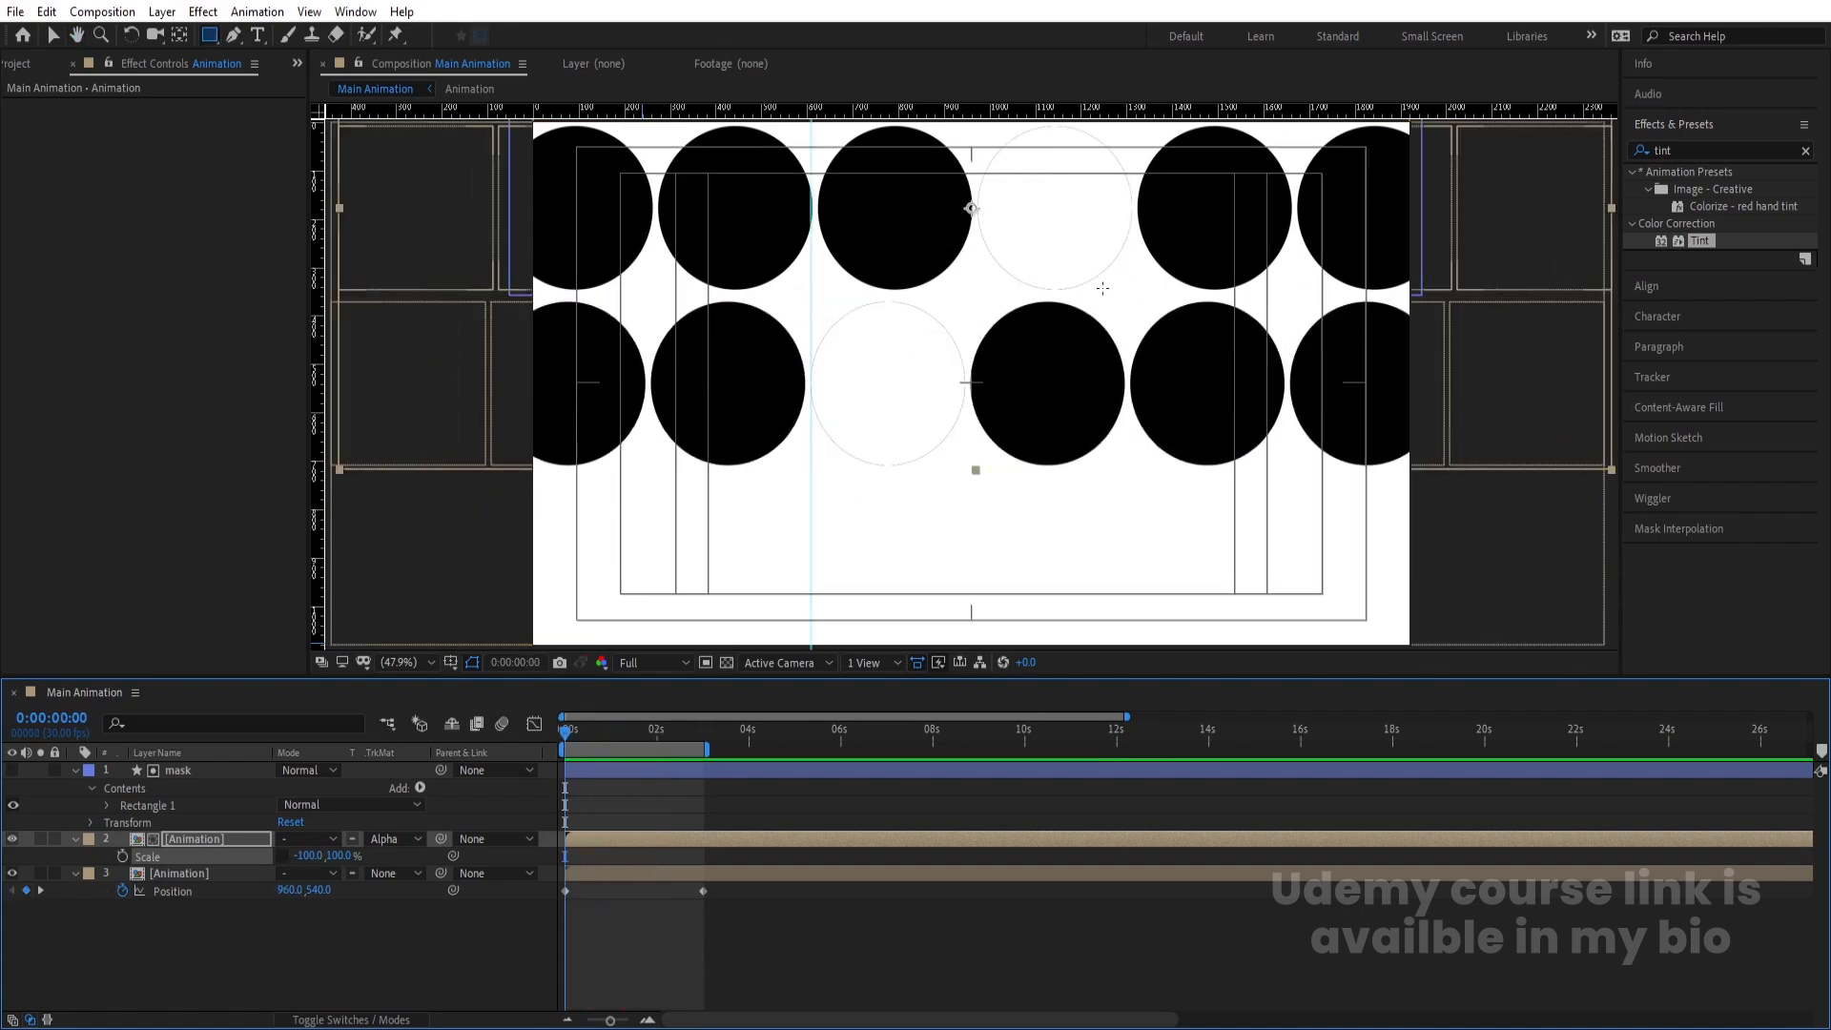
# - Move the vertical guide to the right edge of the upper row's white circle and keyframe the matted layer's Position at 0 seconds
pyautogui.press('v')
pyautogui.moveTo(808, 290); pyautogui.dragTo(1131, 271)
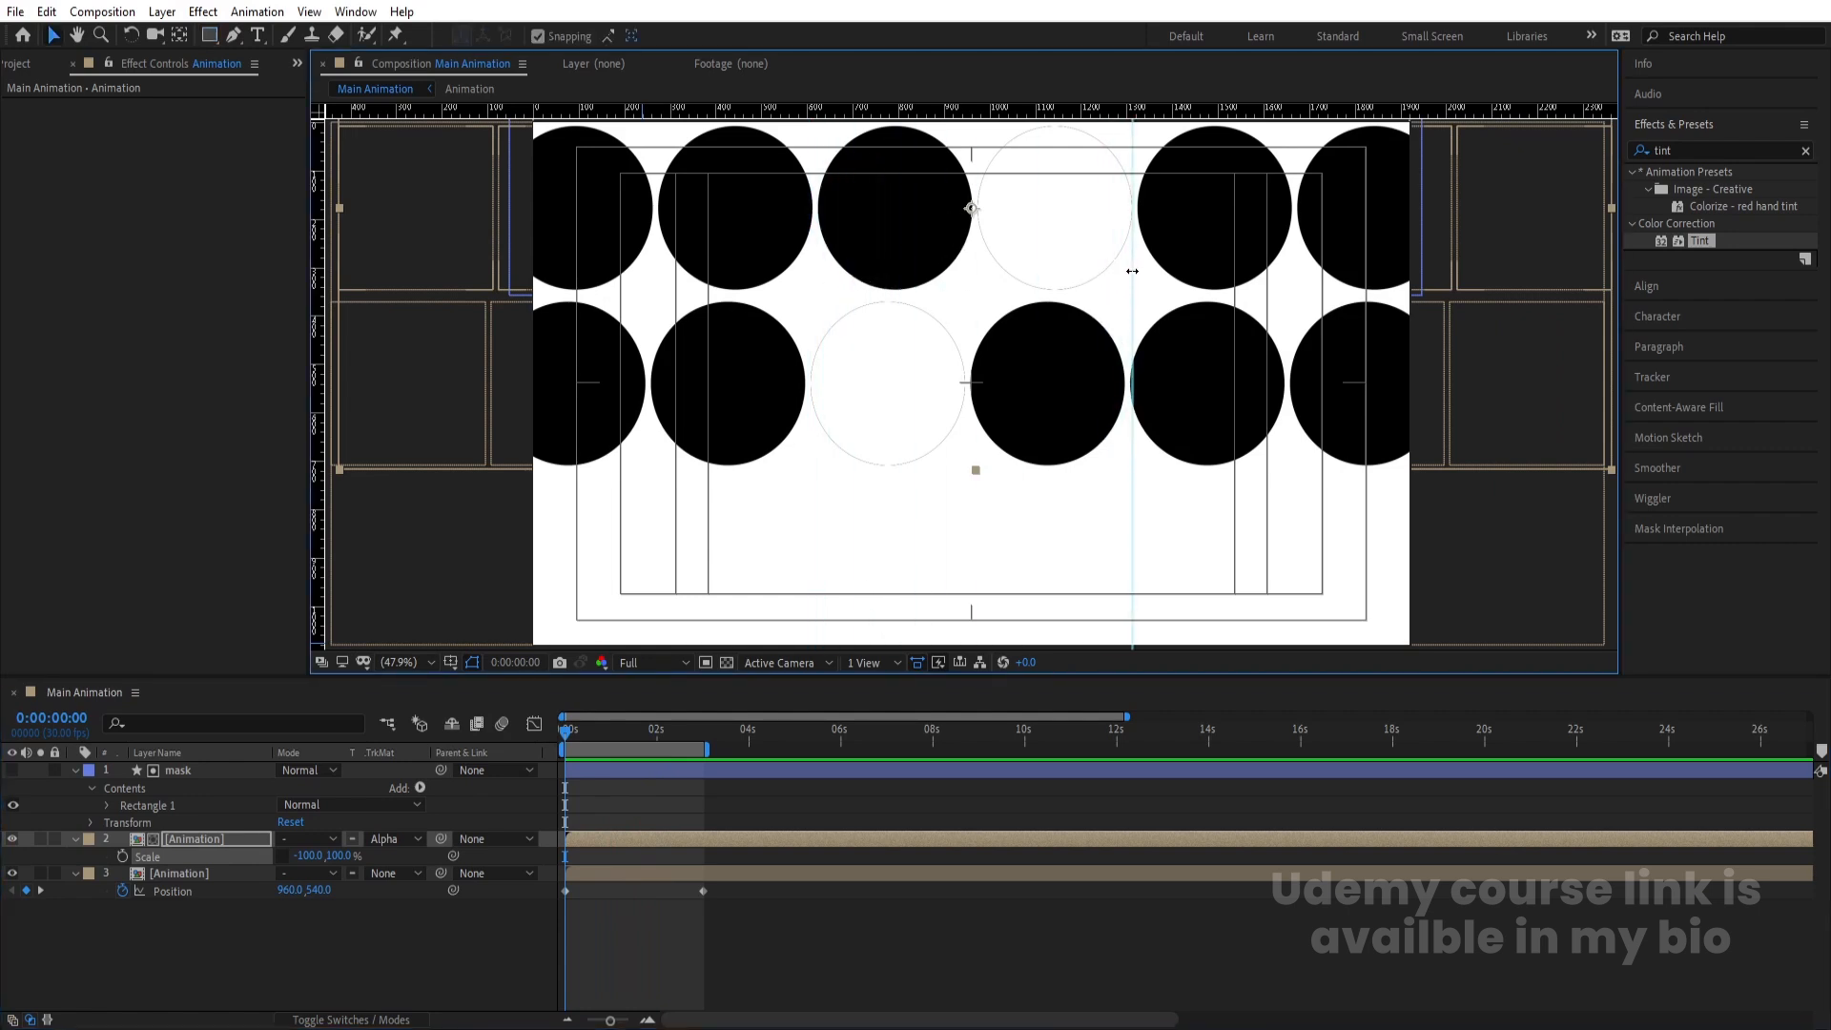
pyautogui.click(198, 838)
pyautogui.press('p')
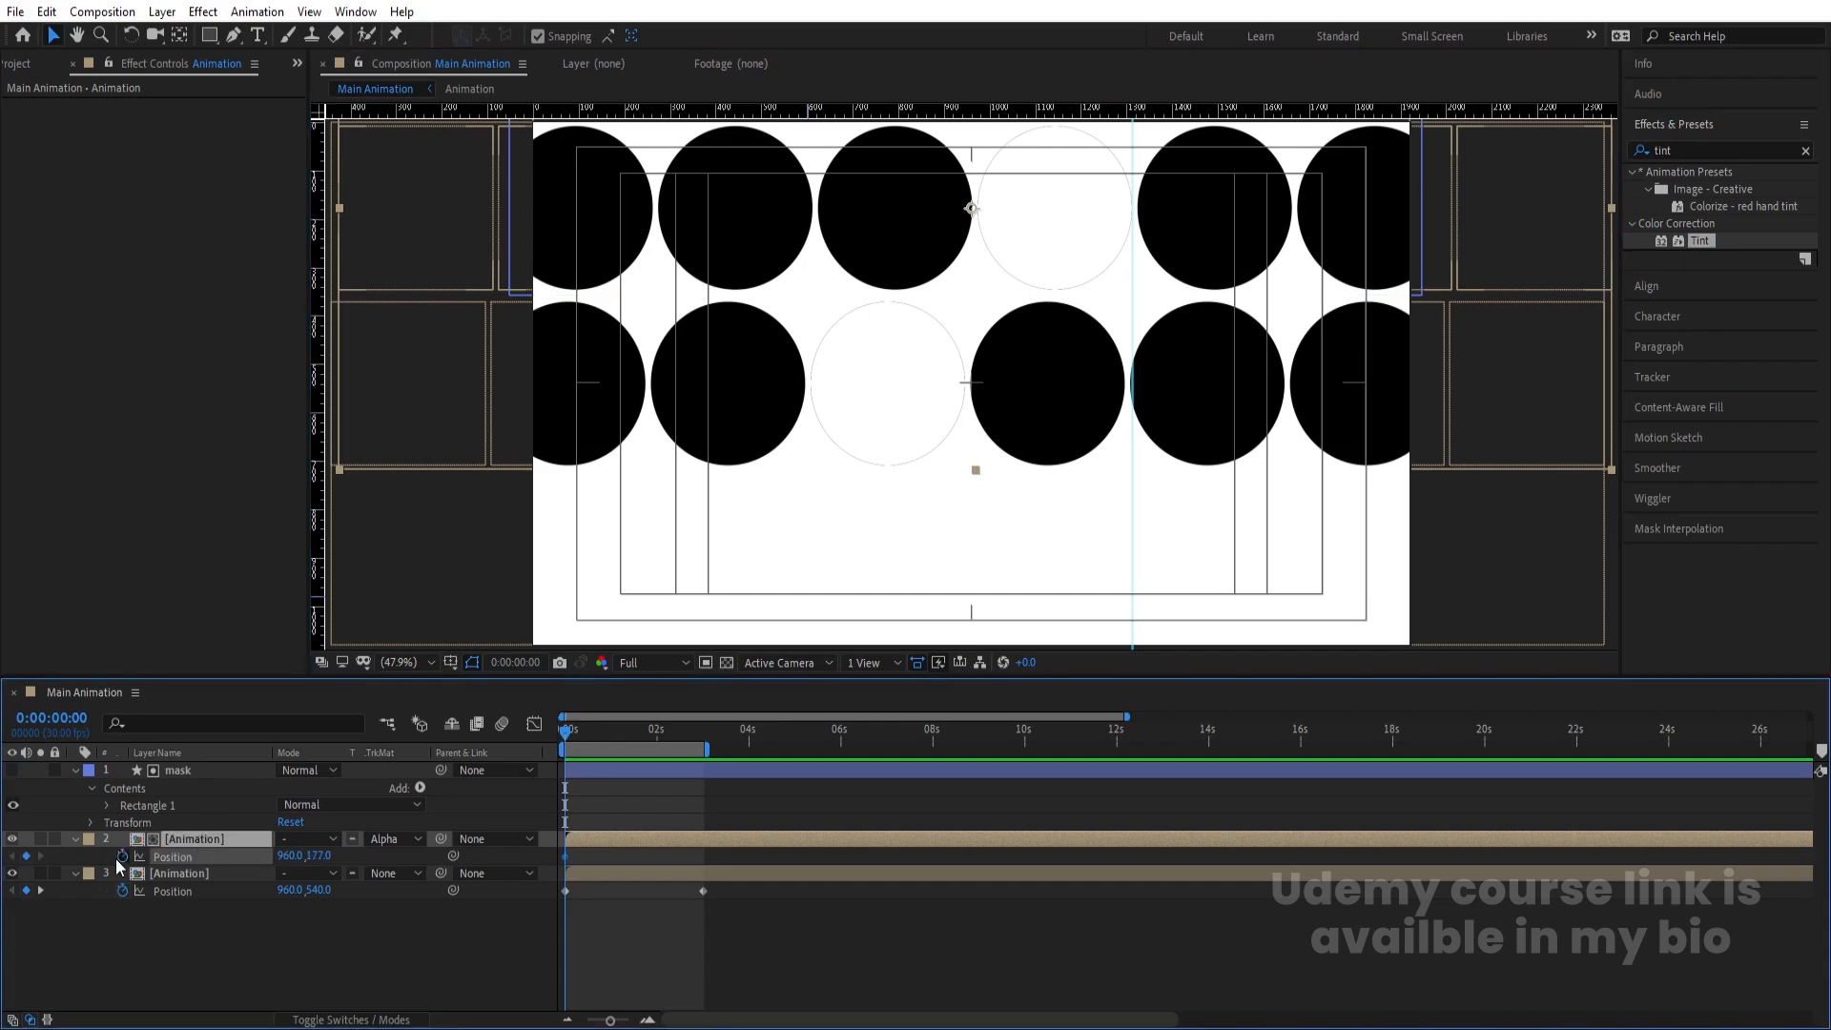
# - Set the matted Animation layer's X position to 1309 at 3 seconds, aligning it with the guide, and preview the motion
pyautogui.press('k')
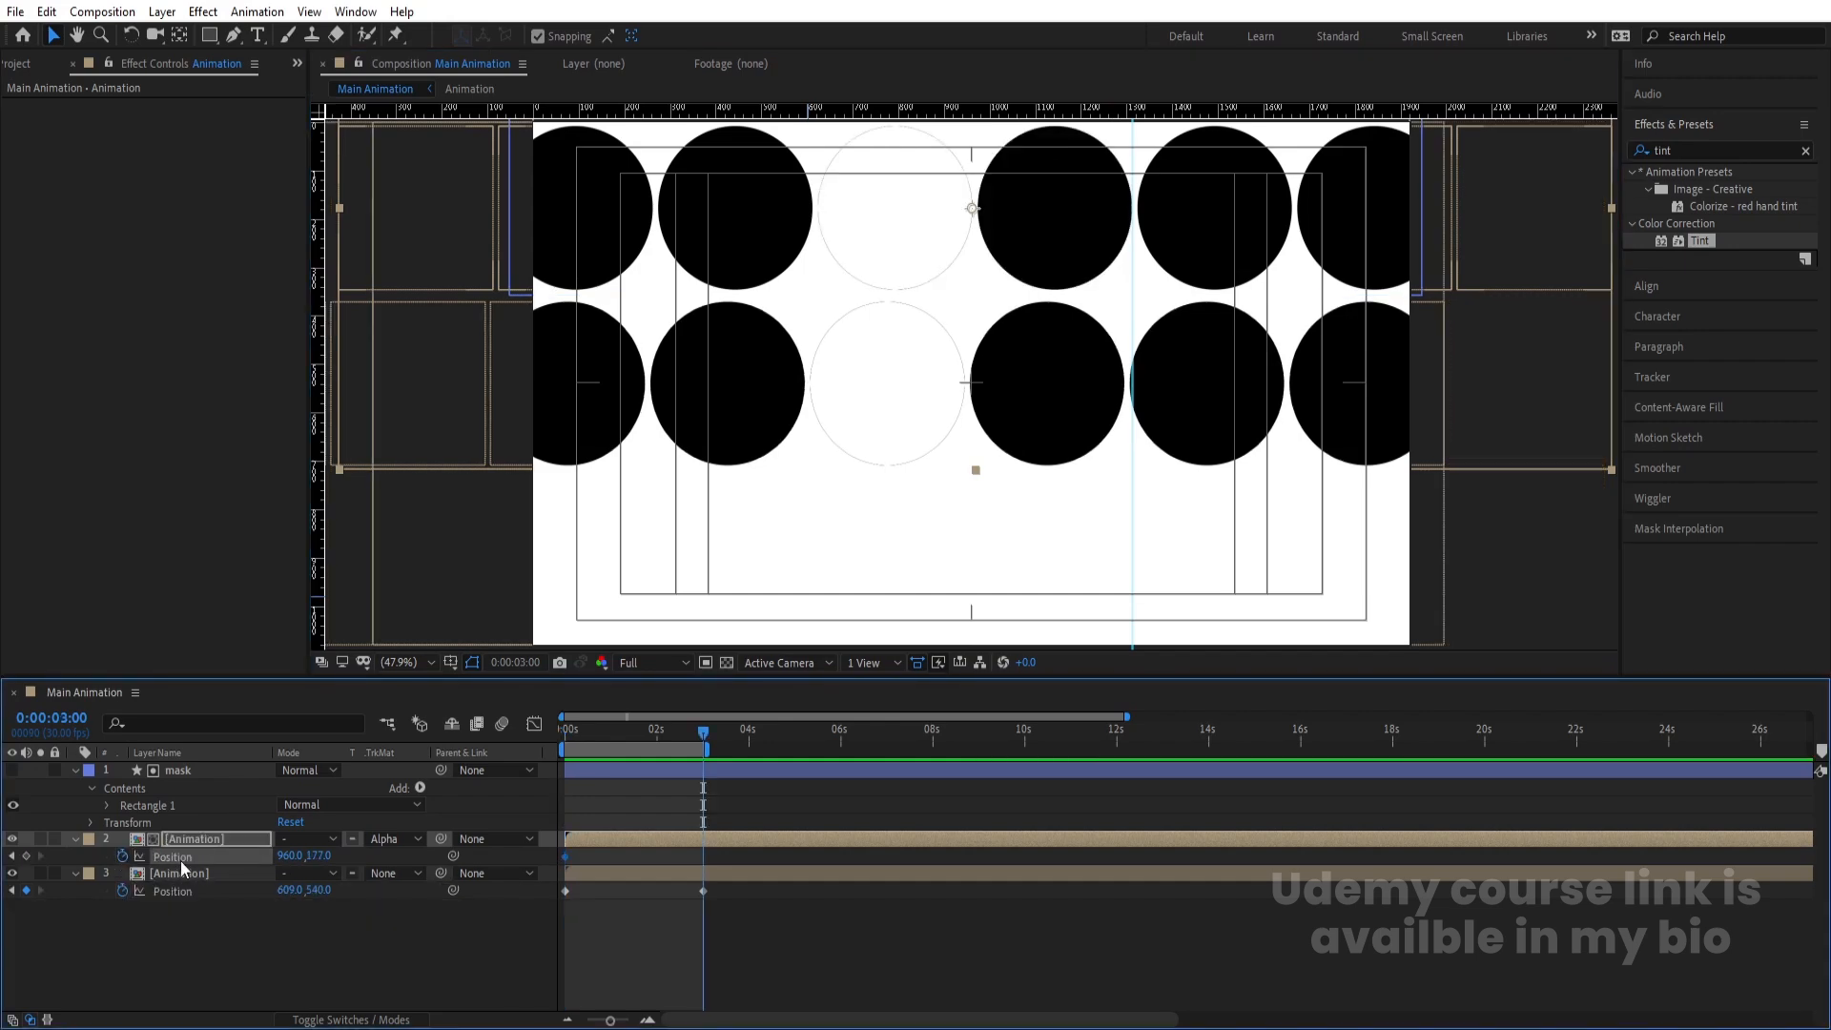
pyautogui.moveTo(358, 855); pyautogui.dragTo(620, 853)
pyautogui.press('Left')
pyautogui.press('space')
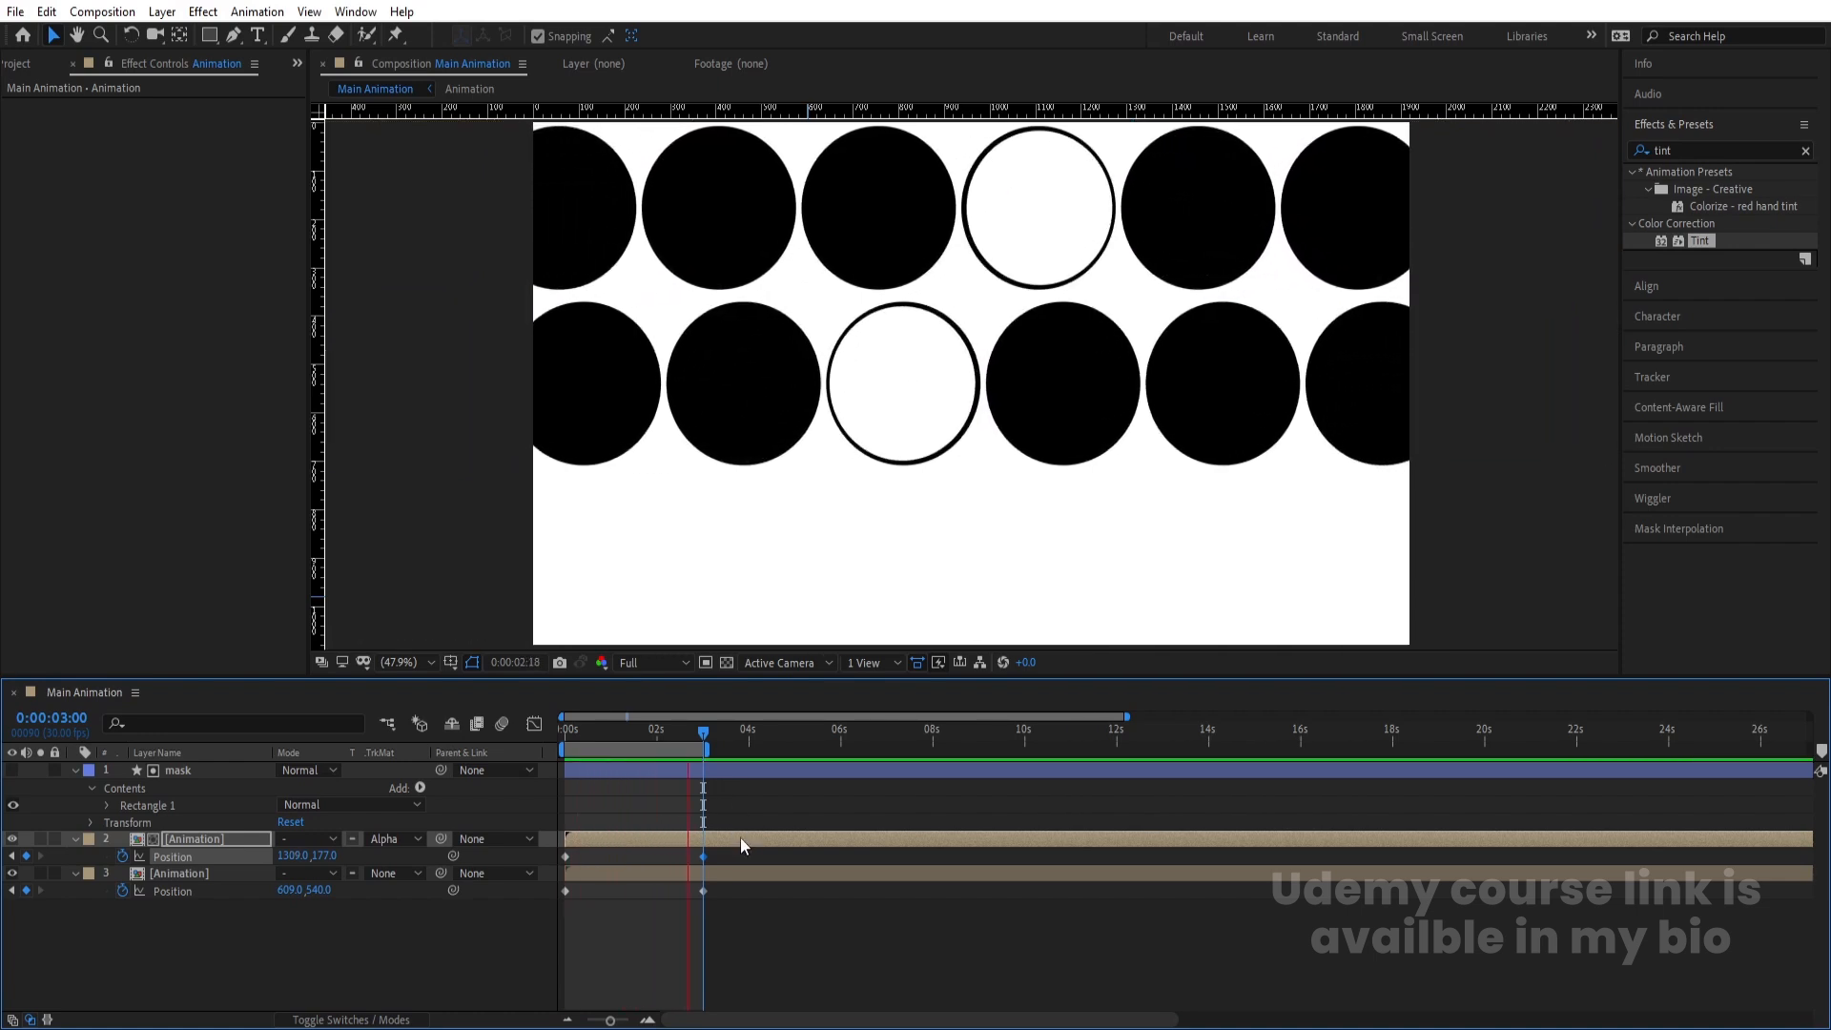
pyautogui.press('space')
# - Collapse all layer properties and duplicate the mask layer together with its matted Animation layer
pyautogui.hotkey('ctrl', 'a')
pyautogui.press('u')
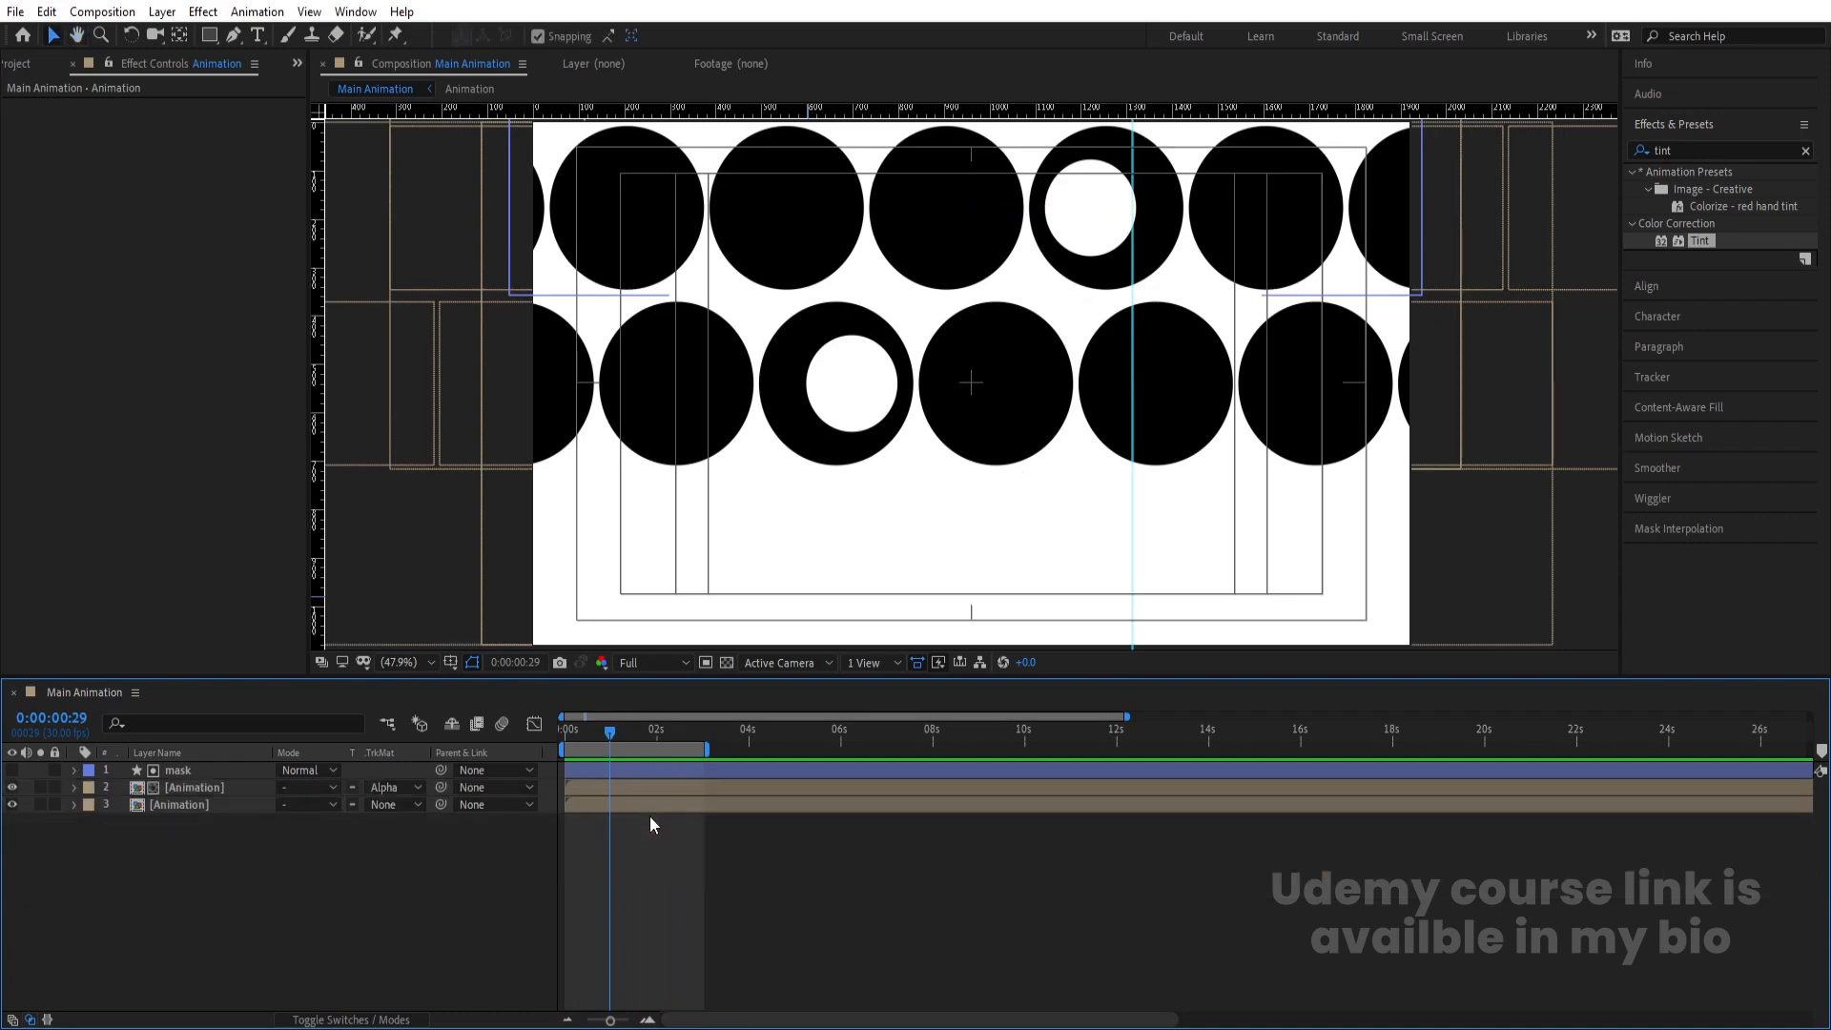
pyautogui.click(185, 772)
pyautogui.keyDown('shift'); pyautogui.click(190, 786); pyautogui.keyUp('shift')
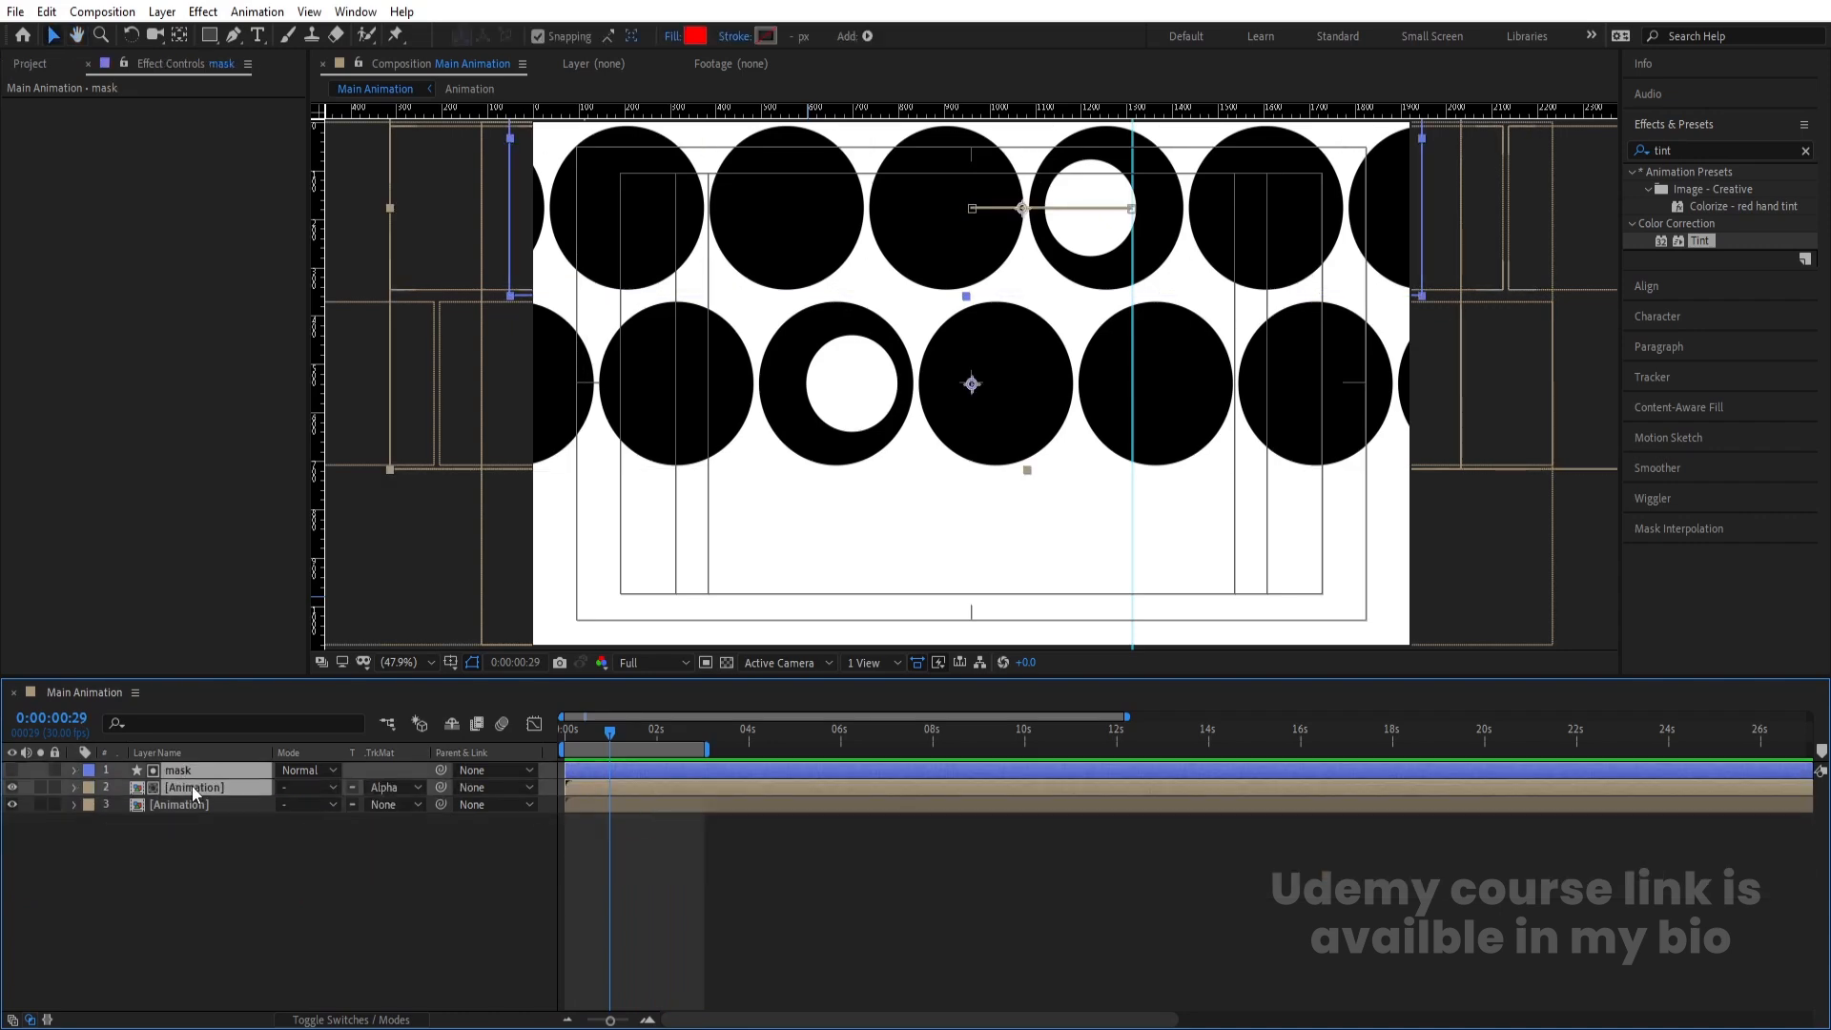
pyautogui.hotkey('ctrl', 'd')
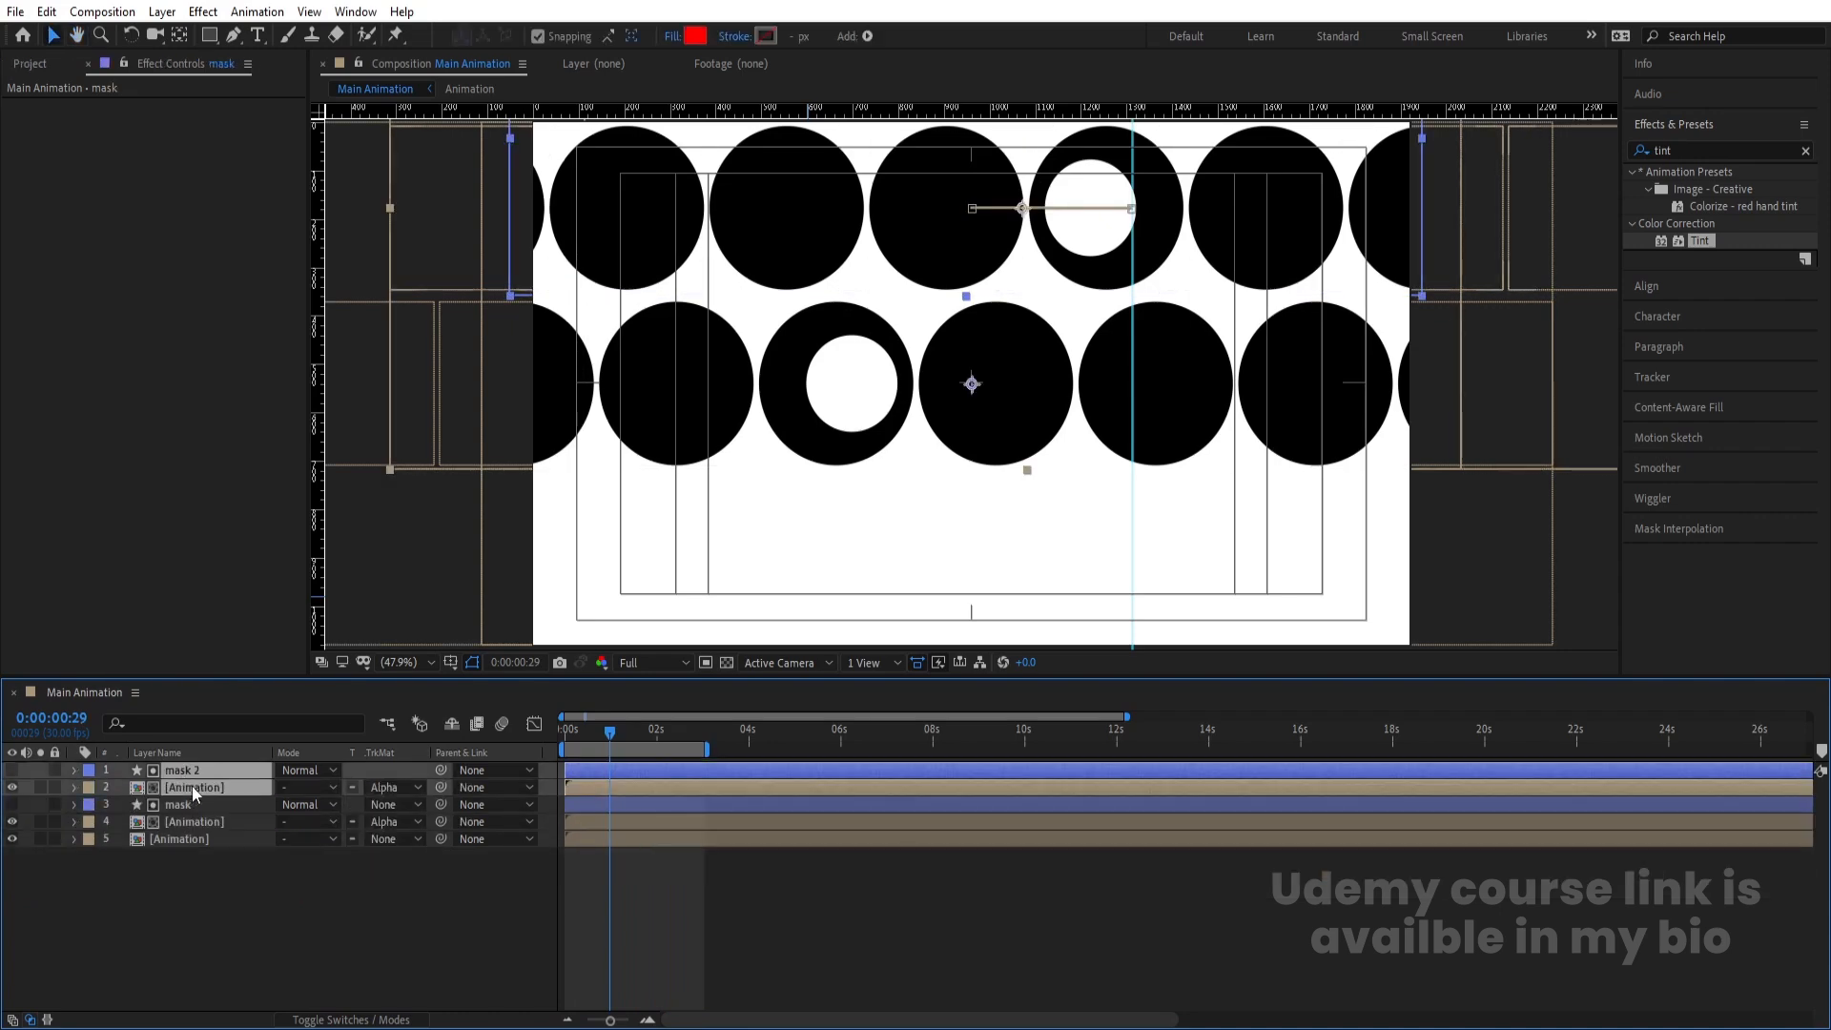
# - Create a null object and parent the mask 2 layer and its matted Animation layer to it
pyautogui.press('p')
pyautogui.press('Home')
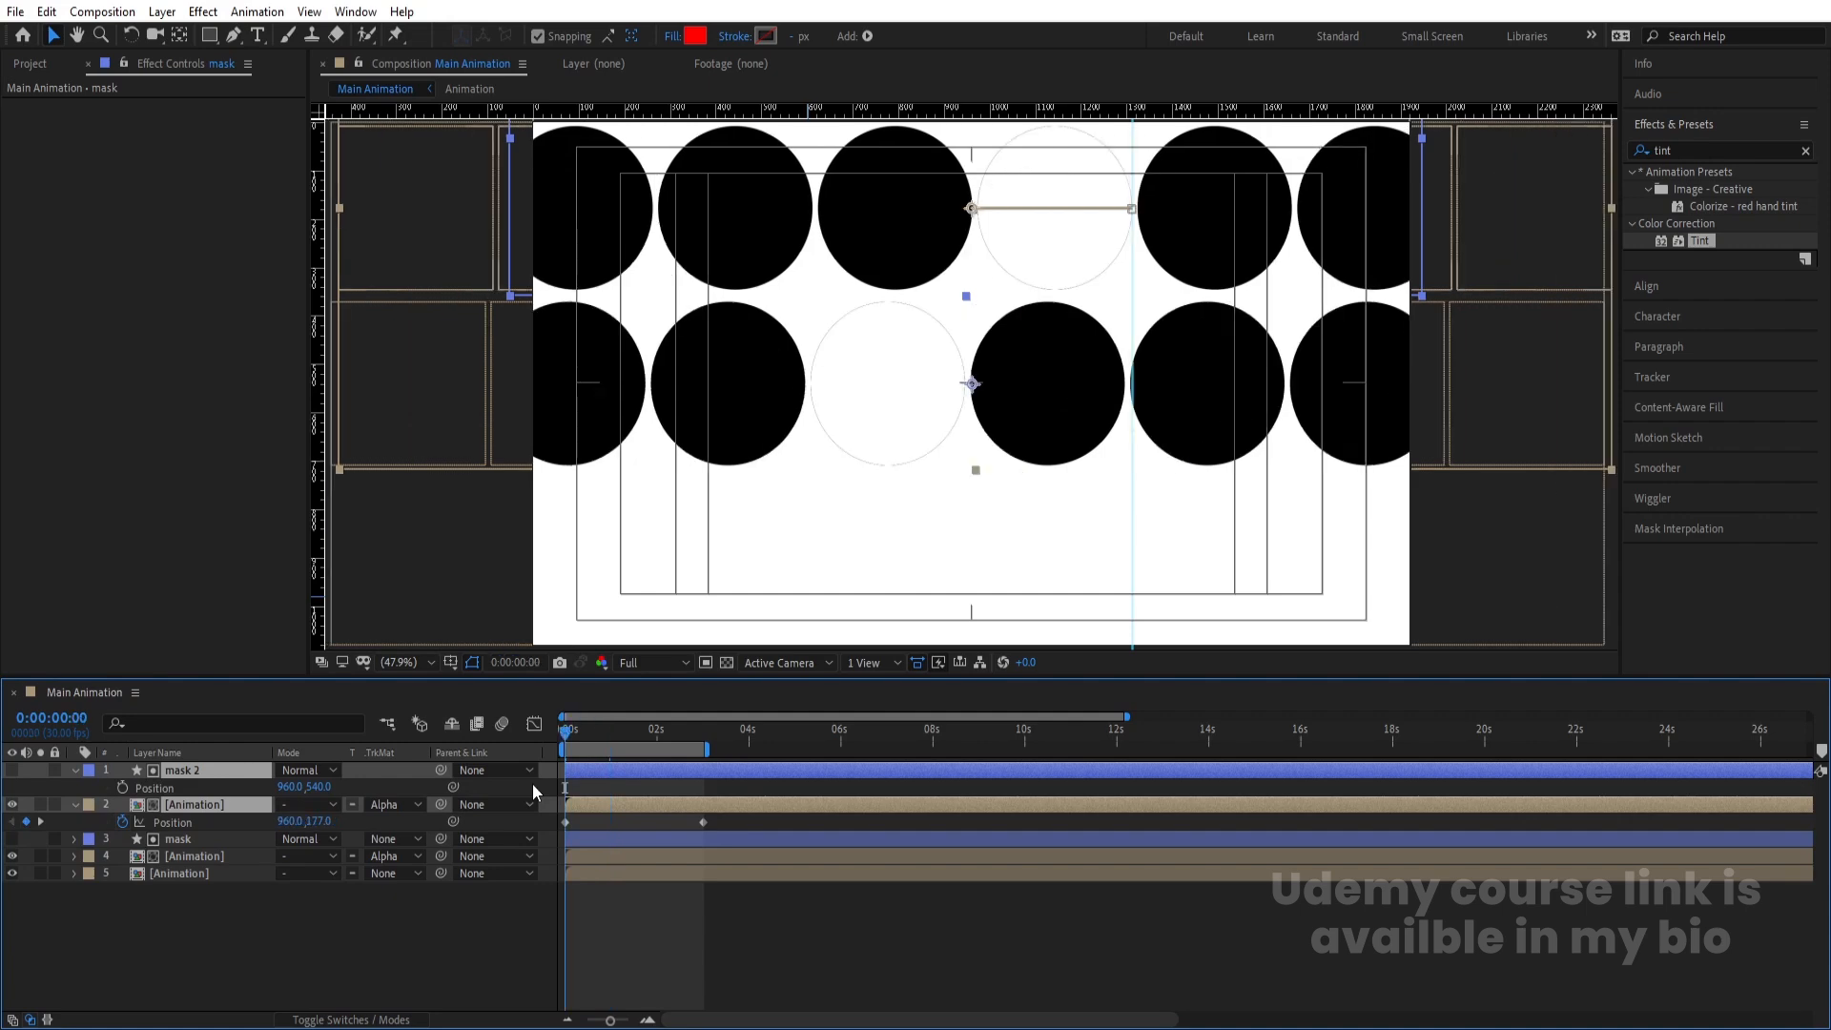
pyautogui.rightClick(345, 964)
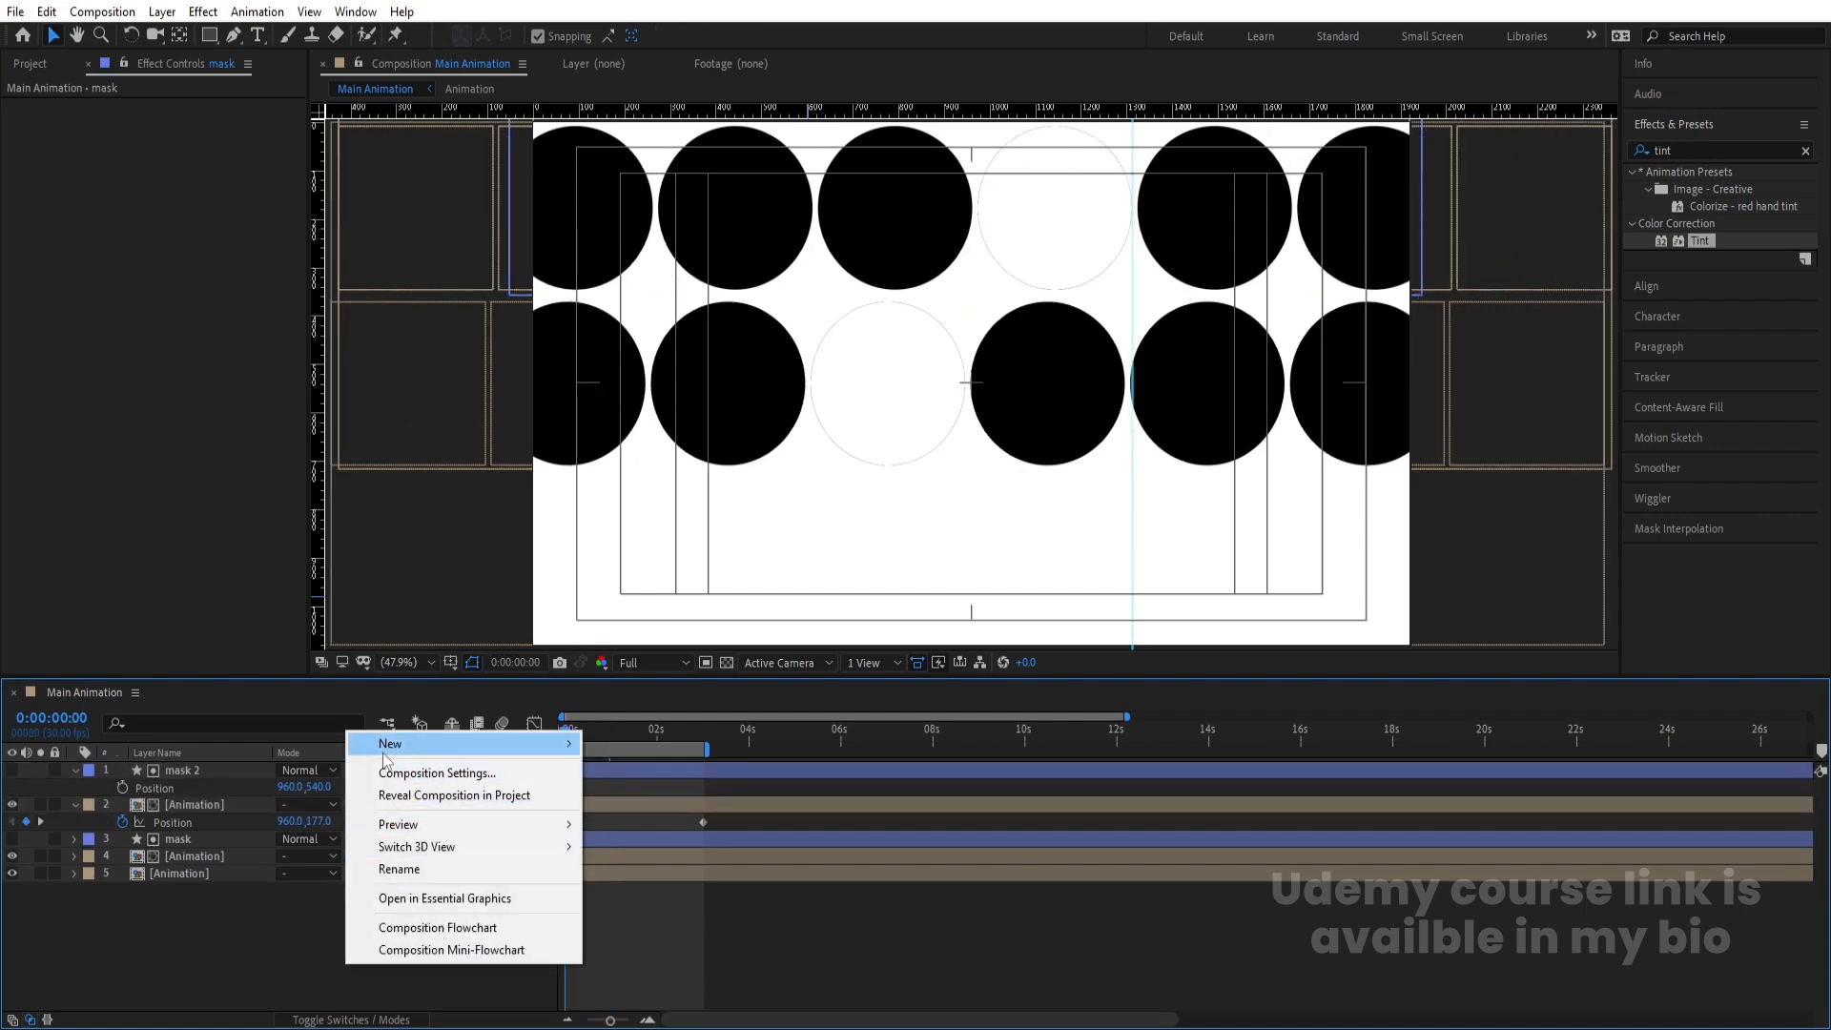
pyautogui.click(636, 862)
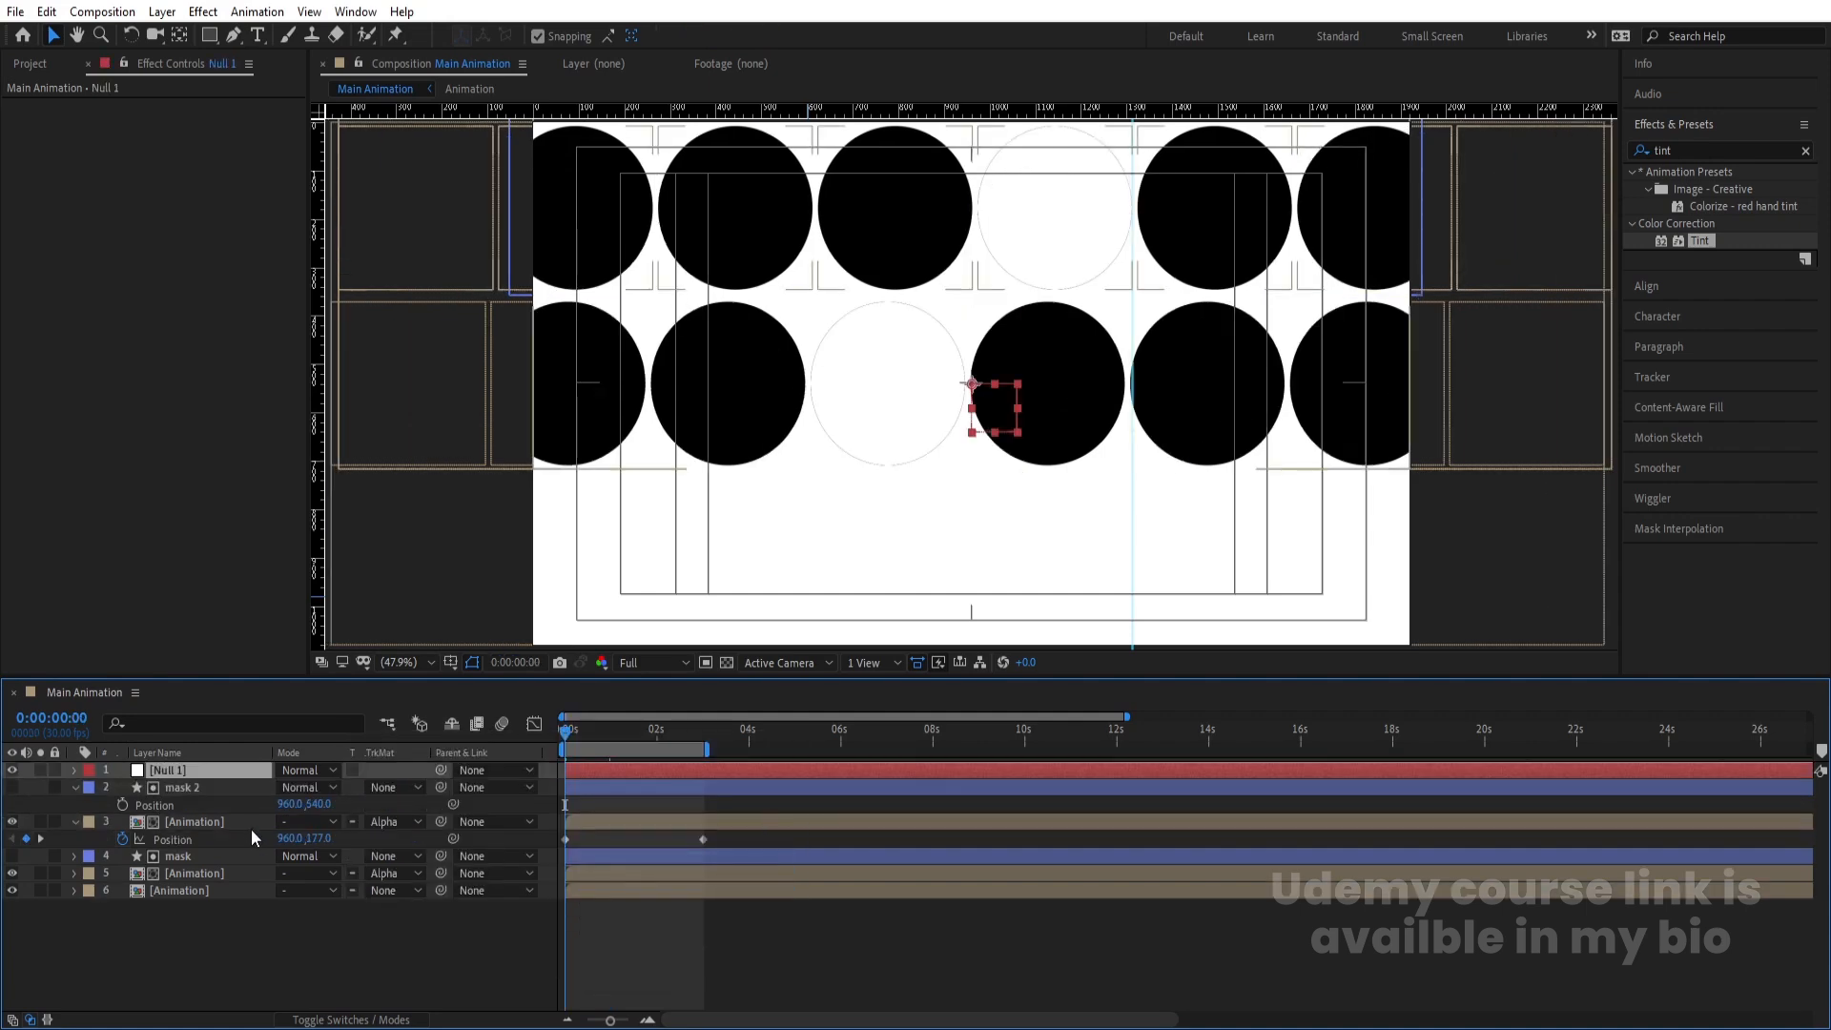
pyautogui.click(199, 788)
pyautogui.keyDown('ctrl'); pyautogui.click(199, 822); pyautogui.keyUp('ctrl')
pyautogui.moveTo(438, 792); pyautogui.dragTo(872, 865)
# - Place the duplicated row below the middle one by setting the null's Y position to 1263 and mask 2's Y position to 290
pyautogui.click(238, 774)
pyautogui.press('p')
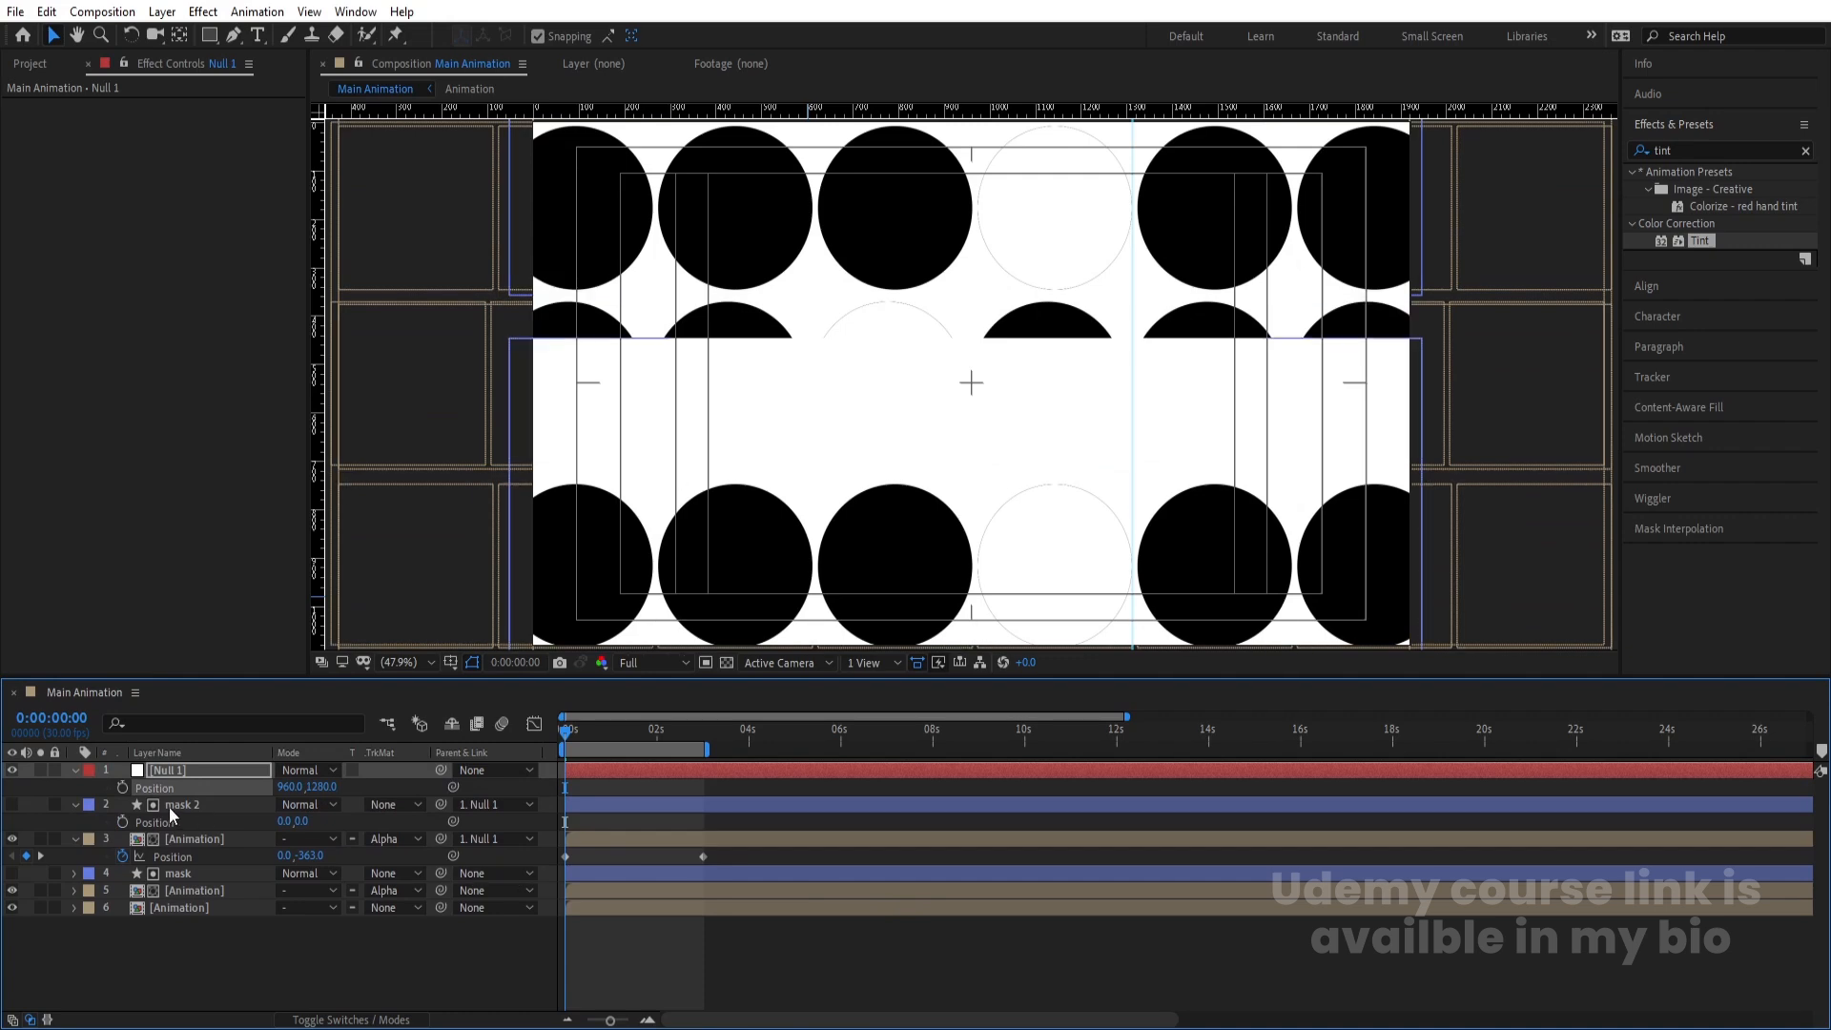
pyautogui.click(172, 807)
pyautogui.moveTo(307, 822); pyautogui.dragTo(570, 835)
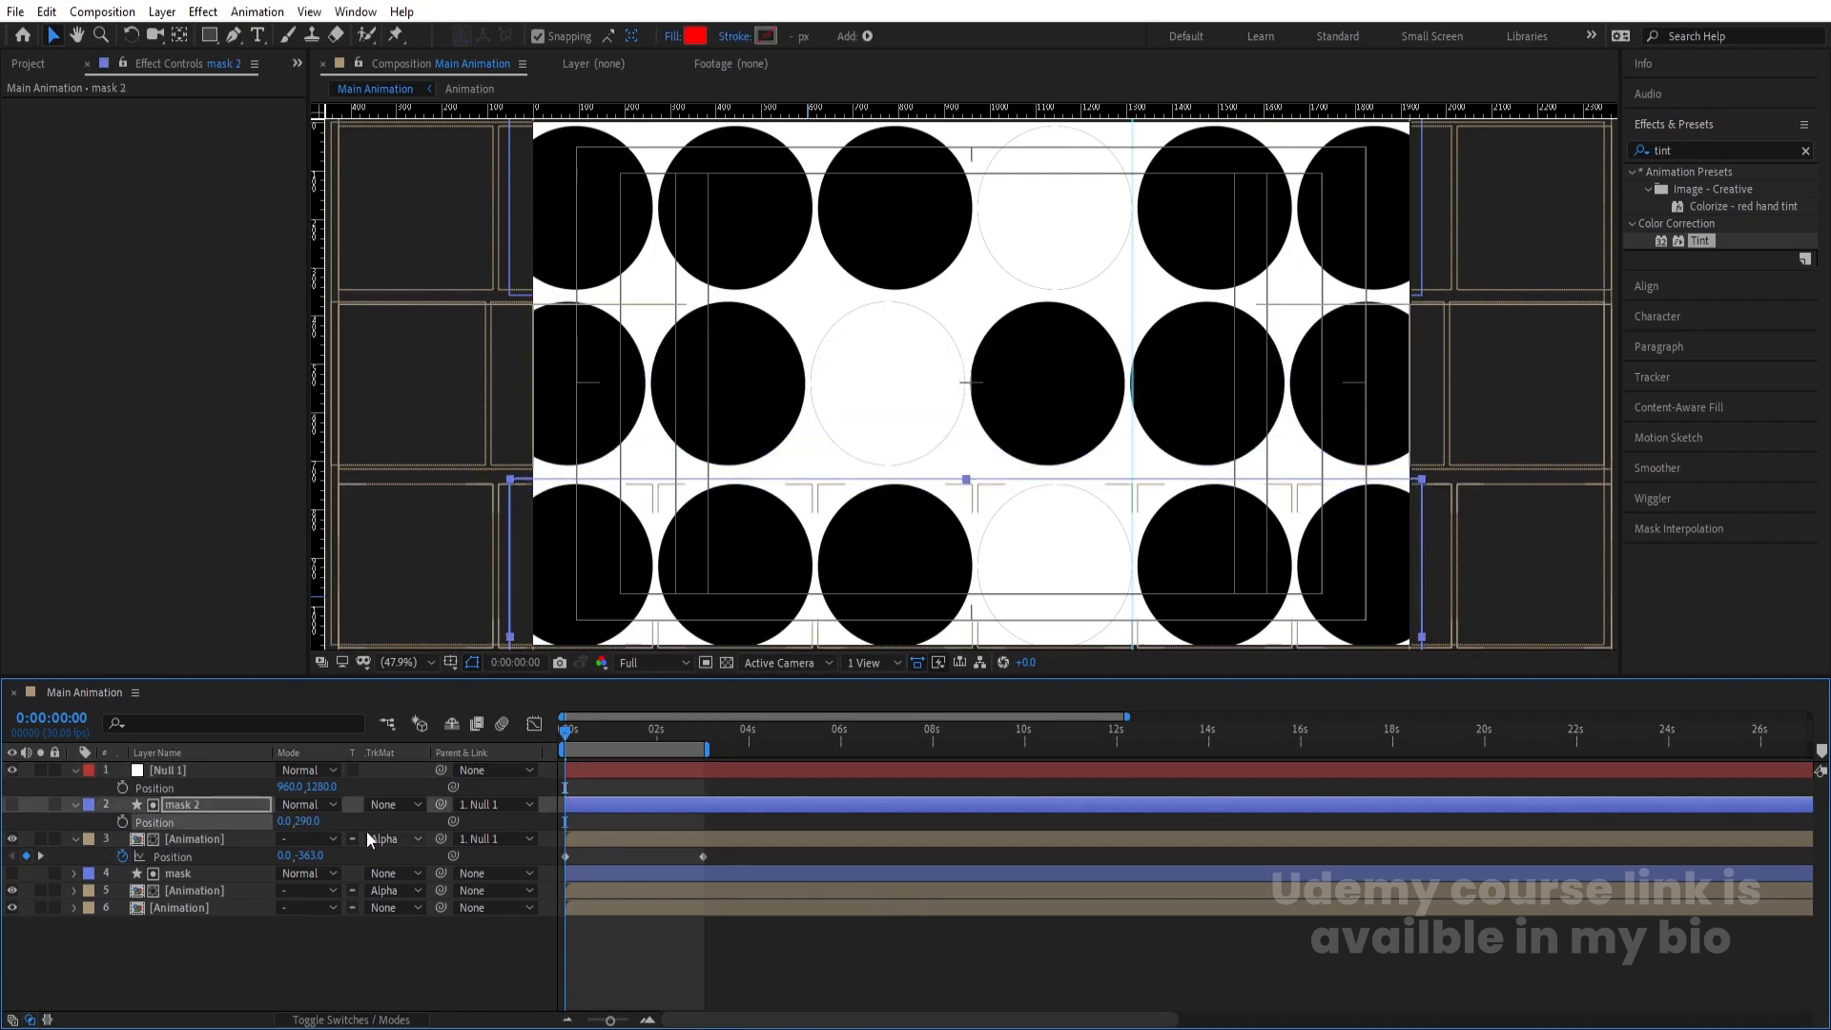
pyautogui.click(182, 772)
pyautogui.moveTo(322, 787); pyautogui.dragTo(310, 788)
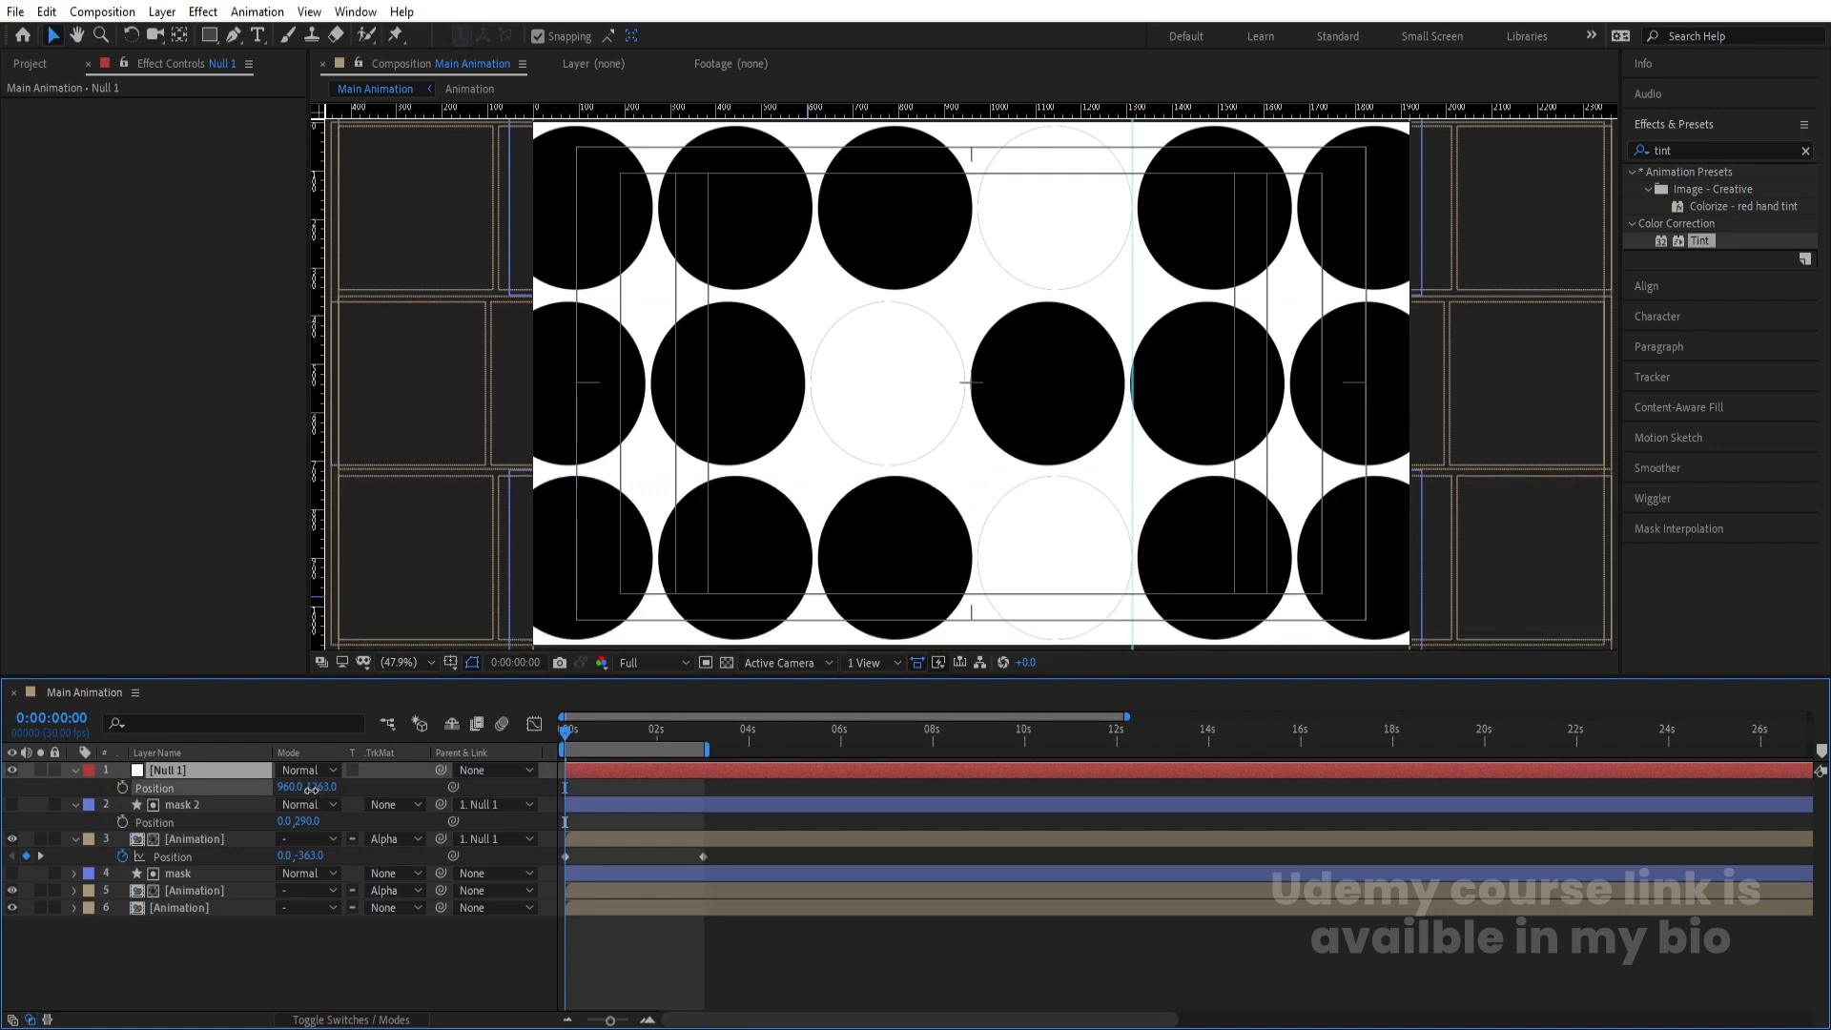
# - Preview the three-row animation, then collapse the layer properties and delete the null object
pyautogui.press('space')
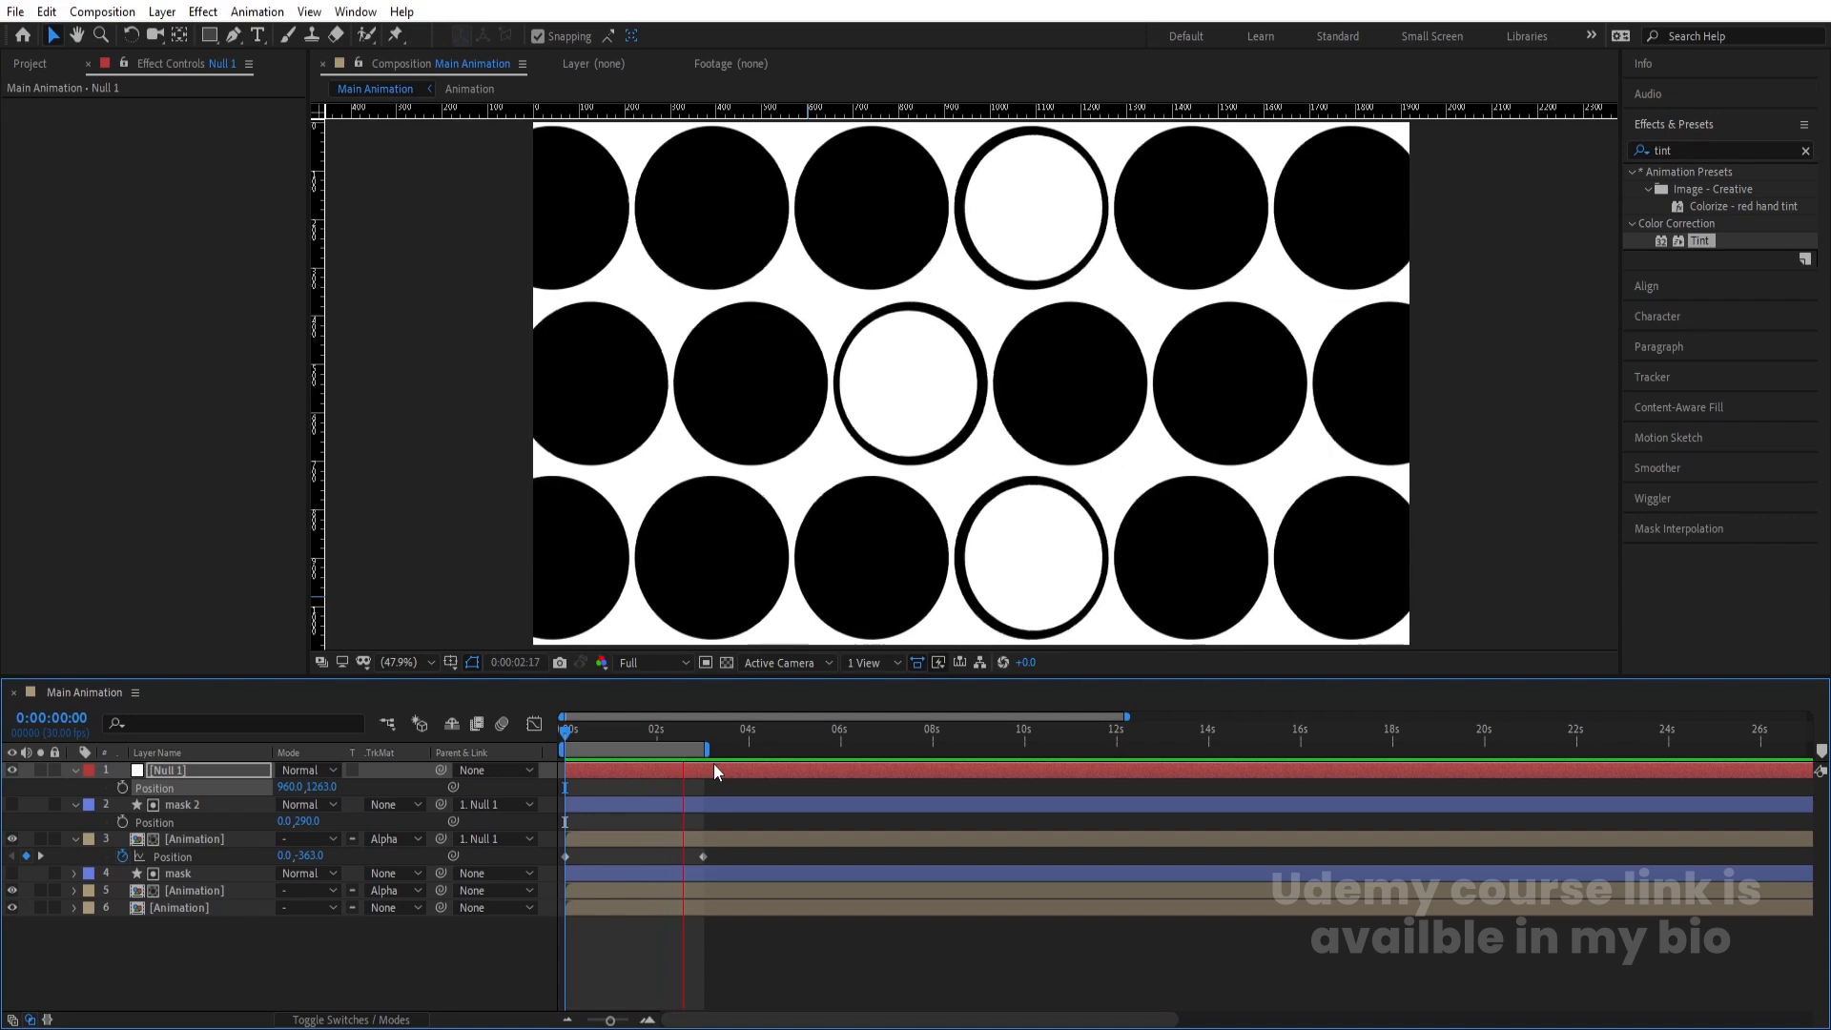
pyautogui.press('space')
pyautogui.click(406, 951)
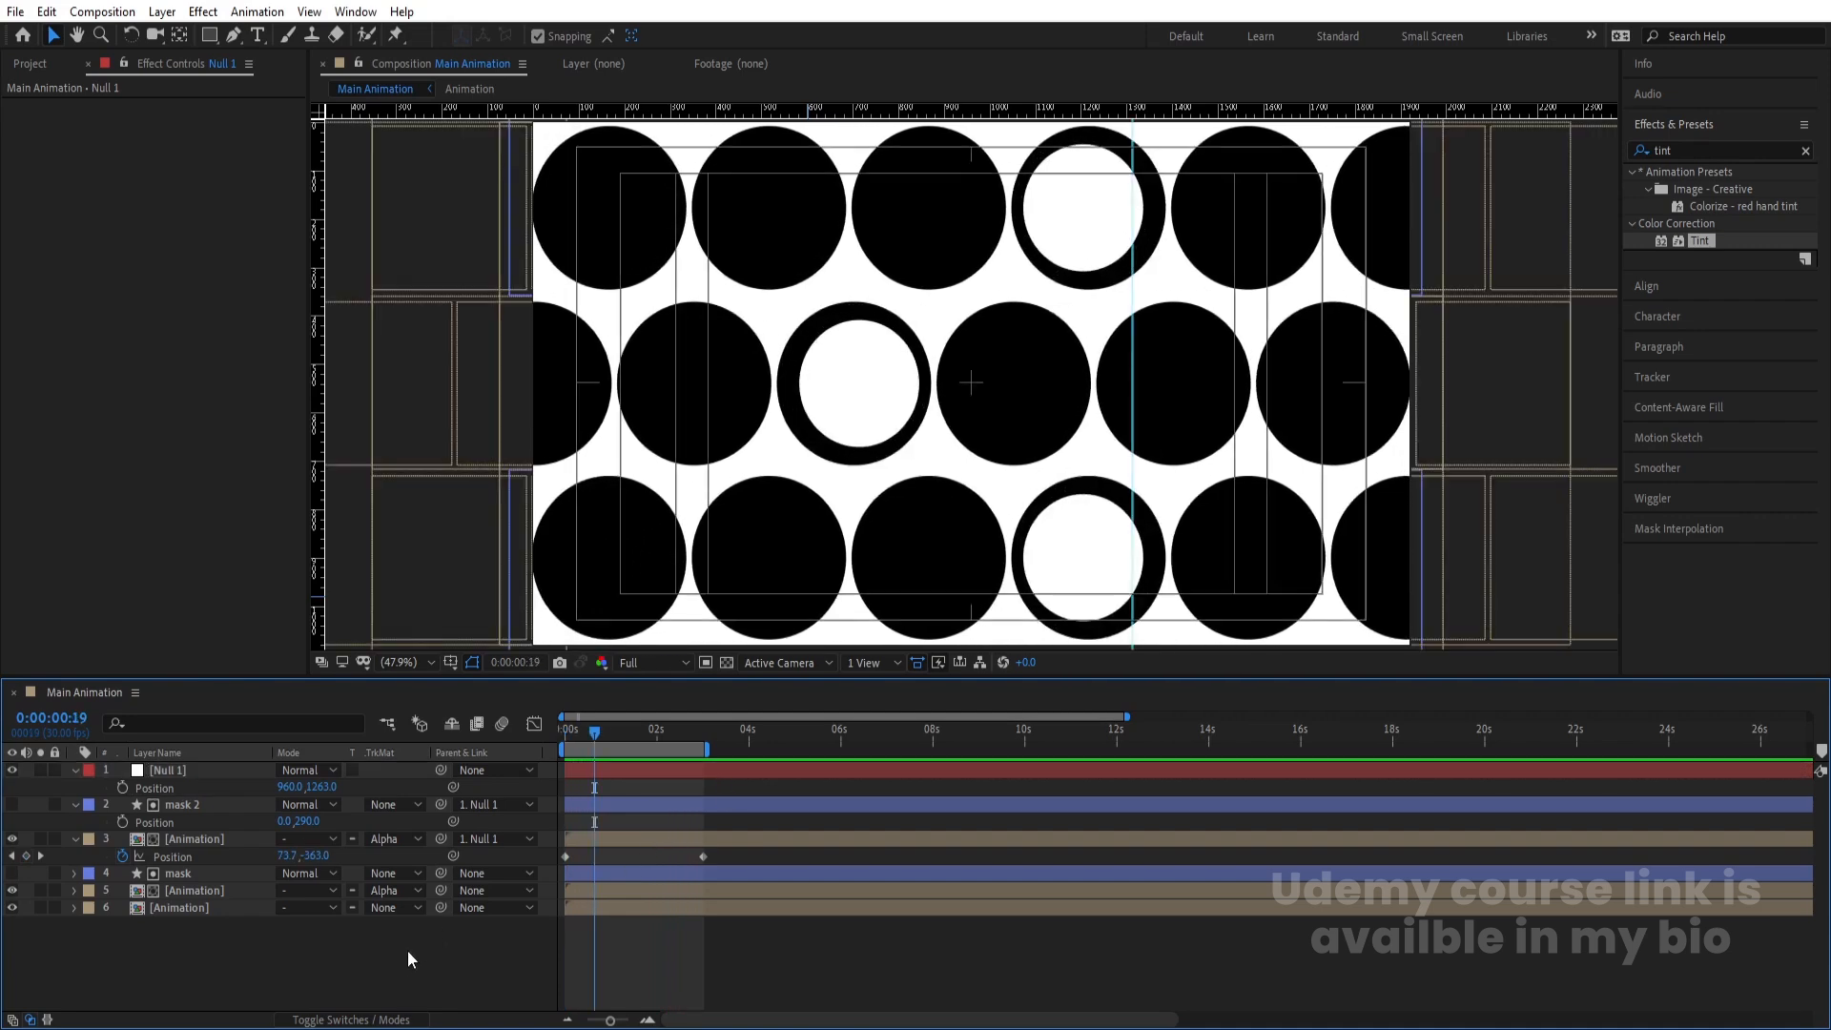
pyautogui.press('u')
pyautogui.click(195, 771)
pyautogui.press('Delete')
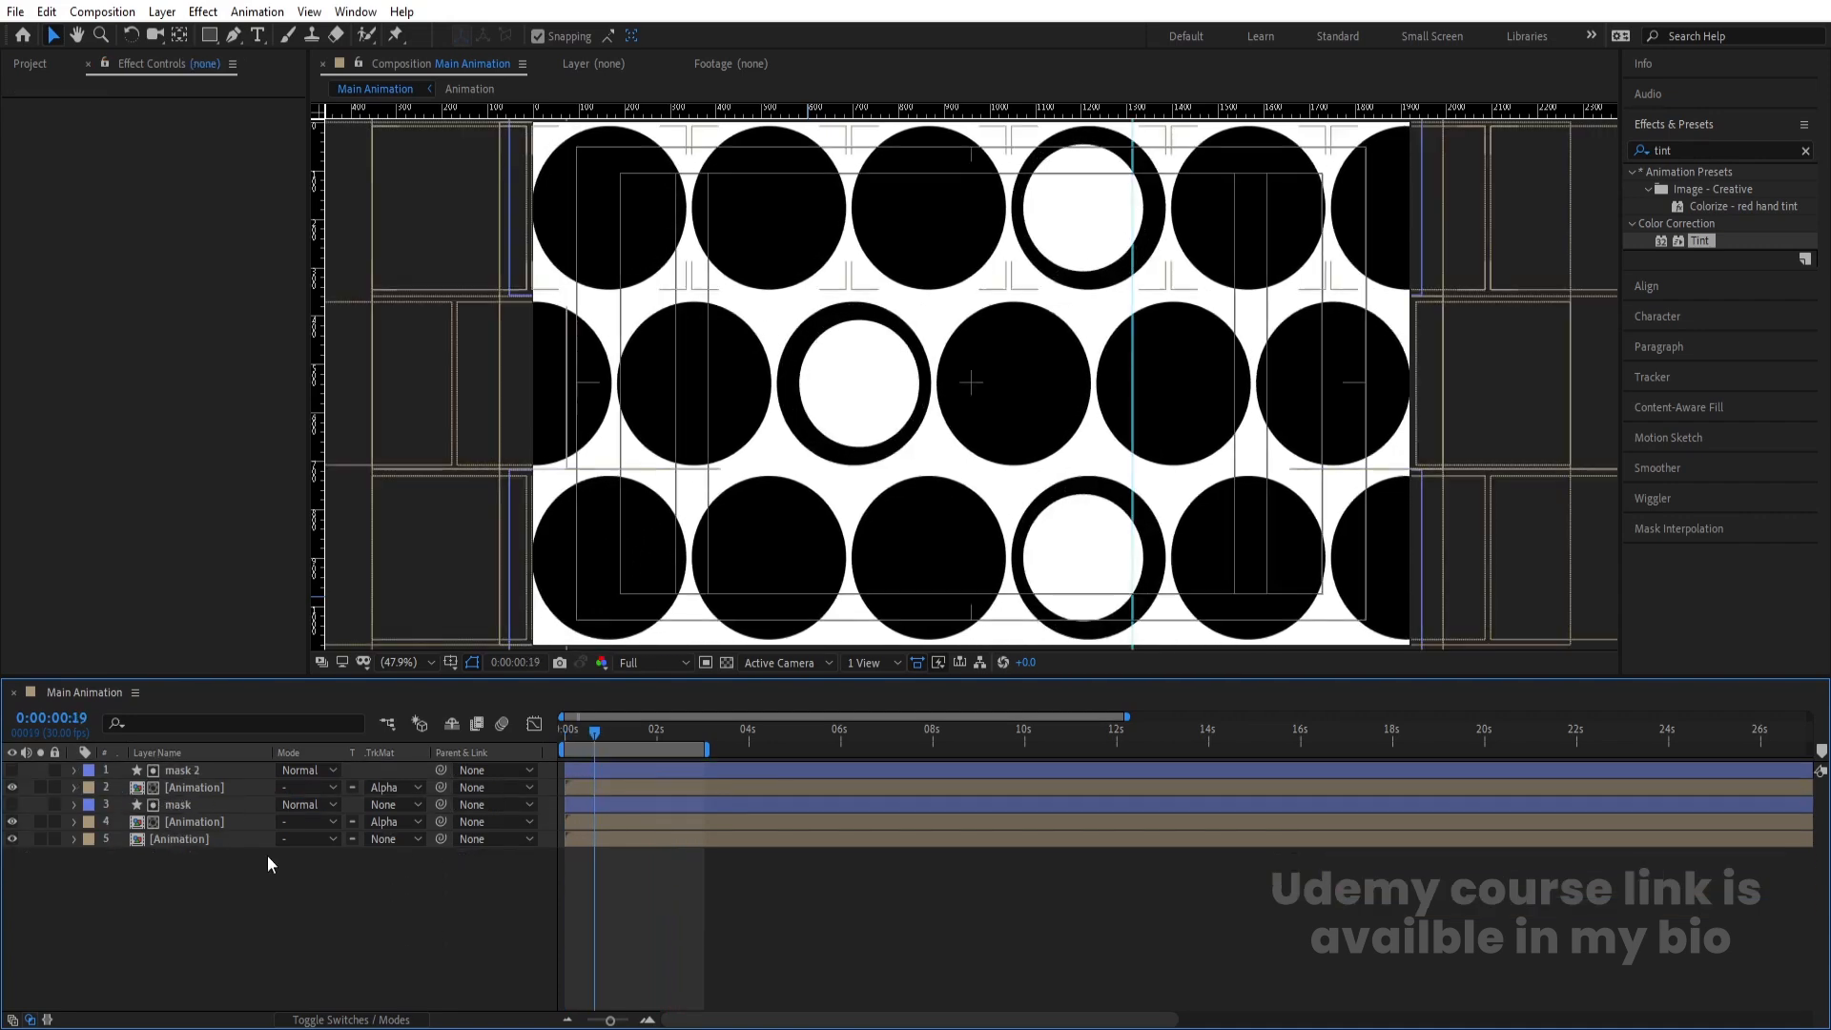
# - Add a 1920 × 1080 px white solid beneath all layers and pre-compose everything as Animation
pyautogui.hotkey('ctrl', 'y')
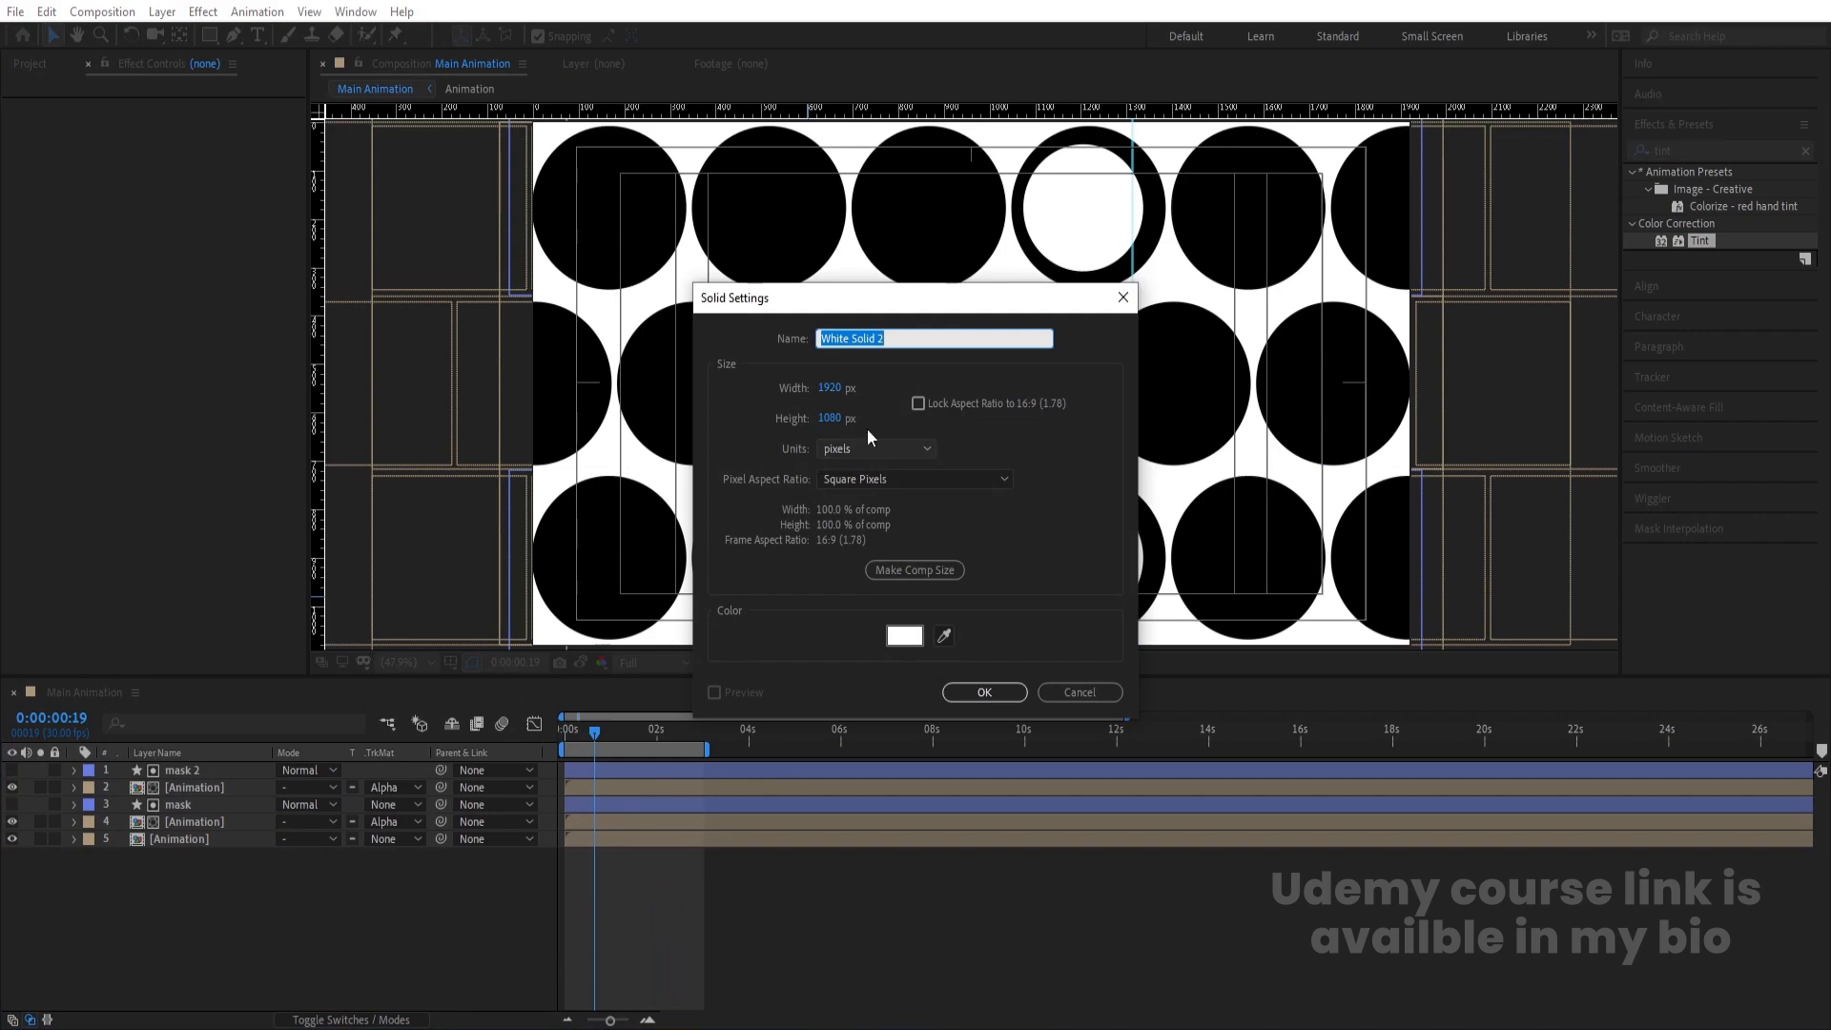
pyautogui.press('Return')
pyautogui.moveTo(229, 771)
pyautogui.mouseDown()
pyautogui.moveTo(255, 912)
pyautogui.moveTo(277, 928)
pyautogui.moveTo(174, 747)
pyautogui.mouseUp()
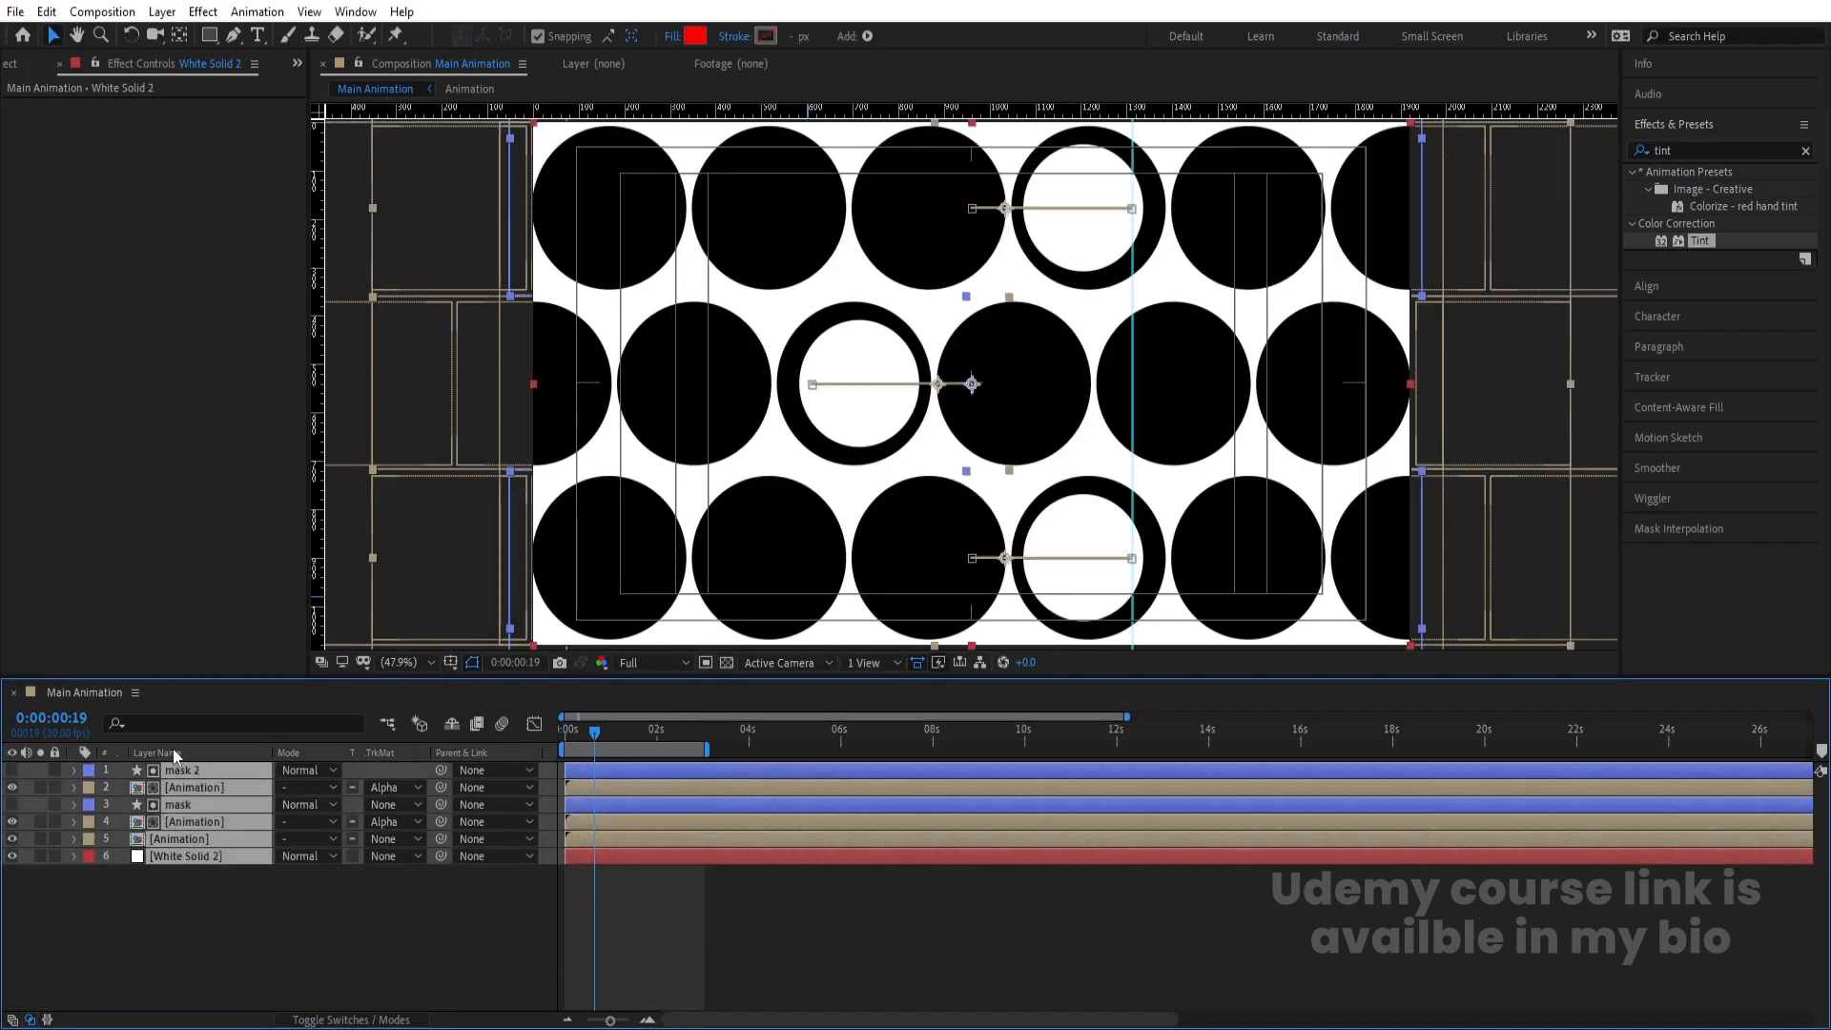
pyautogui.hotkey('ctrl', 'shift', 'c')
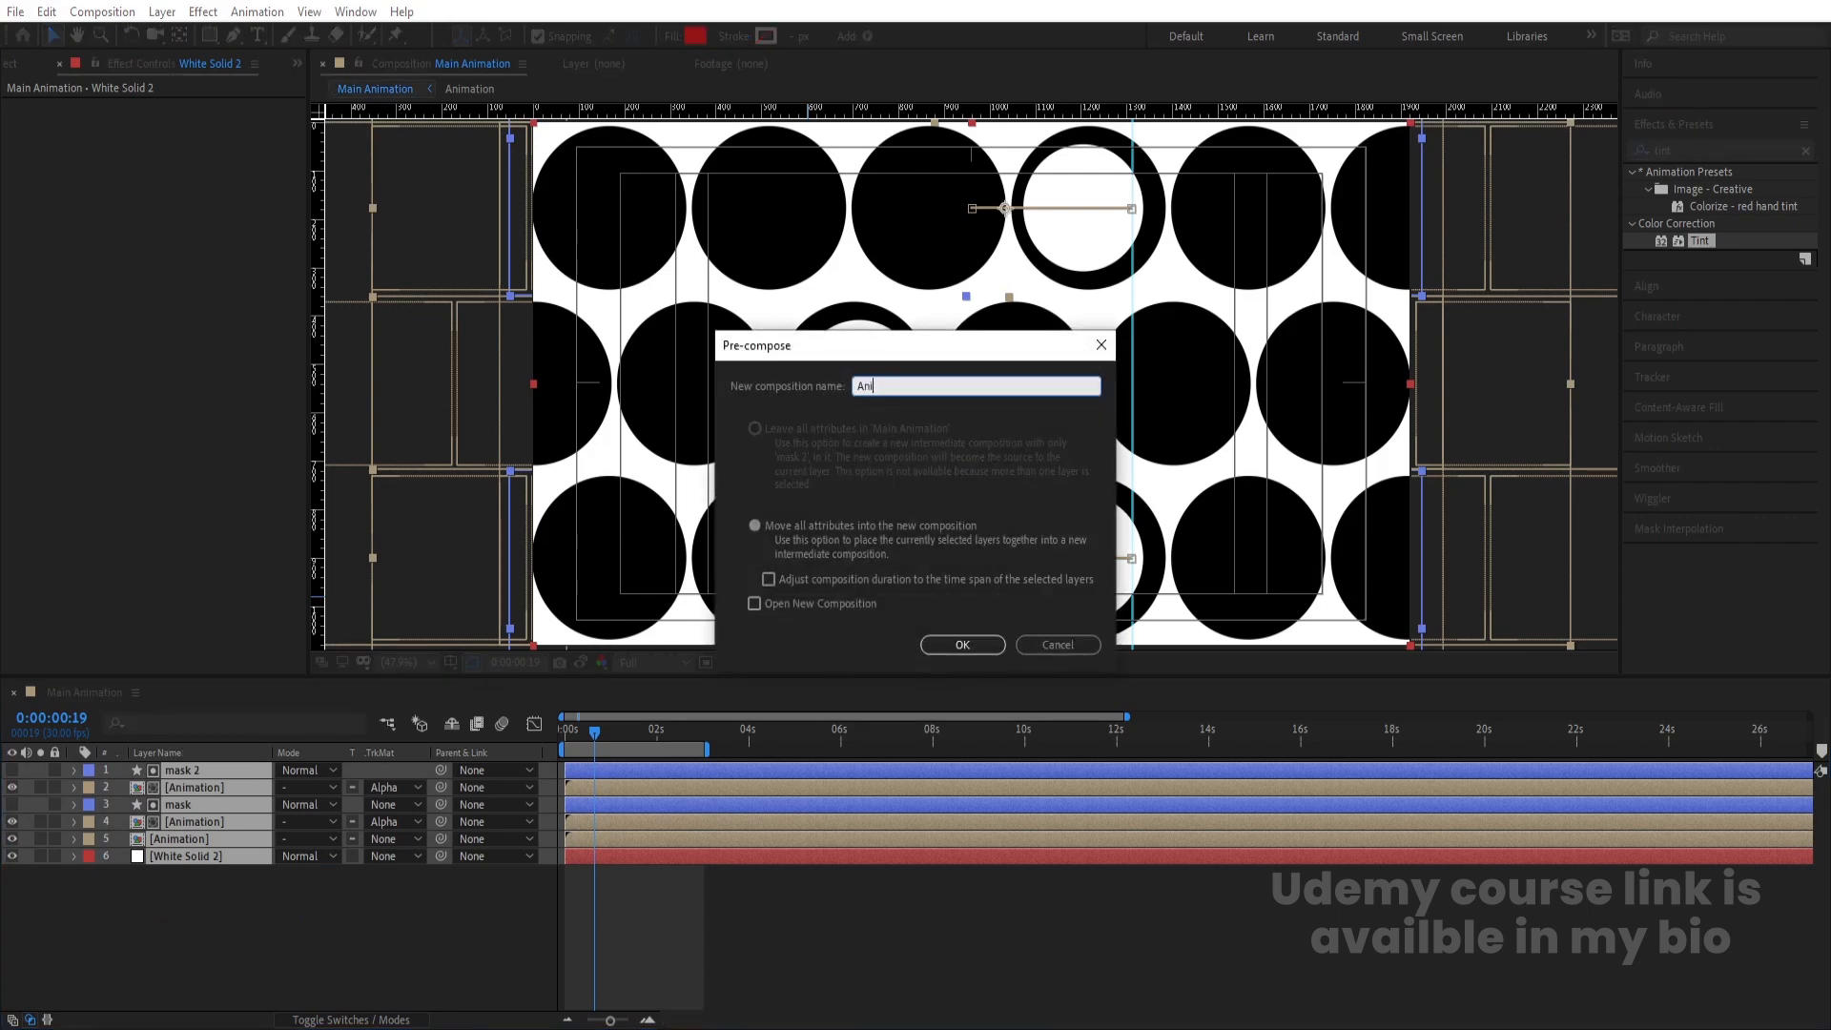
pyautogui.press('Return')
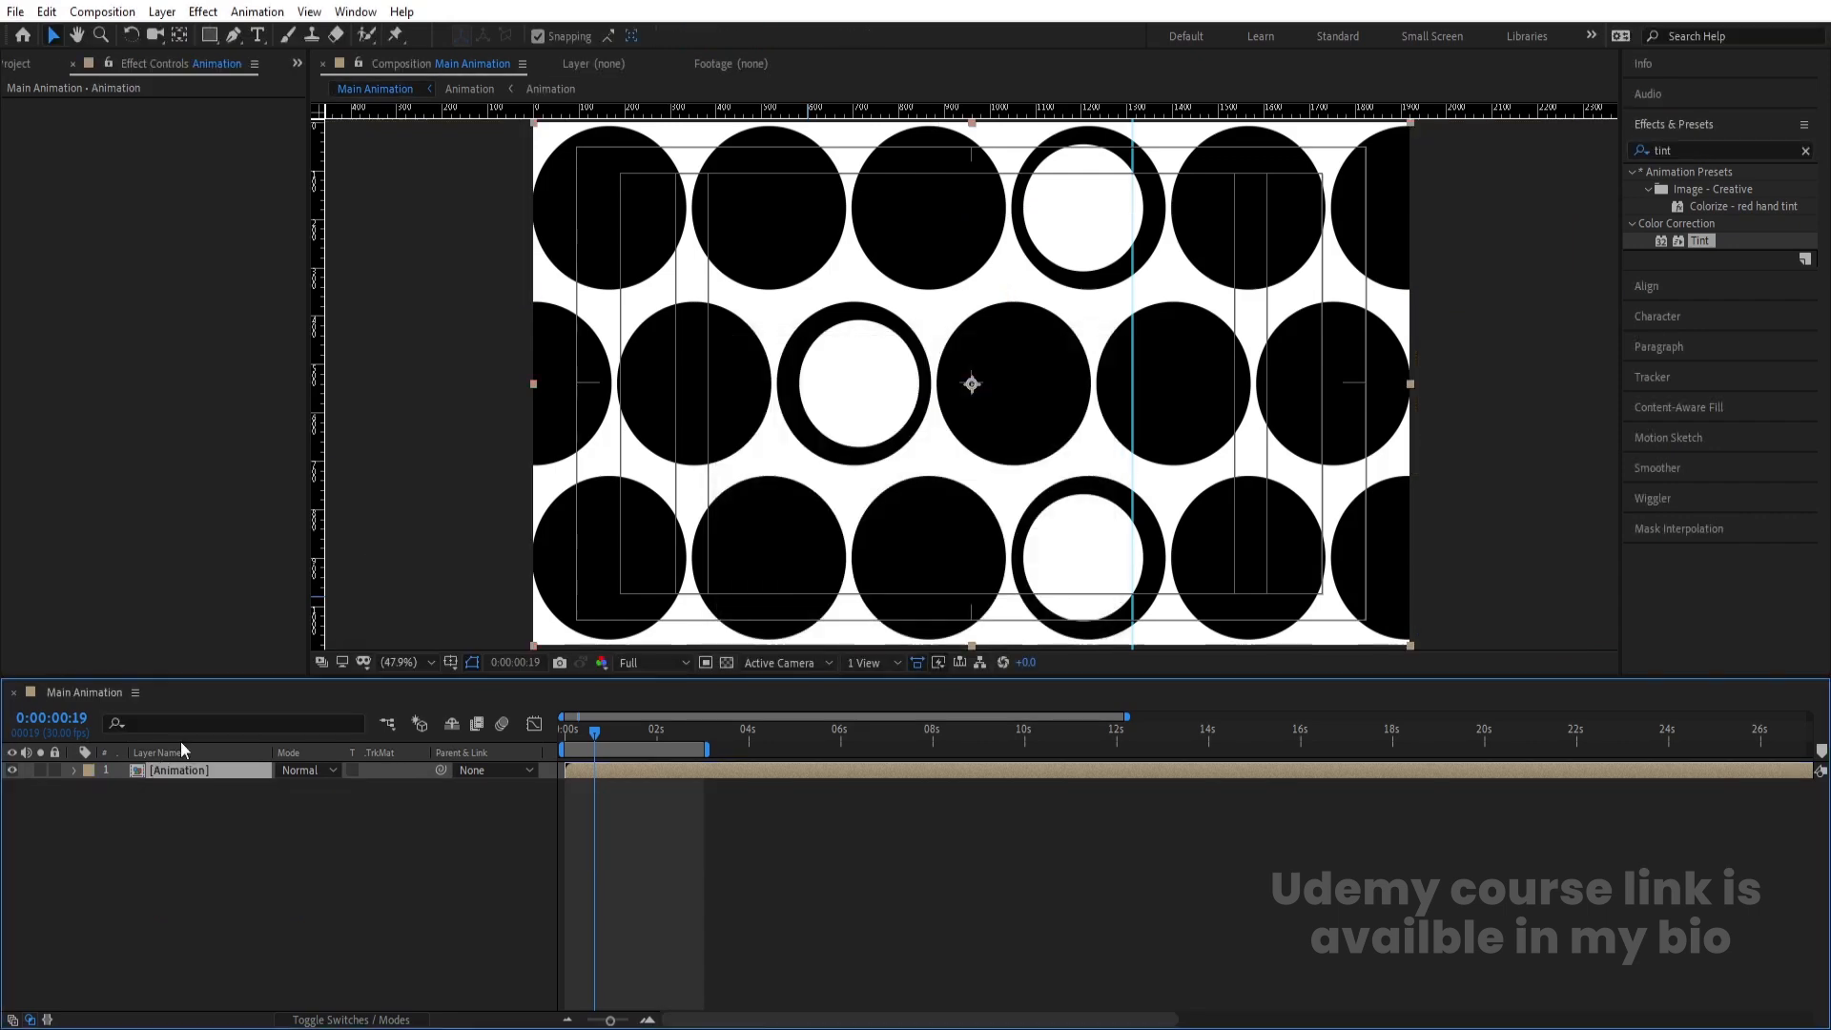
# - Duplicate the pre-composed Animation layer and apply the CC Sphere effect to the upper copy
pyautogui.hotkey('ctrl', 'd')
pyautogui.click(1692, 149)
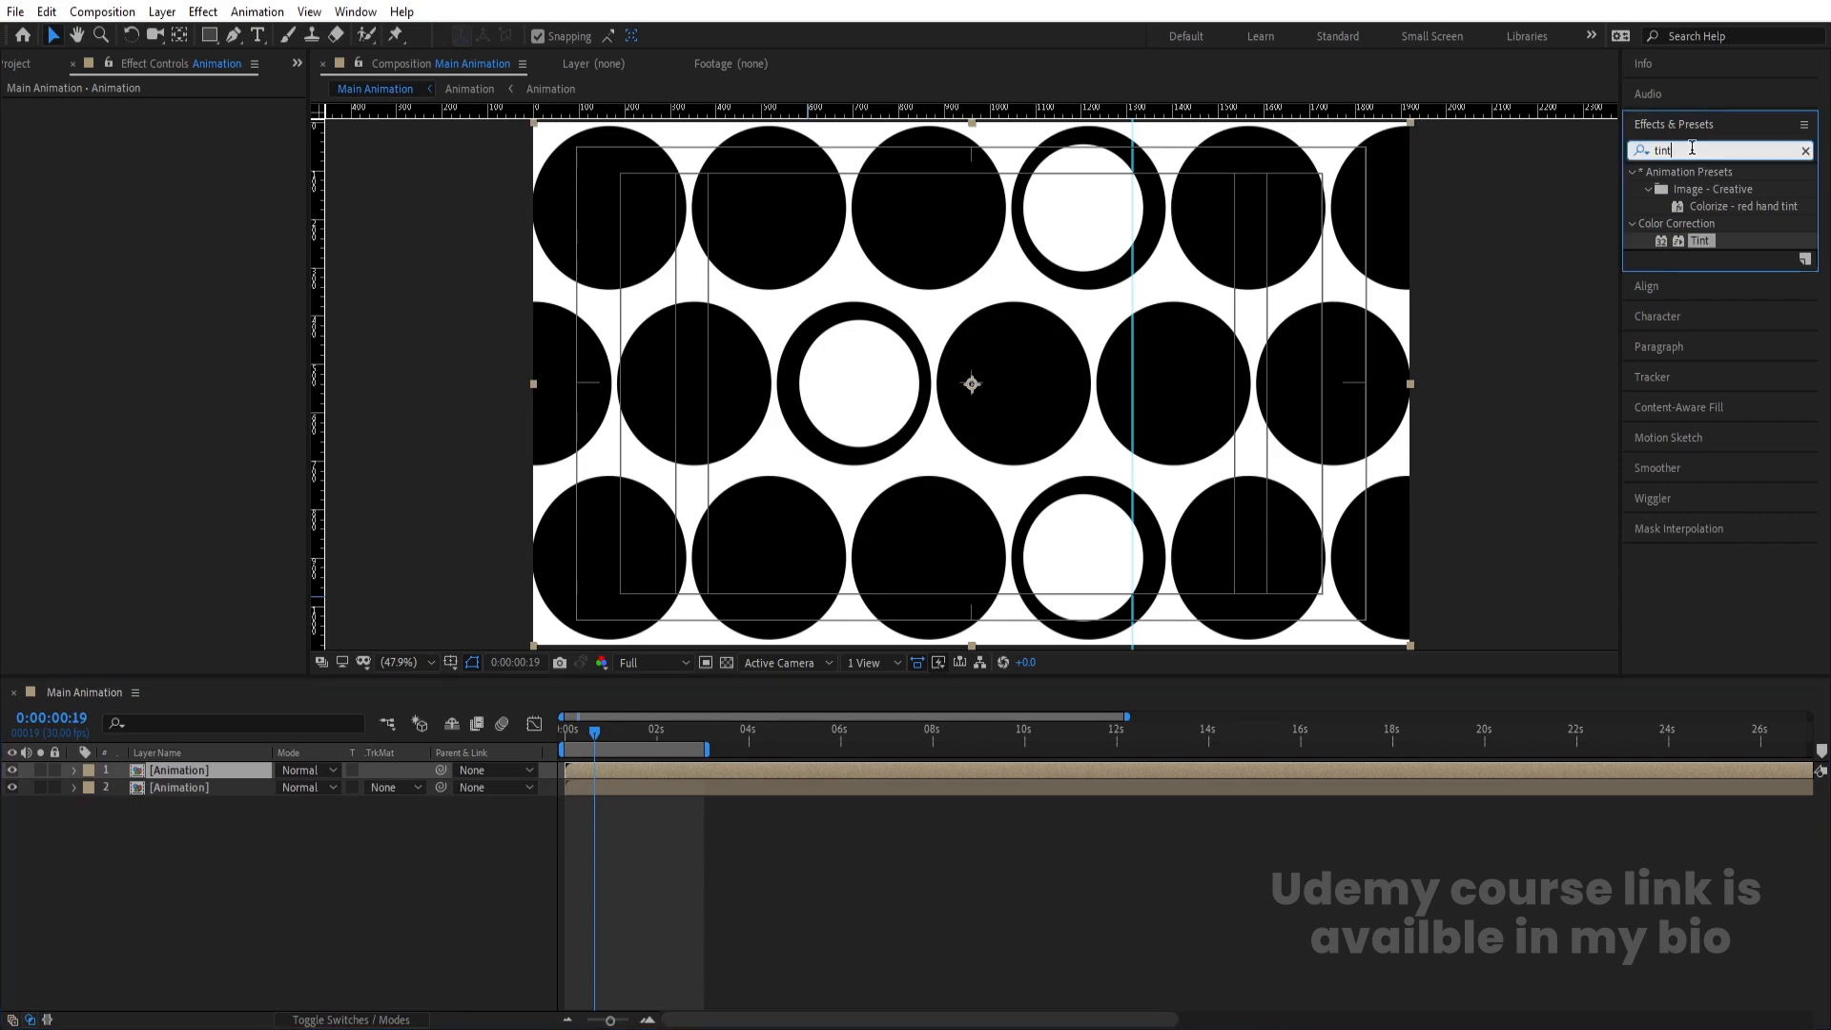
pyautogui.write('cc sp')
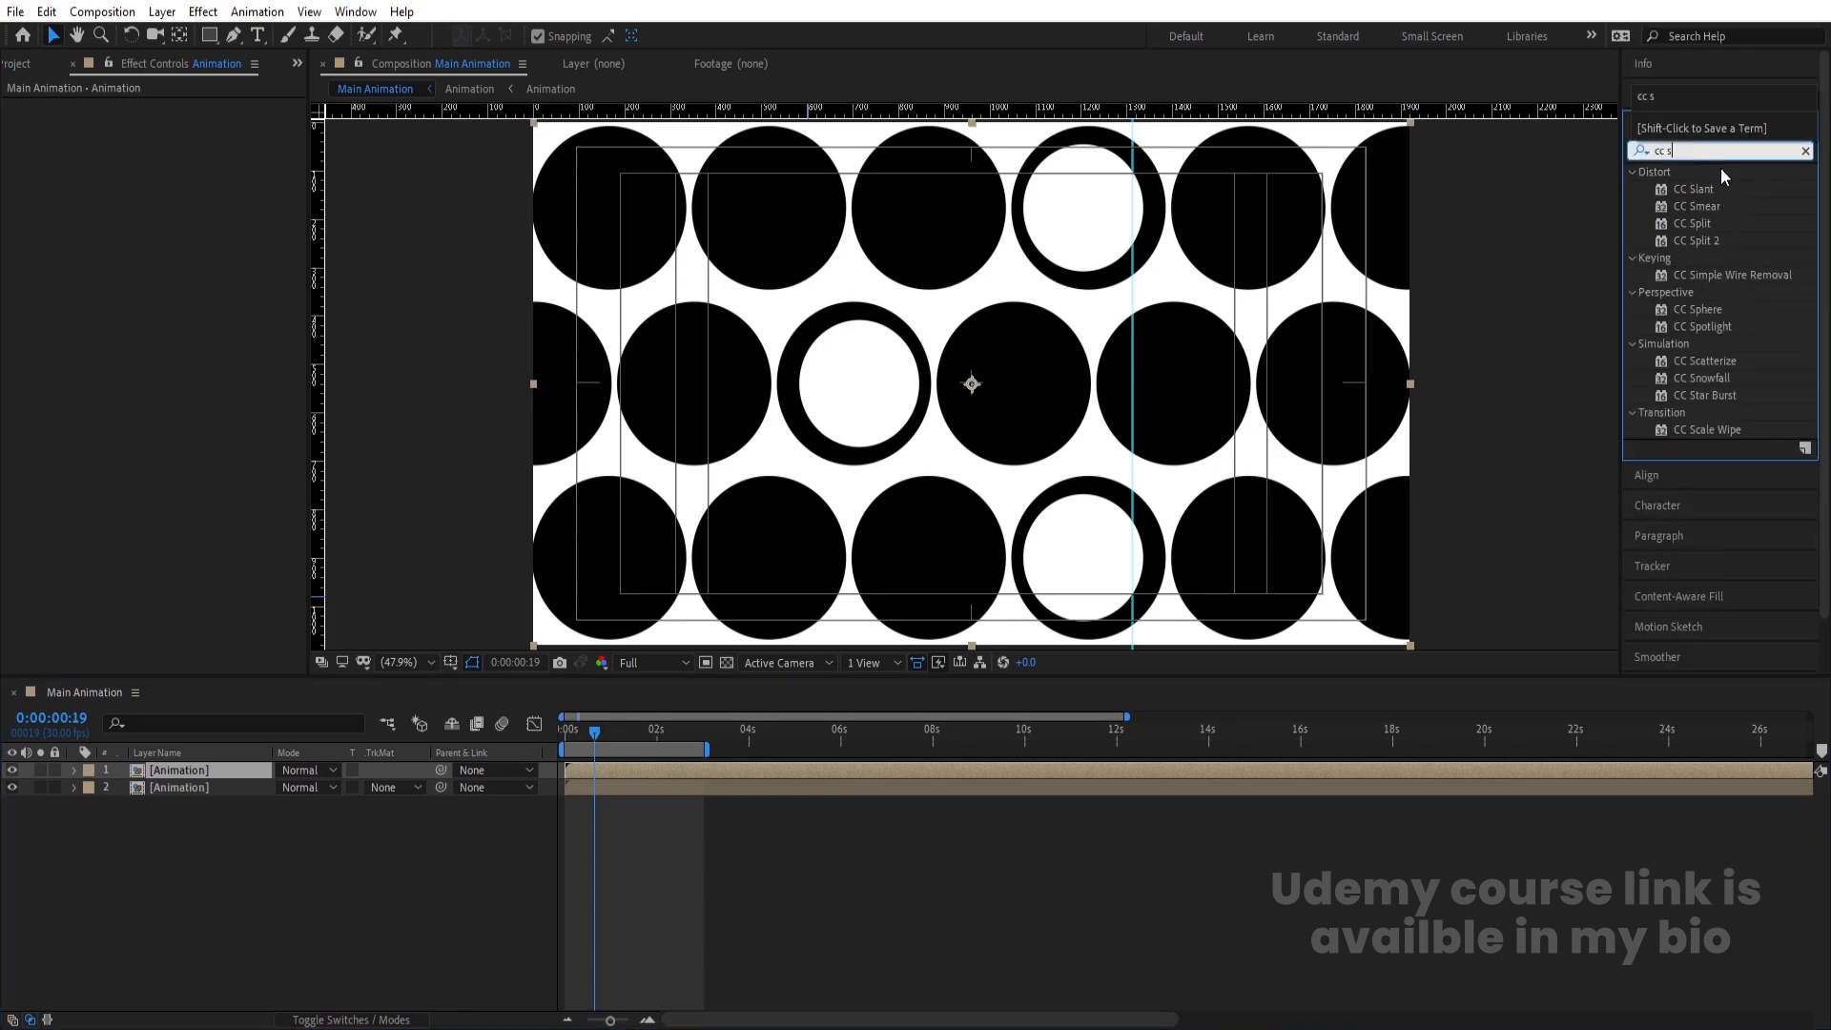
pyautogui.click(1695, 236)
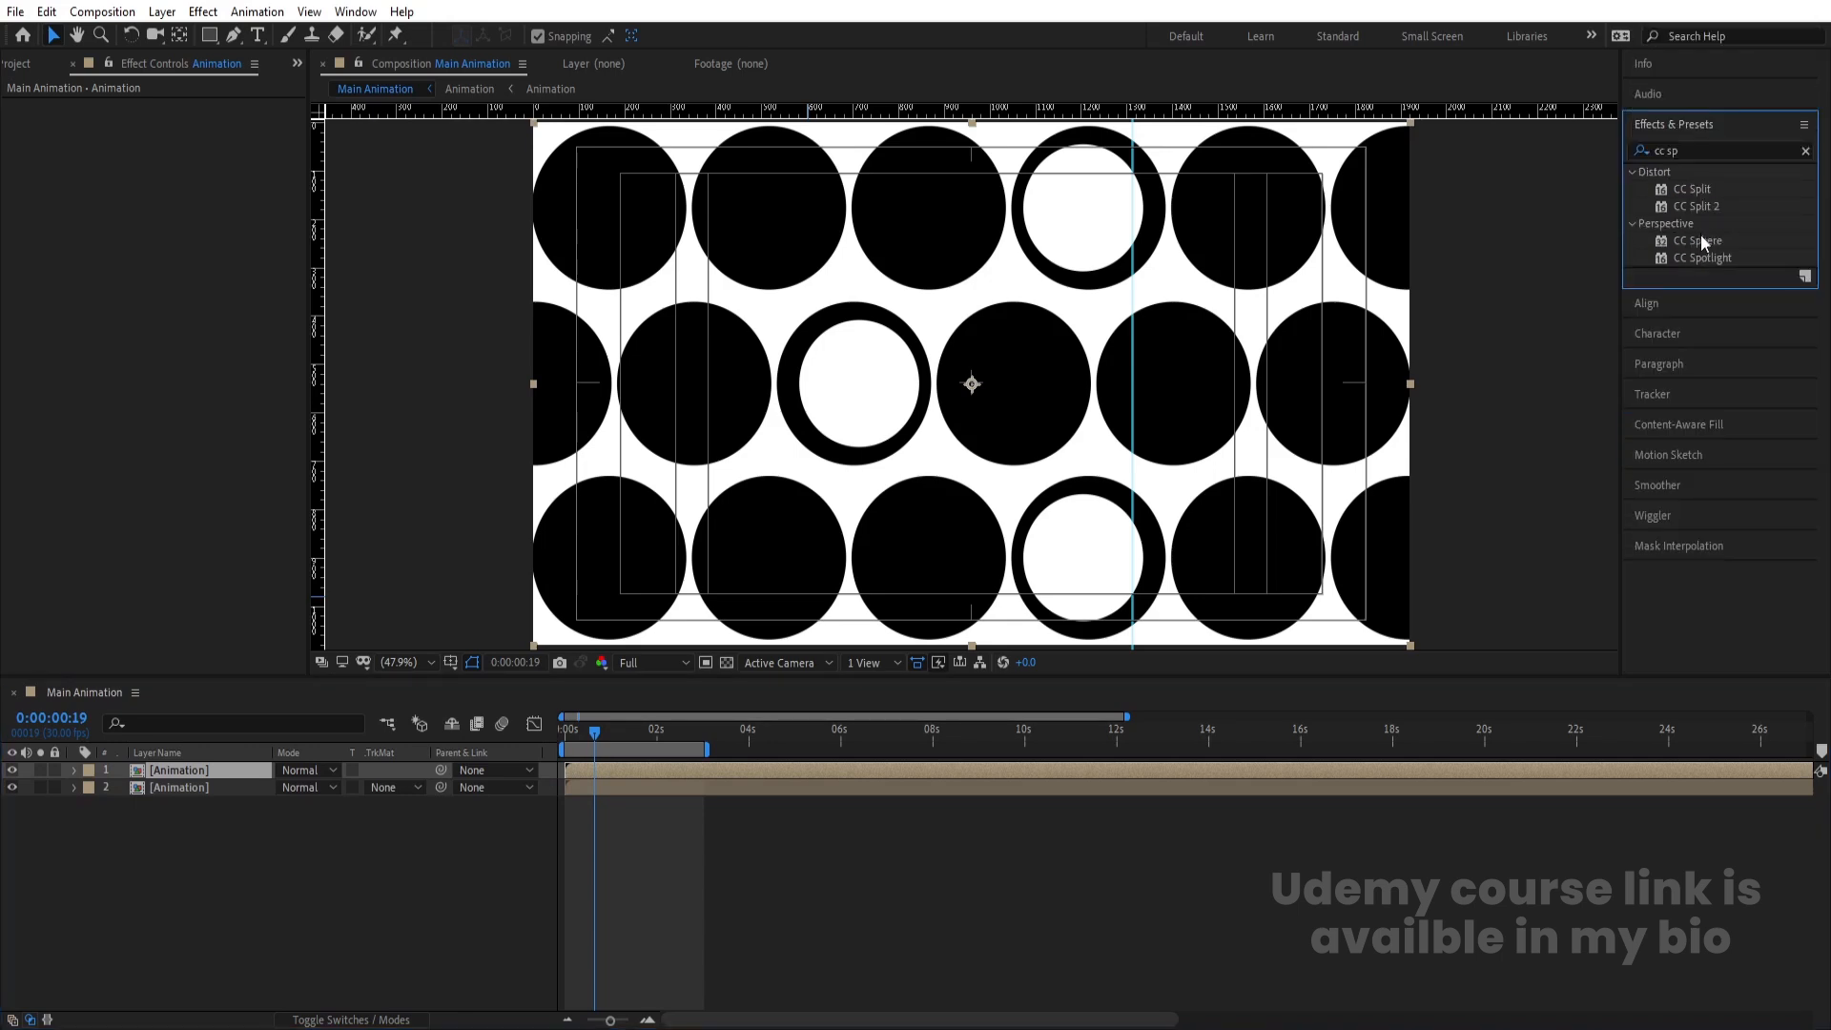
pyautogui.doubleClick(1701, 239)
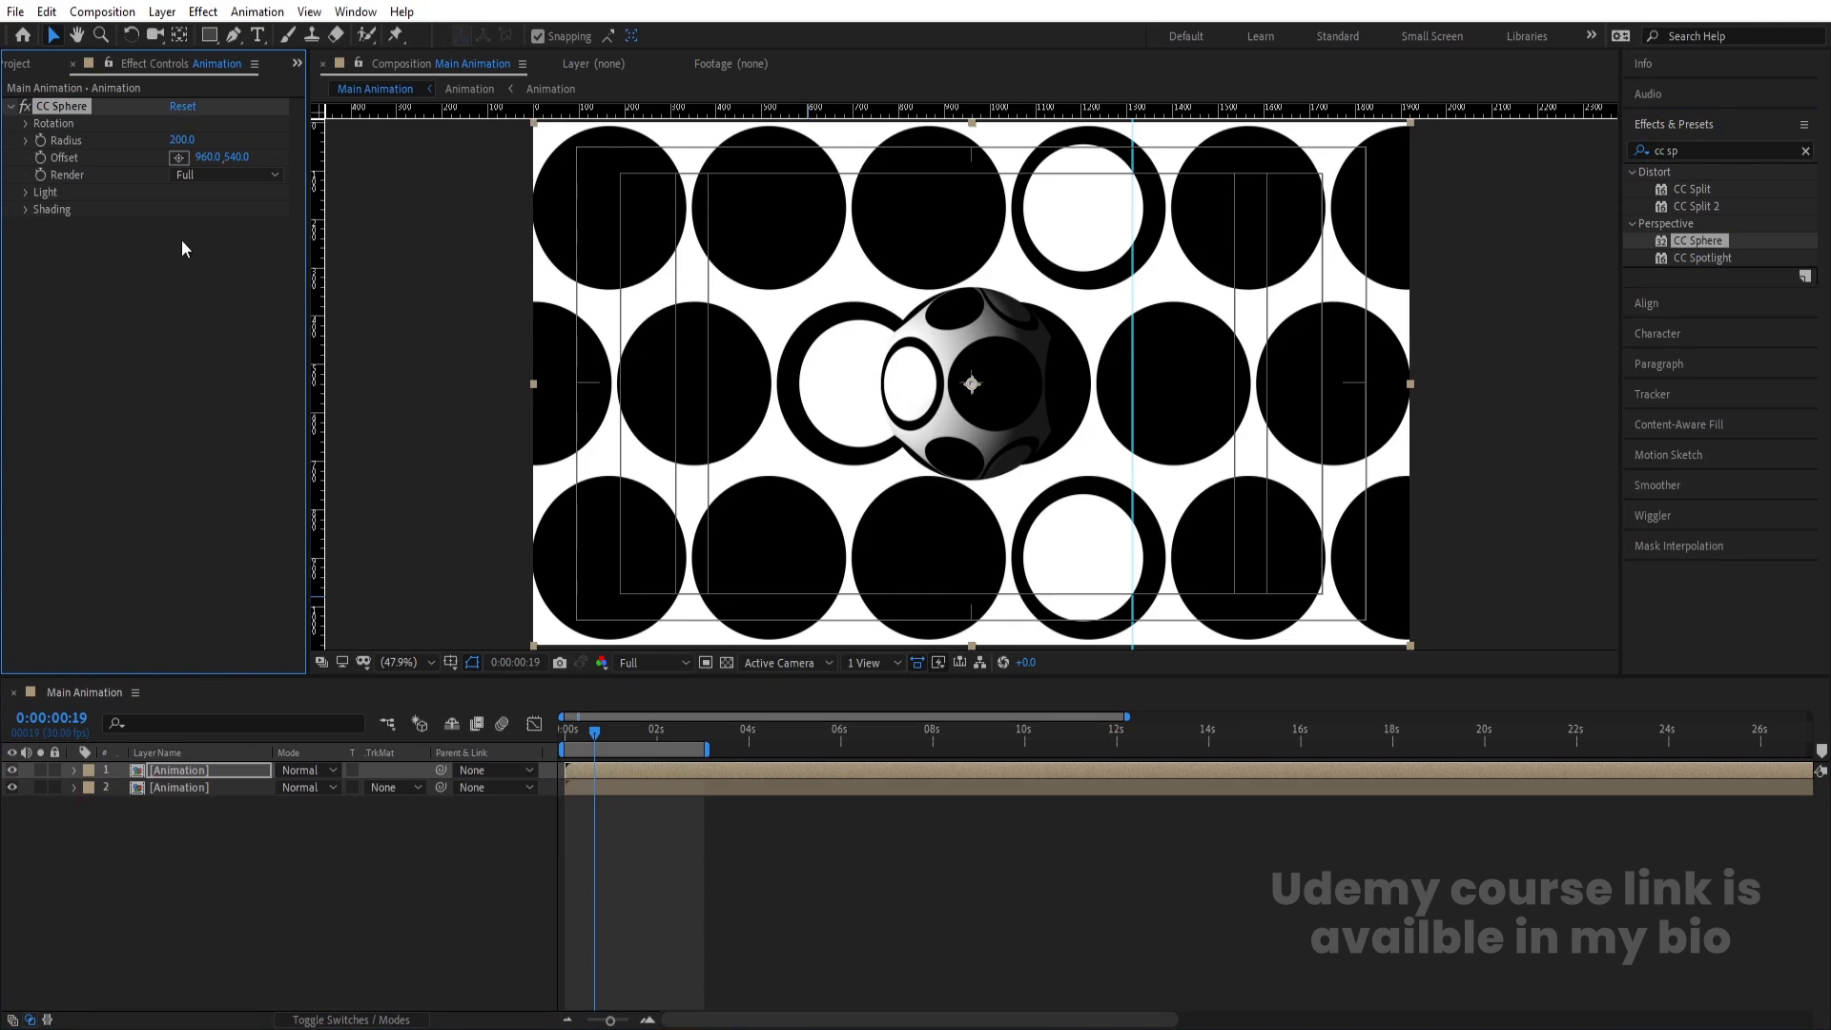
# - Set the CC Sphere radius to 541, its ambient shading to 73 and its offset to 1919, 540
pyautogui.moveTo(181, 139); pyautogui.dragTo(399, 73)
pyautogui.moveTo(423, 64); pyautogui.dragTo(439, 65)
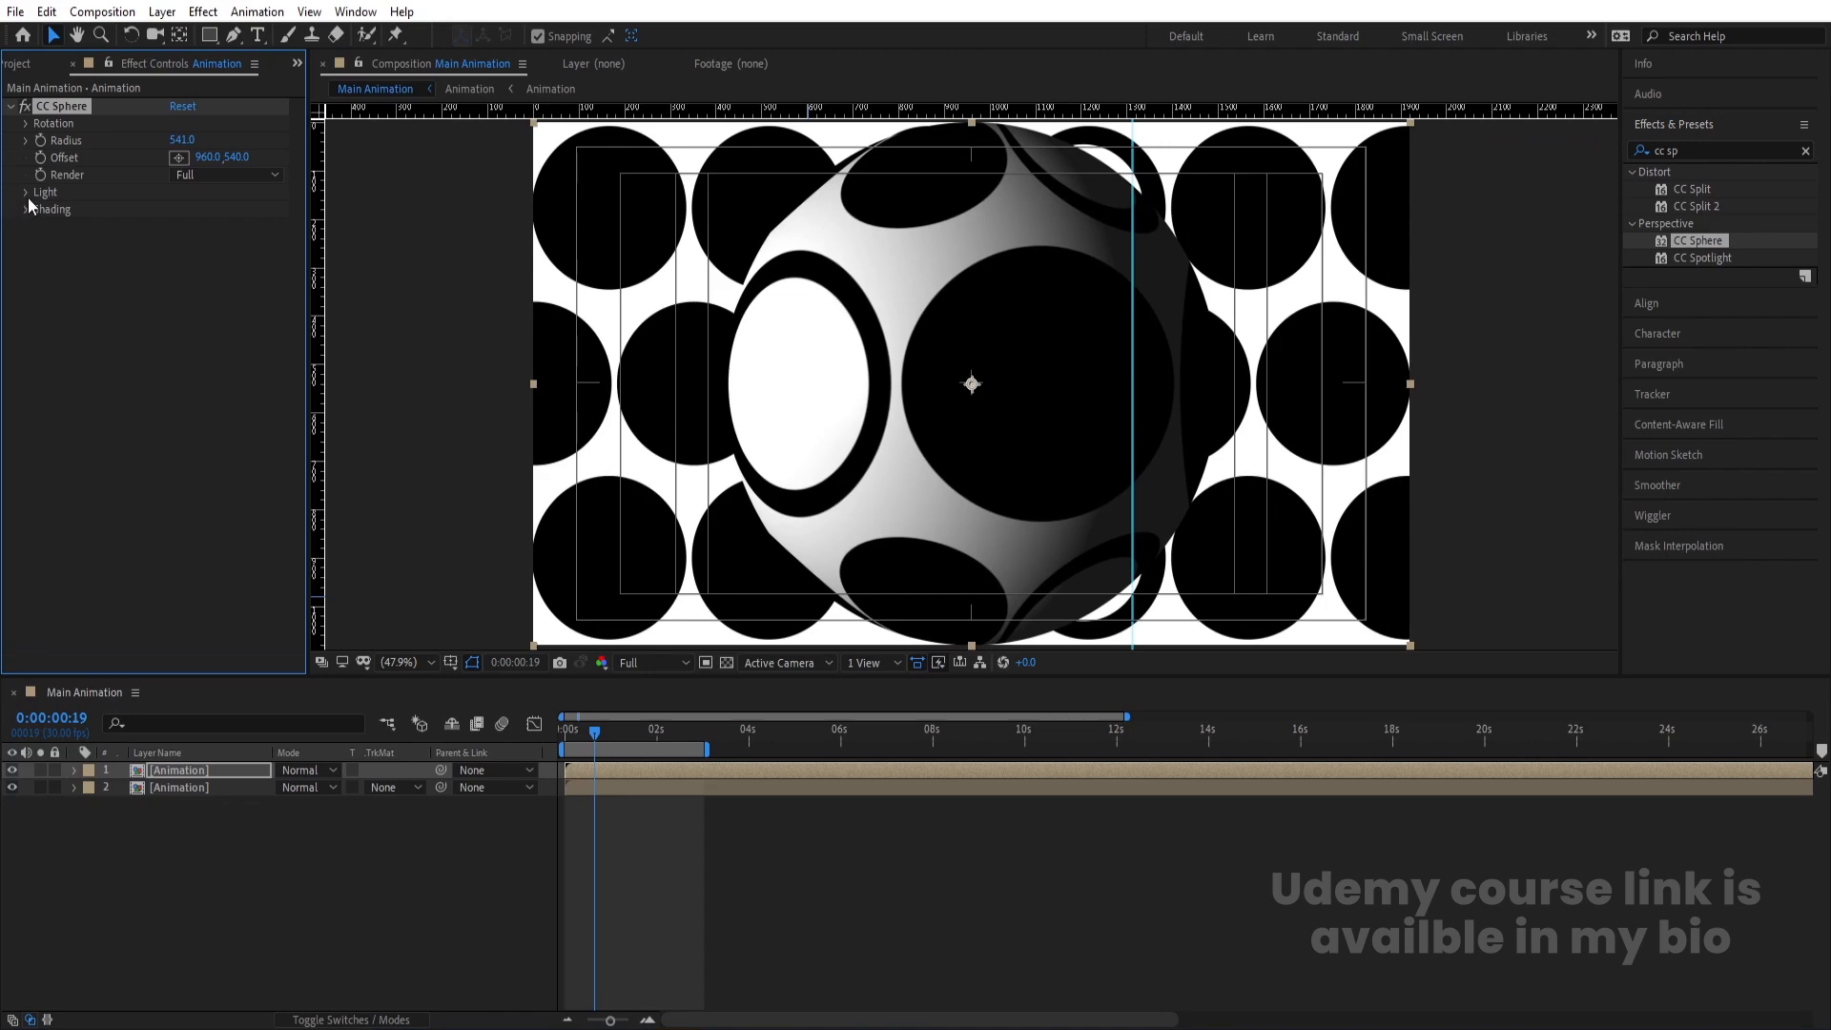
pyautogui.moveTo(186, 226)
pyautogui.mouseDown()
pyautogui.moveTo(207, 225)
pyautogui.moveTo(191, 242)
pyautogui.moveTo(206, 242)
pyautogui.moveTo(190, 226)
pyautogui.moveTo(222, 226)
pyautogui.mouseUp()
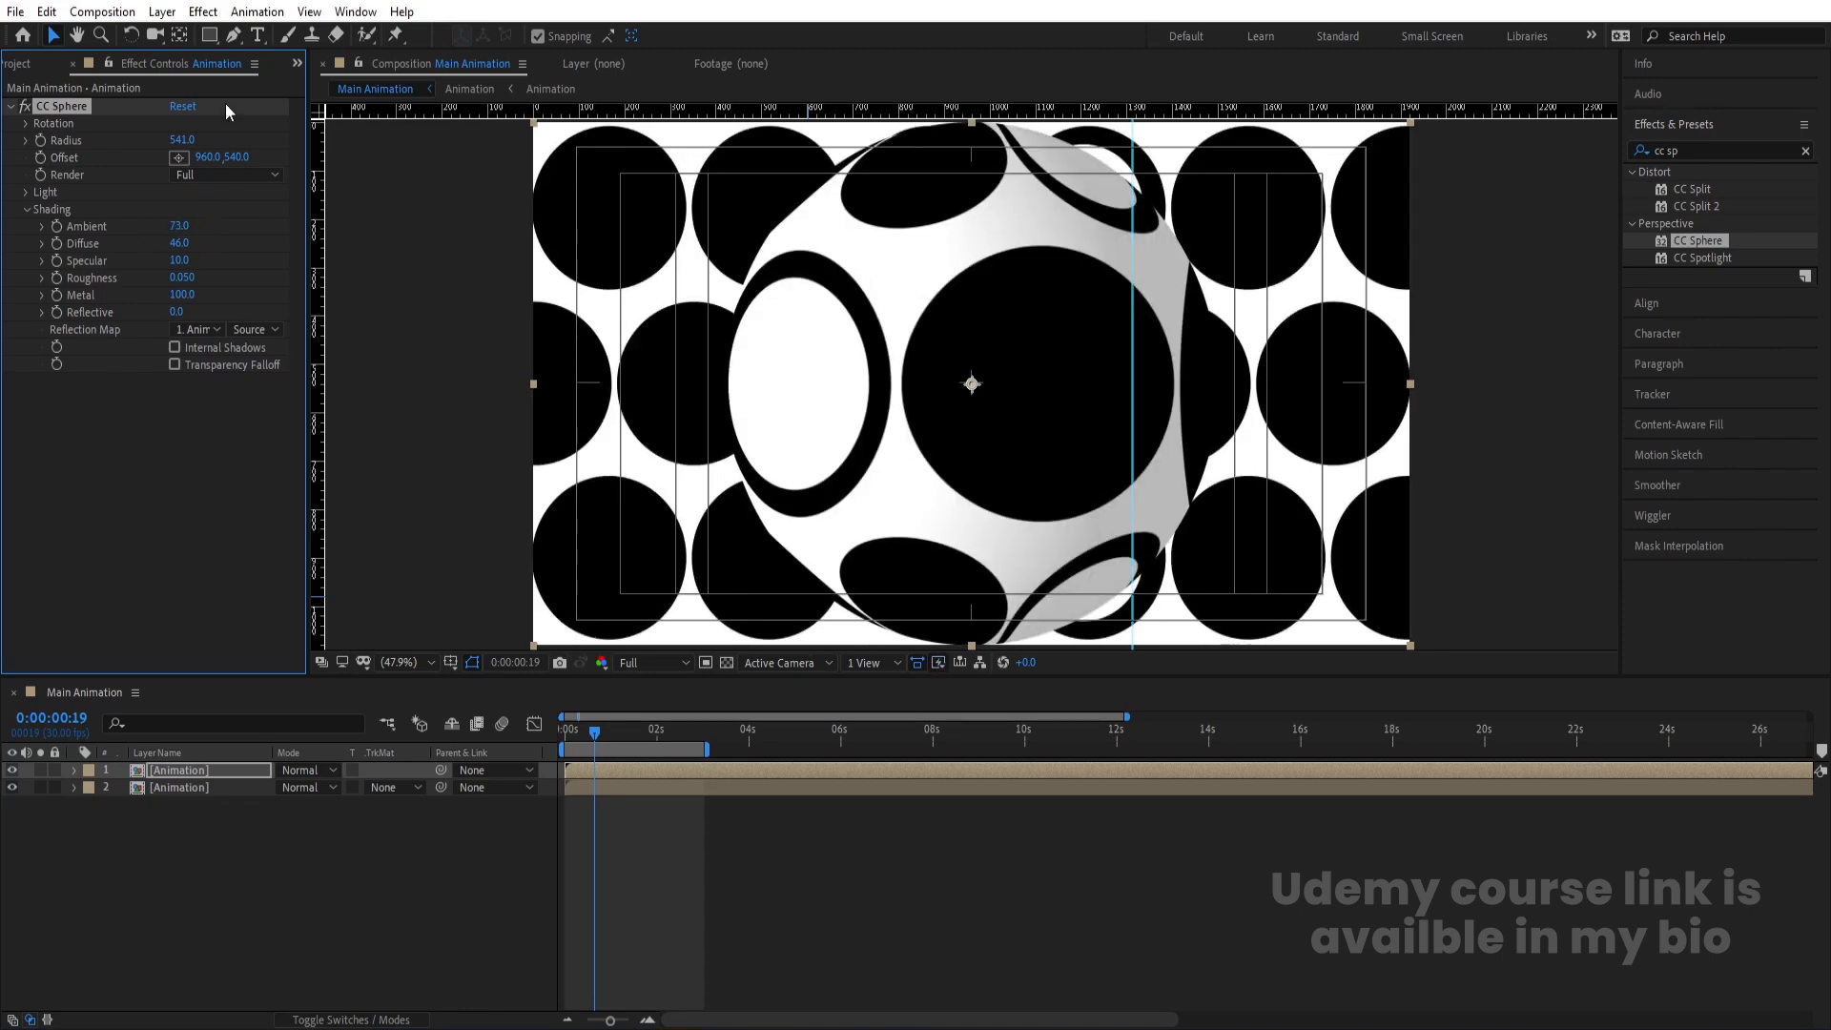
pyautogui.moveTo(219, 154); pyautogui.dragTo(1139, 178)
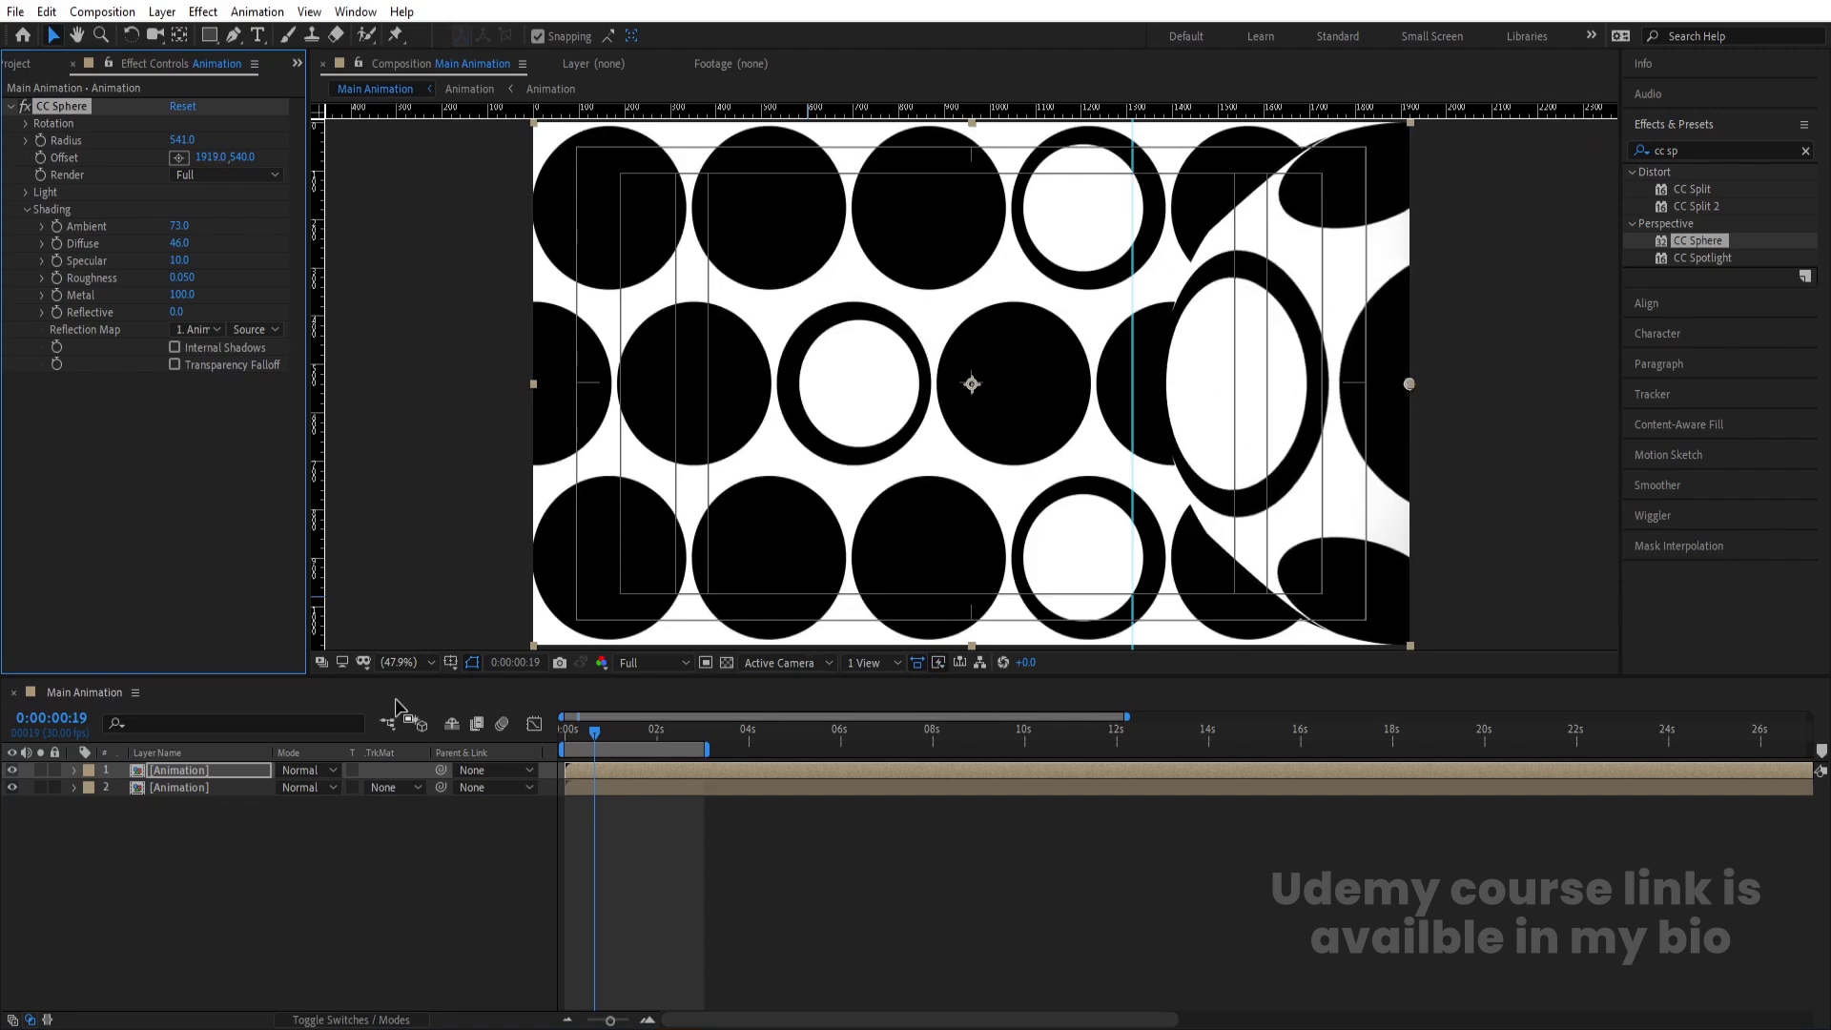
# - Duplicate the sphere layer, set the copy's CC Sphere offset to -2.9, 540 and preview the animation
pyautogui.click(245, 769)
pyautogui.hotkey('ctrl', 'd')
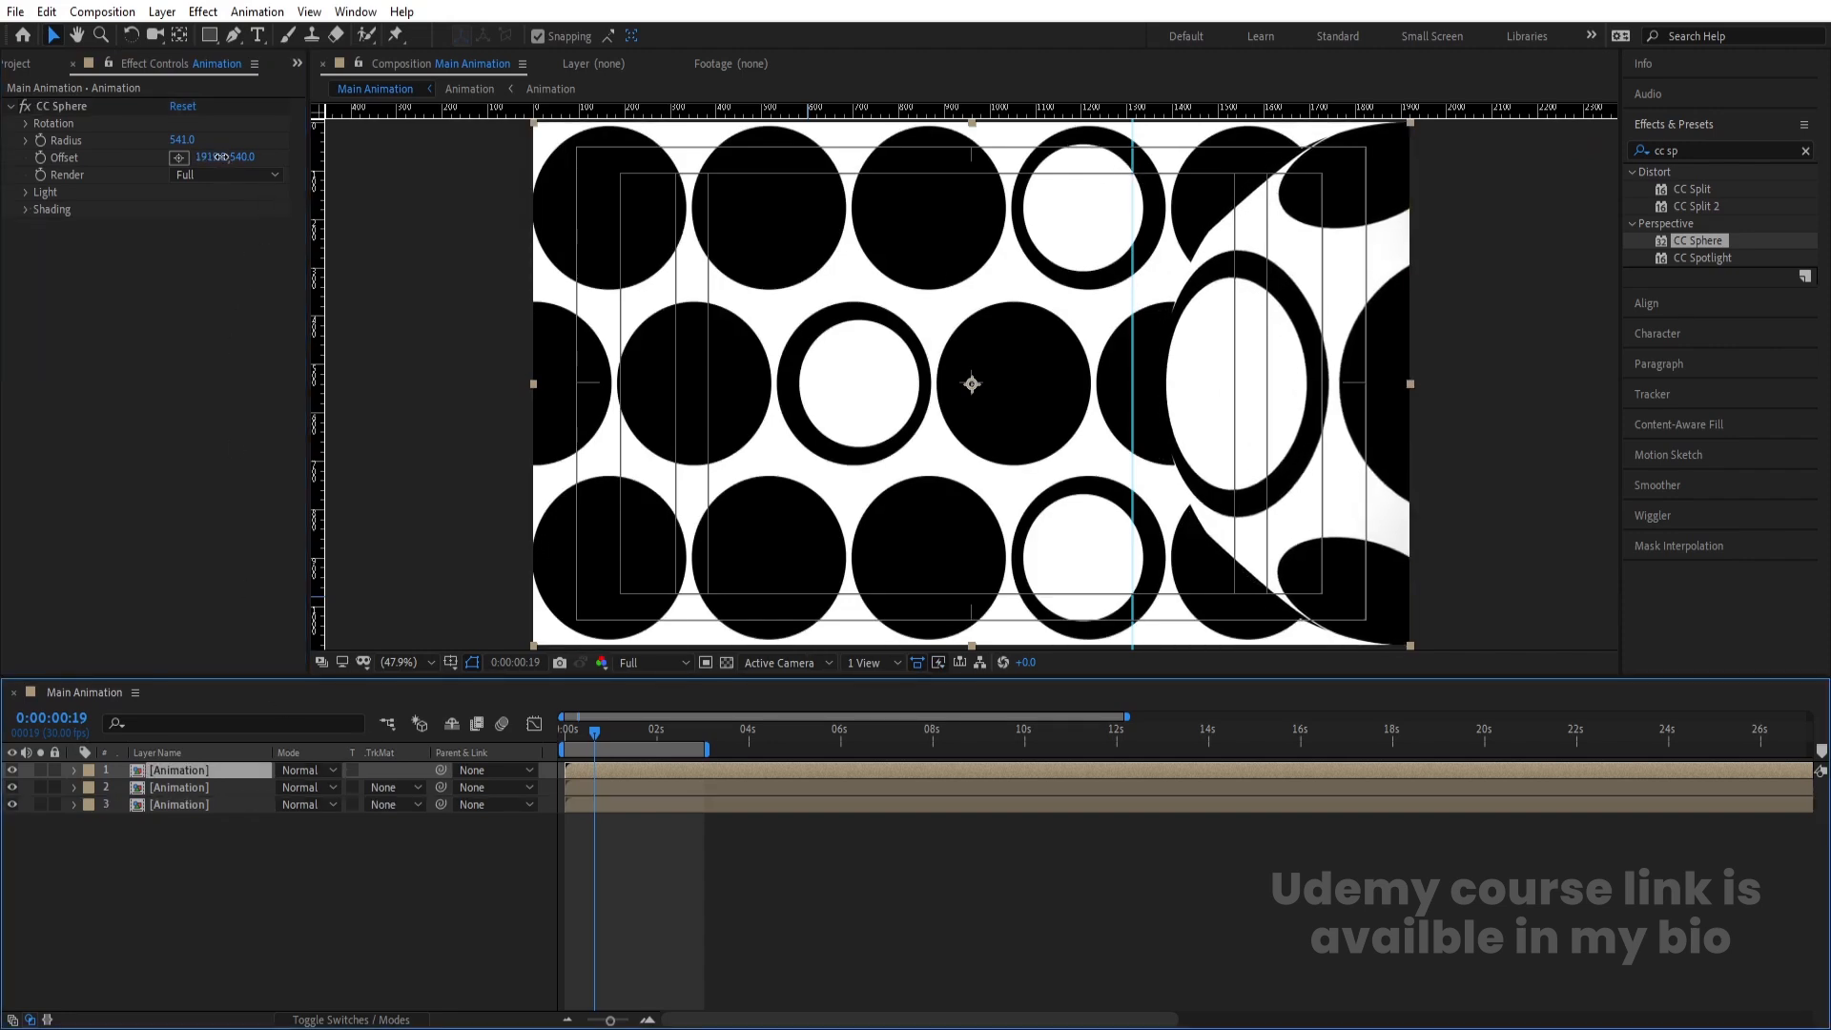
pyautogui.moveTo(221, 156); pyautogui.dragTo(5, 157)
pyautogui.moveTo(1304, 383); pyautogui.dragTo(531, 383)
pyautogui.click(262, 921)
pyautogui.press('space')
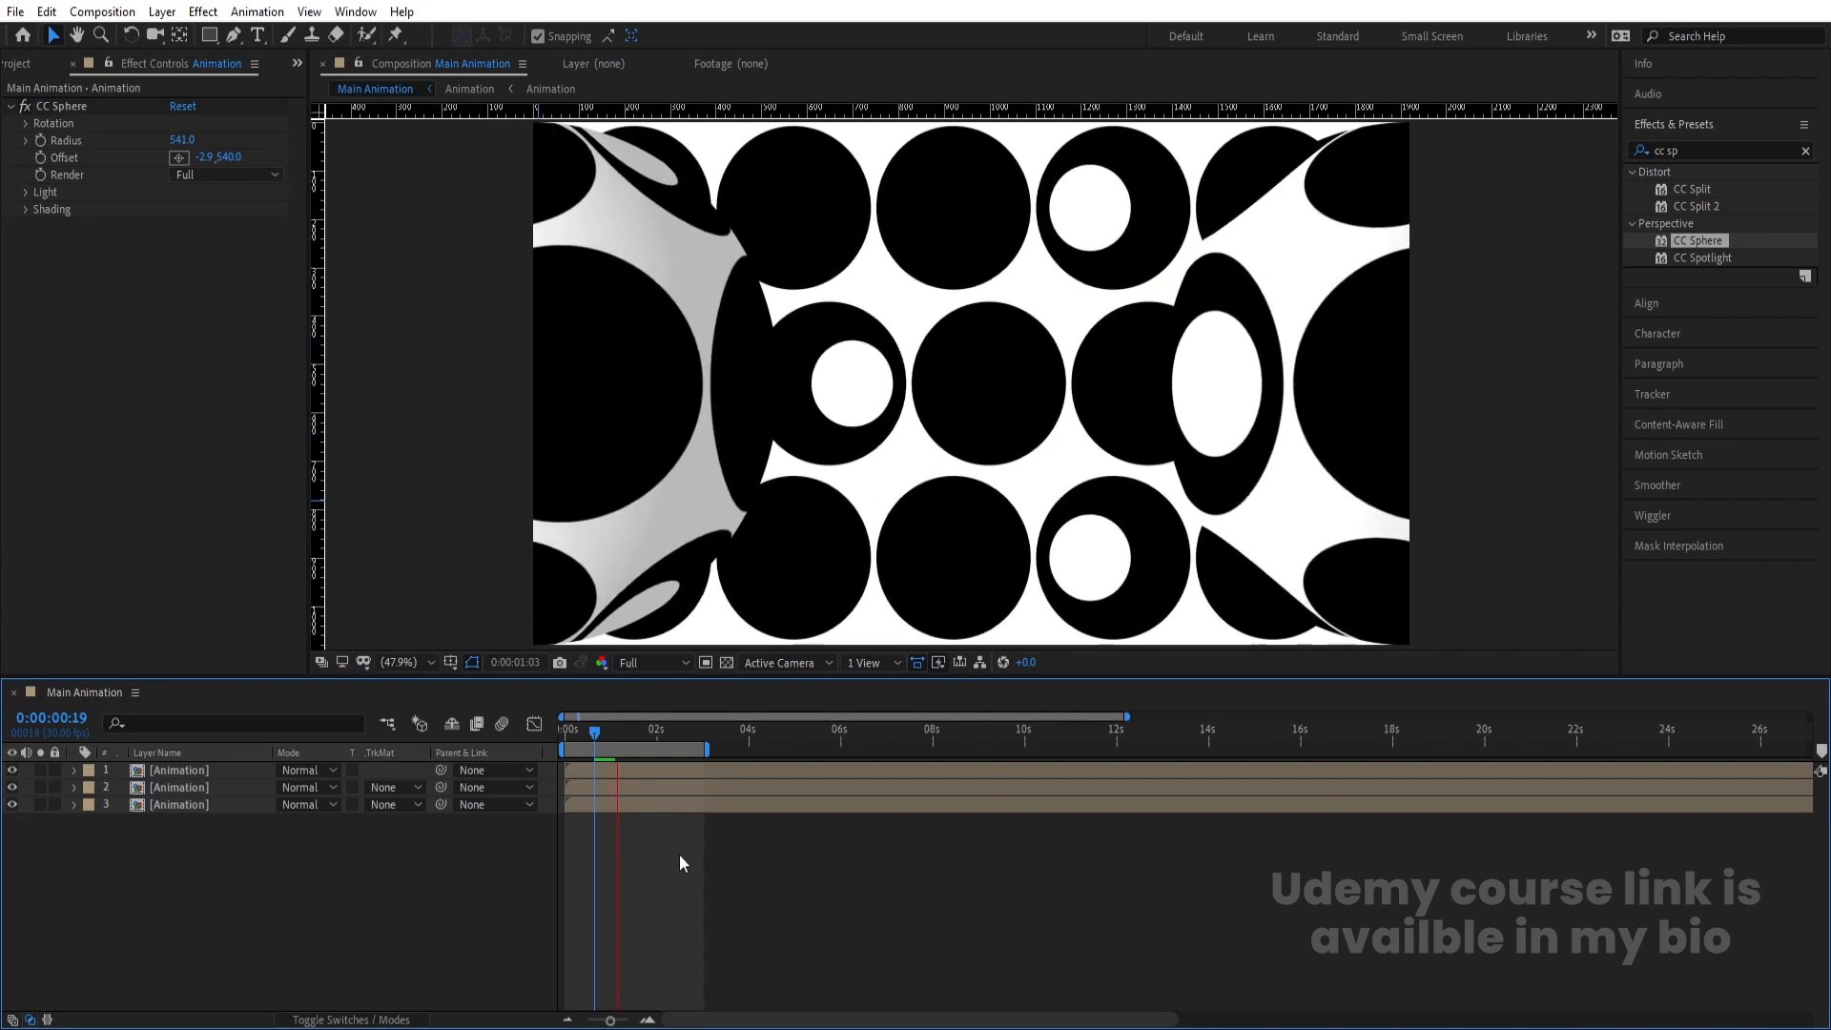
pyautogui.press('-')
pyautogui.press('Num_Lock')
pyautogui.press('space')
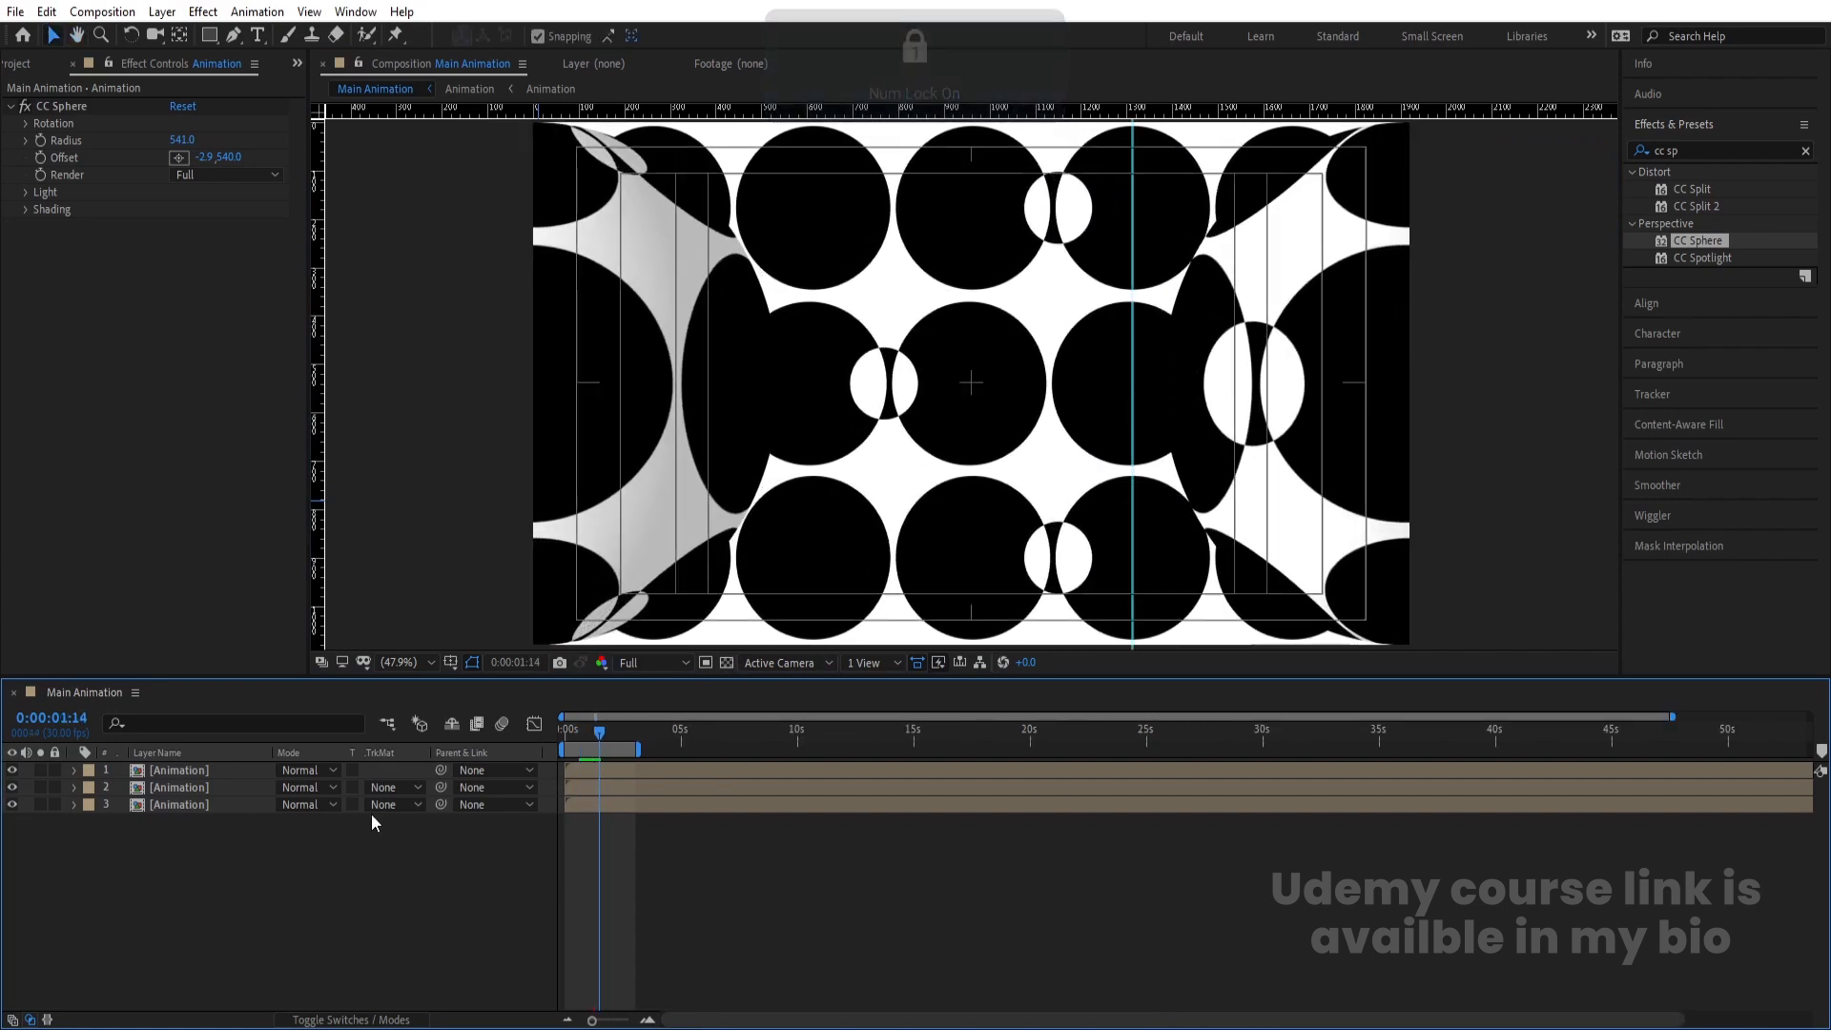
# - Apply Tint to the flat bottom Animation layer, mapping black to white and white to red
pyautogui.click(181, 804)
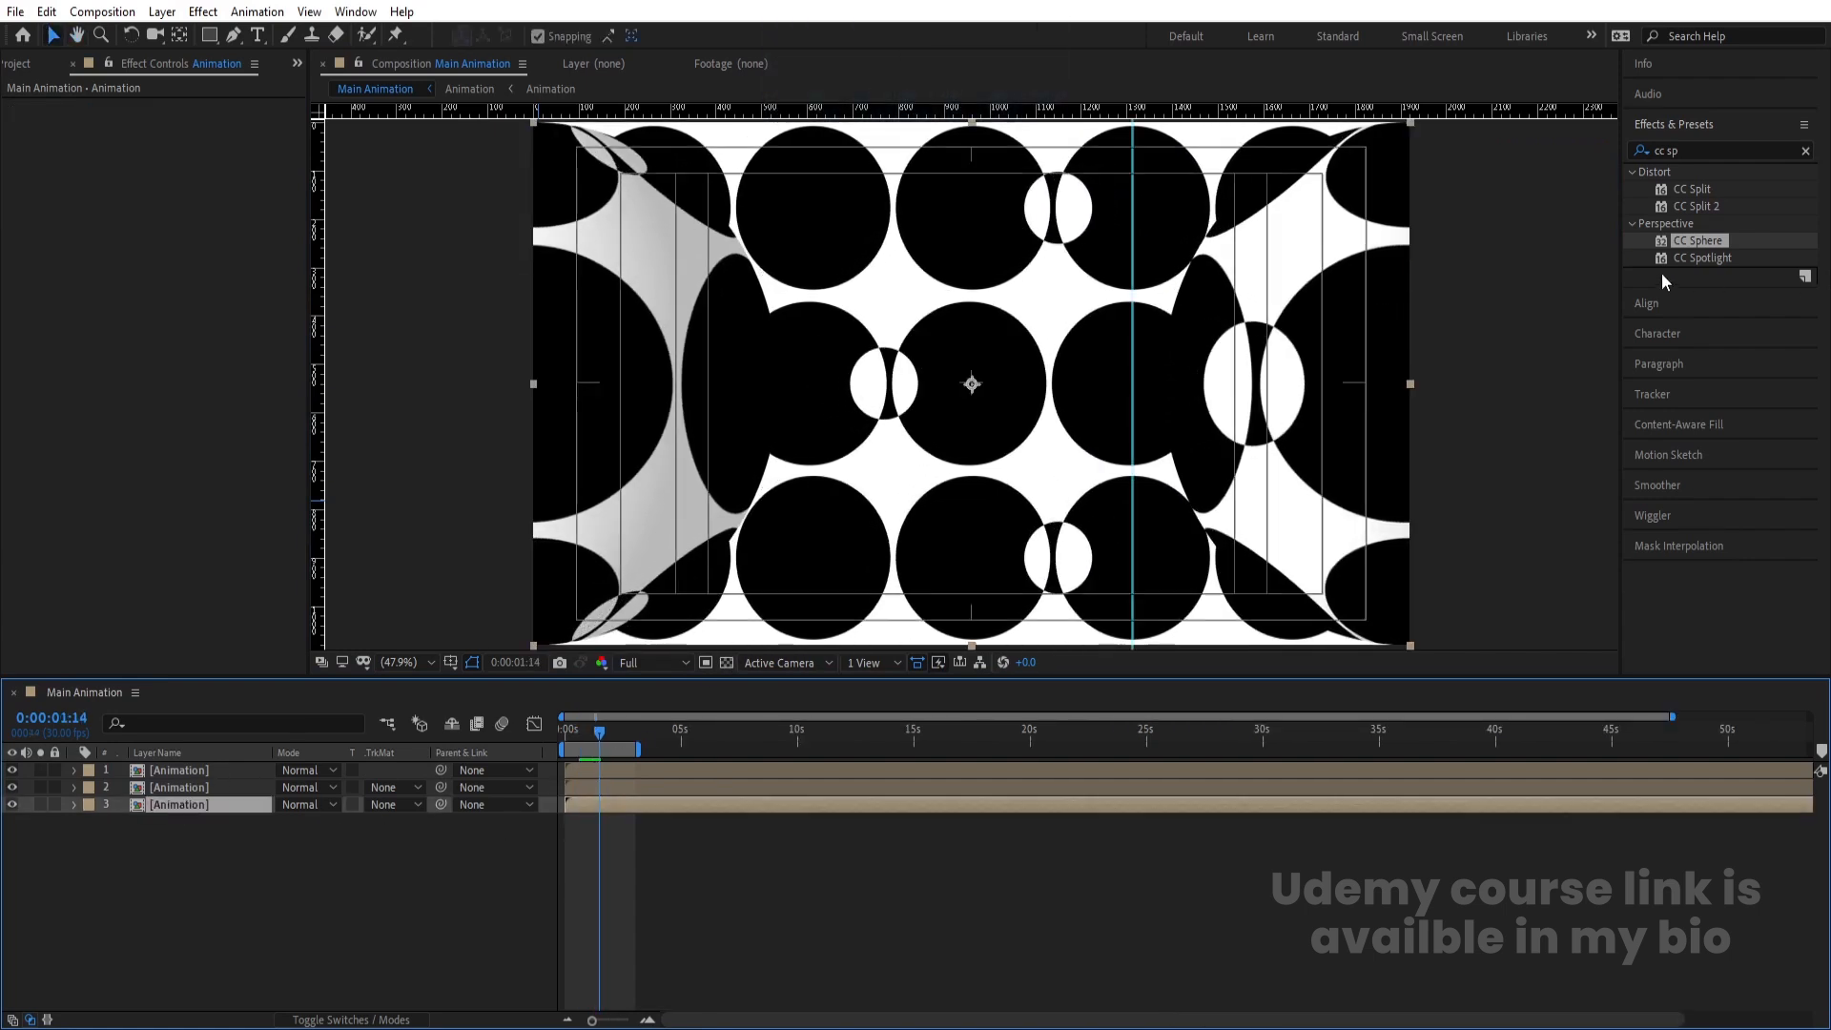
pyautogui.click(1685, 149)
pyautogui.write('tint')
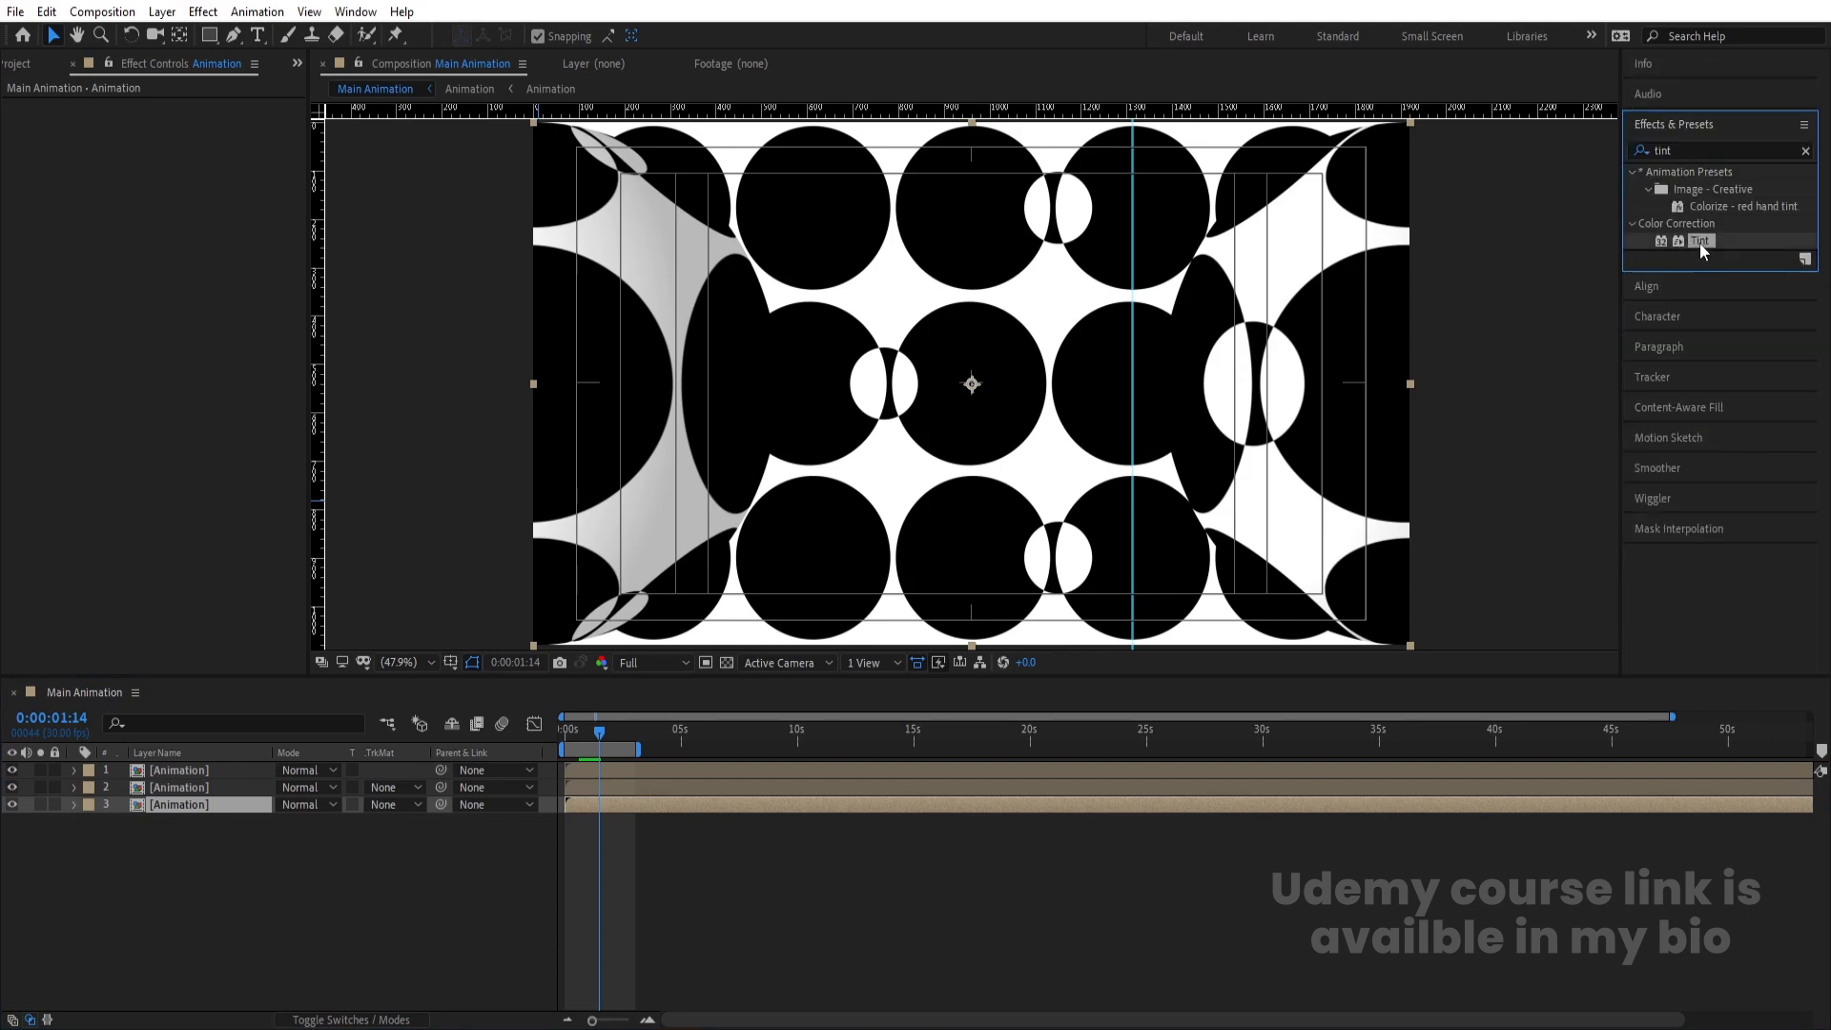
pyautogui.doubleClick(1699, 242)
pyautogui.click(203, 179)
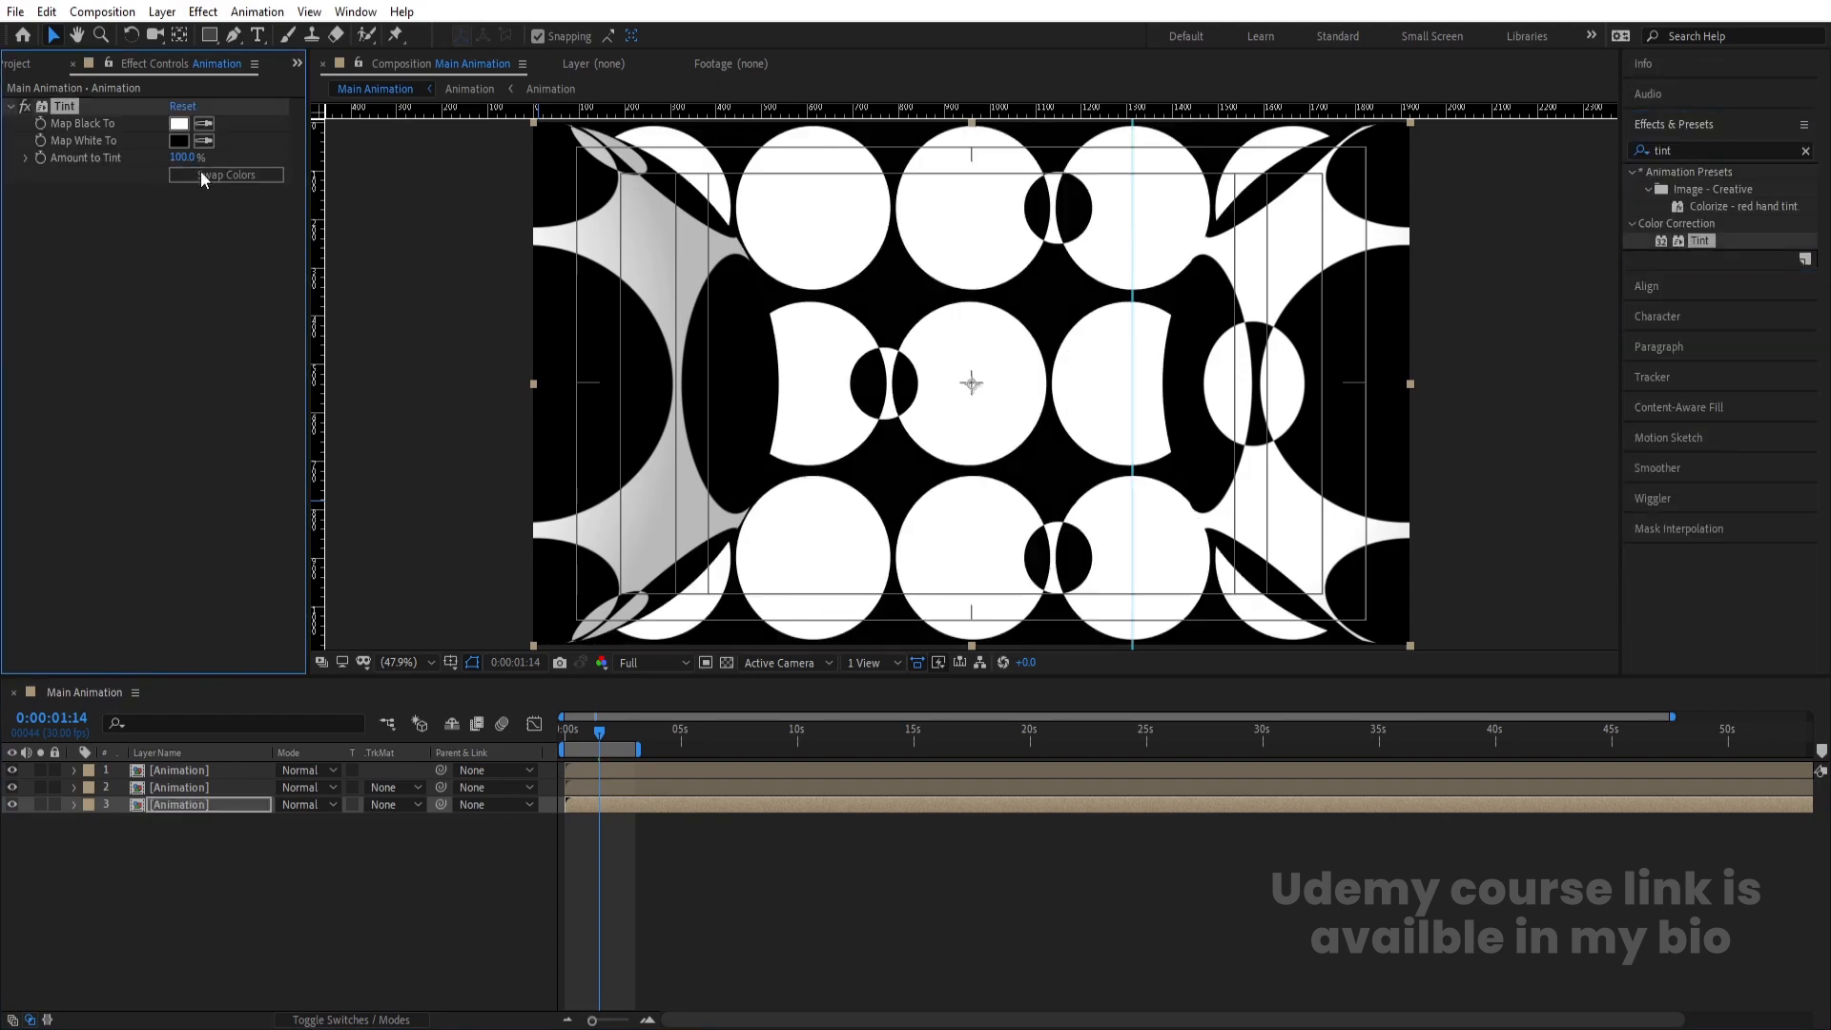
pyautogui.click(203, 178)
pyautogui.click(179, 124)
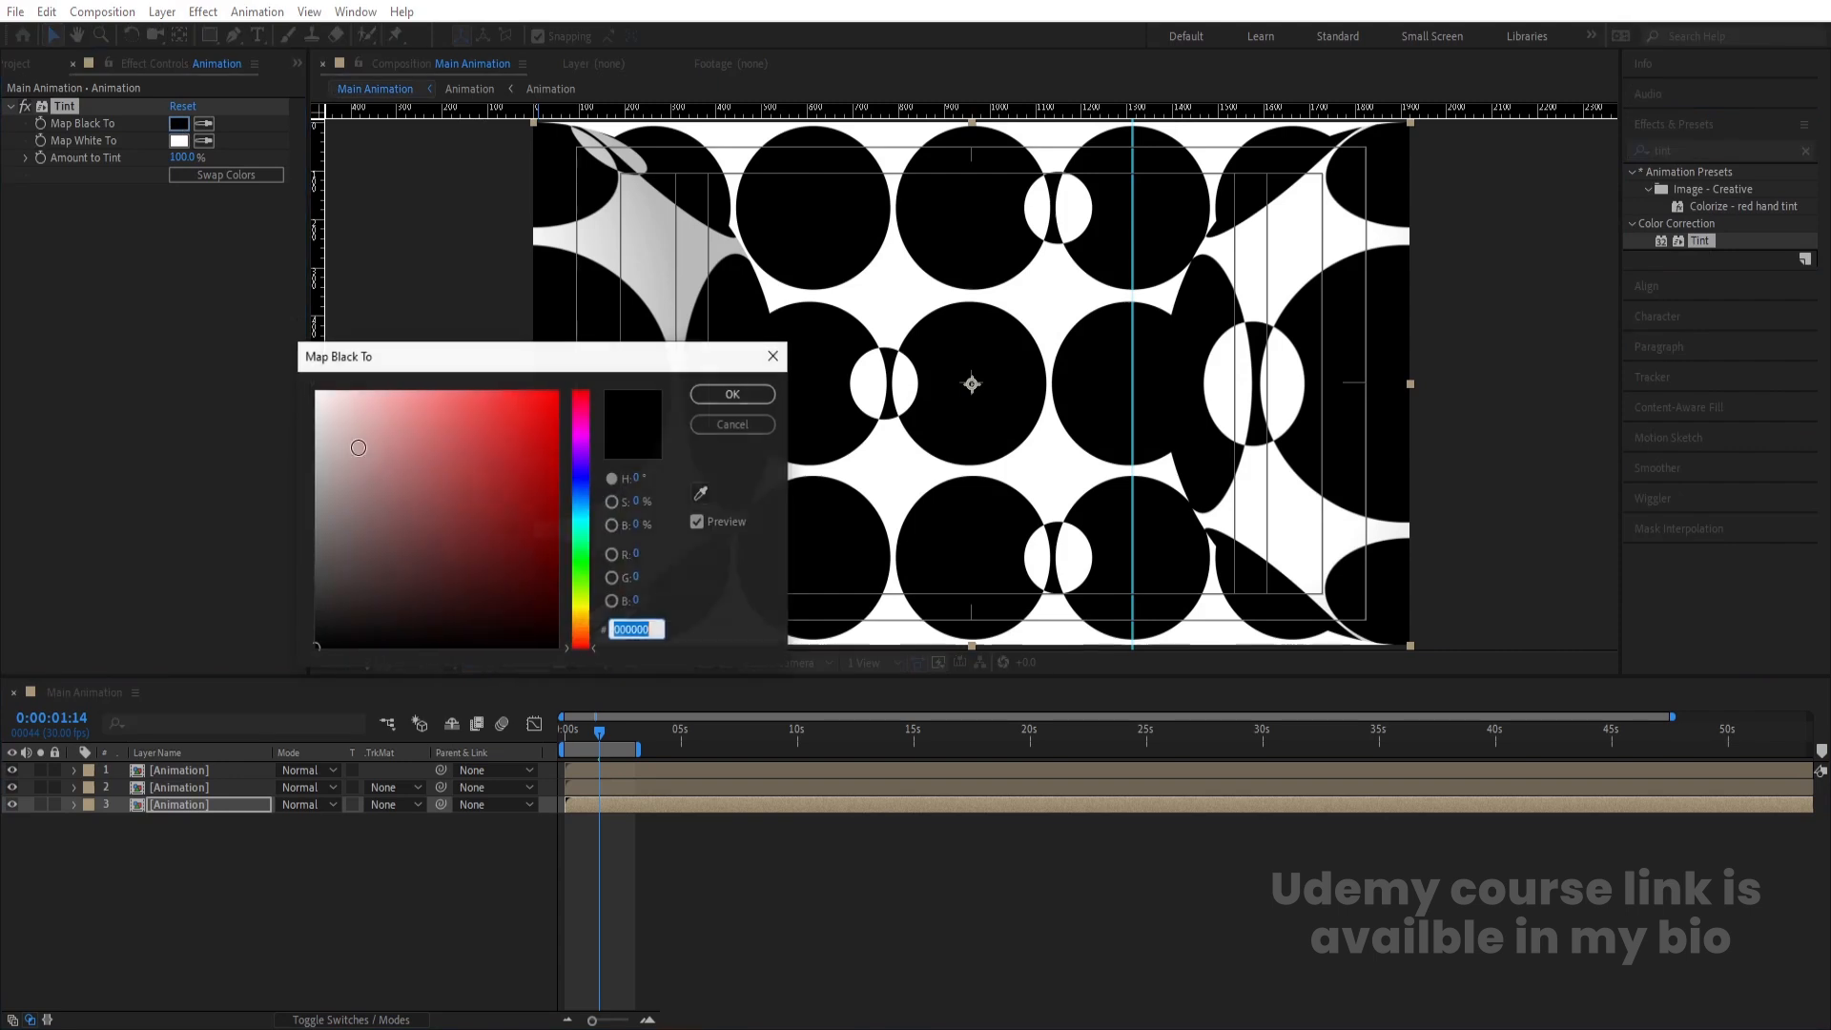
pyautogui.moveTo(496, 449); pyautogui.dragTo(625, 339)
pyautogui.click(731, 393)
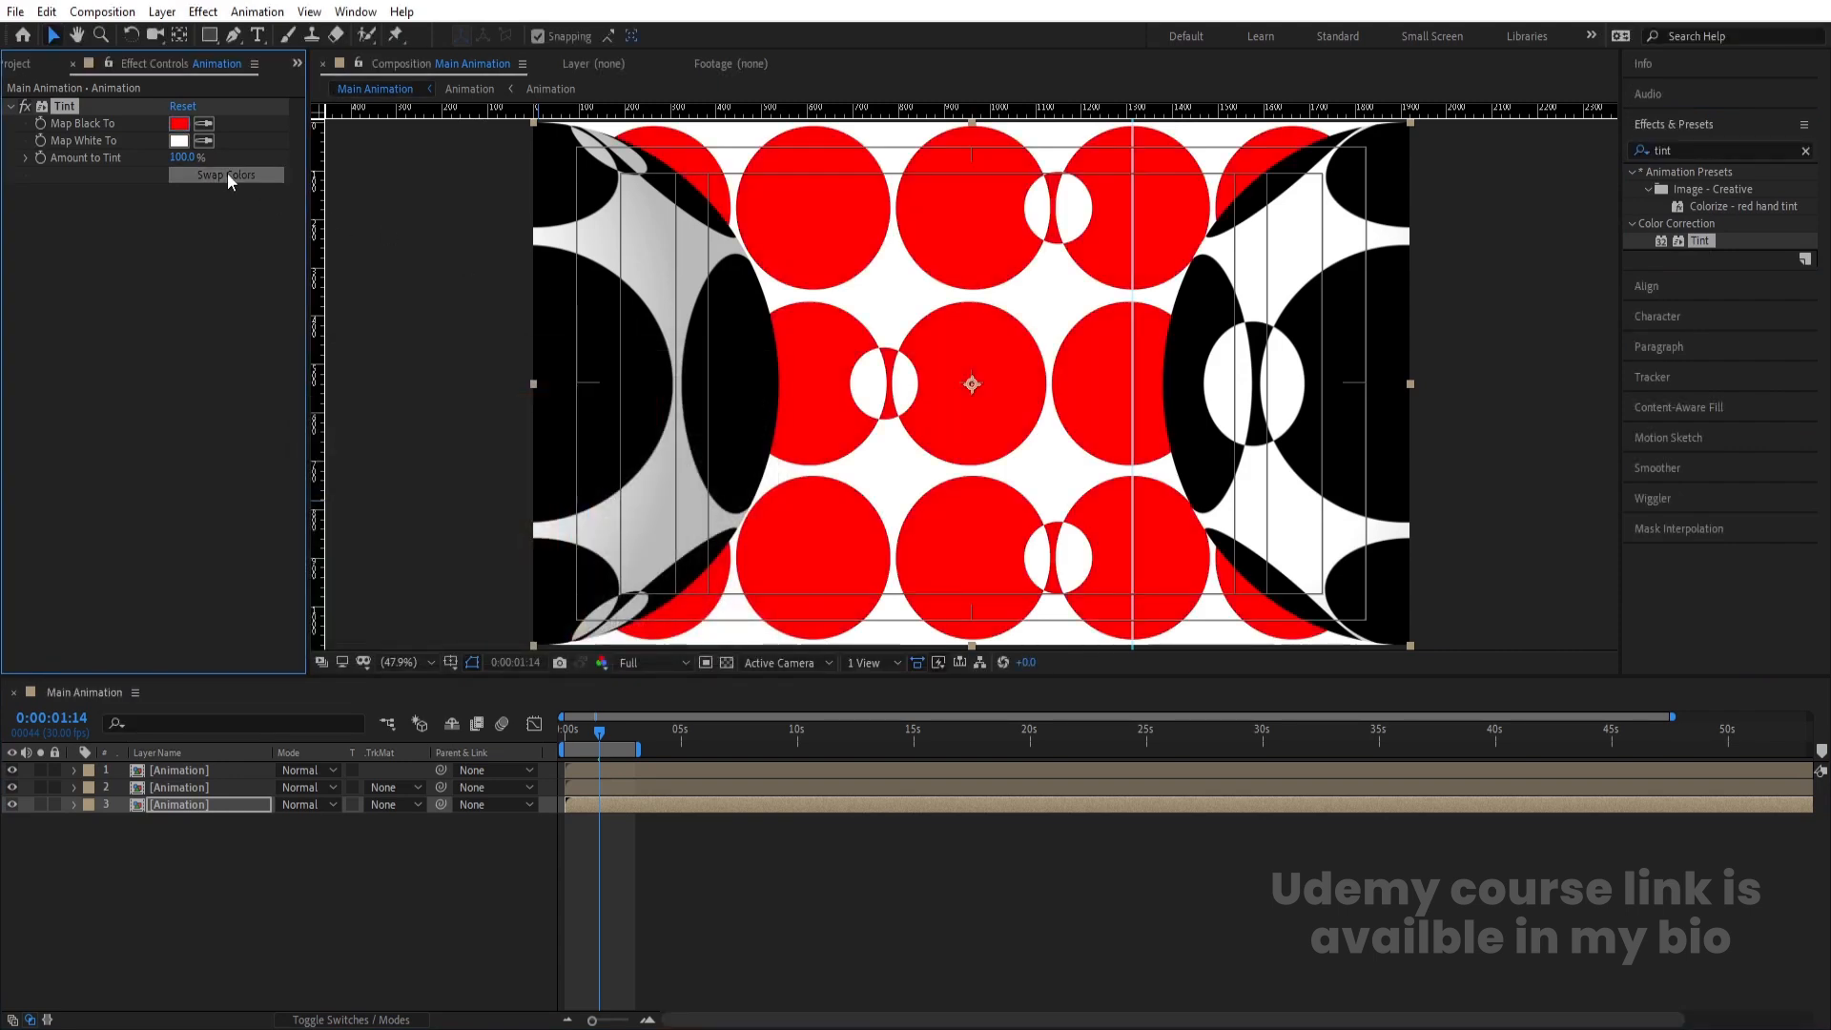
pyautogui.click(250, 175)
# - Apply Tint to the second Animation layer, mapping black to white and white to purple 7E00FF
pyautogui.click(242, 790)
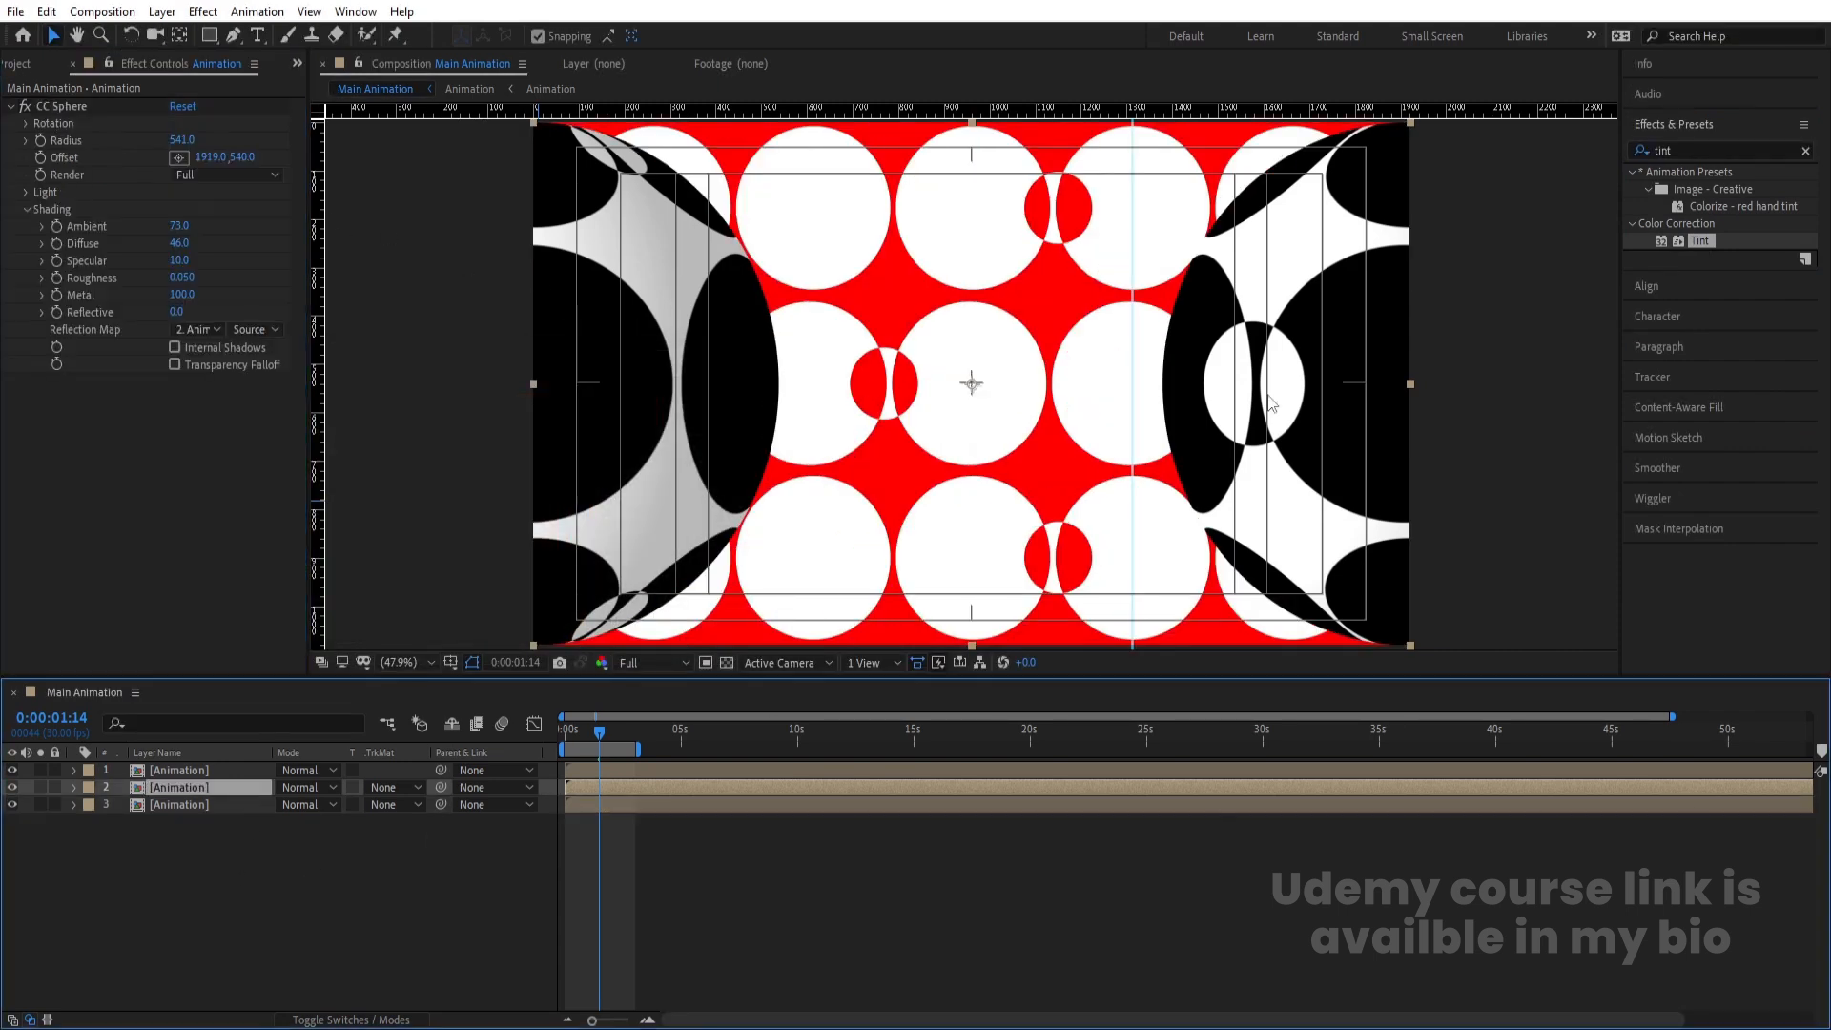
pyautogui.doubleClick(1698, 241)
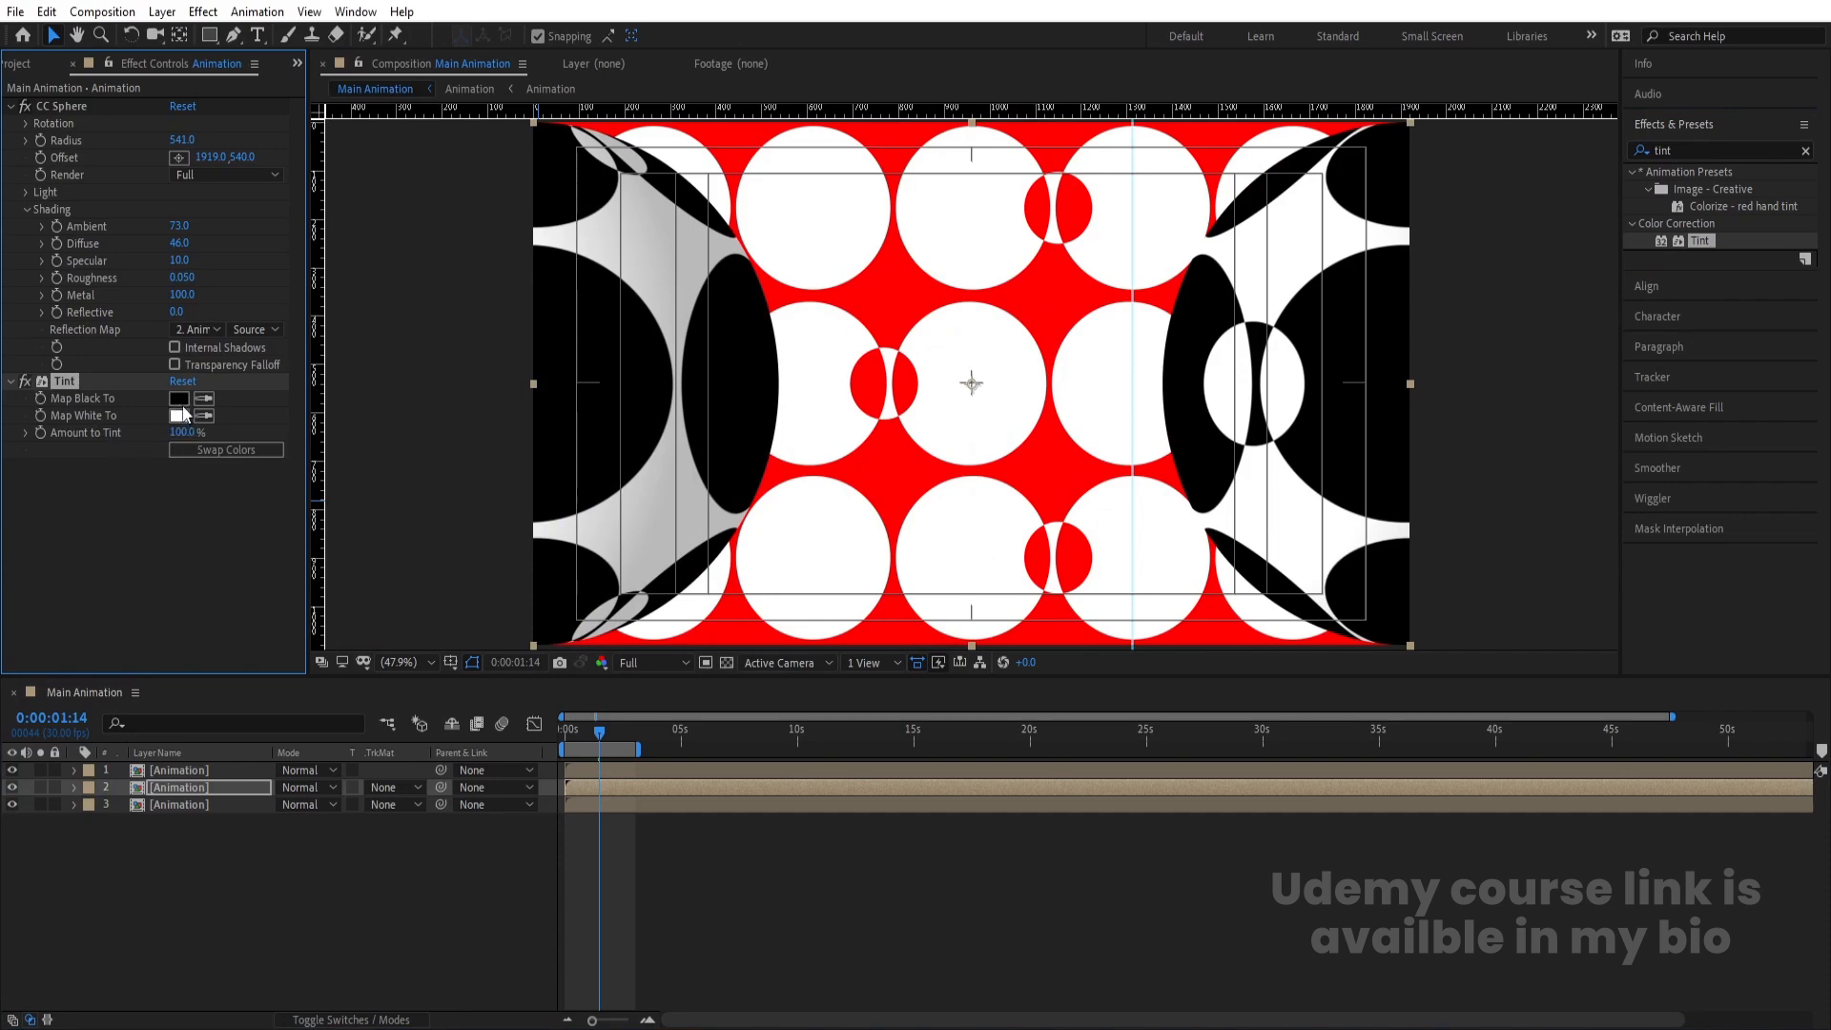
pyautogui.click(190, 450)
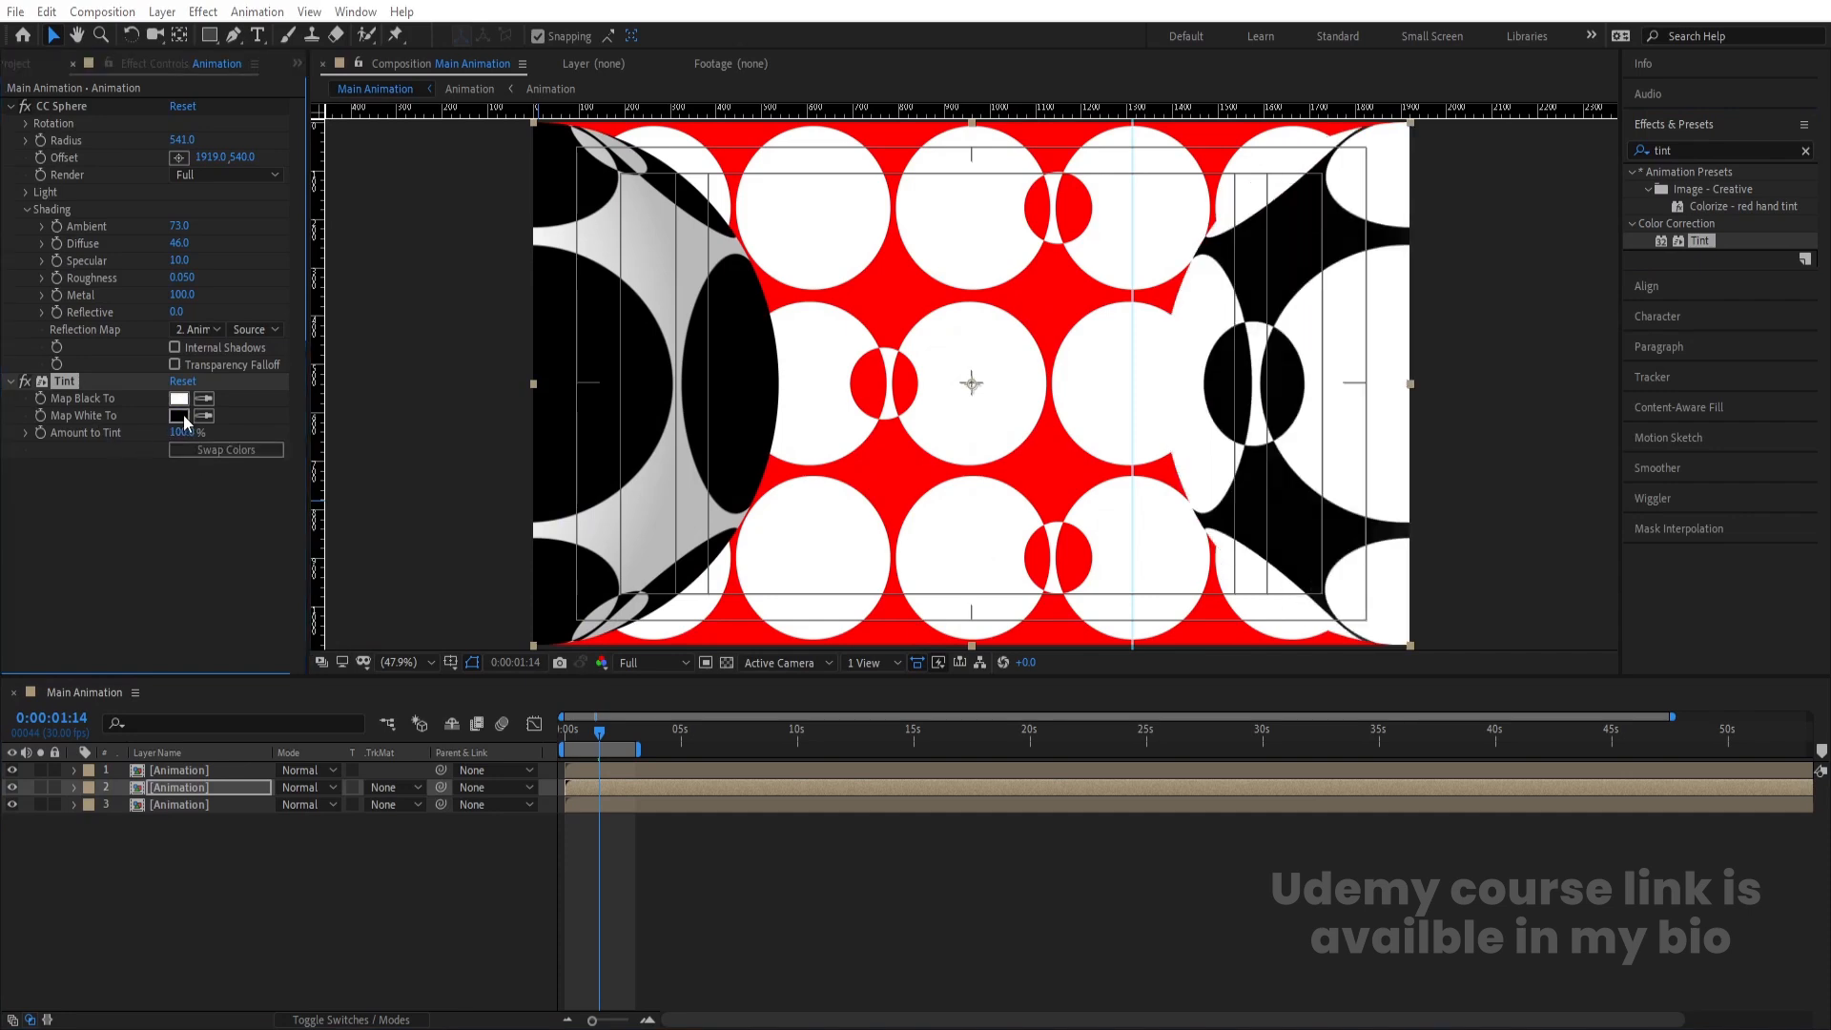
pyautogui.click(180, 416)
pyautogui.moveTo(527, 430); pyautogui.dragTo(669, 293)
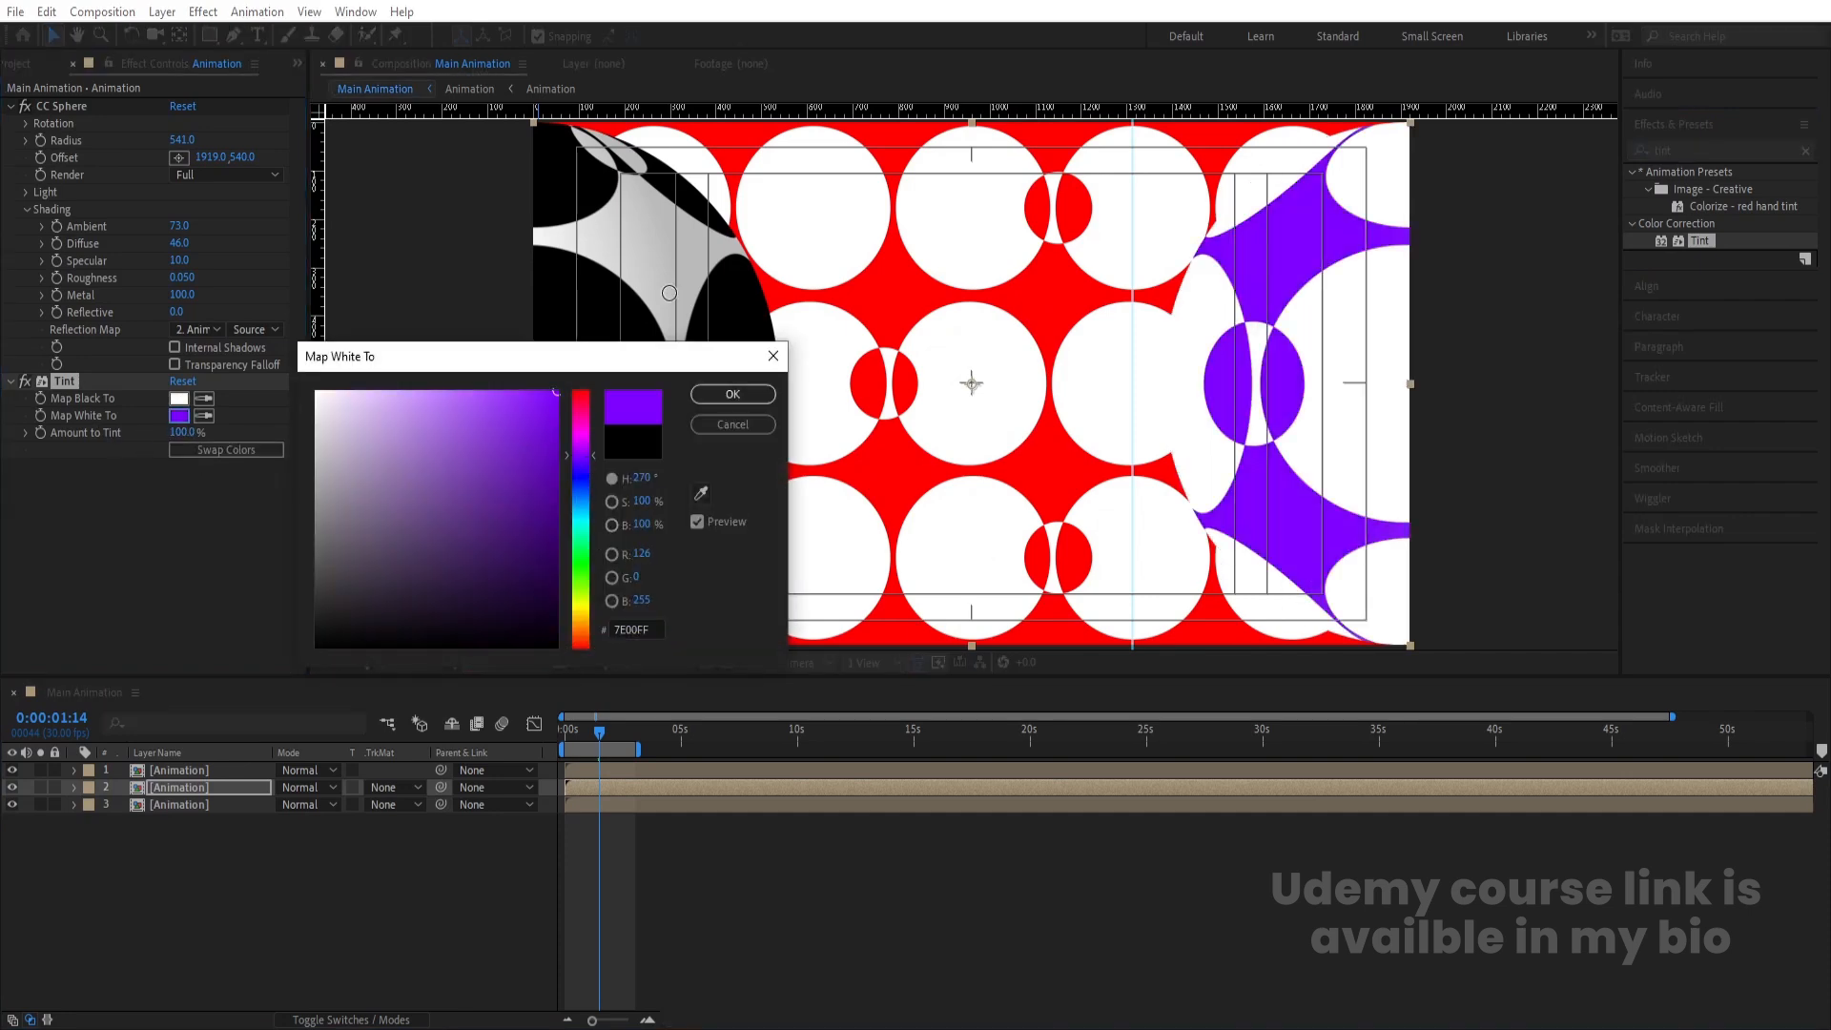
pyautogui.click(730, 395)
# - Apply Tint to the topmost Animation layer, mapping black to white and white to blue, and preview the result
pyautogui.click(840, 772)
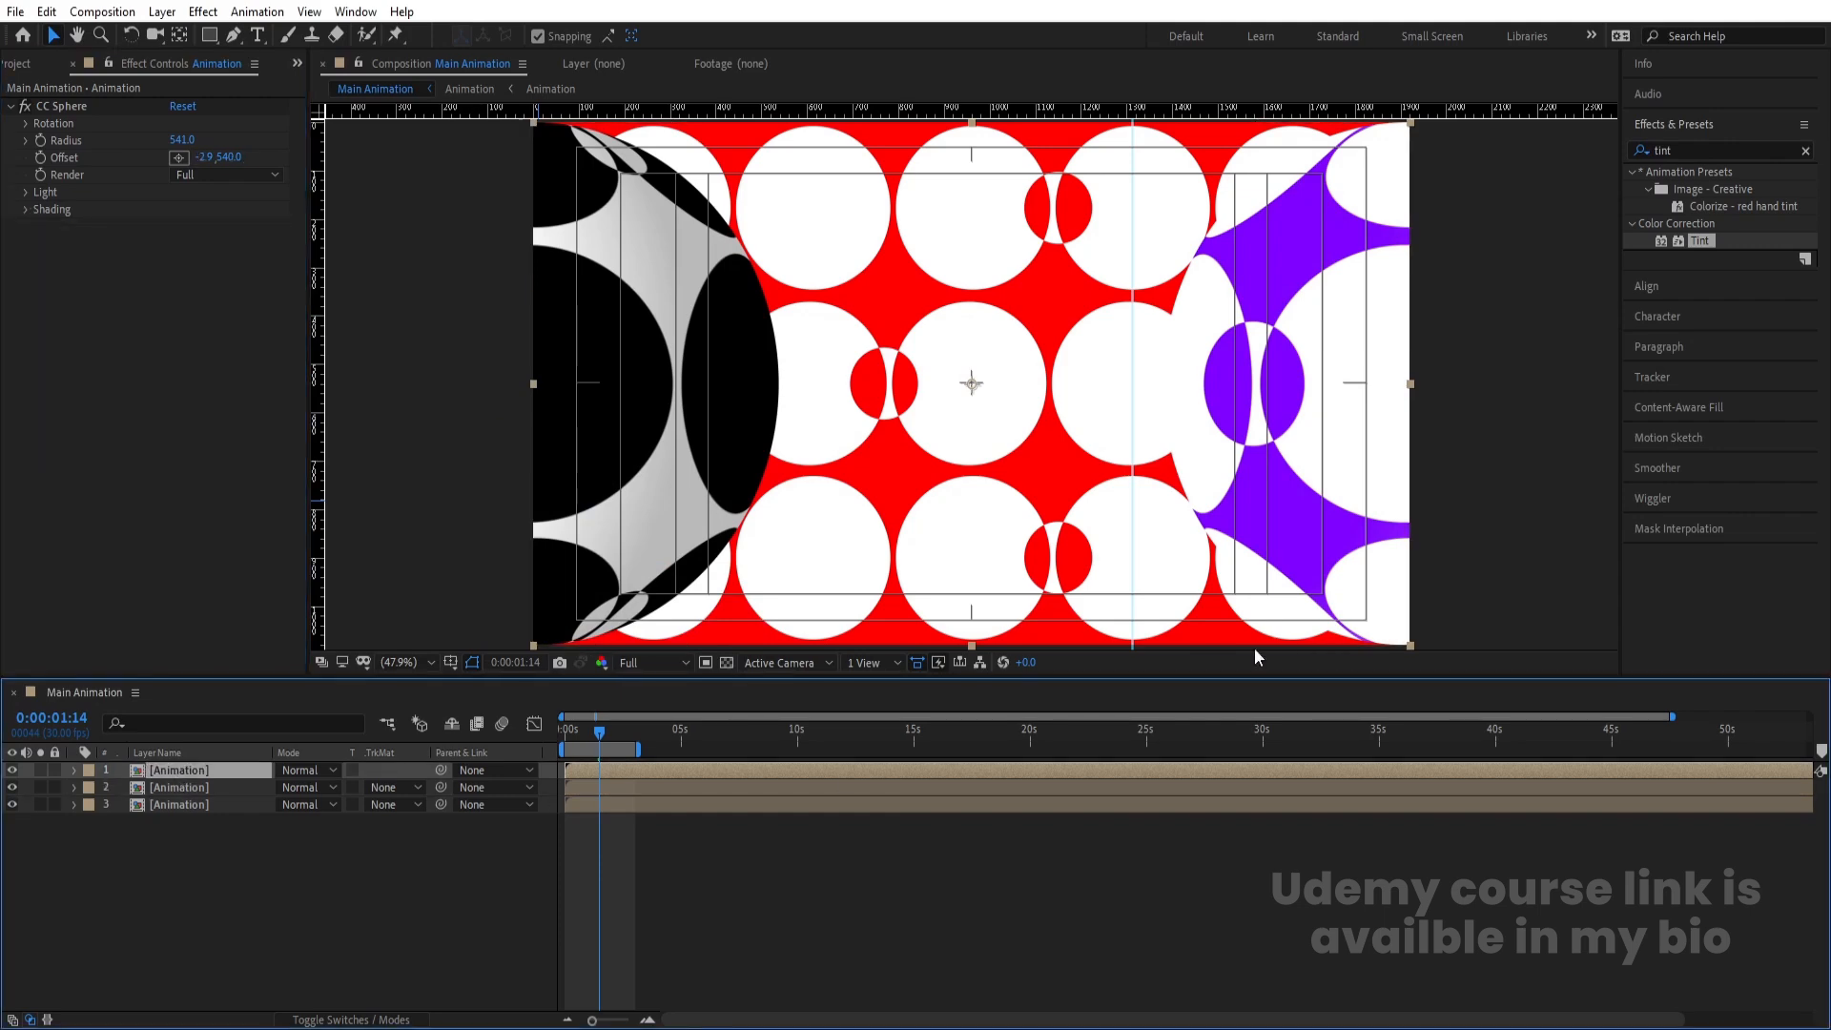
pyautogui.moveTo(1699, 241); pyautogui.dragTo(95, 402)
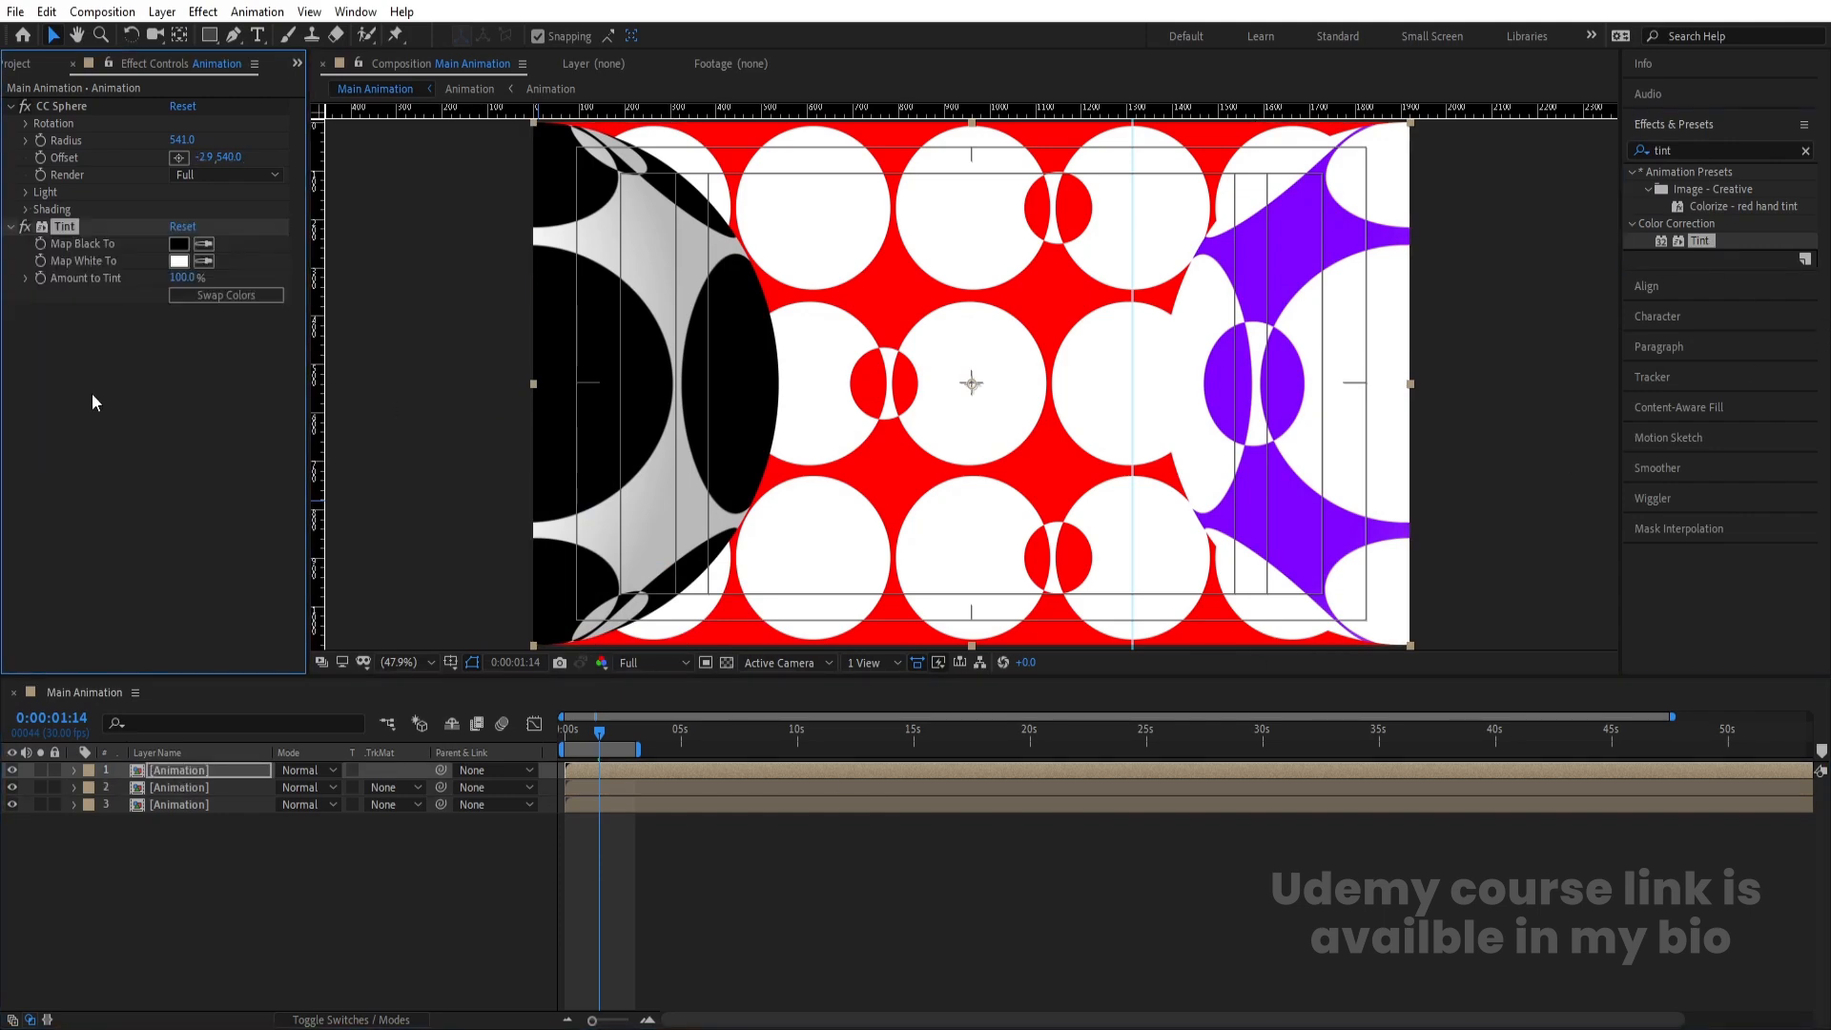
pyautogui.click(178, 244)
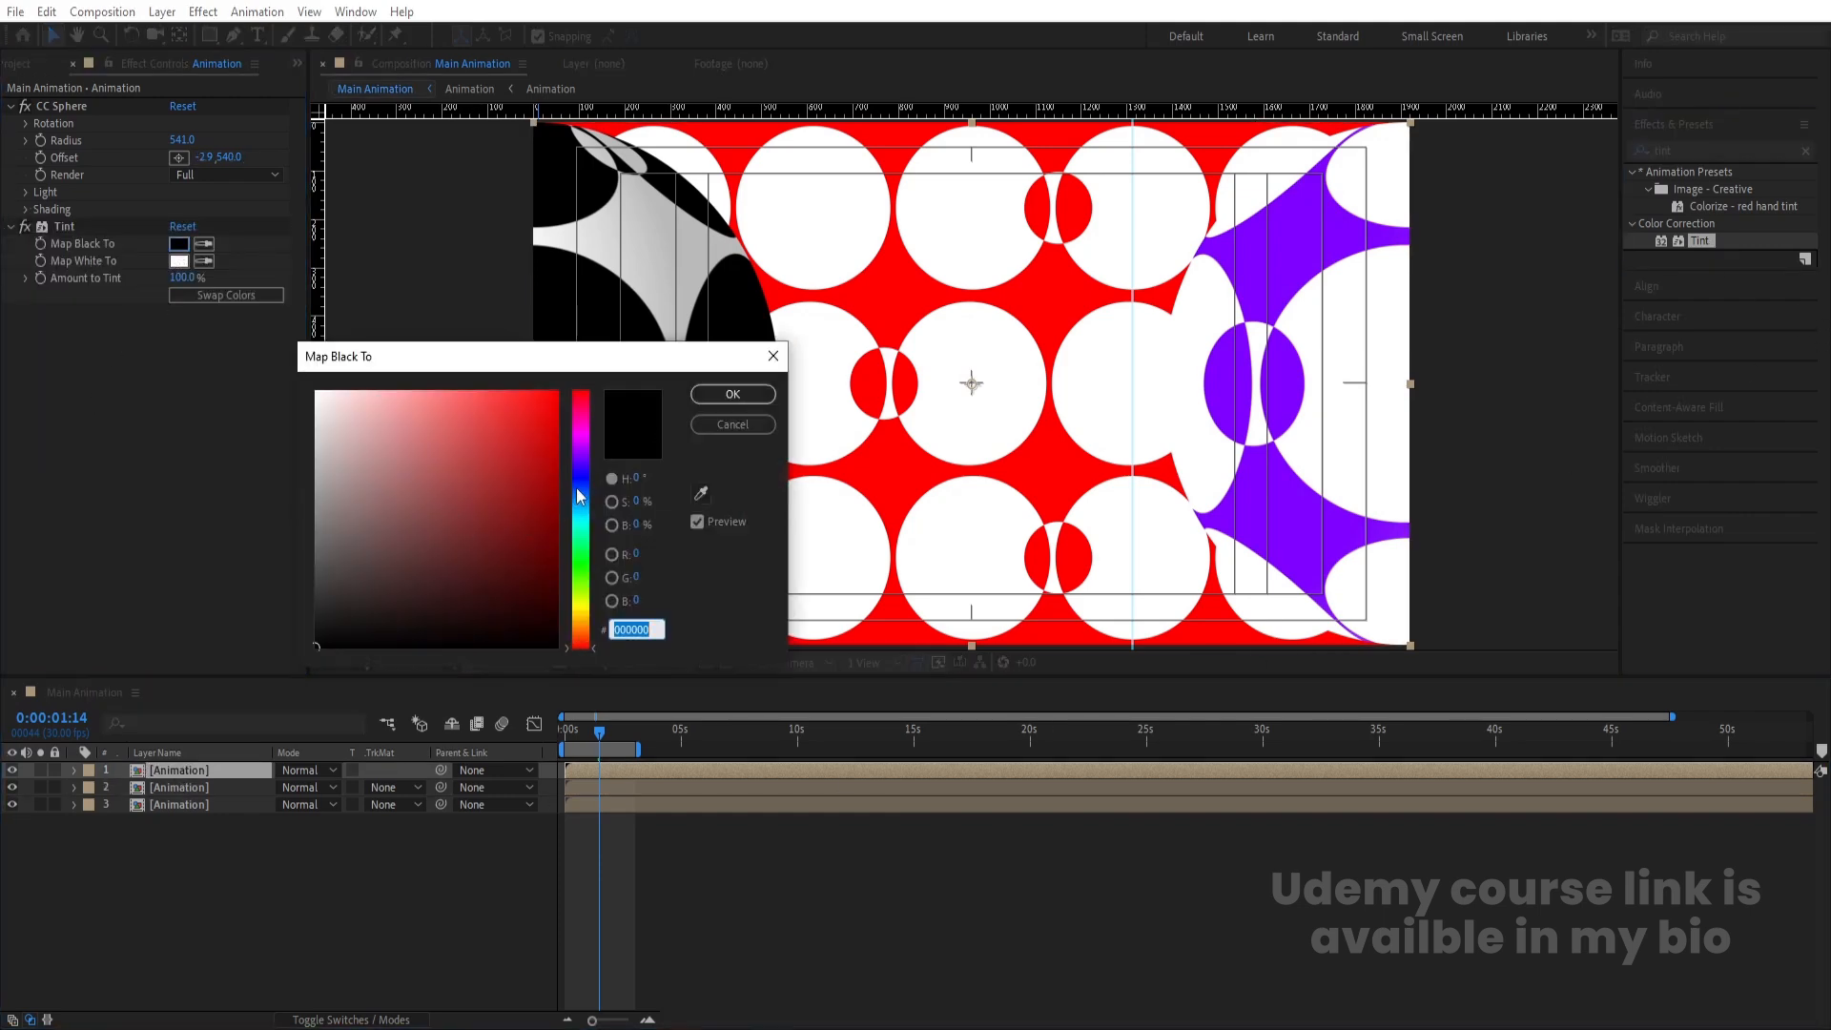
pyautogui.click(732, 394)
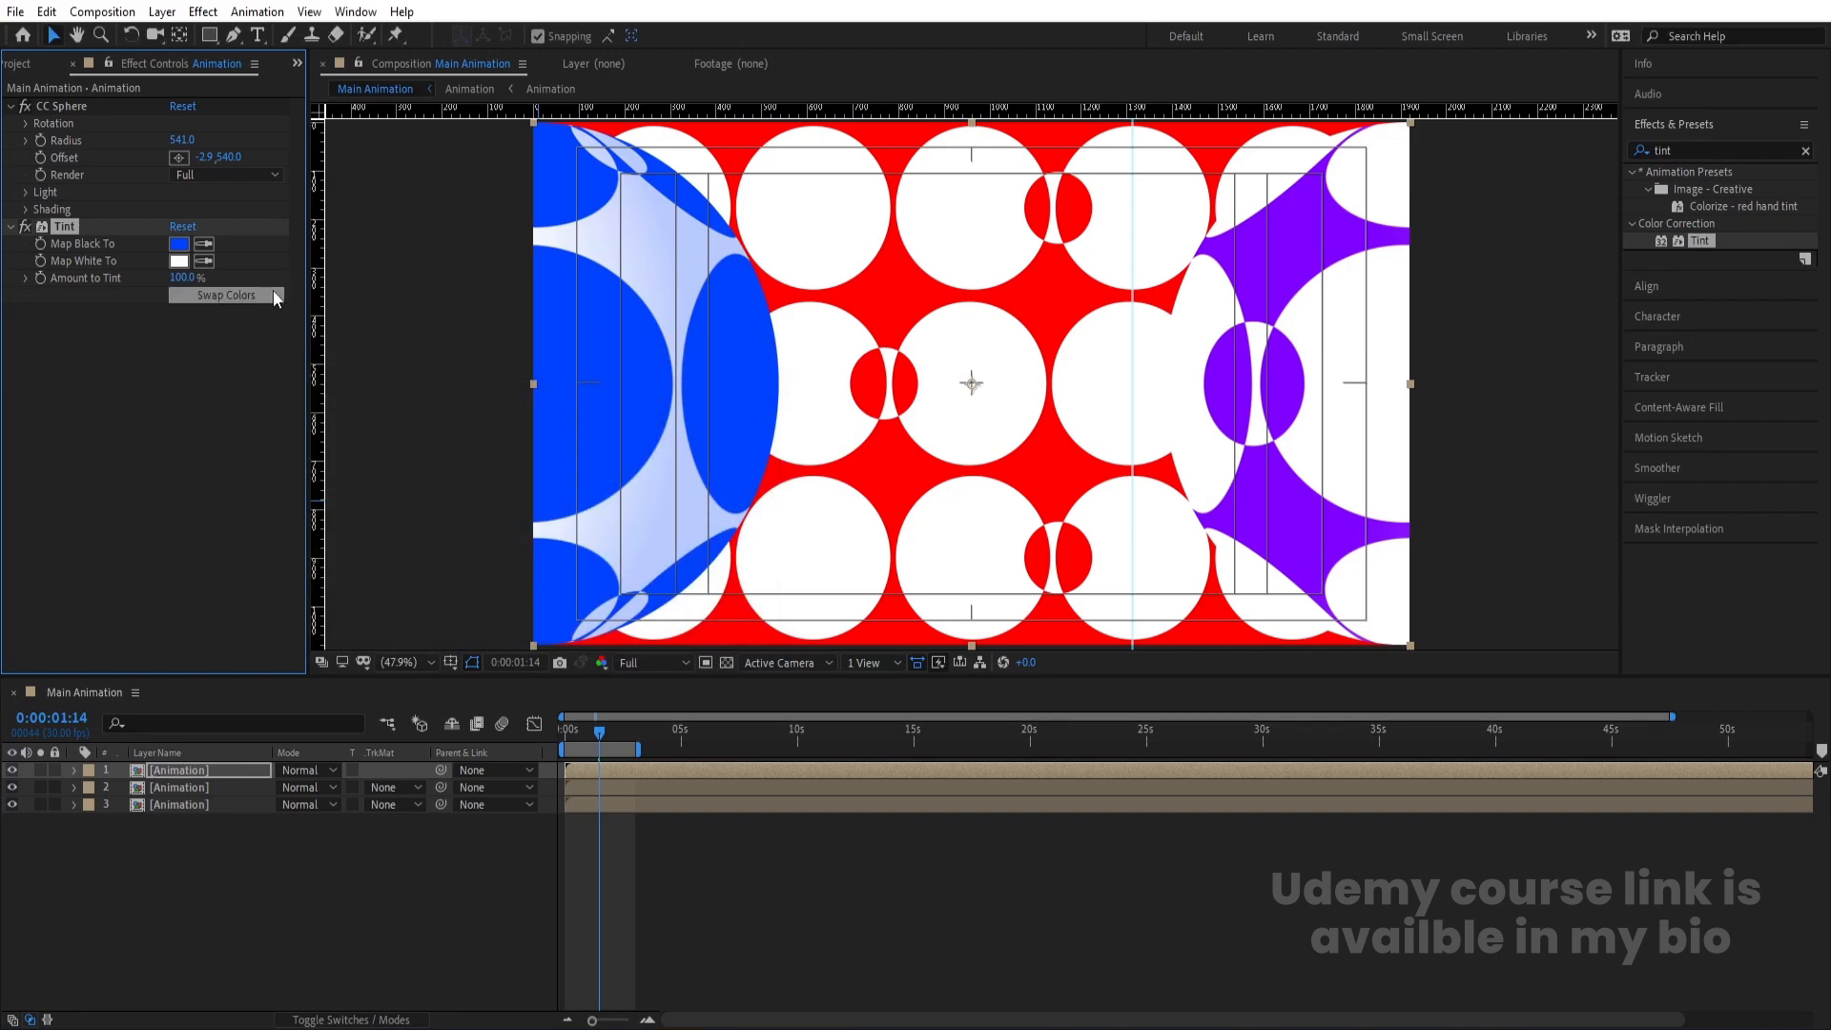
pyautogui.click(226, 295)
pyautogui.press('space')
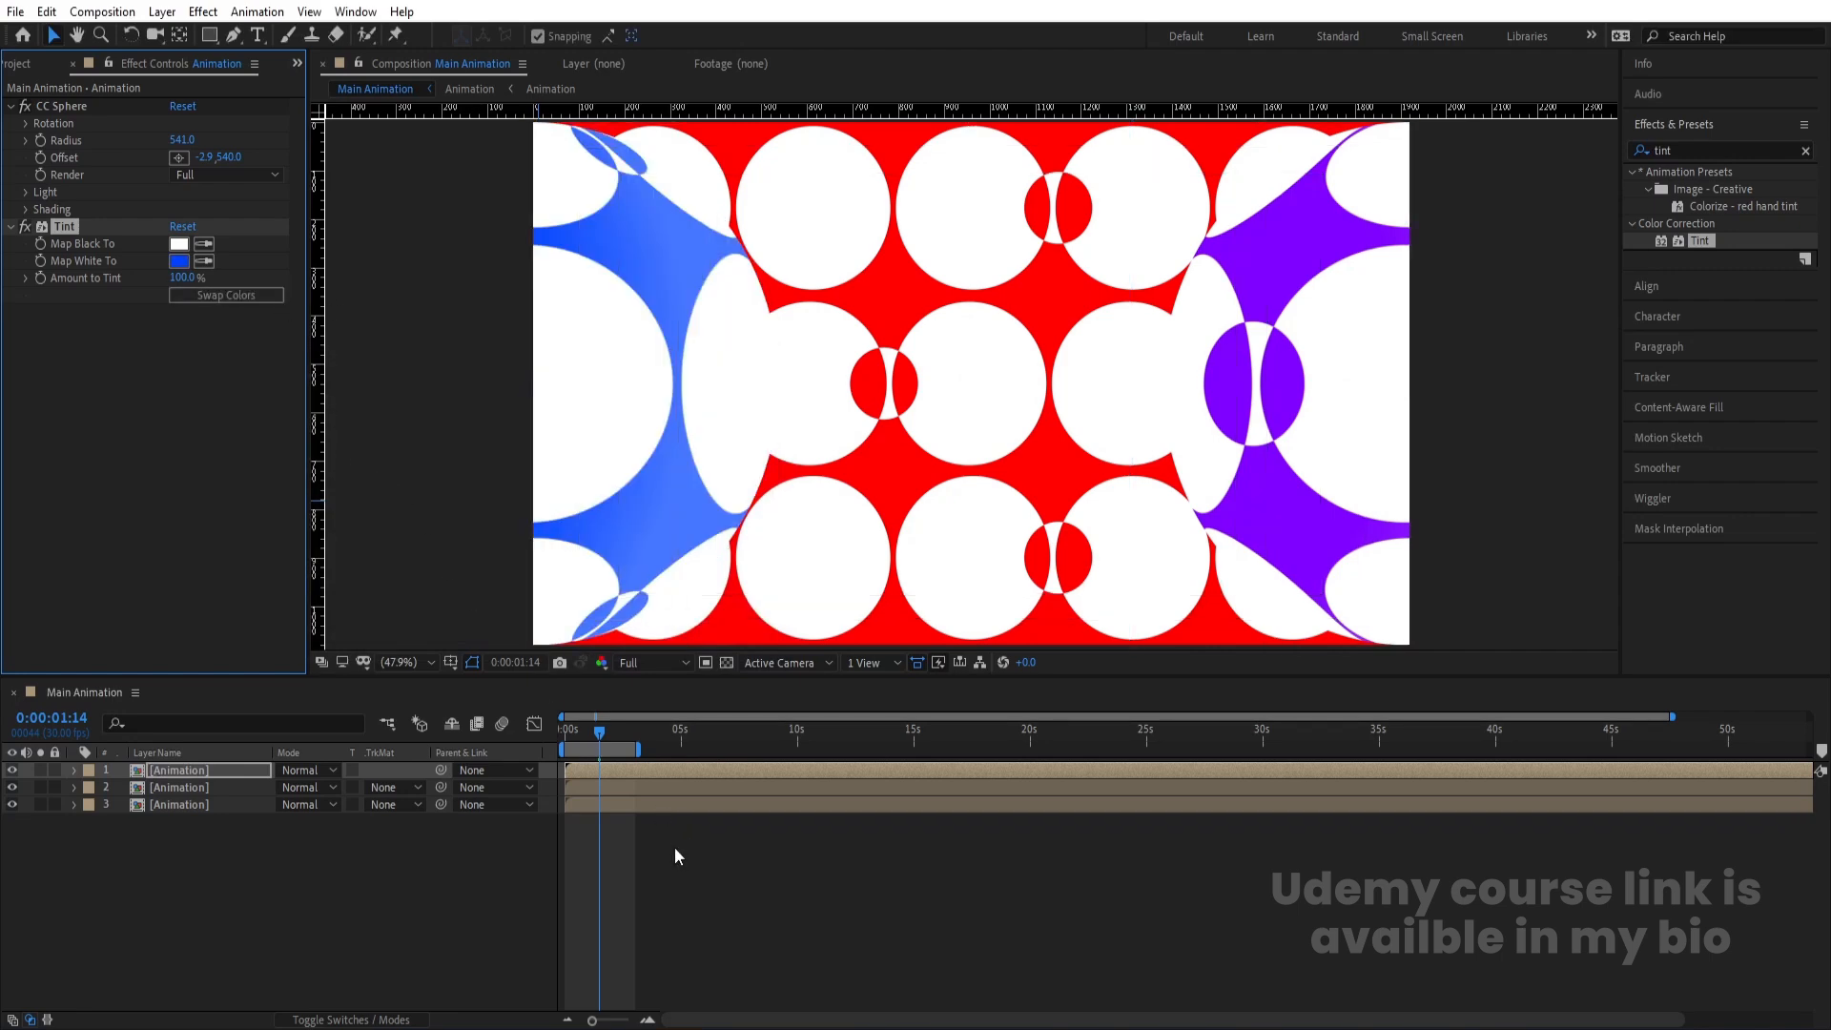
pyautogui.press('space')
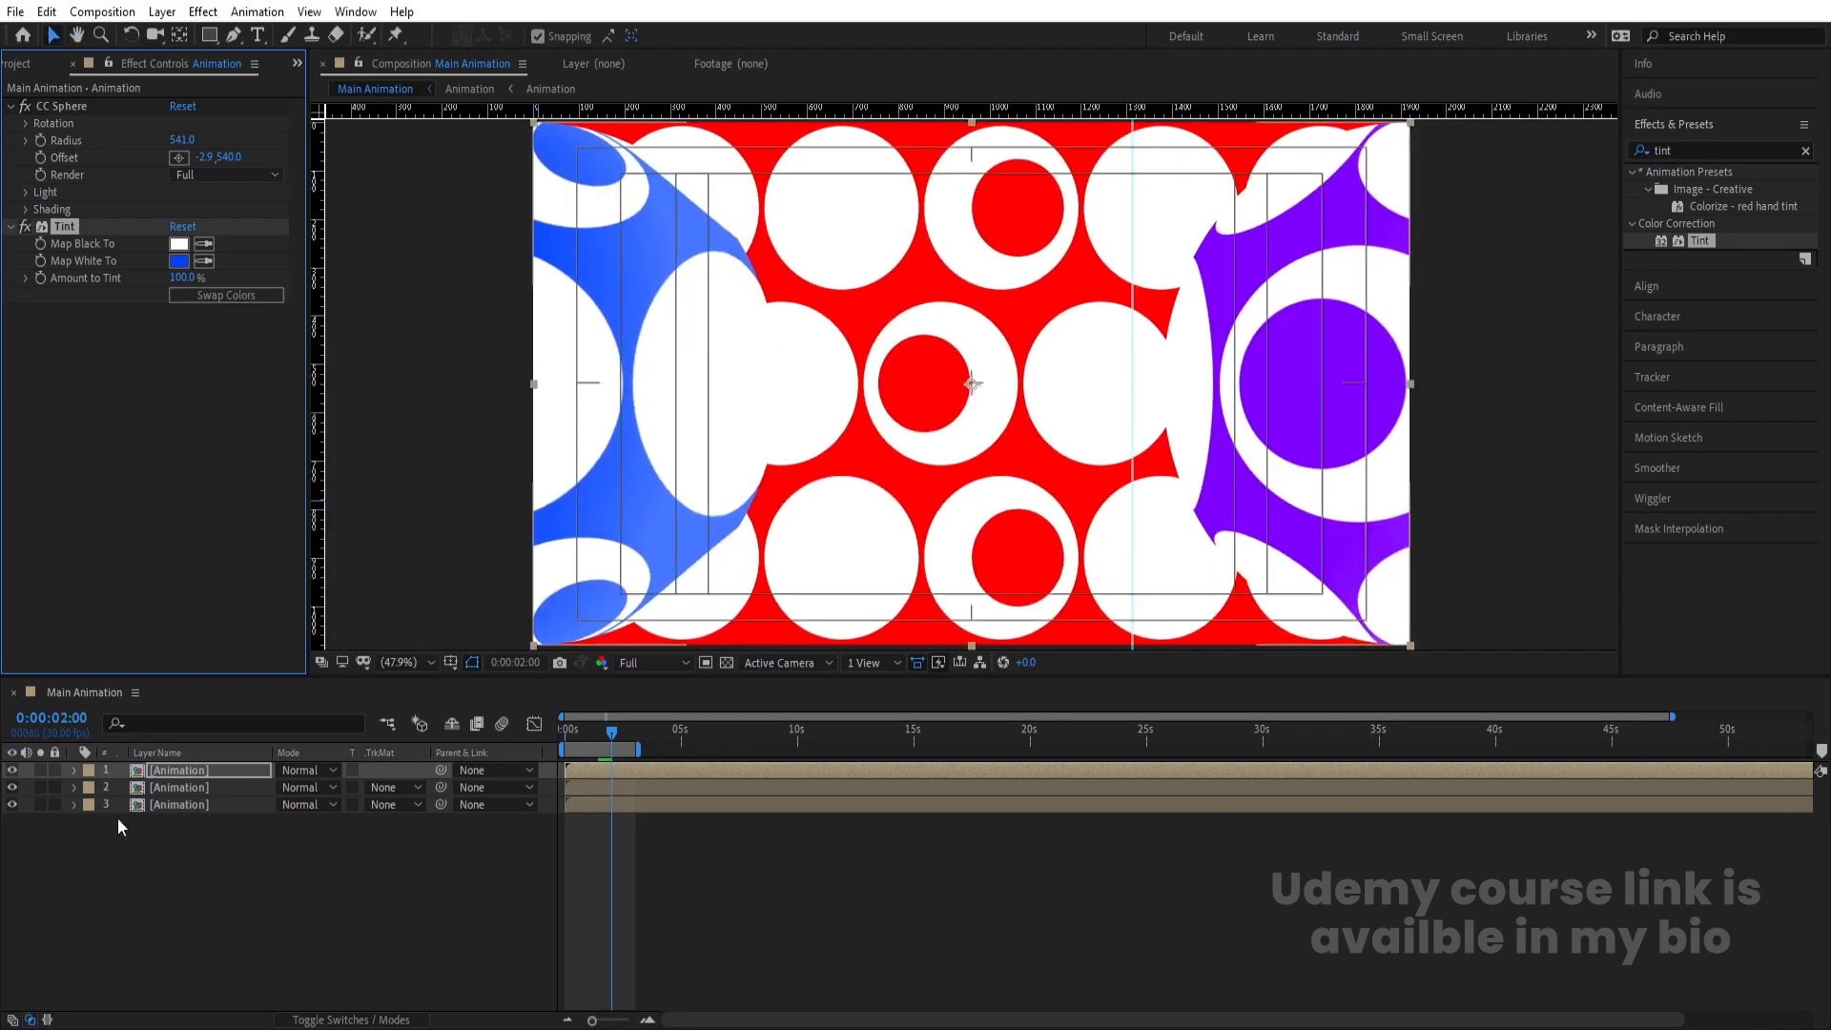
# - Apply Drop Shadow to the topmost Animation layer and set its softness to 400
pyautogui.click(162, 906)
pyautogui.click(209, 774)
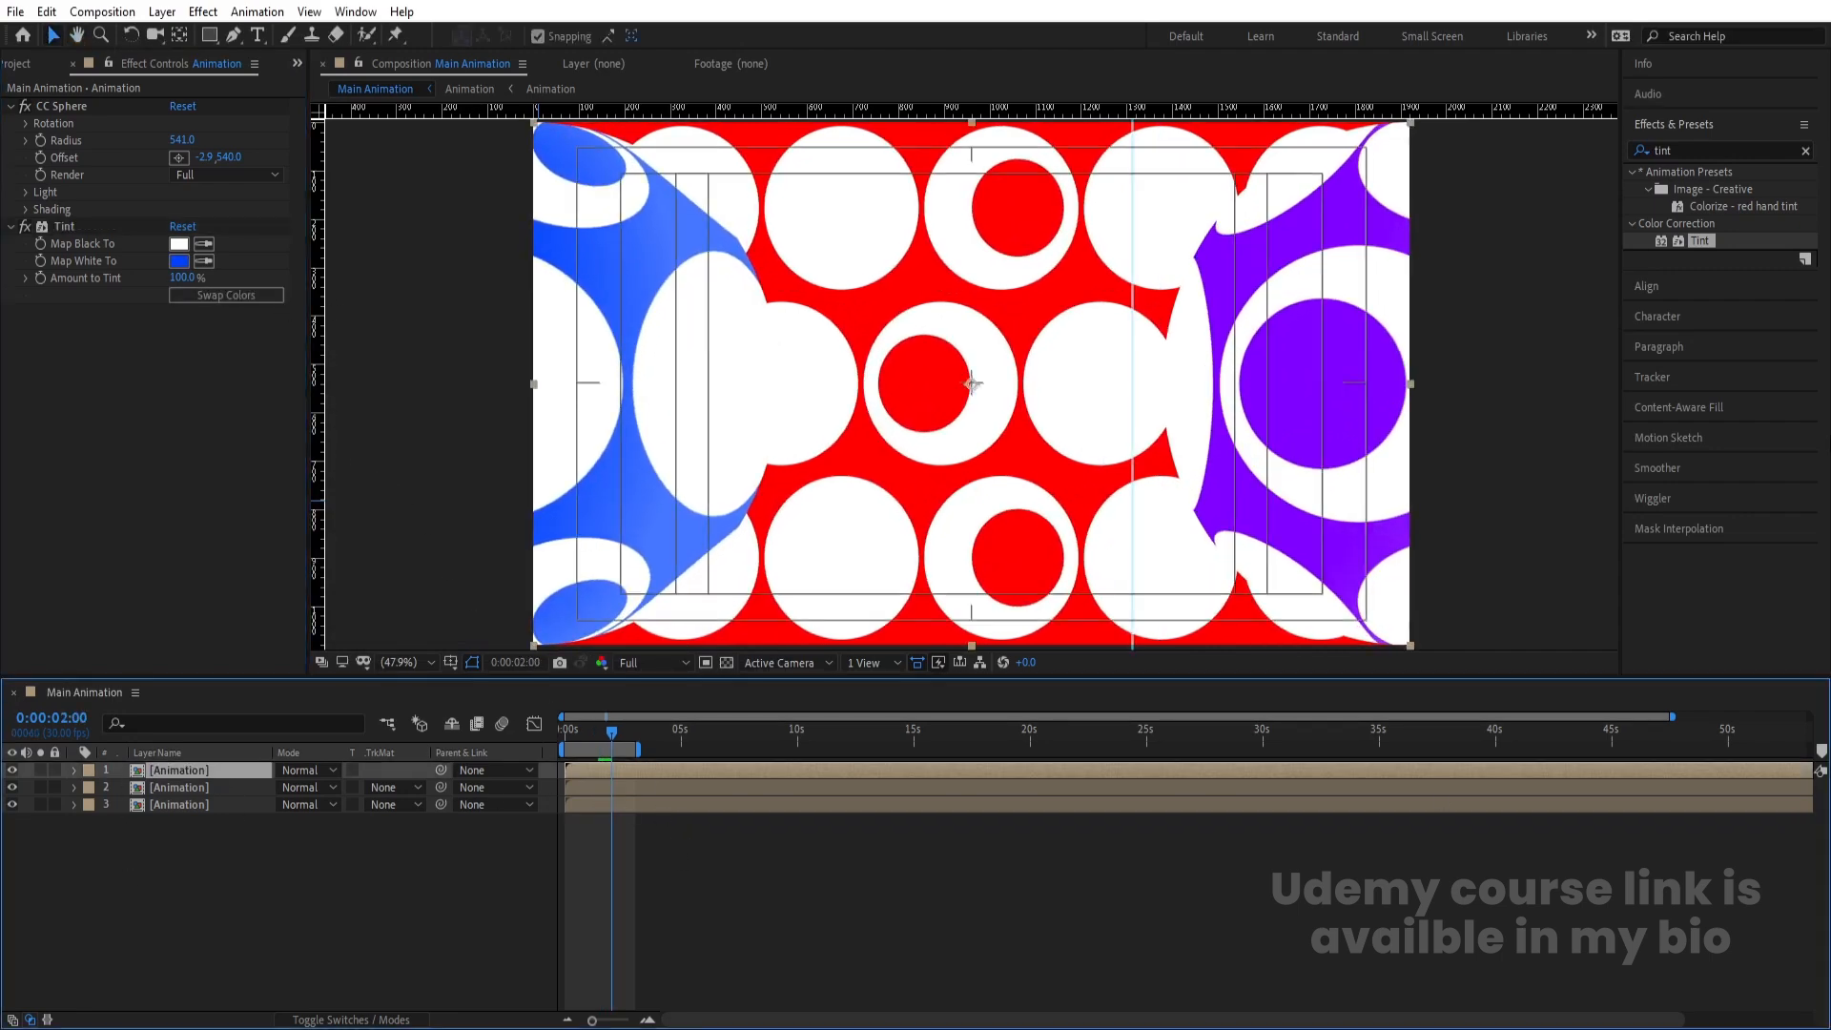
pyautogui.click(1711, 149)
pyautogui.write('drop')
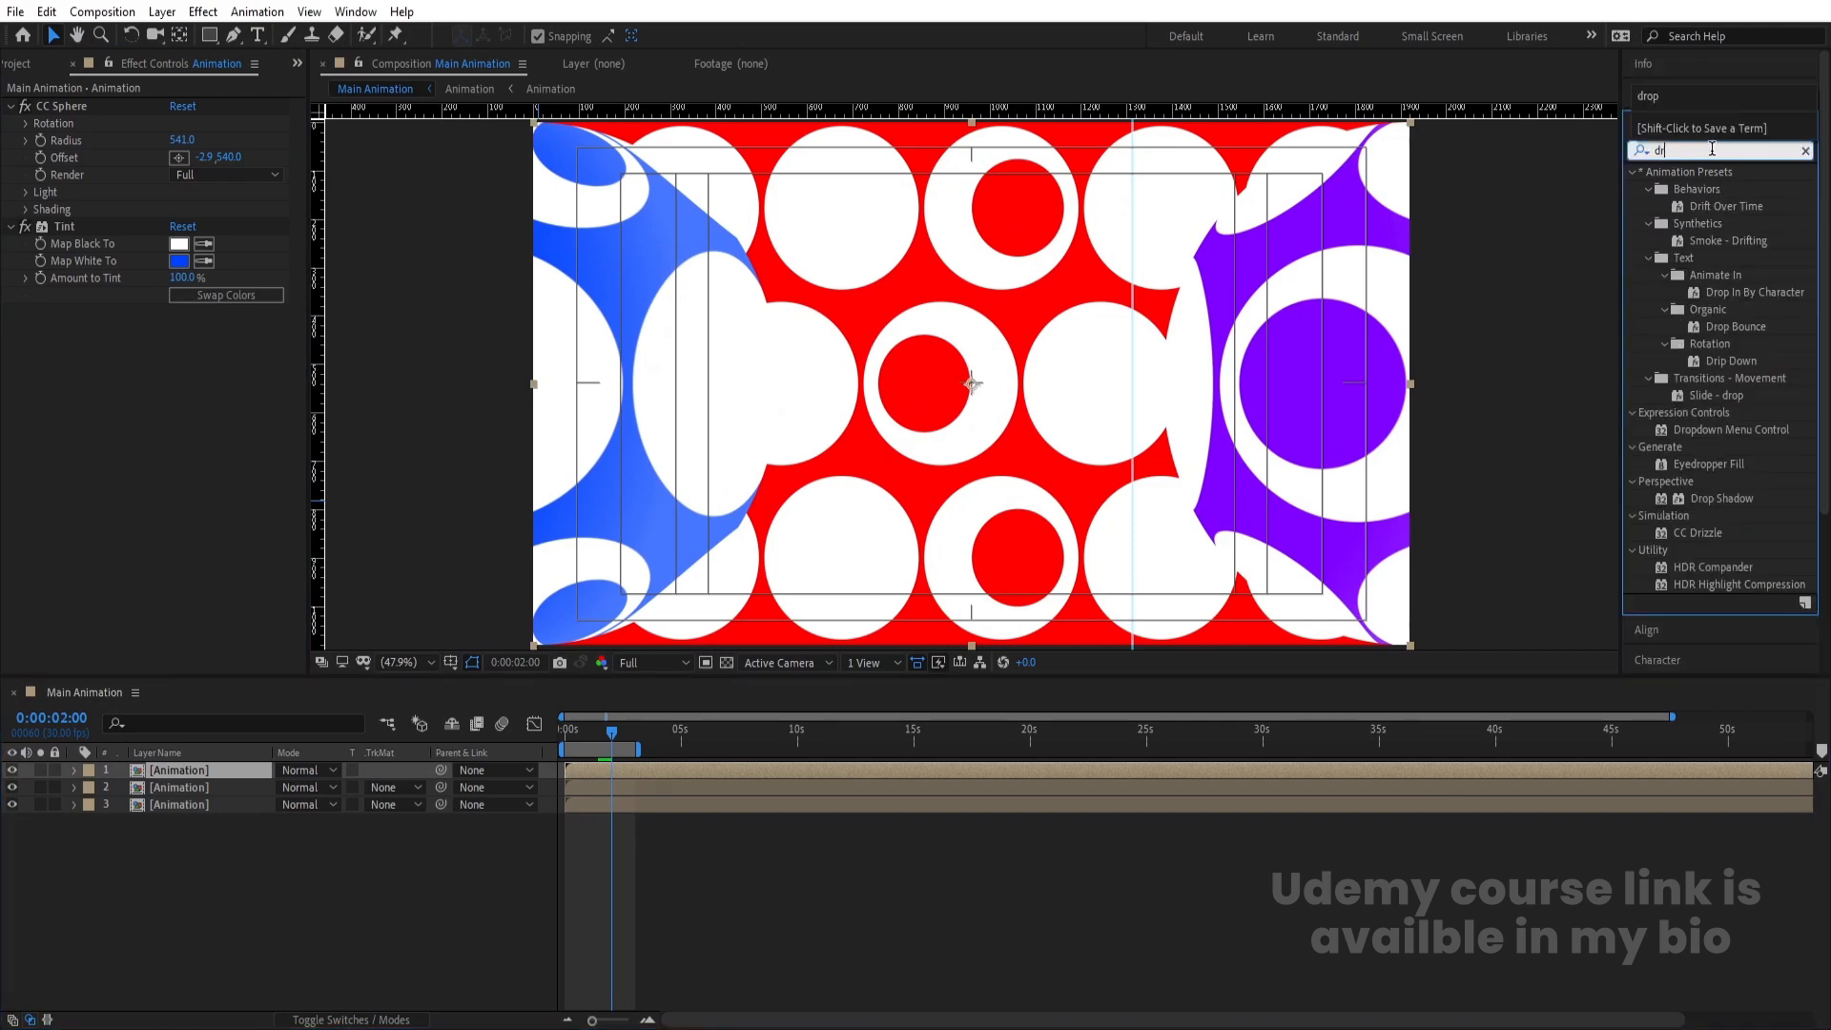
pyautogui.doubleClick(1728, 398)
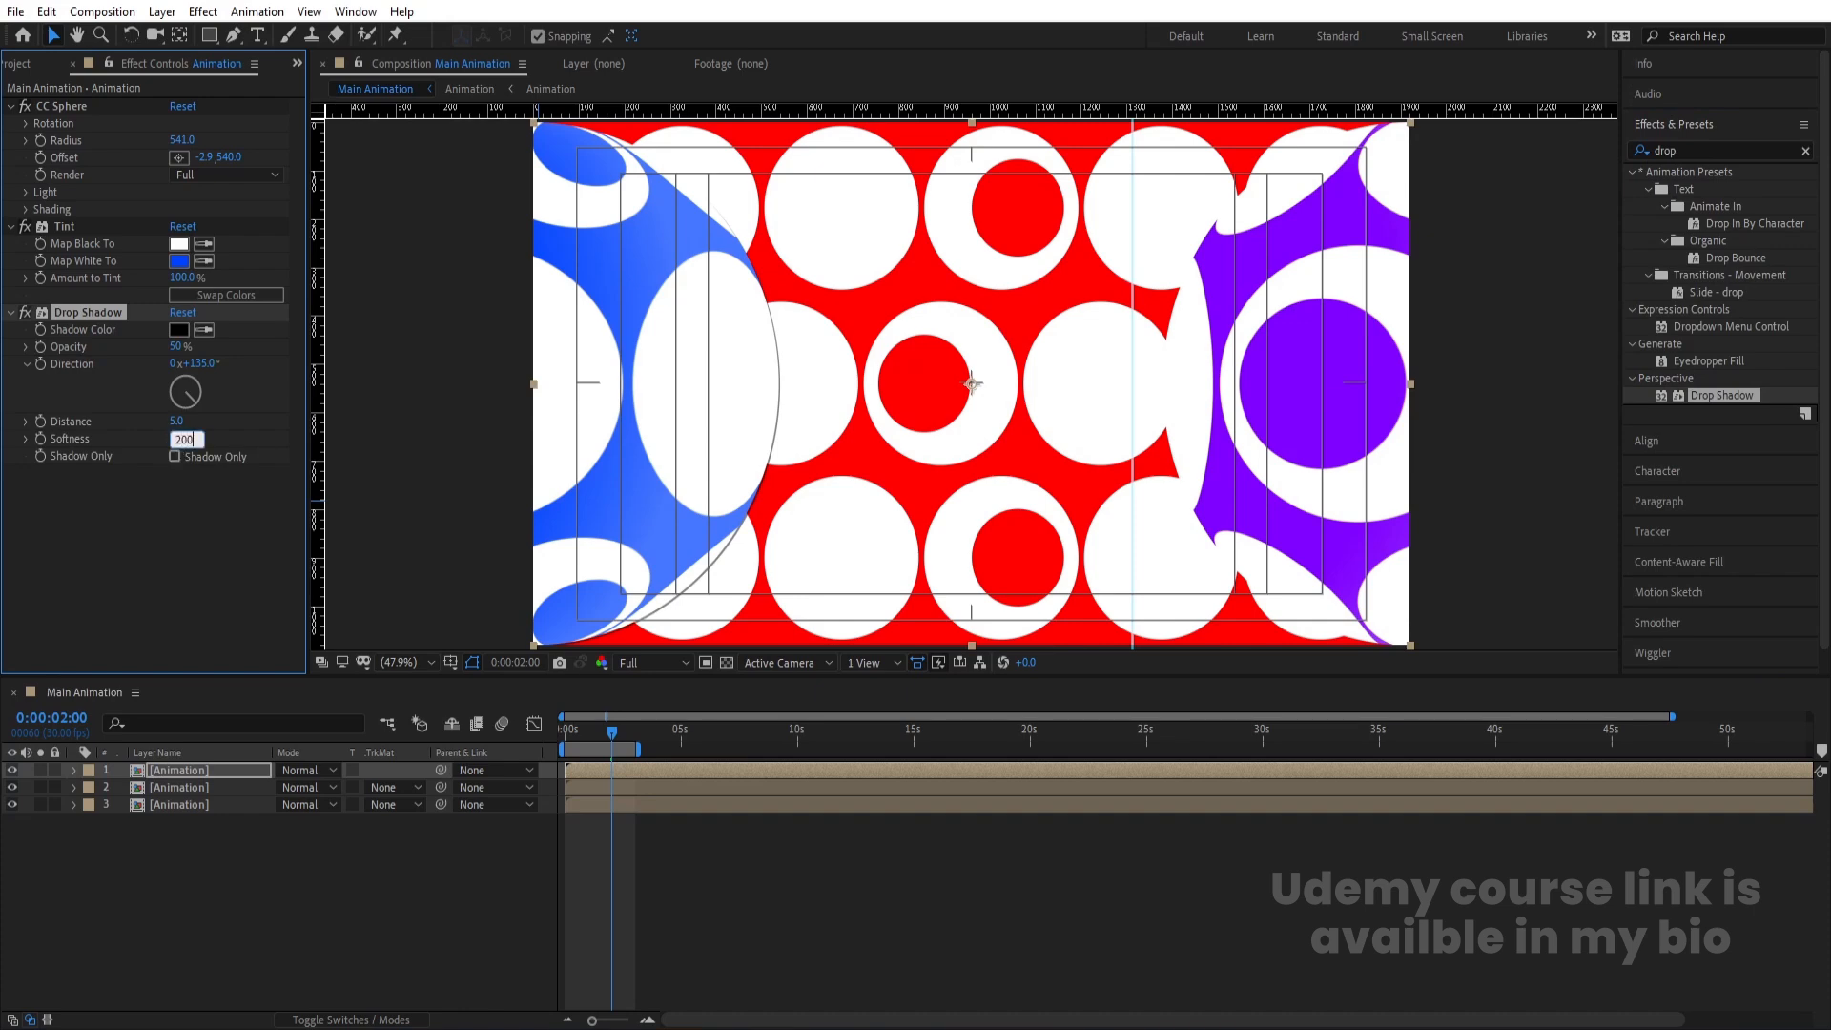
pyautogui.press('Return')
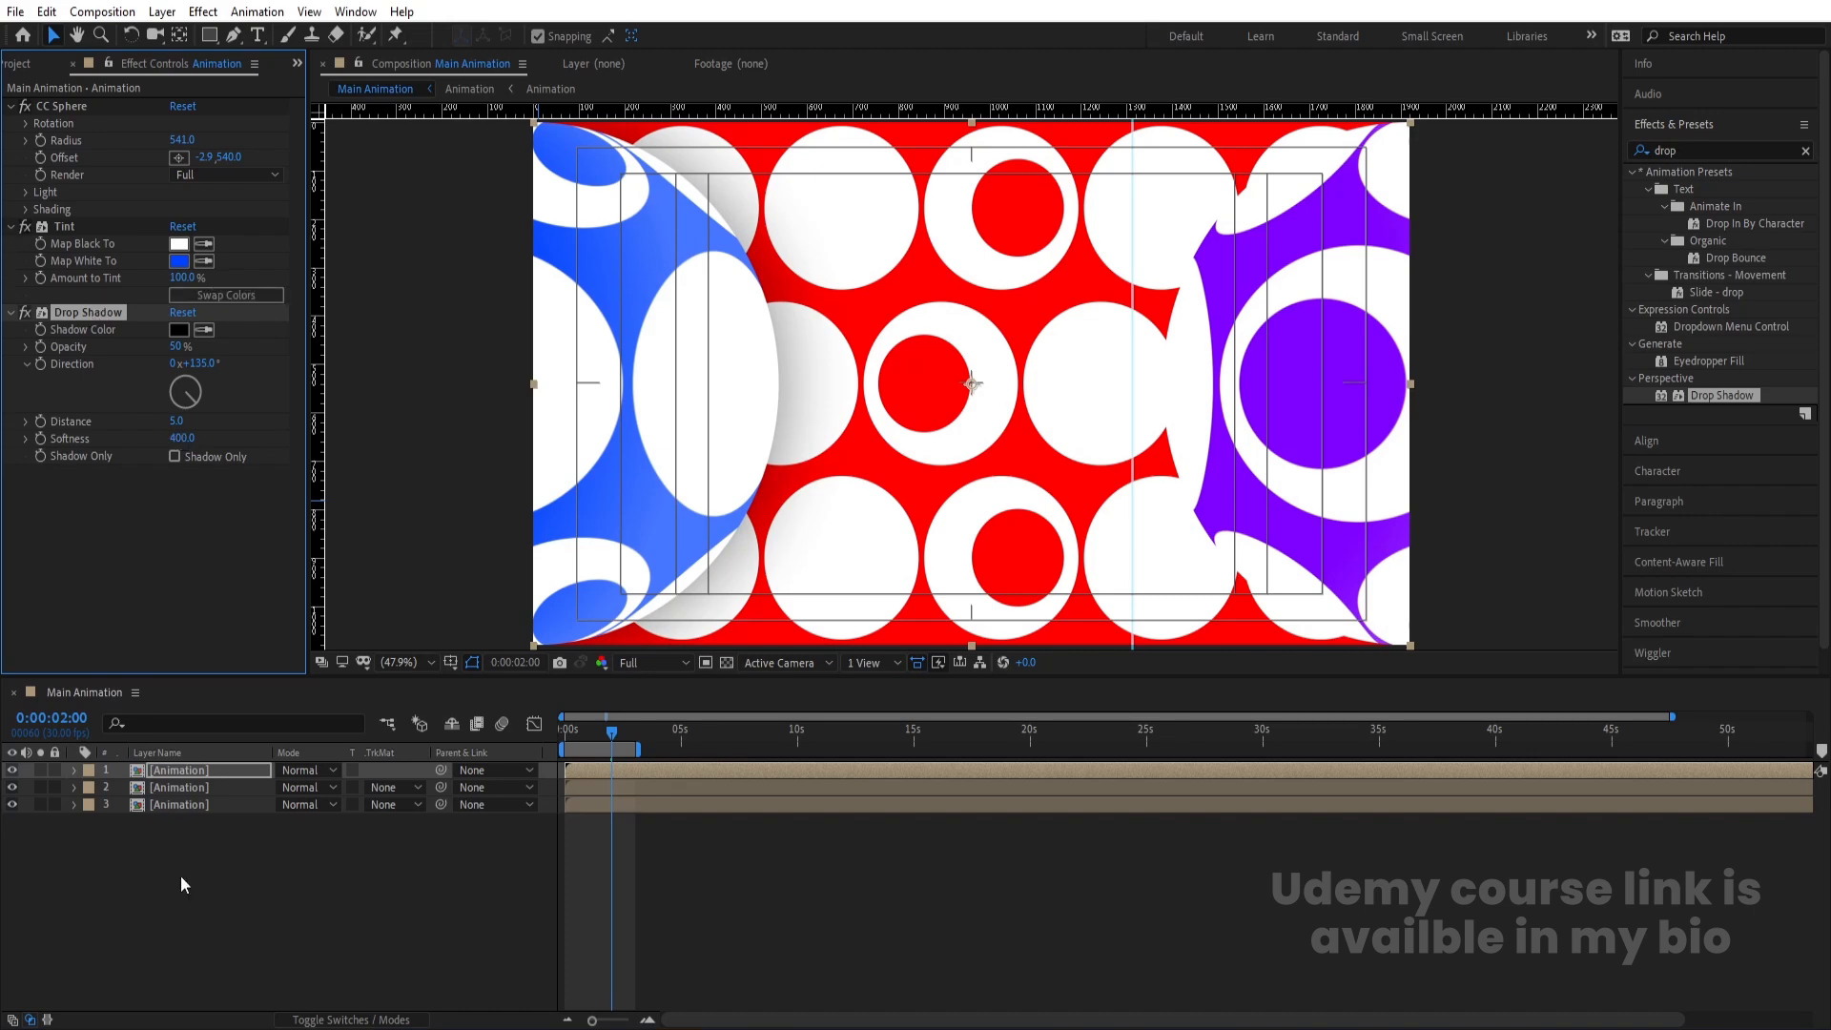
# - Give the second Animation layer the same Drop Shadow with softness 400, and preview the loop from the first frame
pyautogui.click(175, 792)
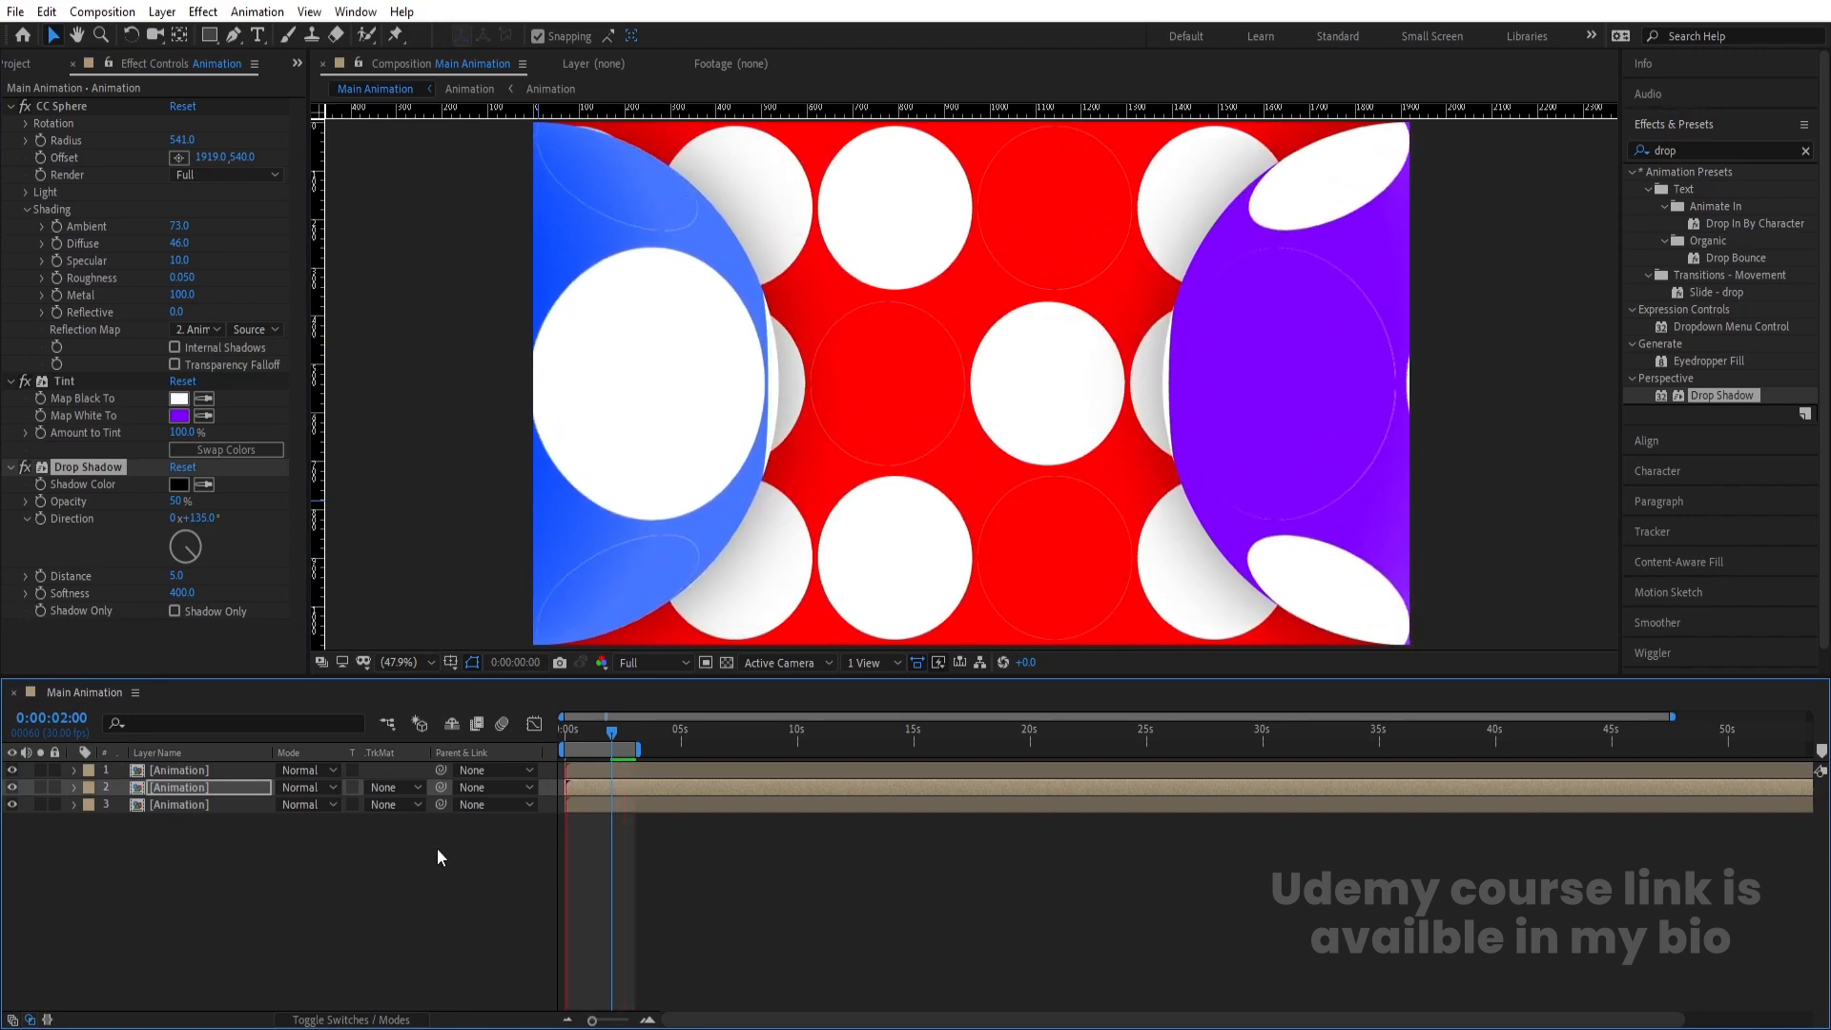
pyautogui.press('=')
pyautogui.press('space')
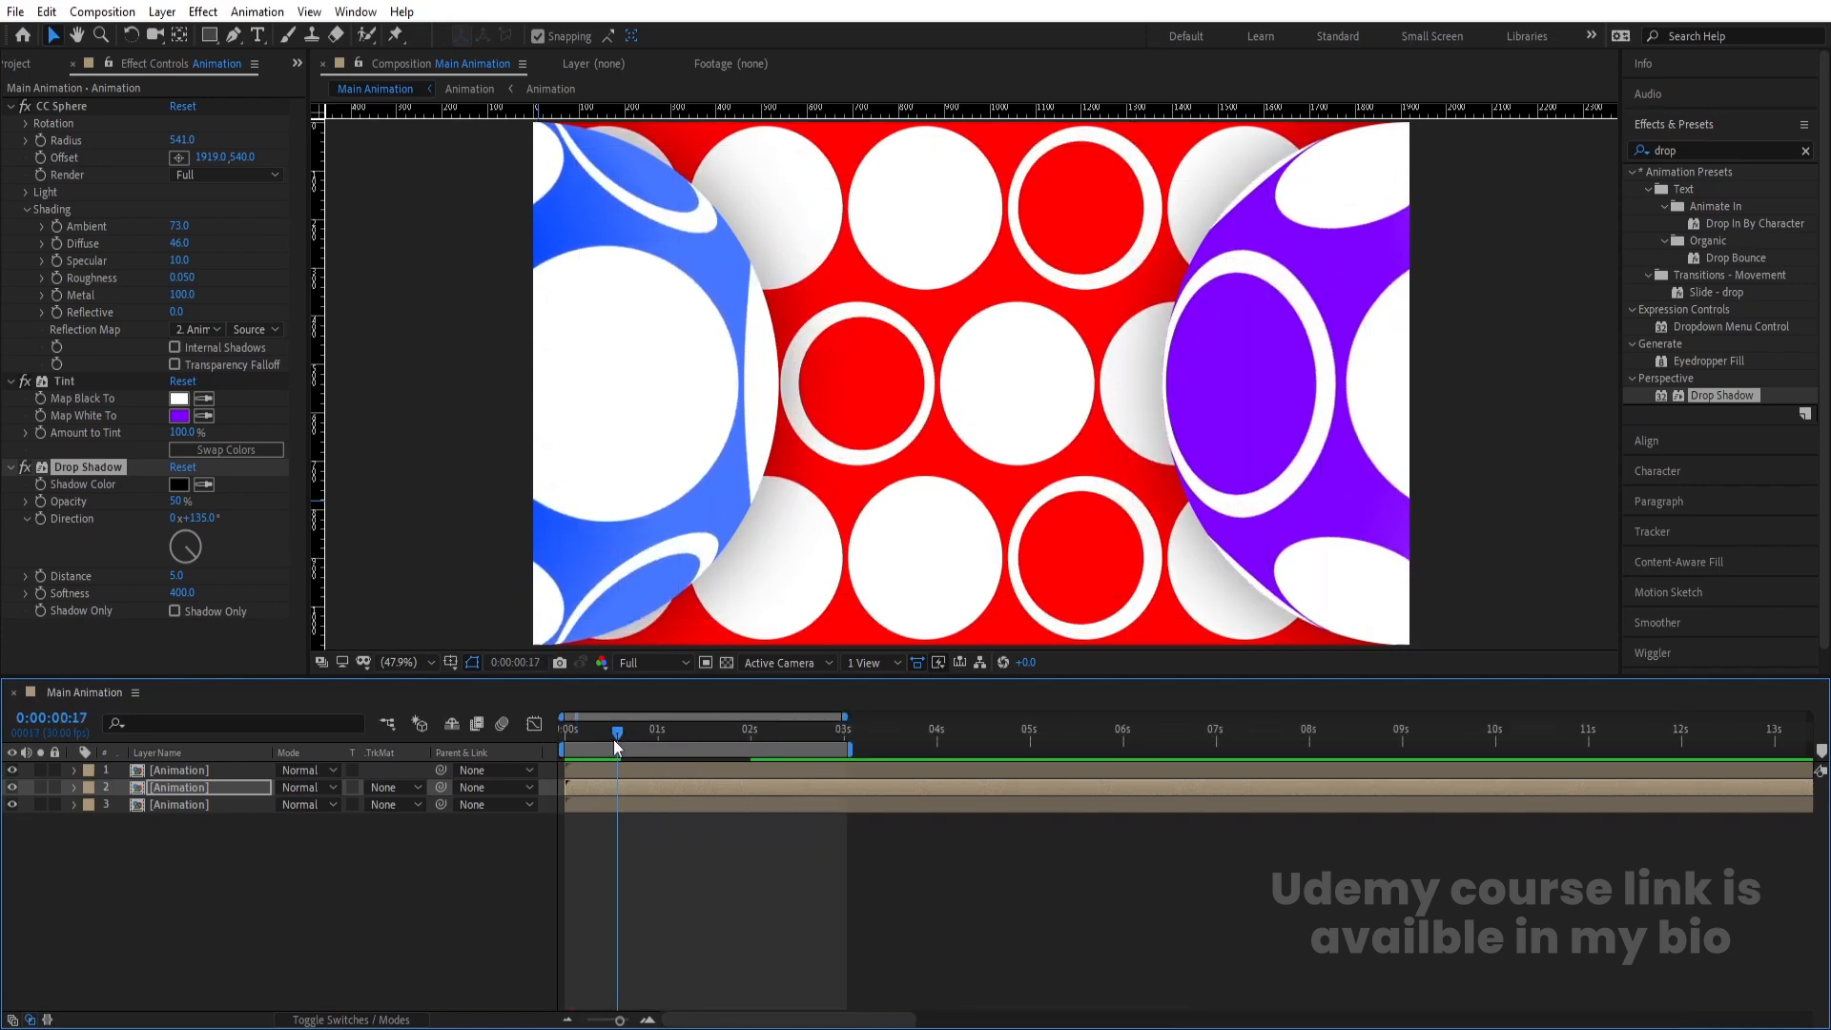
pyautogui.press('space')
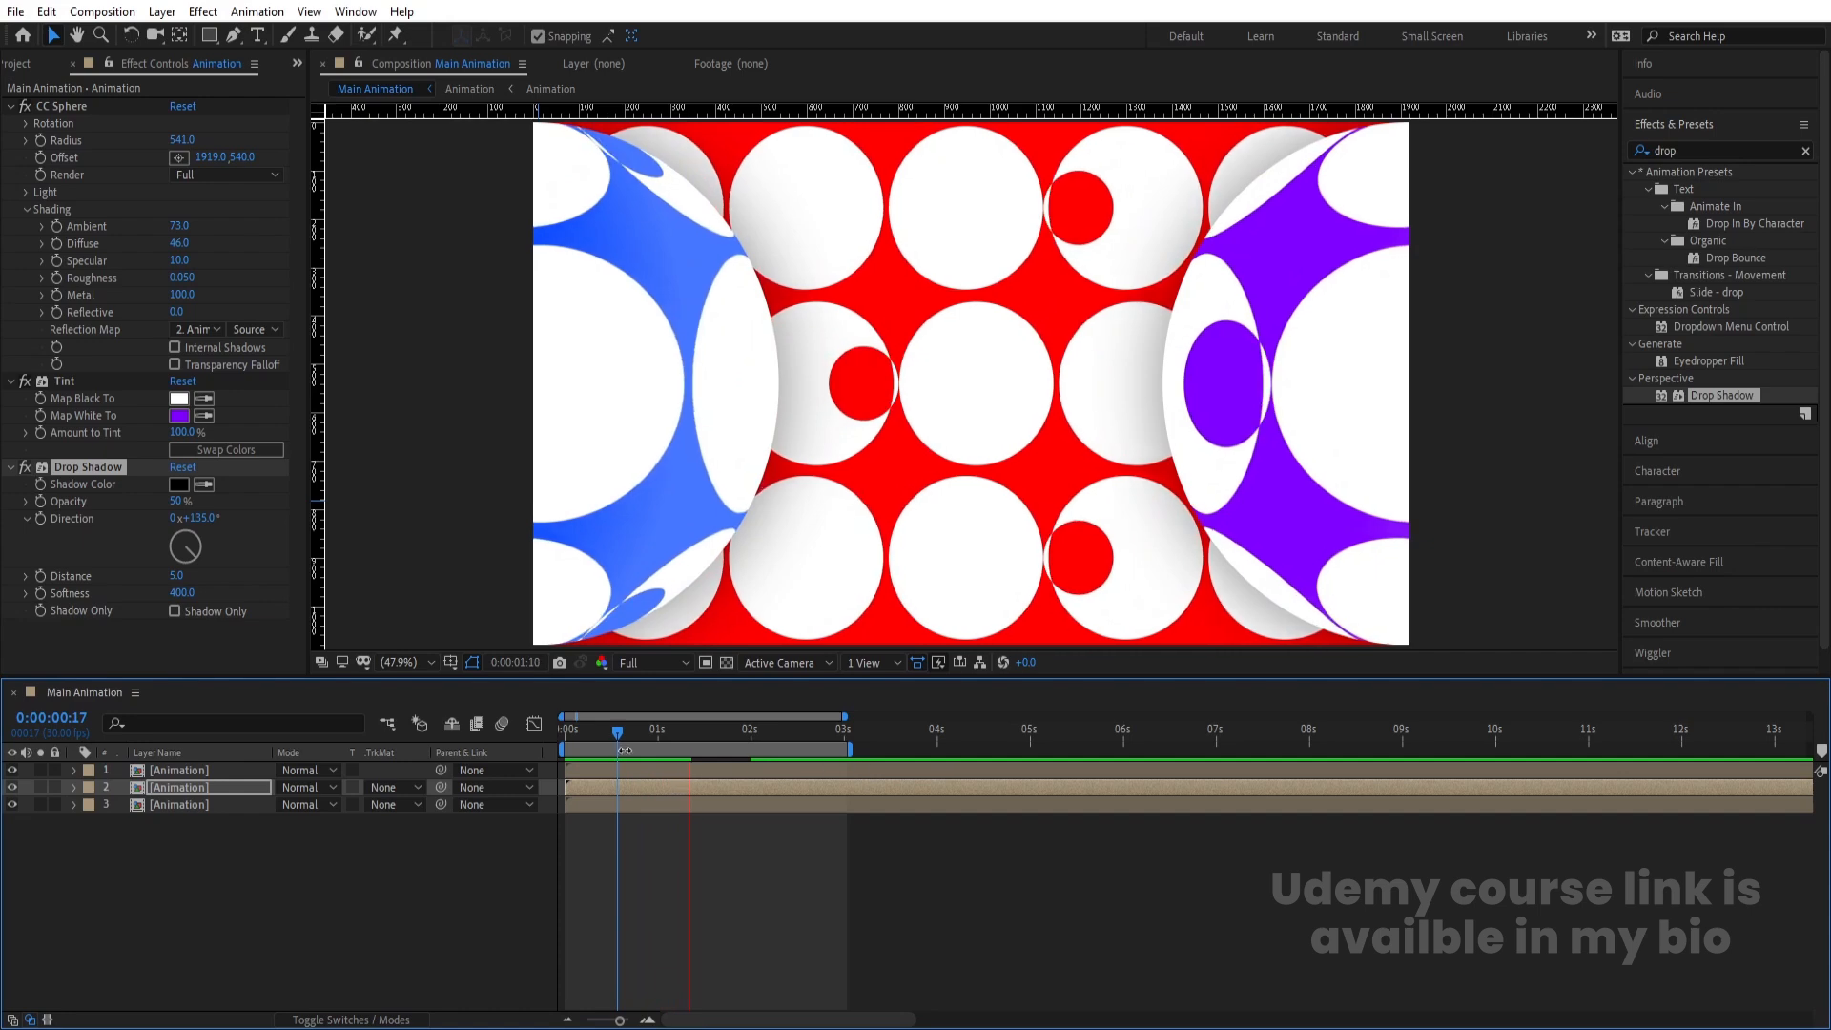
pyautogui.moveTo(618, 733); pyautogui.dragTo(499, 741)
pyautogui.press('space')
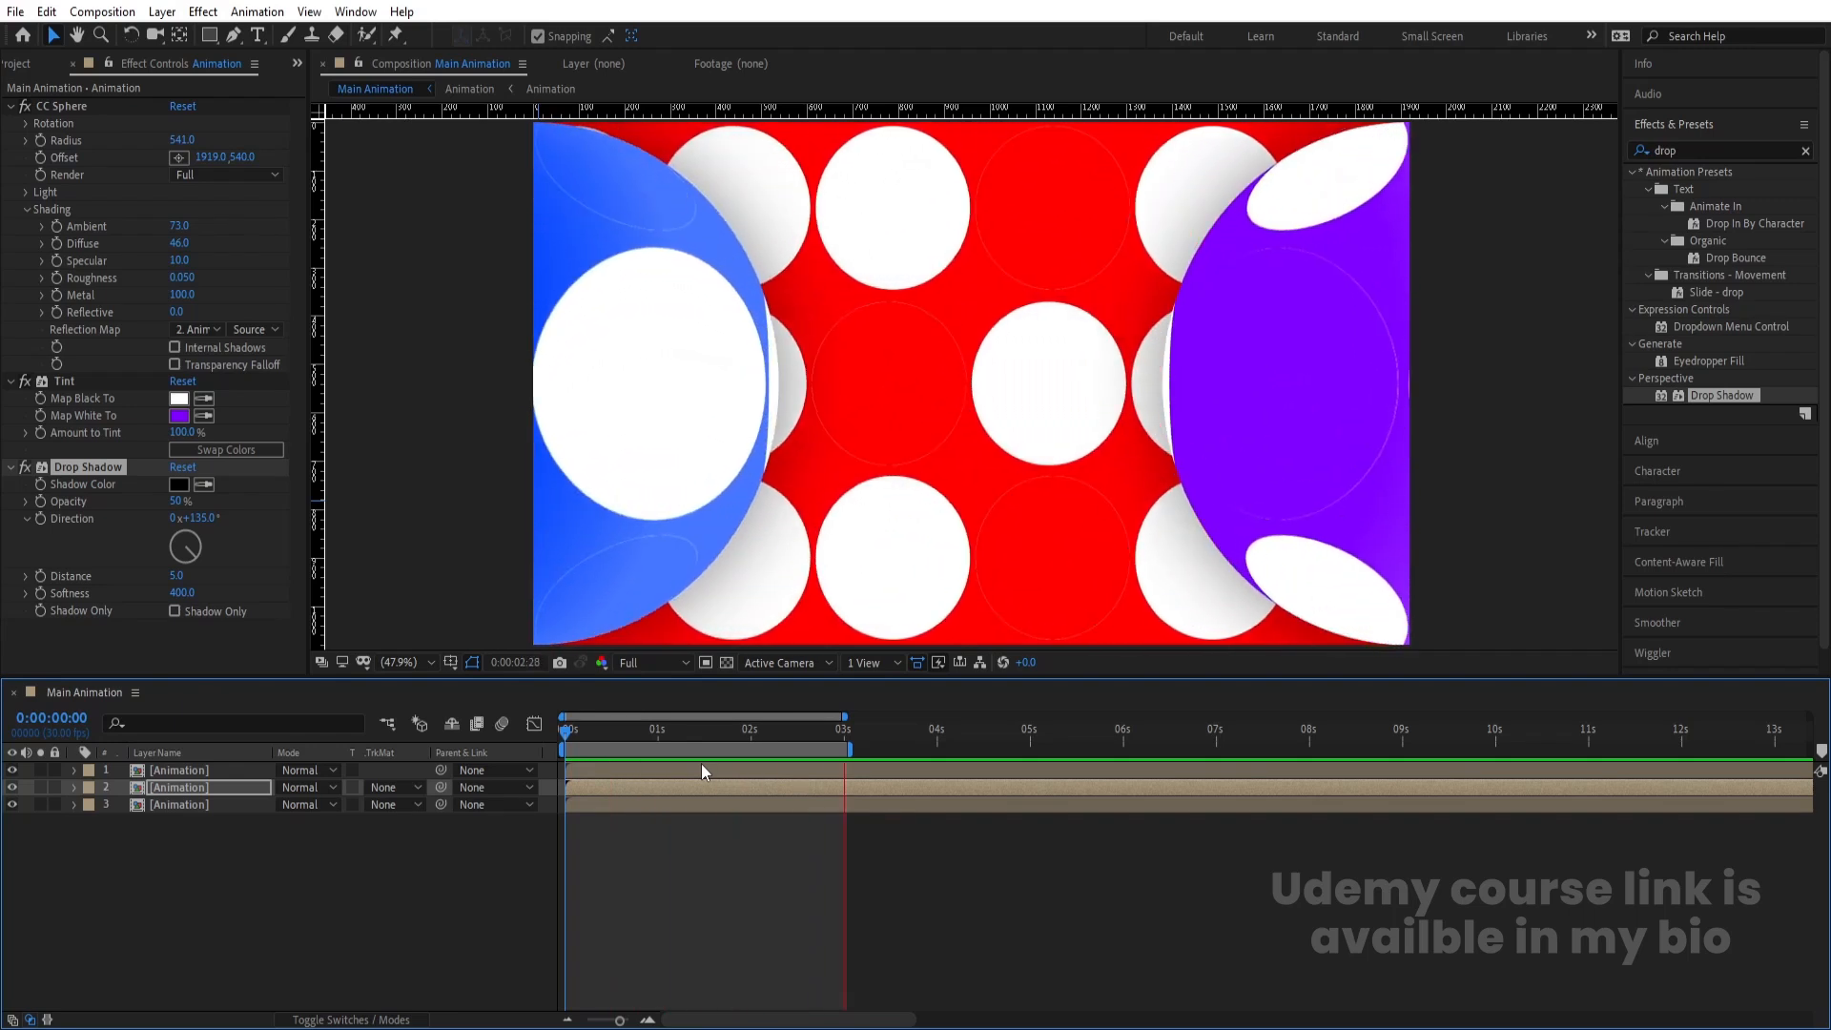
pyautogui.press('space')
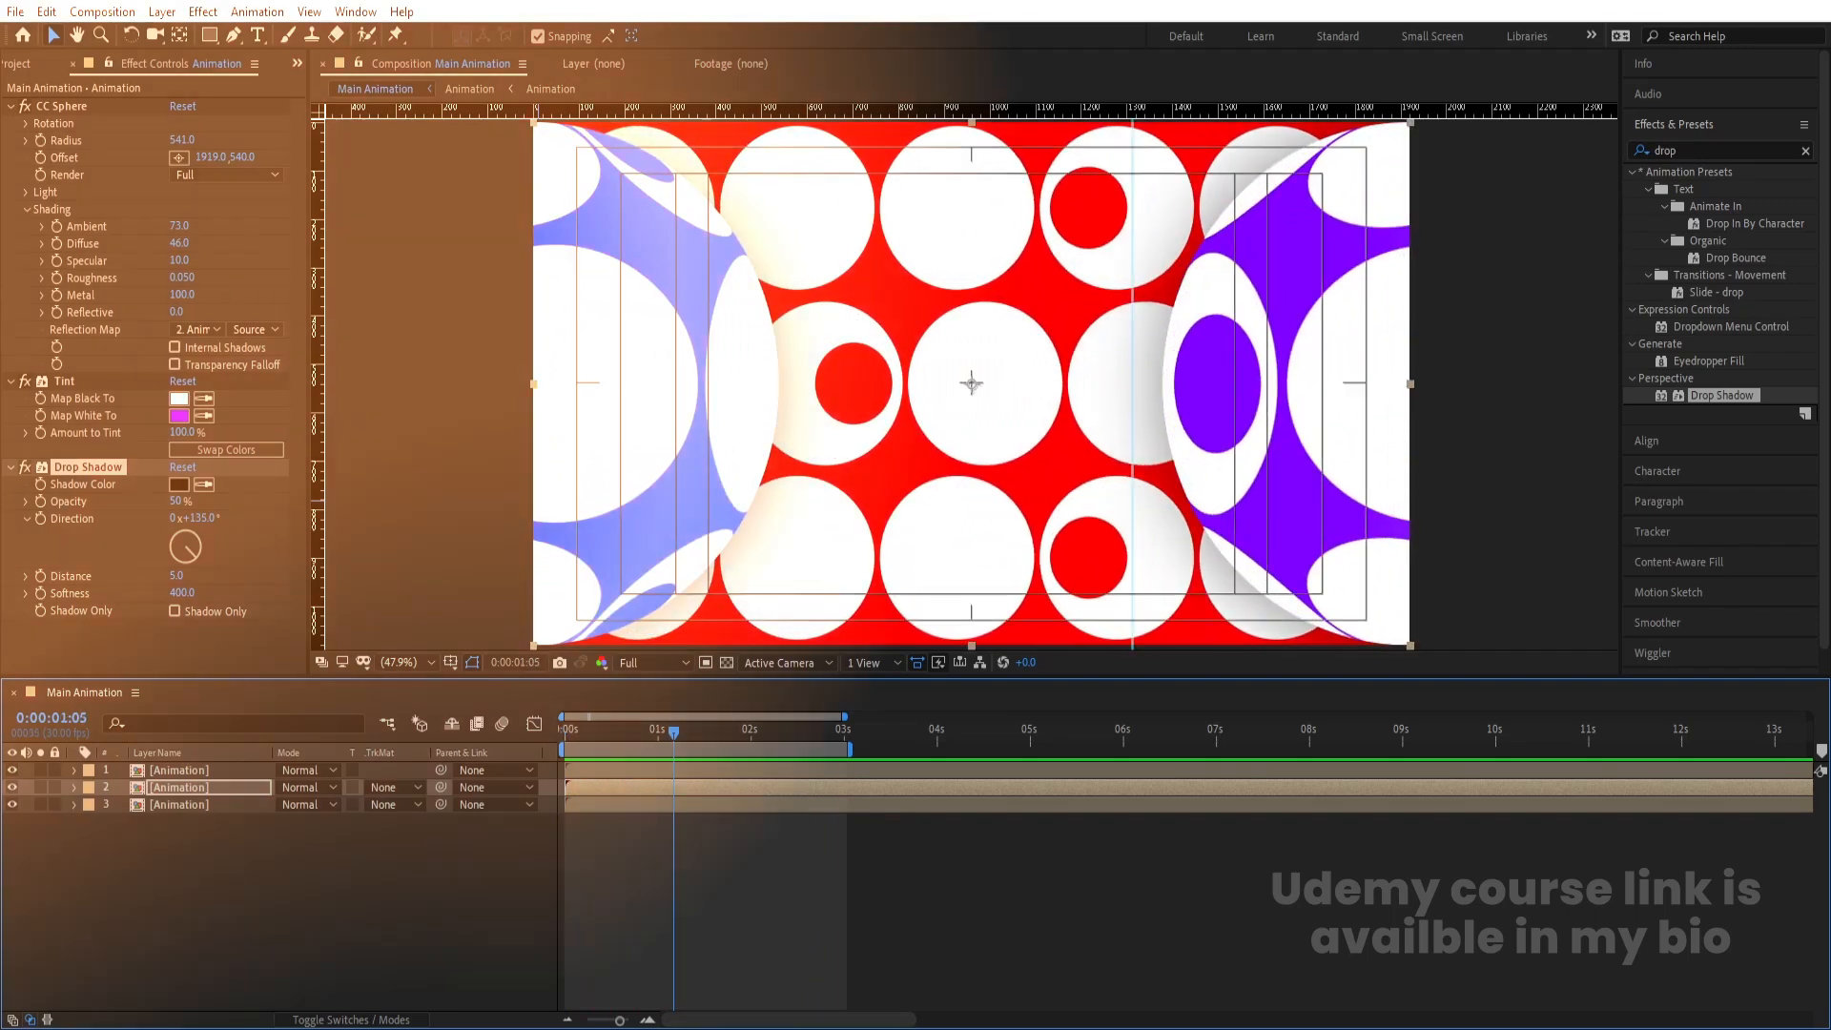